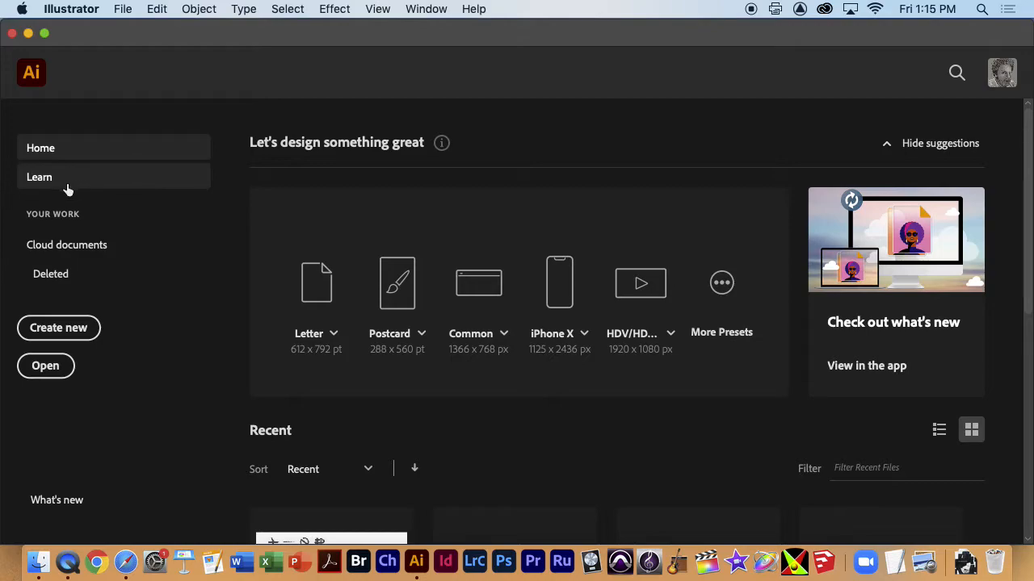
Step: Create a new Letter-based document with units in inches, 9 in wide and 9 in high
left_click(37, 328)
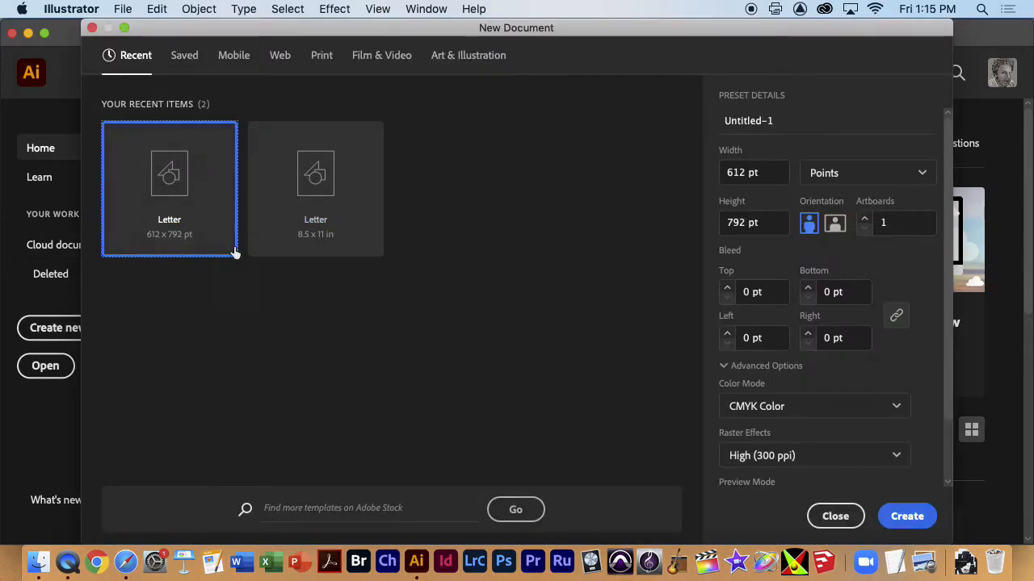
left_click(840, 172)
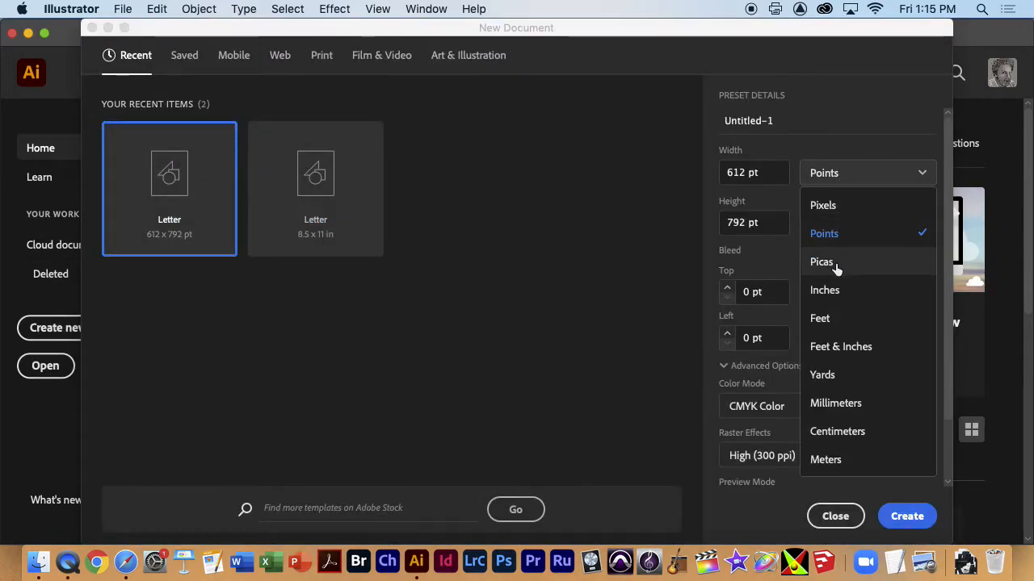
left_click(834, 292)
left_click(767, 174)
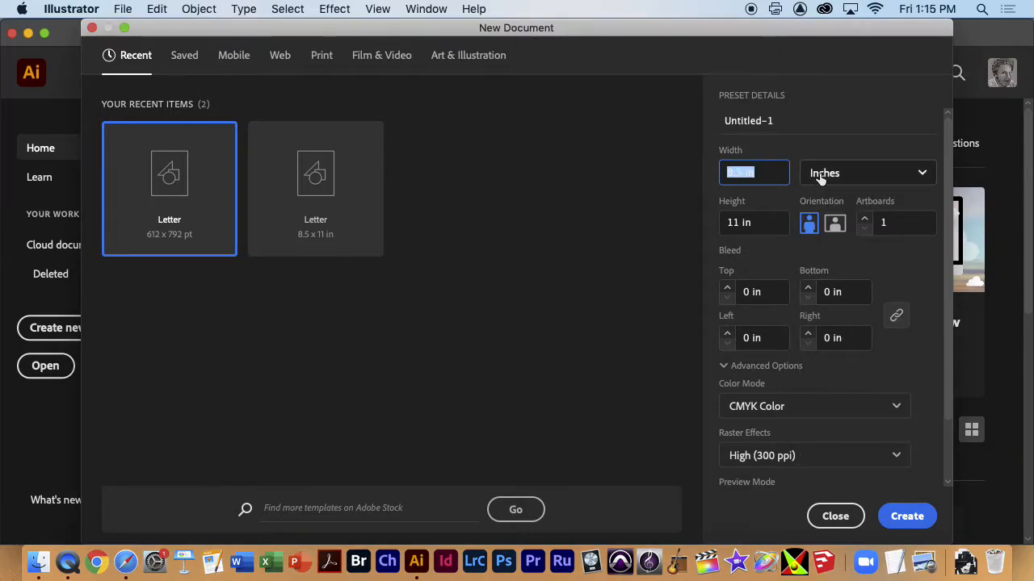
type("9")
key("Tab")
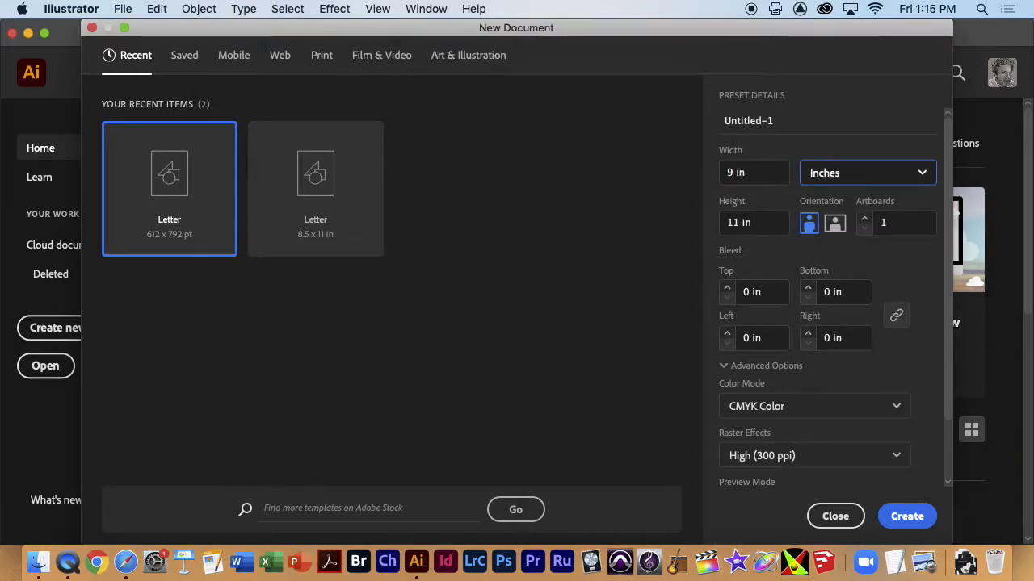
left_click_drag(768, 227, 711, 219)
type("9")
left_click(768, 173)
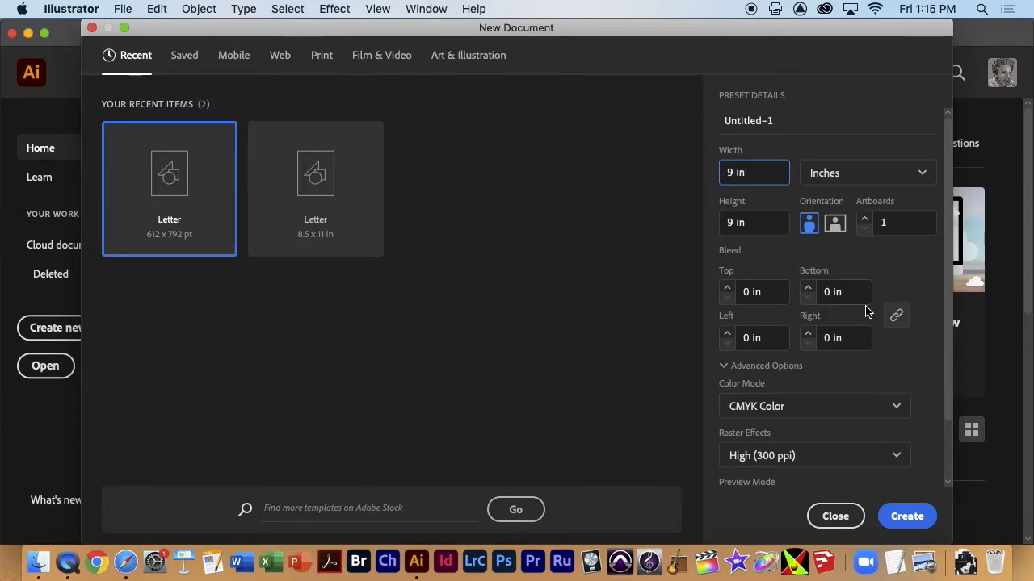
left_click(916, 517)
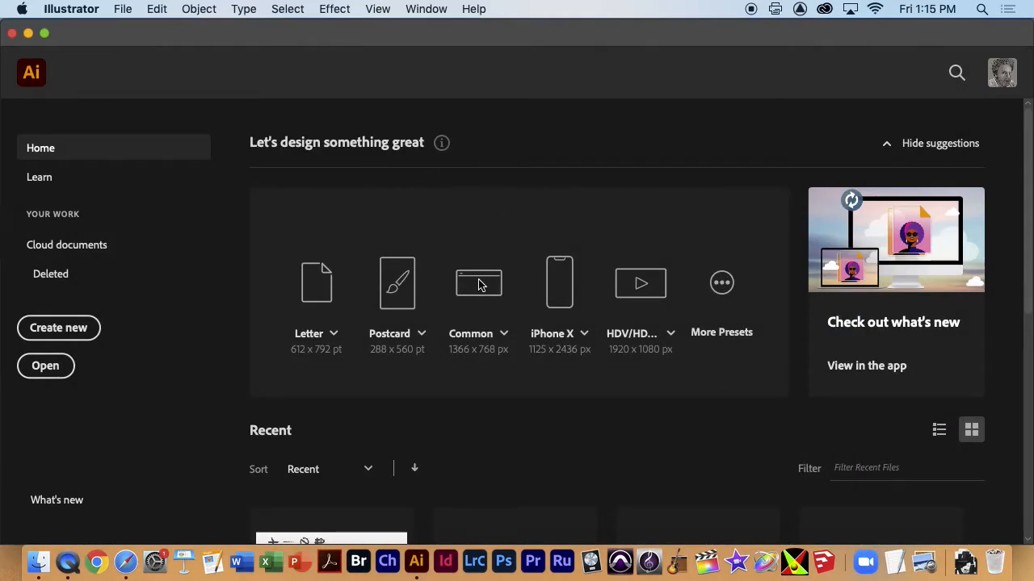
Step: Reset the Layout workspace to its default arrangement and show the document's layers
key("a")
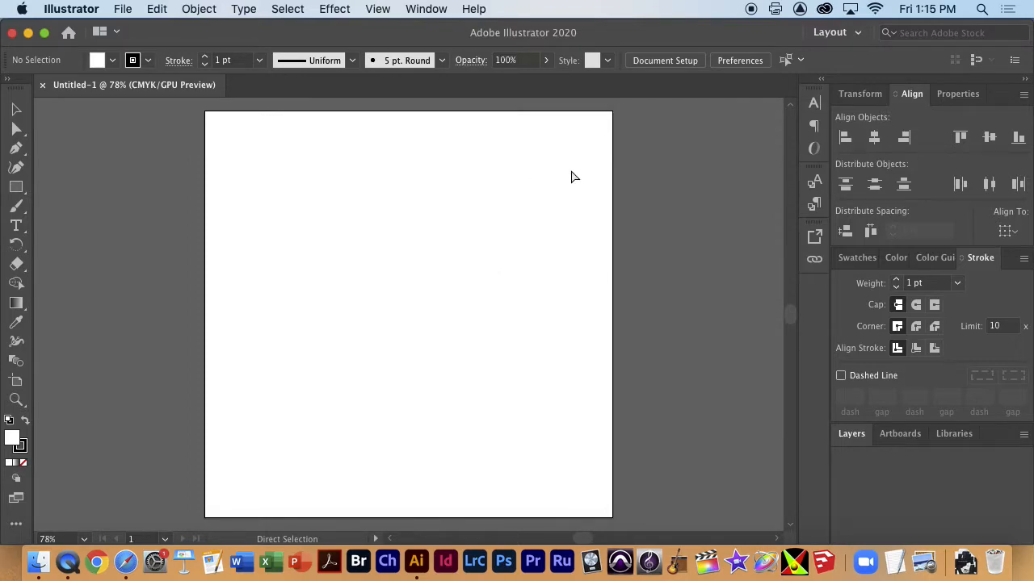
key("super+minus")
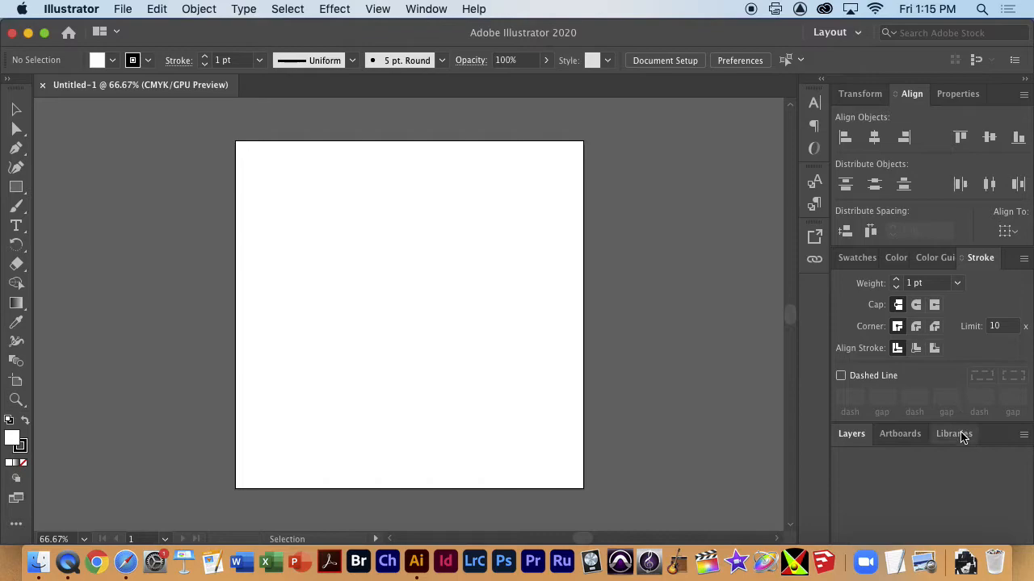
left_click(434, 8)
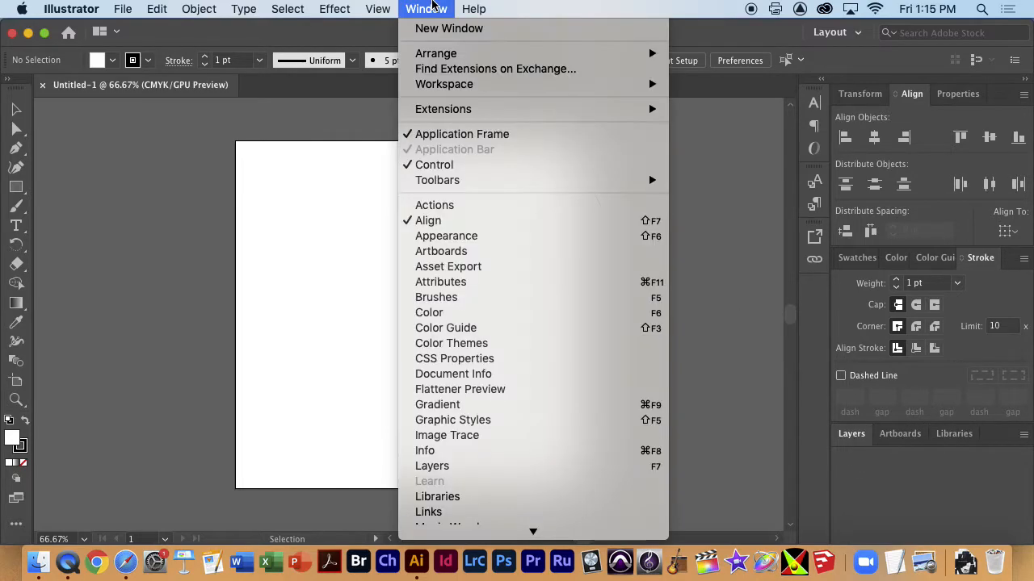
mouse_move(434, 85)
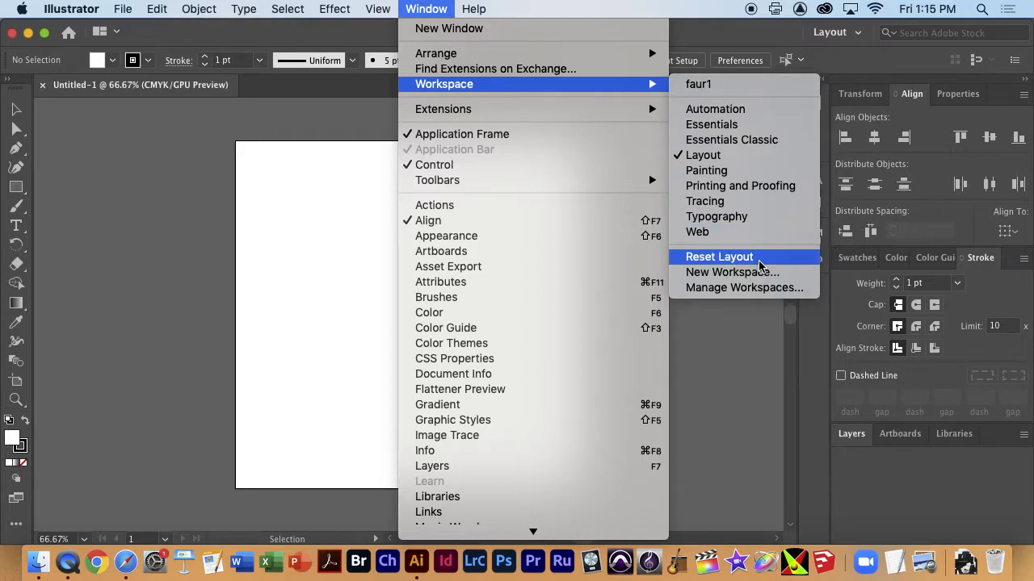
left_click(761, 256)
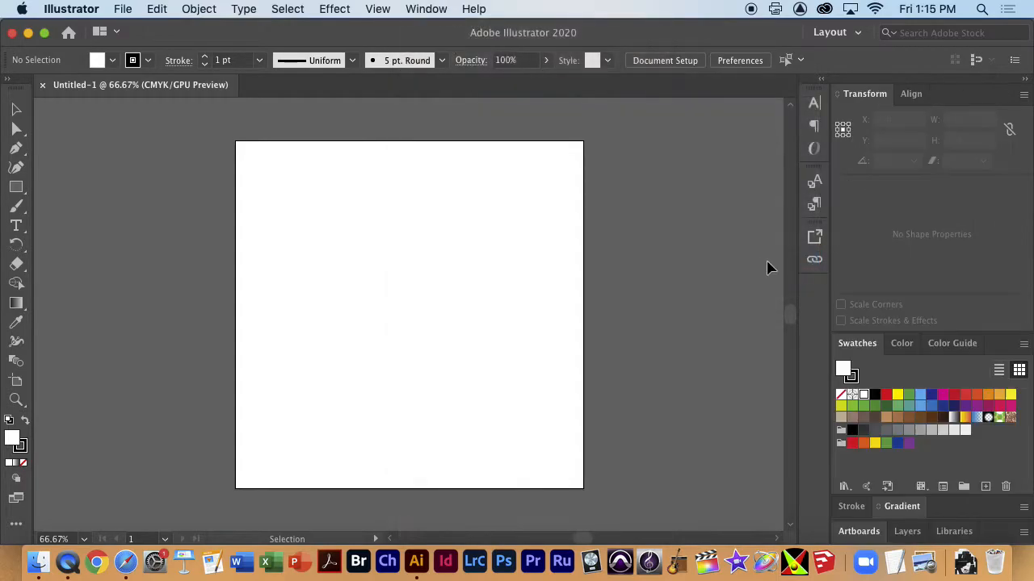
left_click(907, 532)
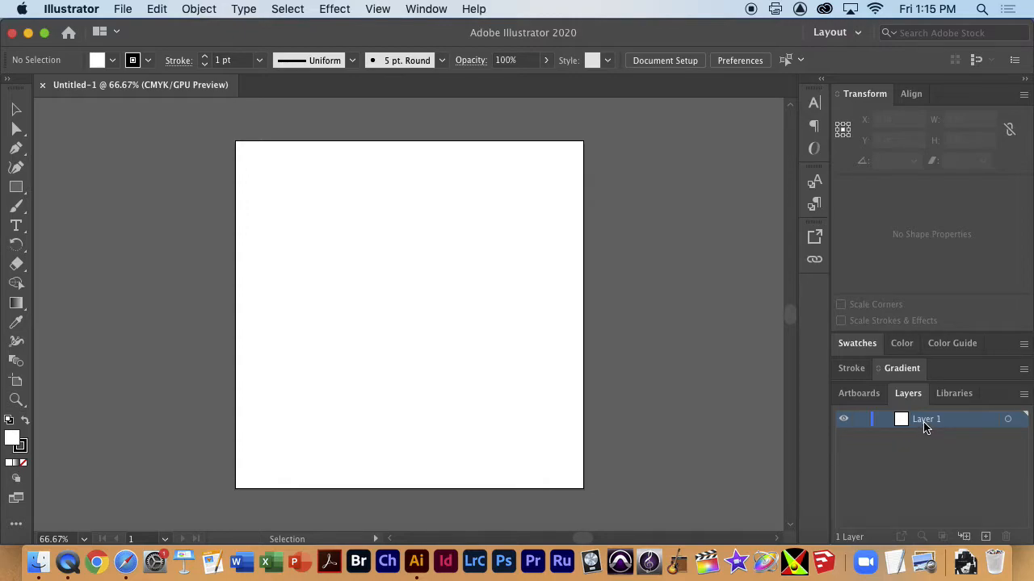
Step: Place ExerciseLogo1.jpg from the Desktop as a linked image, starting at the artboard's upper-left corner
left_click(123, 9)
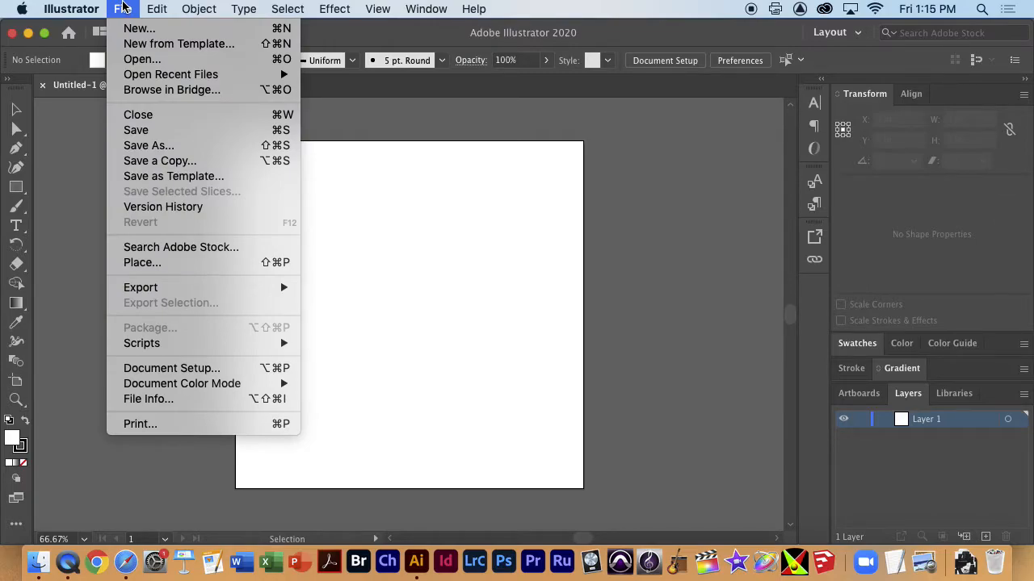
left_click(181, 264)
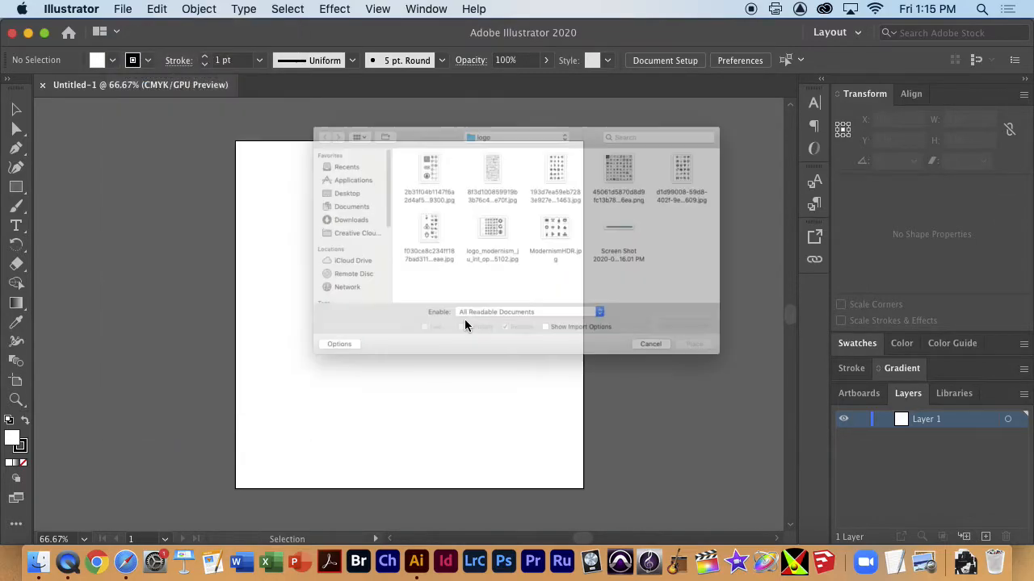
key("super+shift+d")
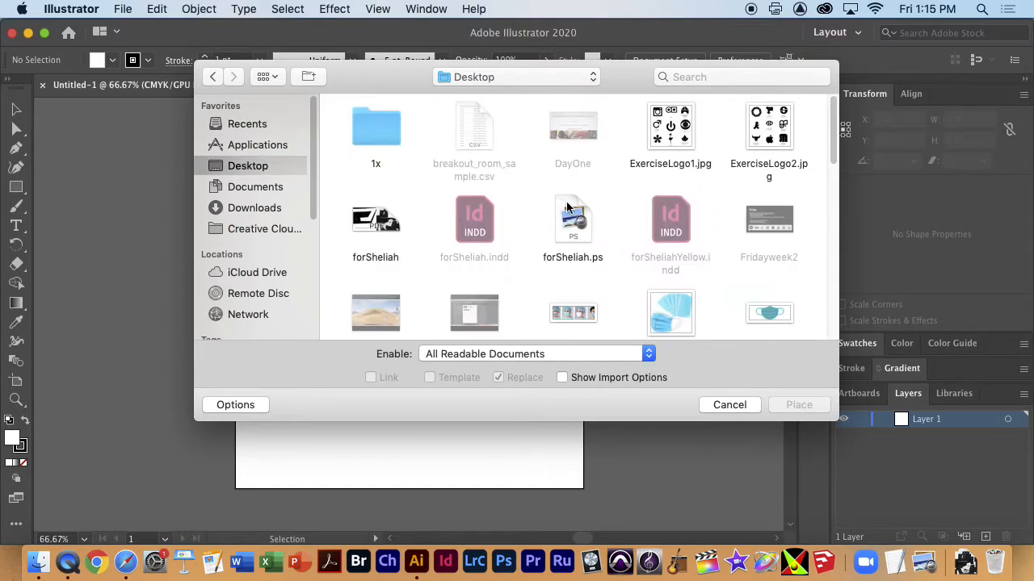
left_click(685, 134)
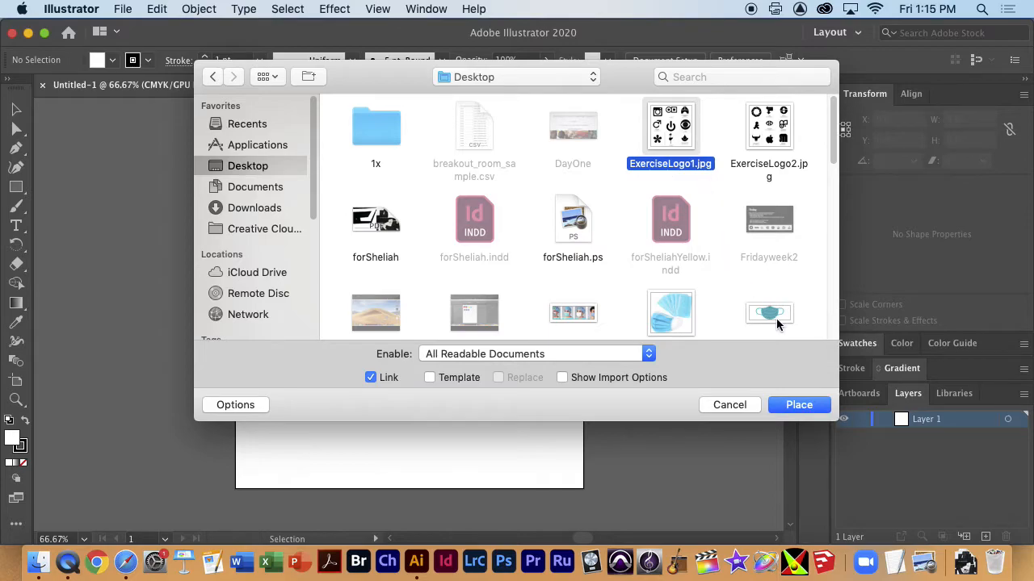
left_click(814, 408)
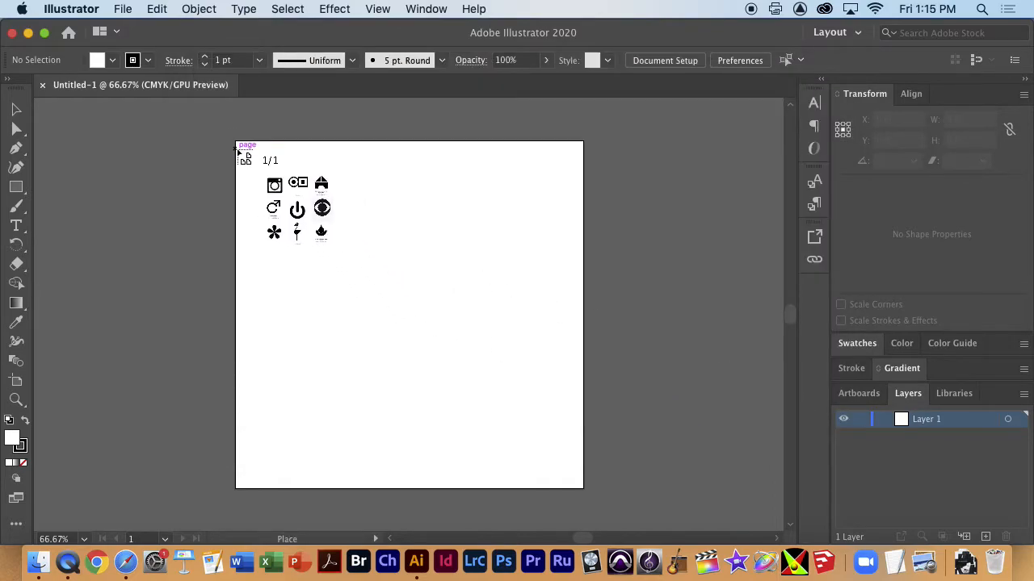
left_click(235, 142)
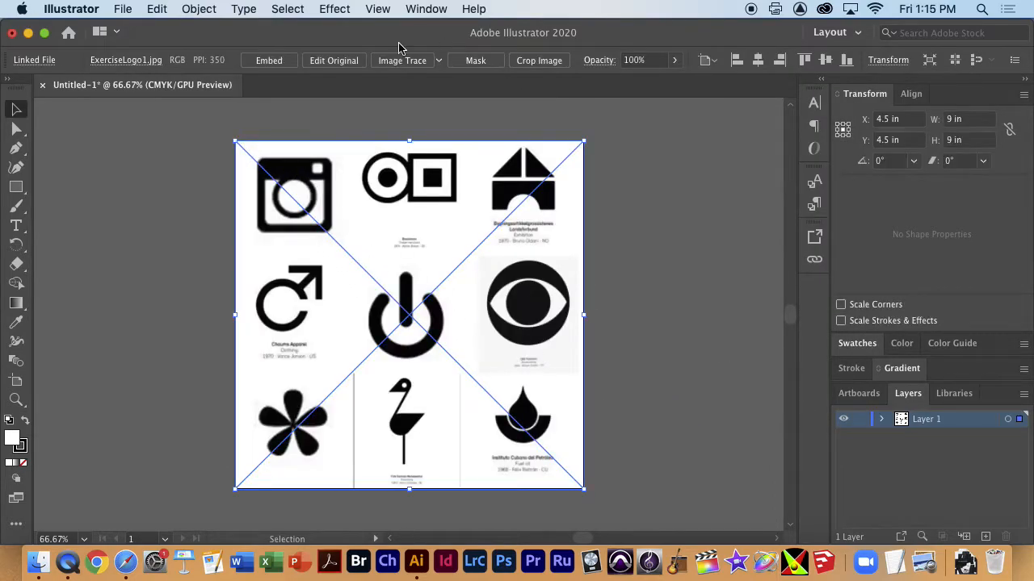
Step: Add a new layer above Layer 1, keep Layer 1 unlocked and select the placed logo image on it
left_click(987, 537)
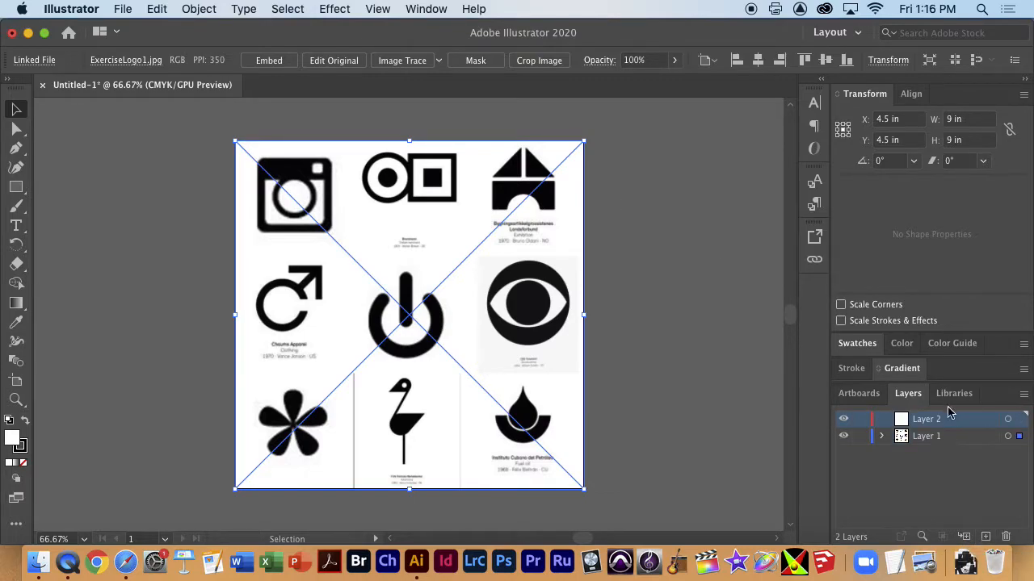
left_click(866, 442)
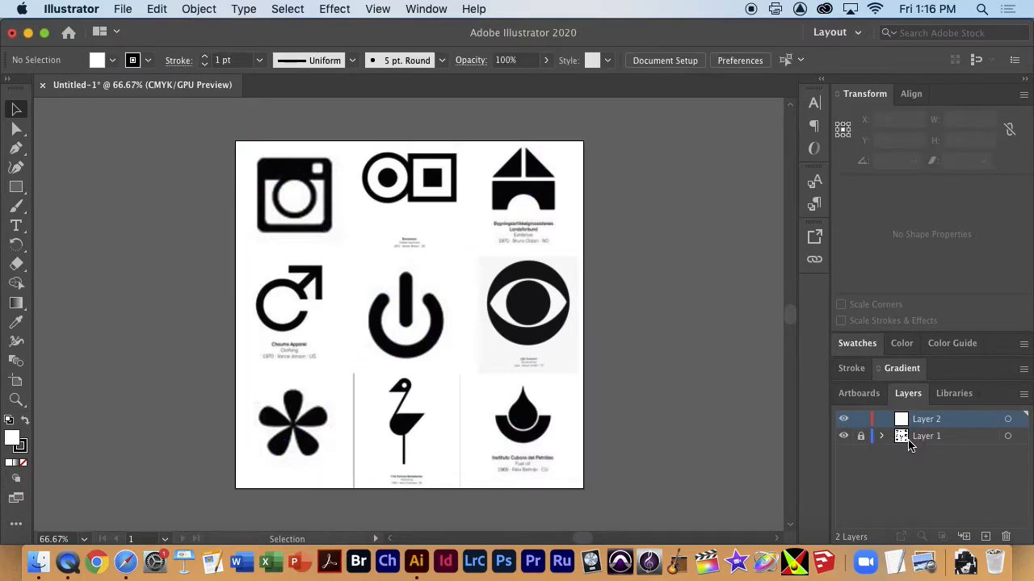
left_click(862, 438)
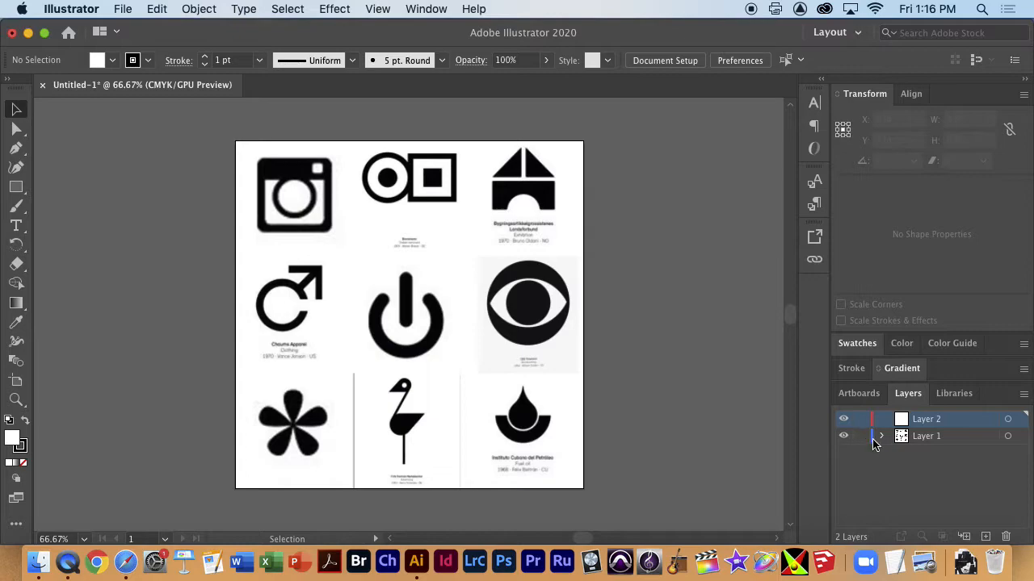
left_click(936, 437)
left_click(494, 374)
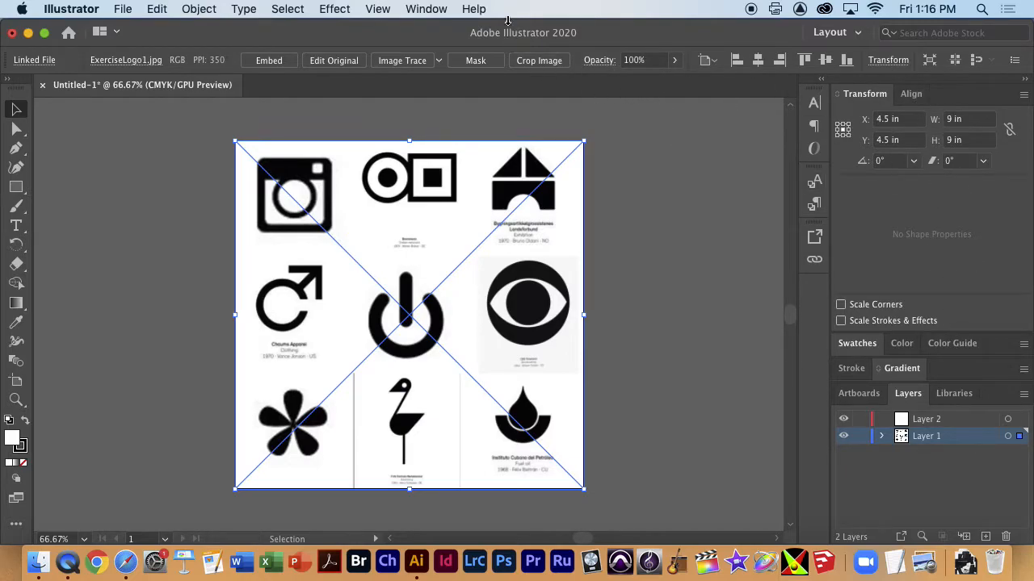
Step: Show the Properties panel and dock it in the same group as Transform and Align
left_click(419, 5)
mouse_move(440, 91)
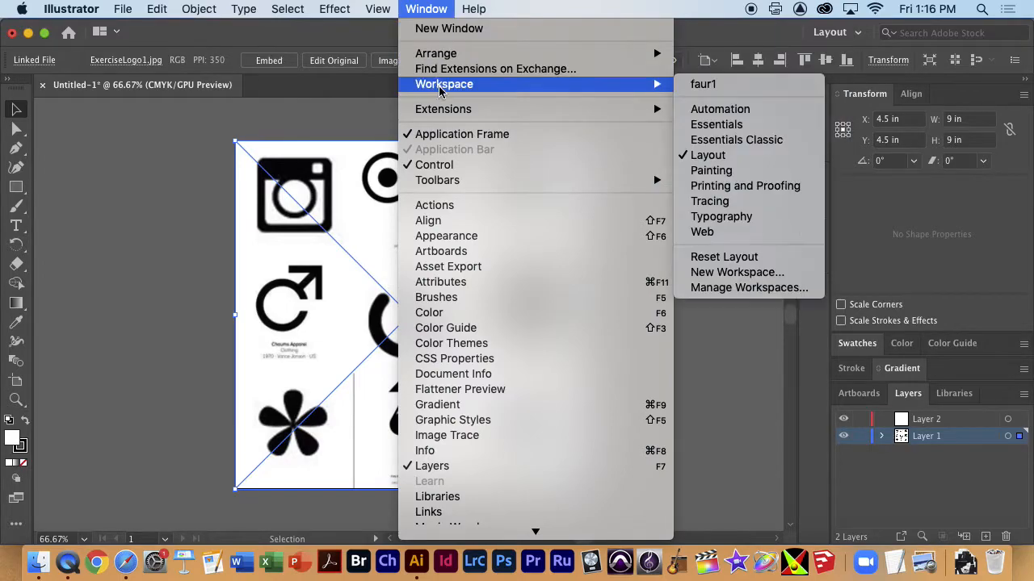
scroll(537, 444, "down", 5)
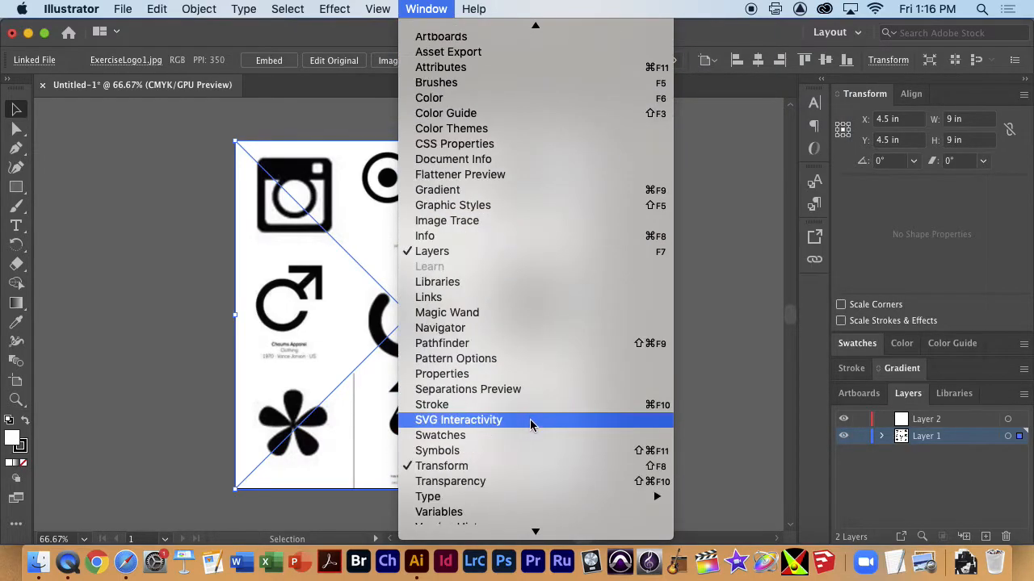
left_click(485, 373)
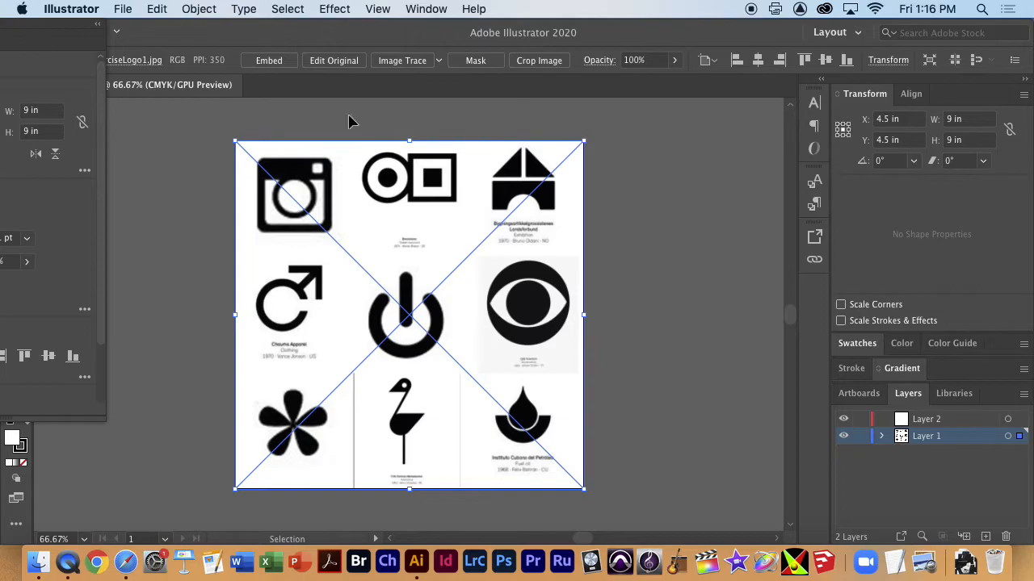
left_click_drag(57, 32, 526, 166)
left_click_drag(420, 180, 959, 102)
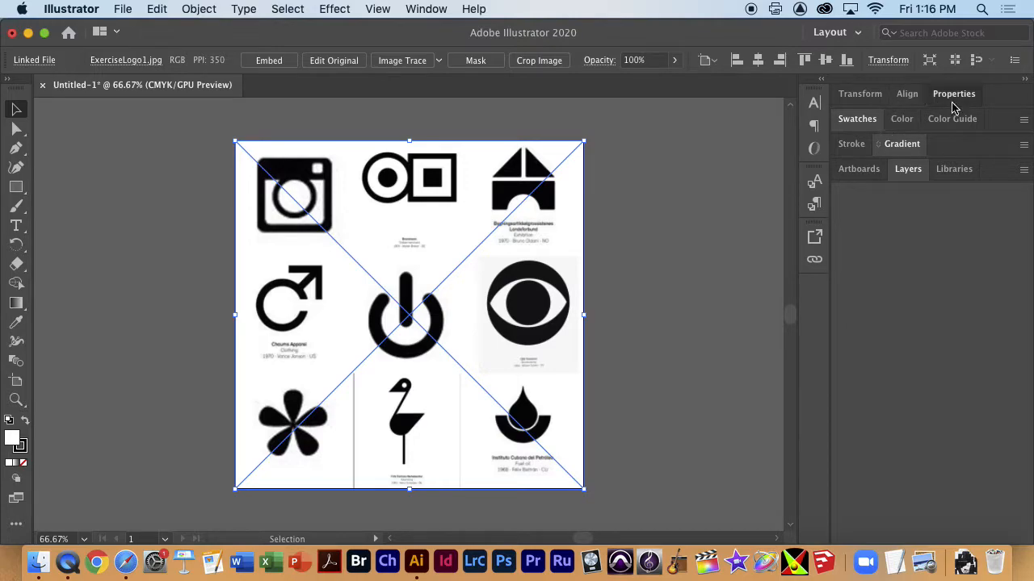
Step: Detach the Properties panel from the Transform and Align group so it floats beside the artboard
left_click(918, 171)
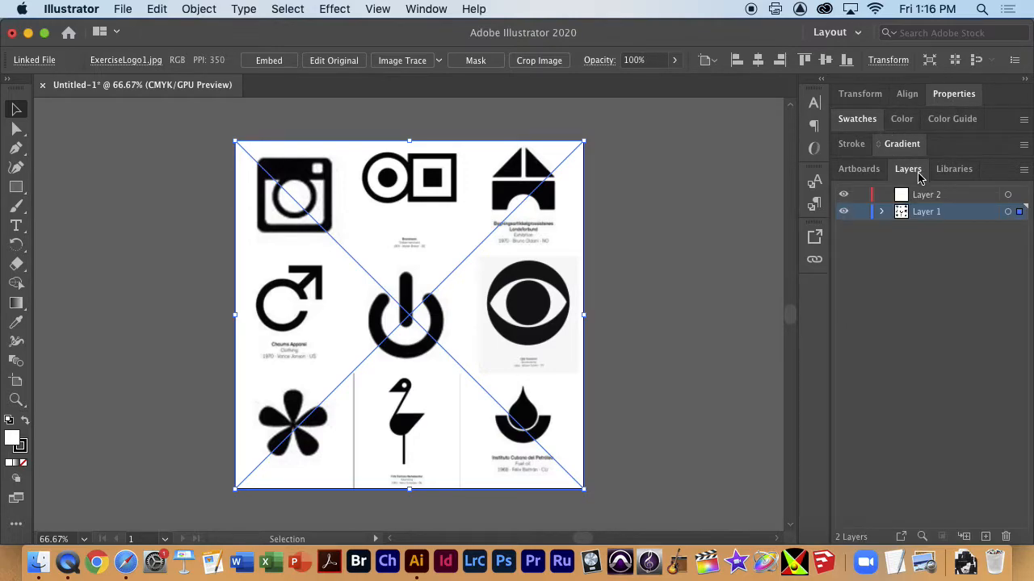
left_click(953, 97)
left_click(856, 128)
left_click(950, 96)
left_click(908, 95)
left_click(957, 97)
left_click_drag(957, 97, 704, 130)
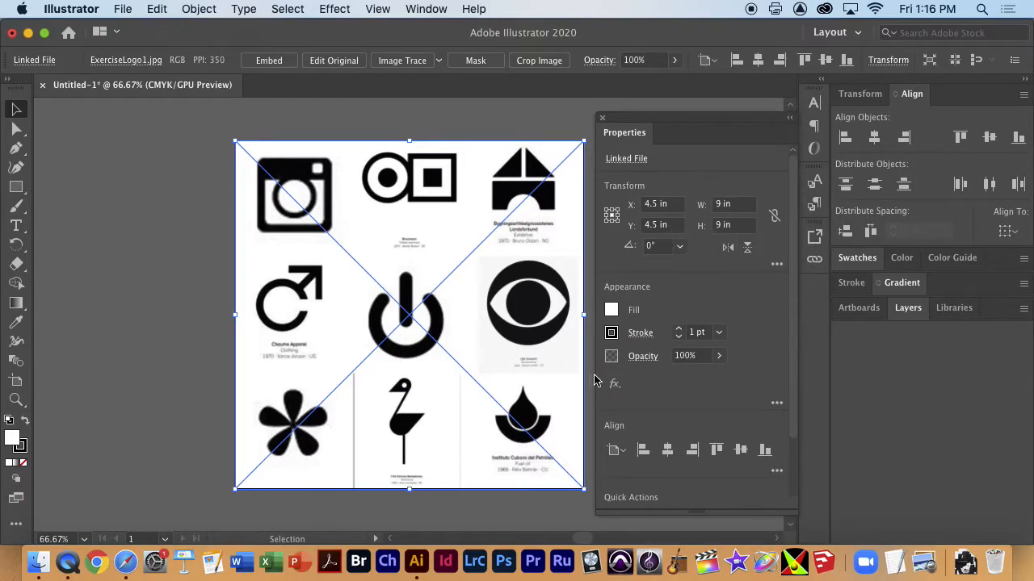
Step: Set the placed logo image's opacity to 50% and close the floating Properties panel
left_click(718, 356)
left_click_drag(714, 377, 688, 376)
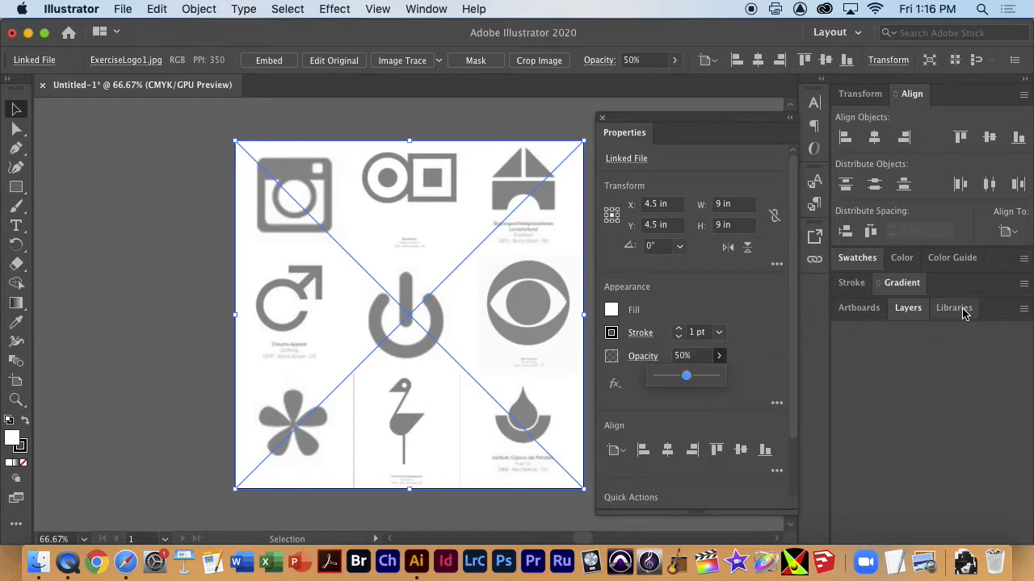
left_click(602, 119)
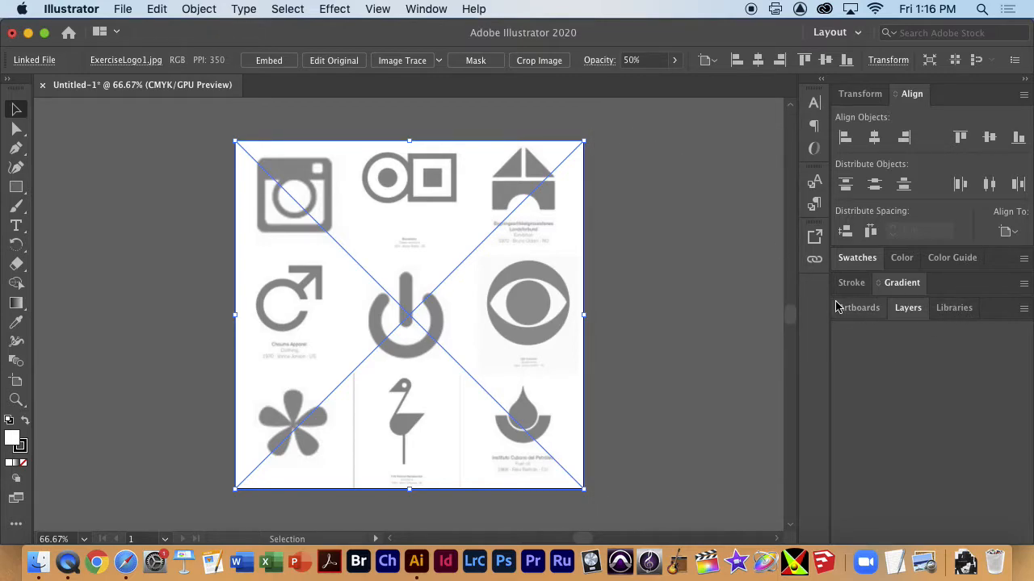
Step: Lock Layer 1 with the logo image and make Layer 2 the active layer
left_click(912, 313)
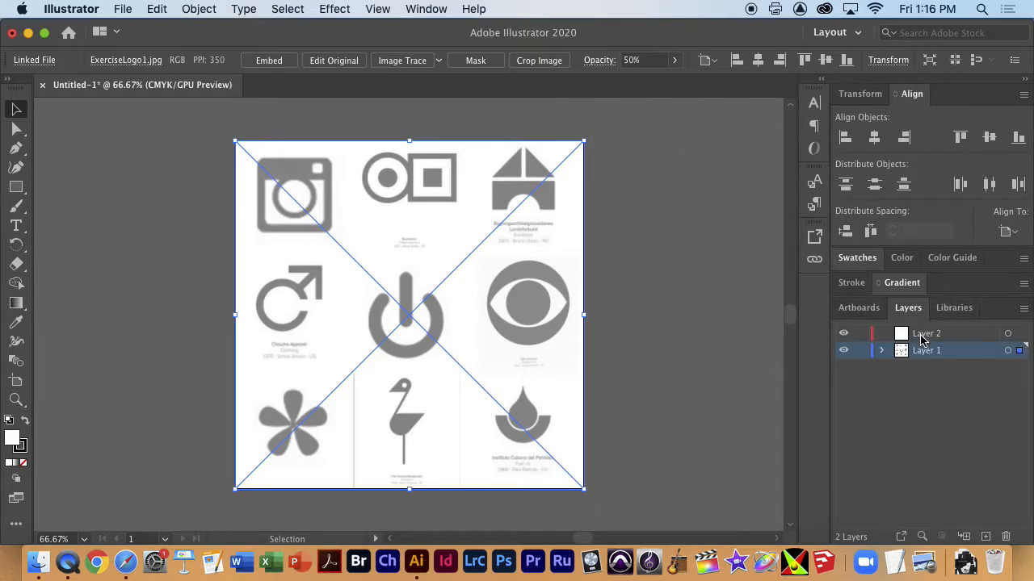
left_click(859, 352)
left_click(919, 336)
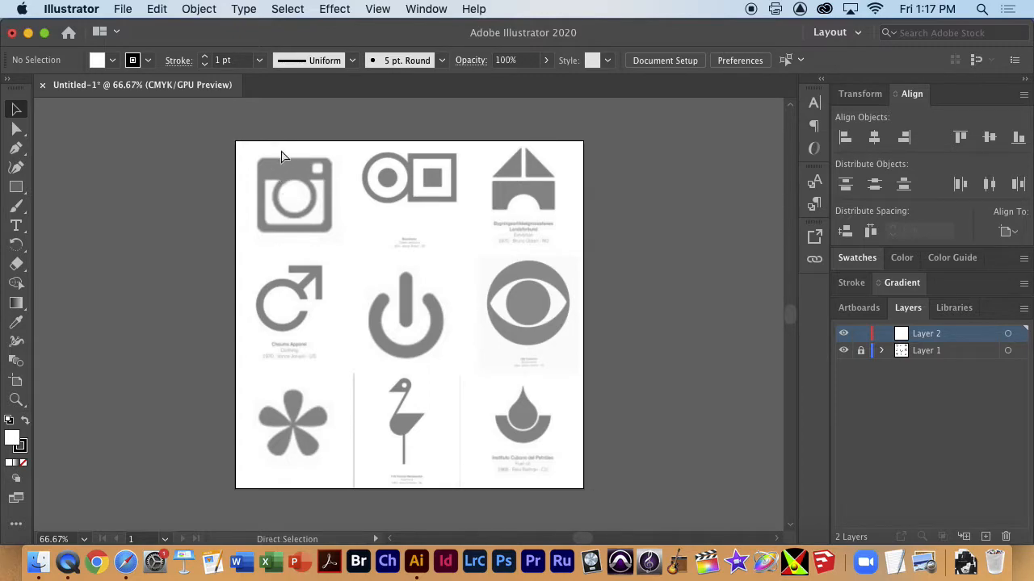
Step: Draw a square about 1.94 in wide over the camera logo's outer edge and remove its fill
key("super+equal")
key("super+equal")
key("space")
left_click_drag(275, 197, 516, 470)
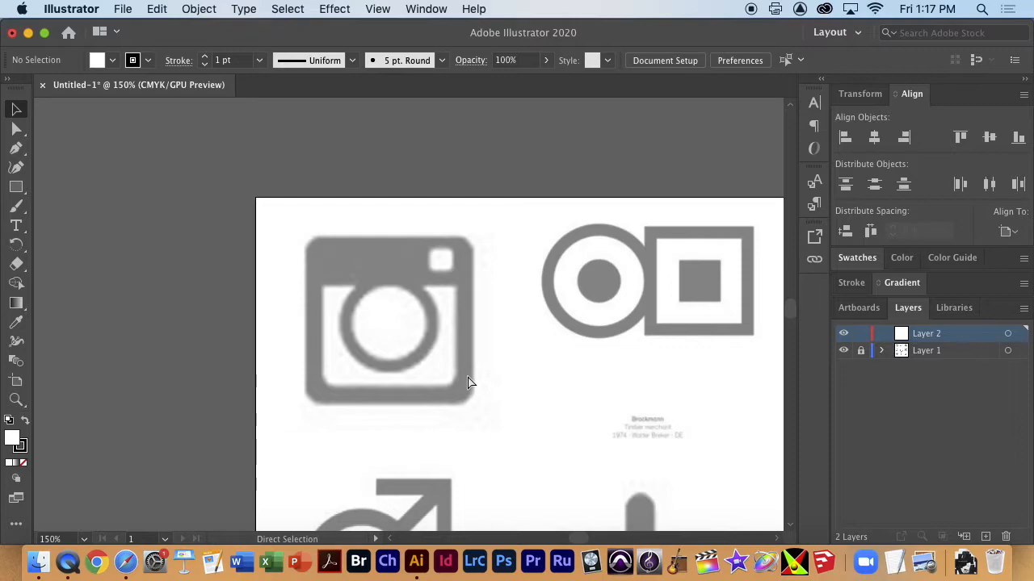
key("super+equal")
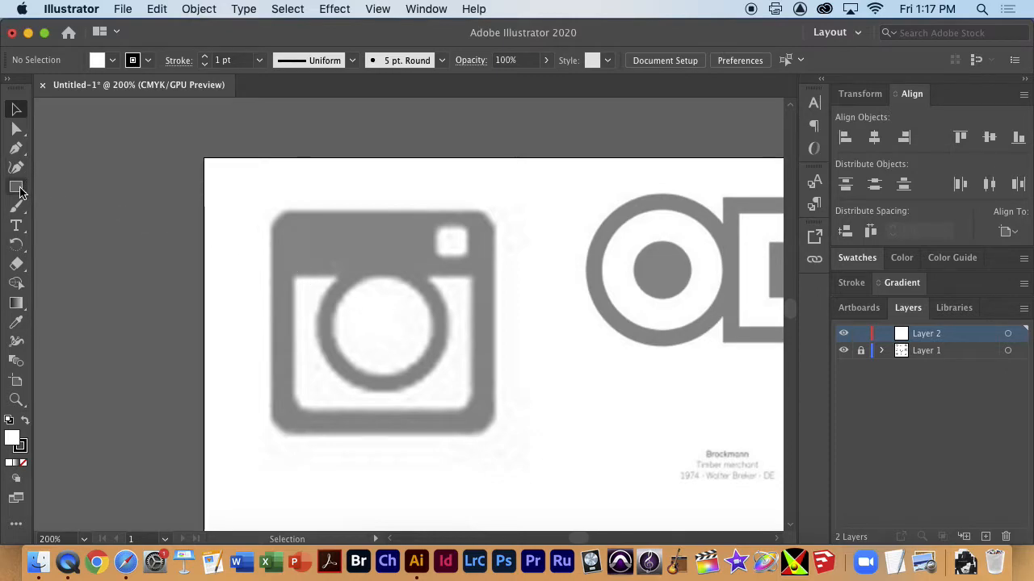
left_click_drag(19, 190, 112, 199)
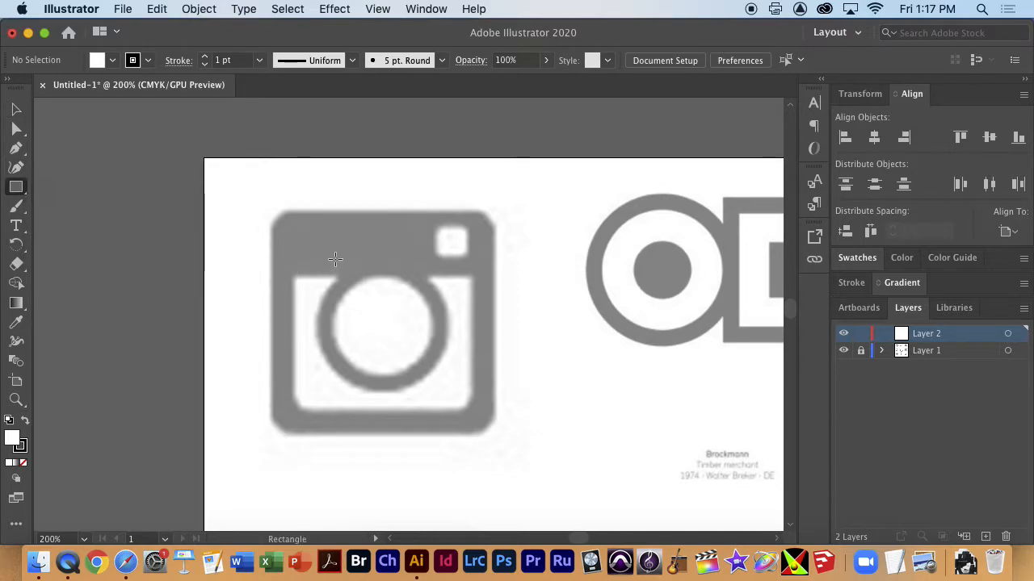
left_click_drag(274, 216, 485, 435)
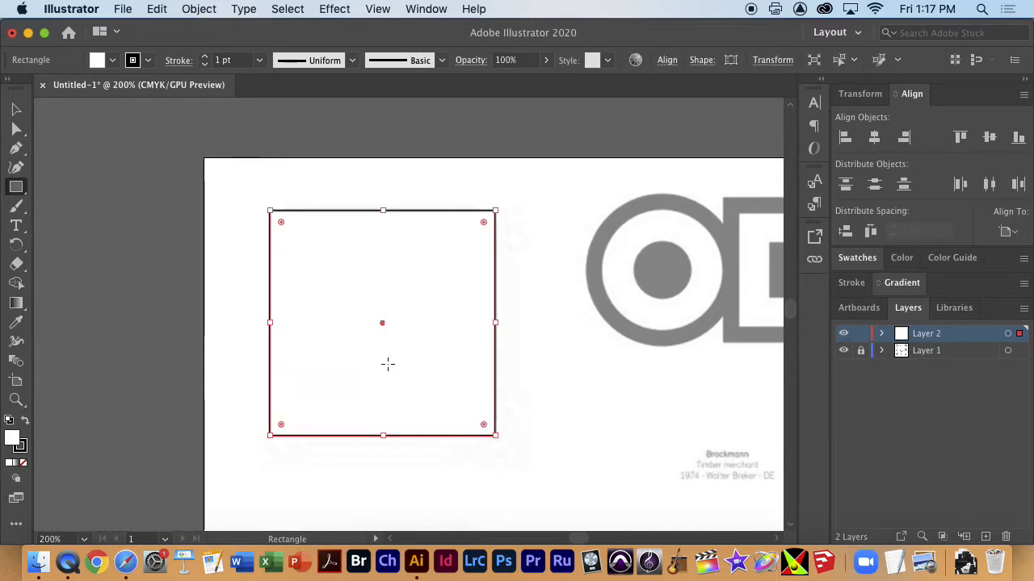
left_click(23, 463)
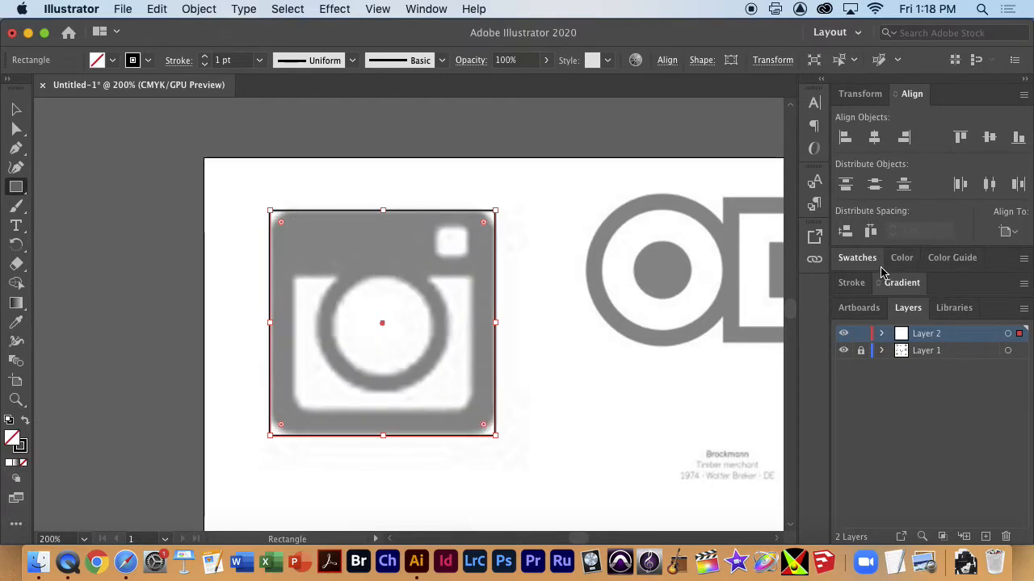
Step: Switch the interface to the faur1 workspace
left_click(426, 9)
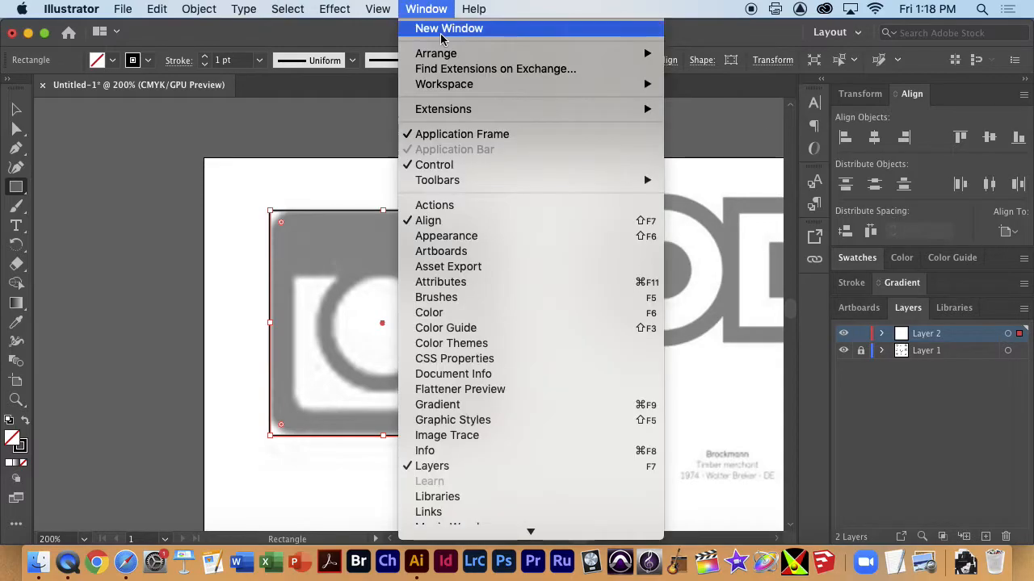
mouse_move(630, 84)
left_click(733, 157)
left_click(426, 9)
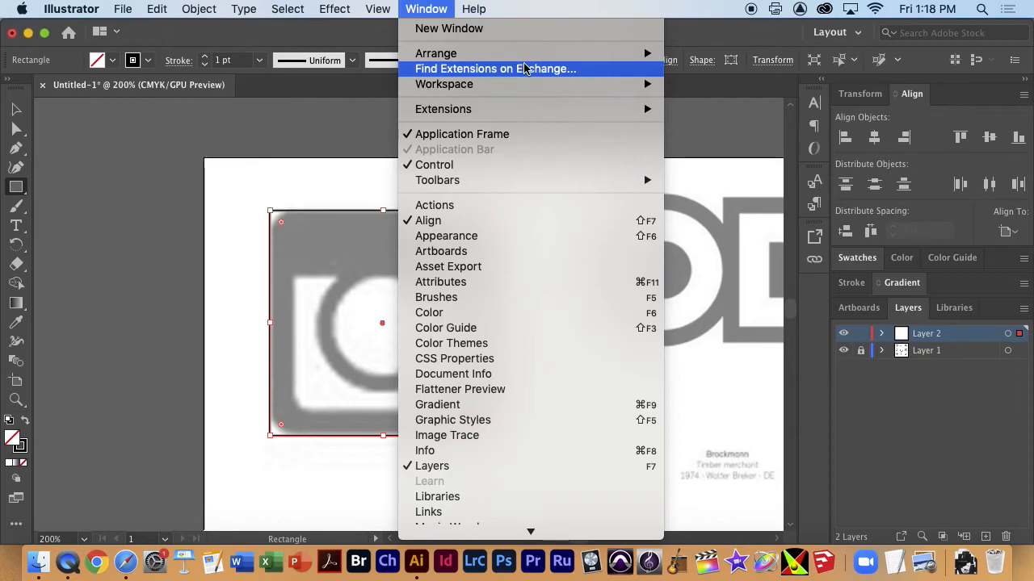
mouse_move(557, 86)
left_click(770, 259)
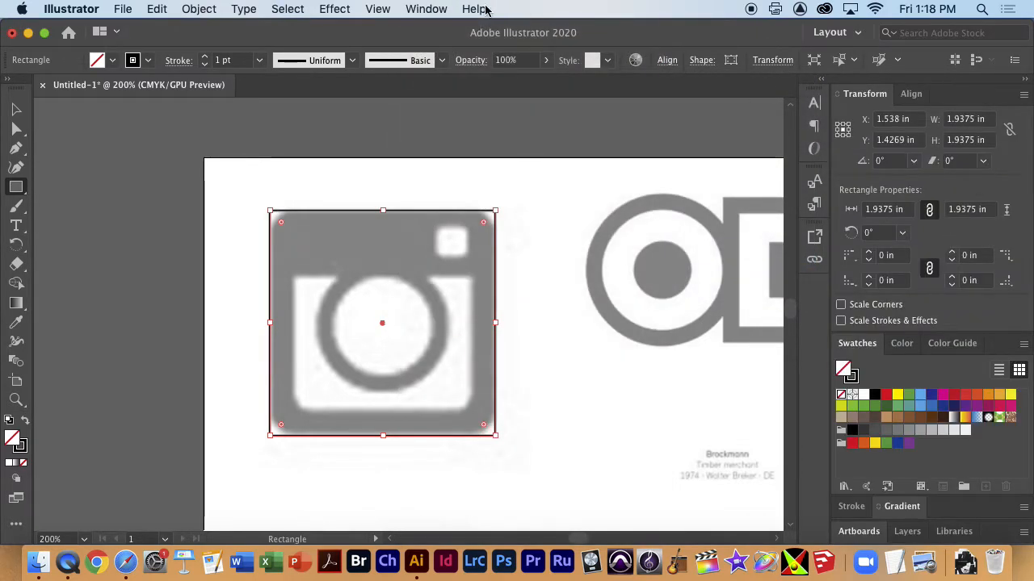
left_click(425, 9)
mouse_move(429, 50)
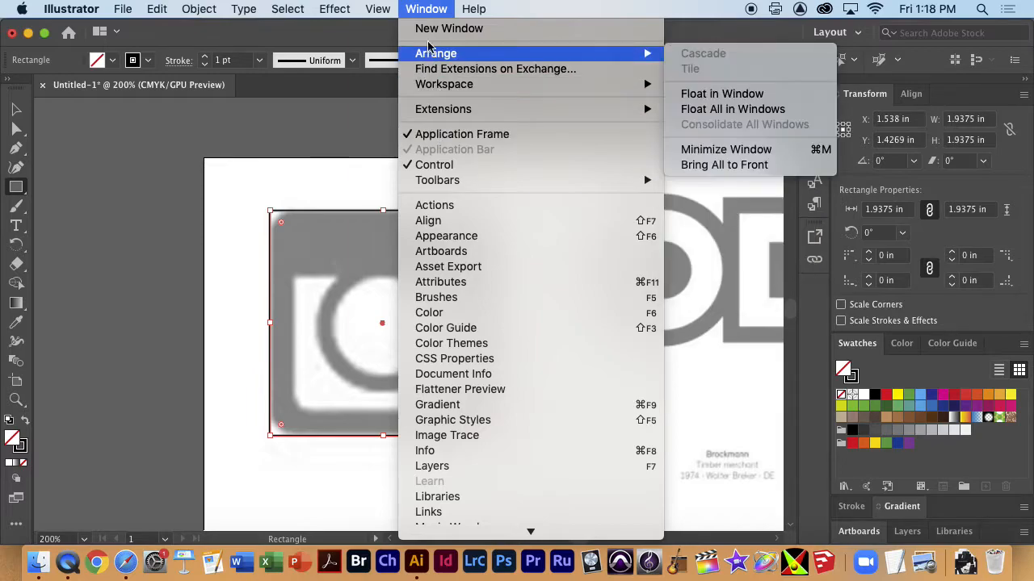
mouse_move(446, 86)
left_click(769, 84)
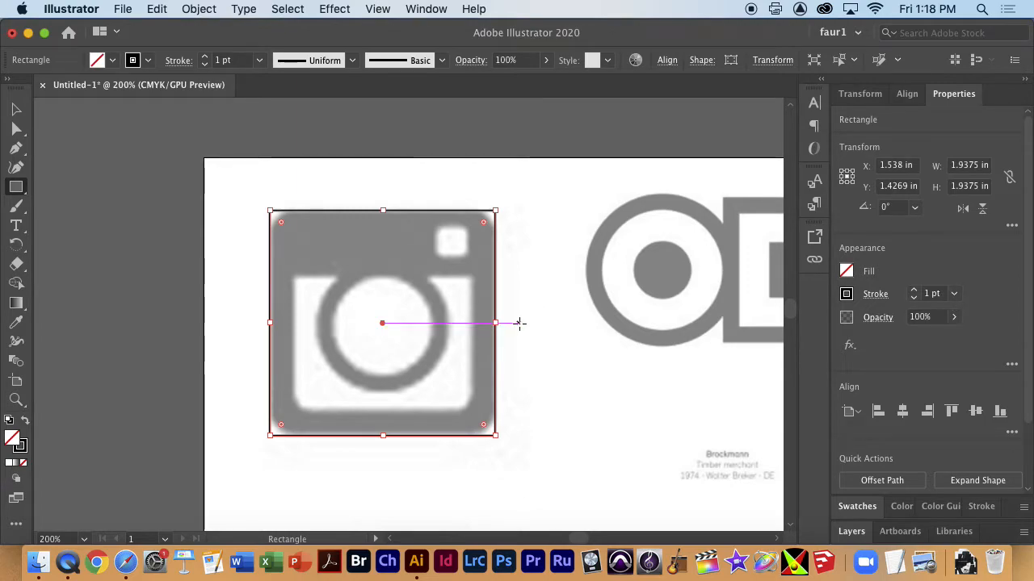
Step: Round all four corners of the outer square to match the camera logo's body
left_click_drag(281, 226, 291, 234)
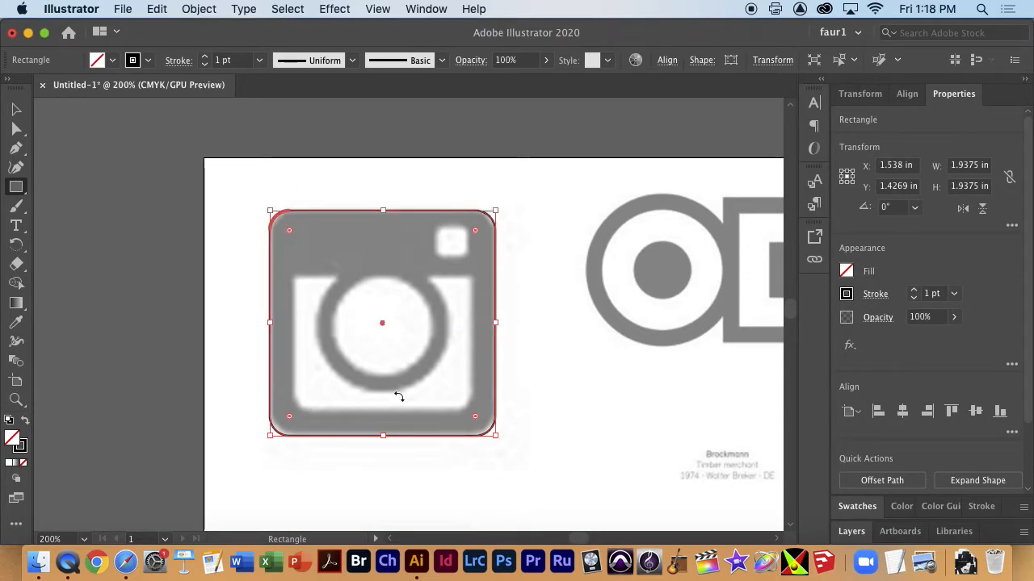
left_click_drag(292, 421, 310, 415)
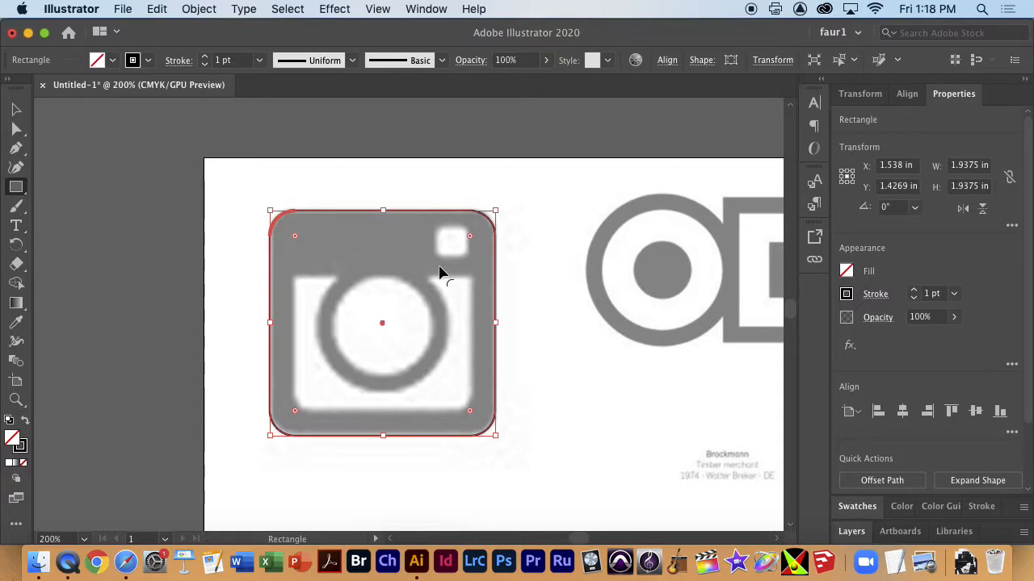
Step: Draw a rectangle about 1.54 by 1.18 in over the camera's white body area and round its two lower corners to about 0.11 in
left_click(16, 187)
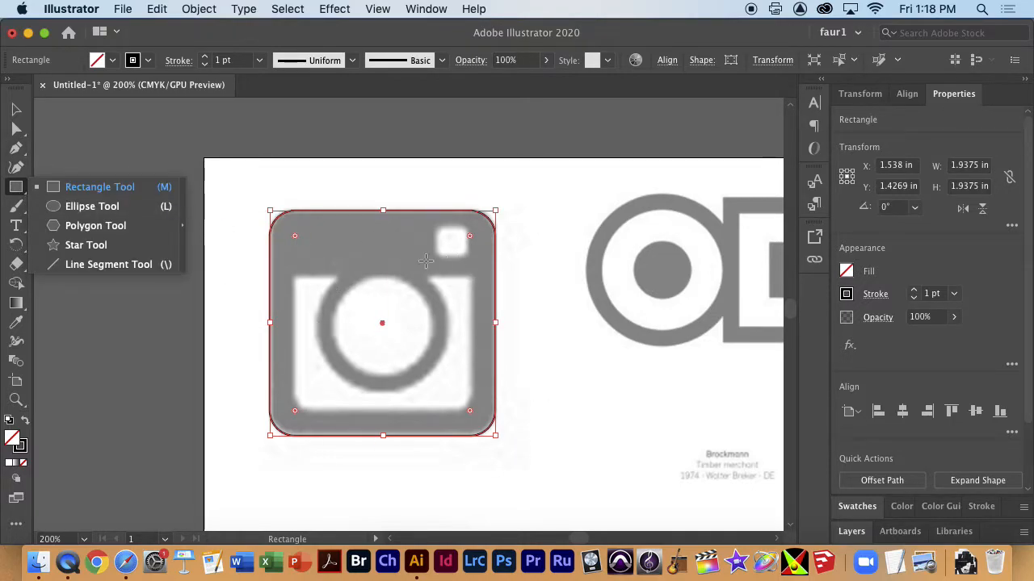
left_click_drag(300, 236, 474, 412)
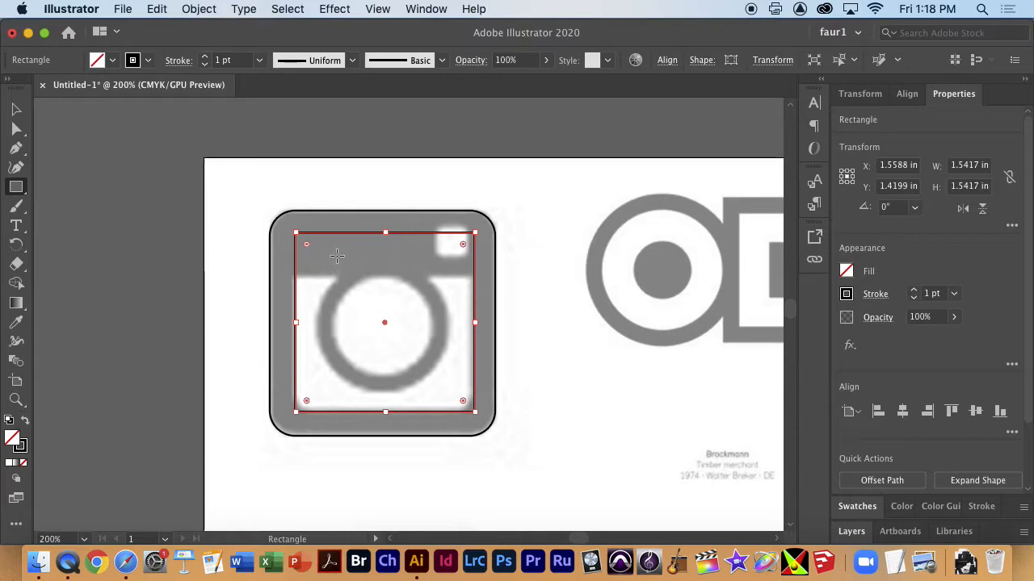
left_click_drag(385, 232, 378, 275)
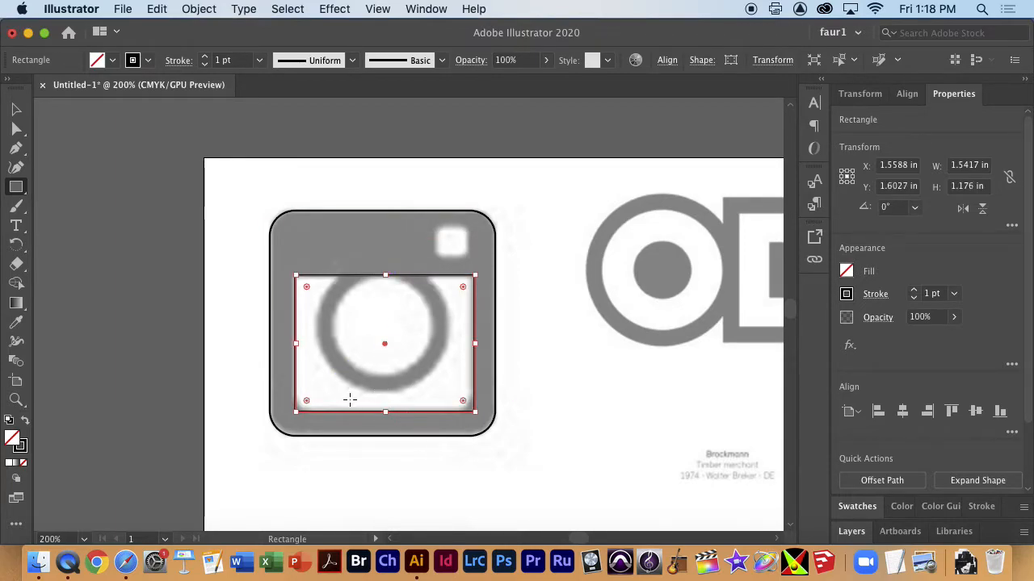
left_click_drag(307, 402, 306, 399)
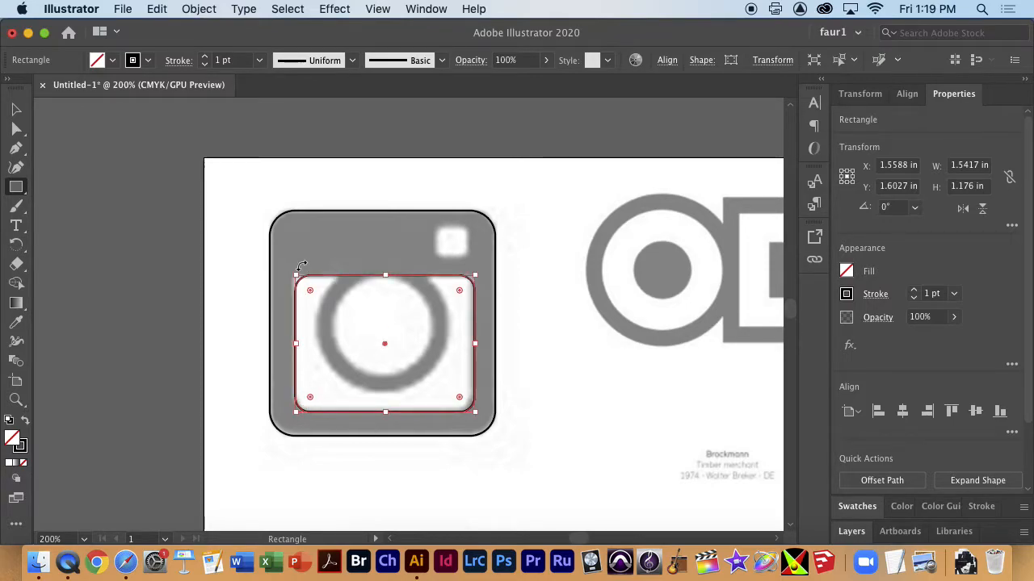
key("super+z")
mouse_move(302, 404)
left_mouse_down()
mouse_move(315, 397)
mouse_move(307, 403)
left_mouse_up()
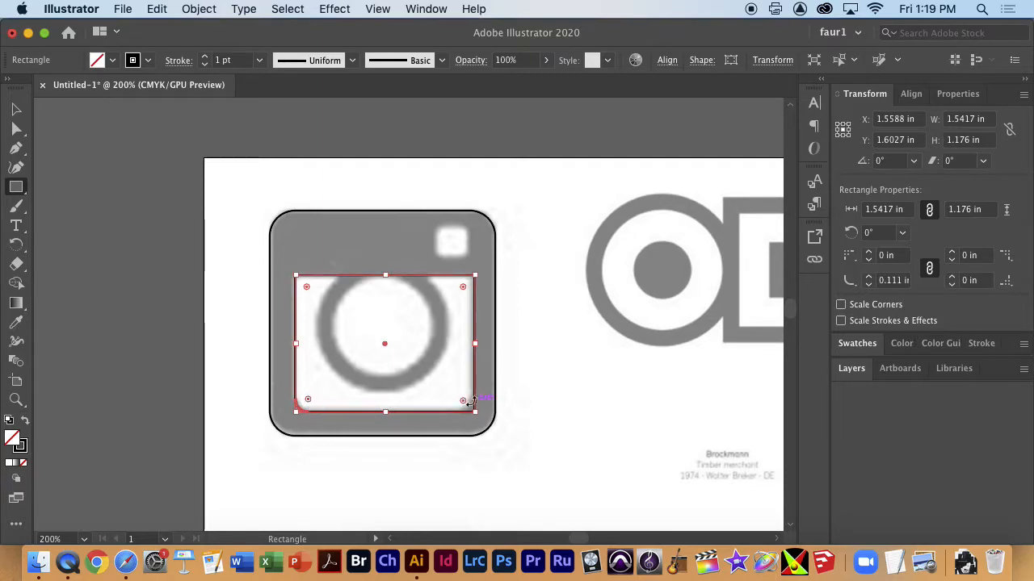
left_click_drag(463, 401, 462, 401)
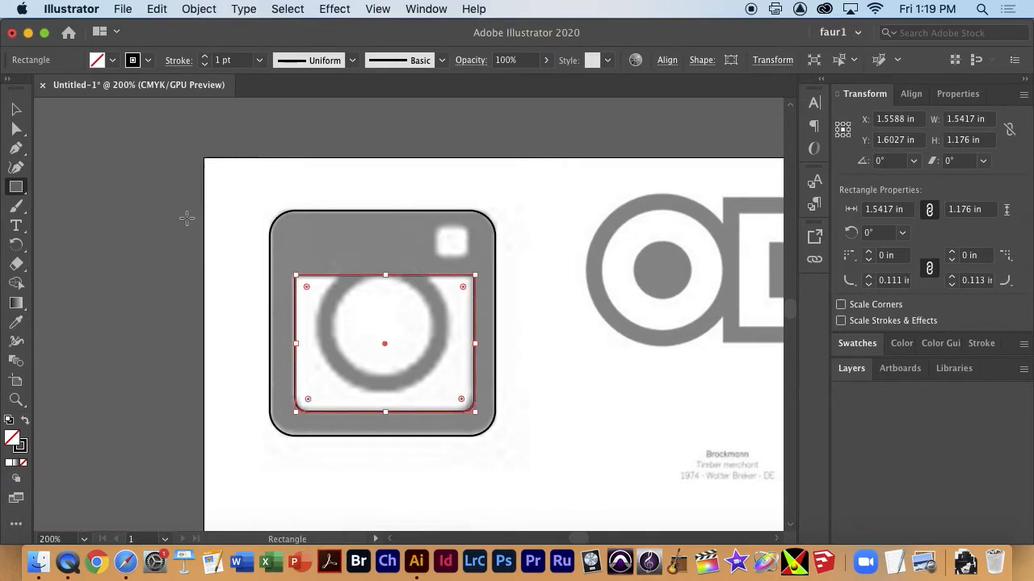
Step: Draw two circles over the camera's lens ring, about 1.15 in wide for the outer edge and about 0.86 in for the inner edge
left_click_drag(18, 192, 85, 207)
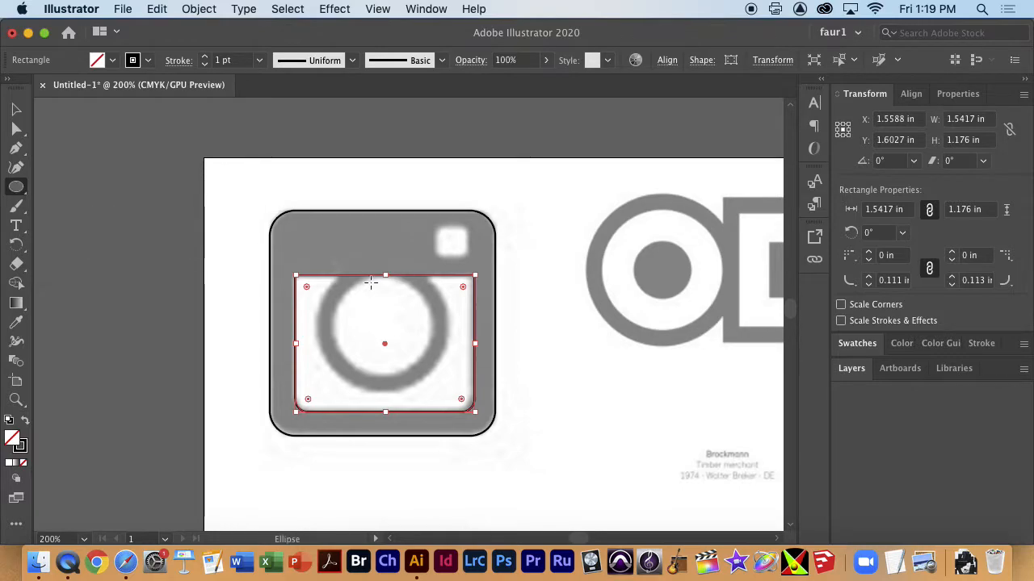
left_click_drag(339, 265, 448, 393)
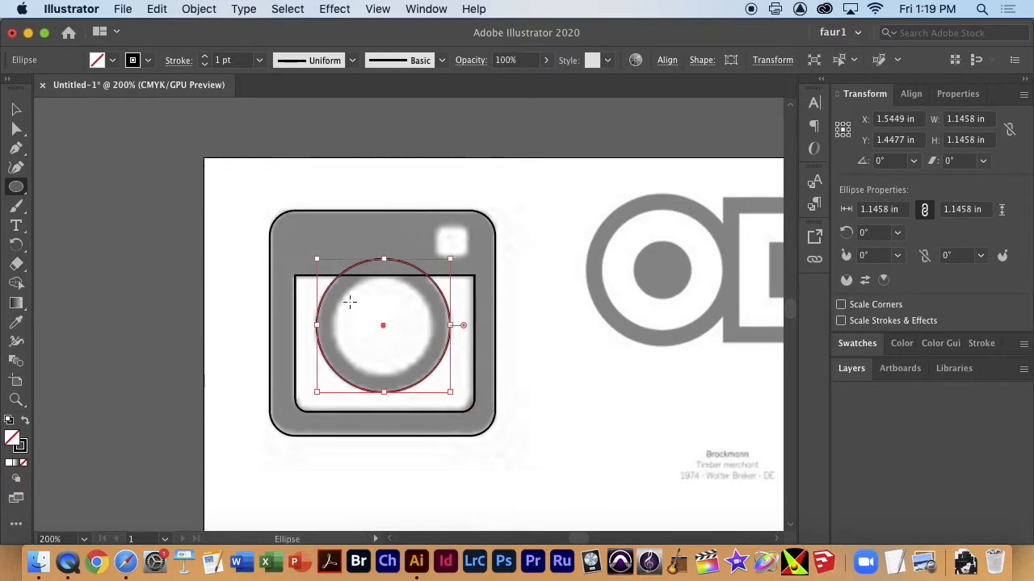
left_click_drag(382, 325, 428, 374)
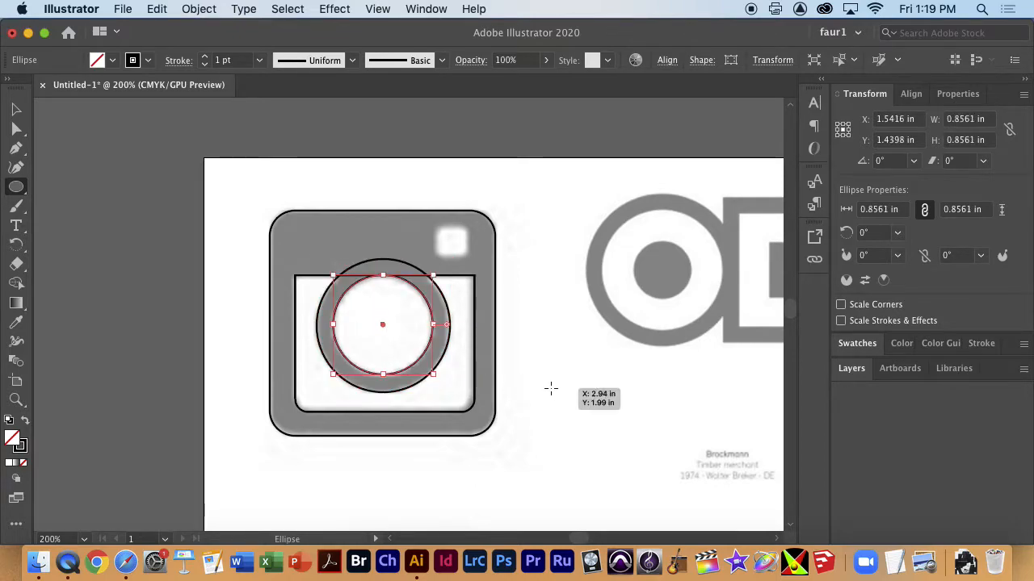
Step: Draw a square about 0.31 in wide over the small viewfinder window and round its corners to about 0.04 in
left_click_drag(434, 230, 472, 259)
key("cmd+z")
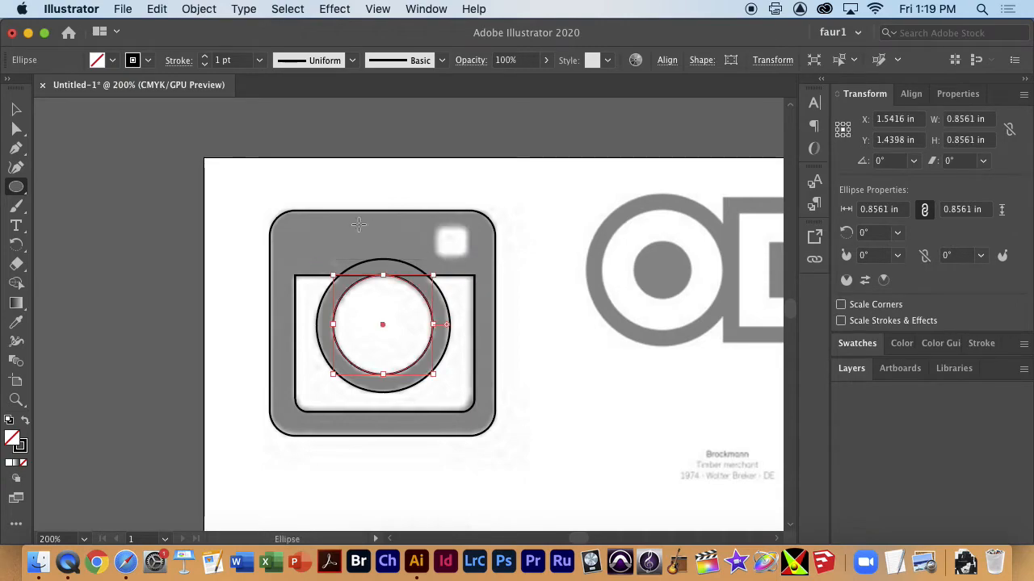
left_click_drag(18, 188, 85, 185)
left_click_drag(434, 225, 470, 258)
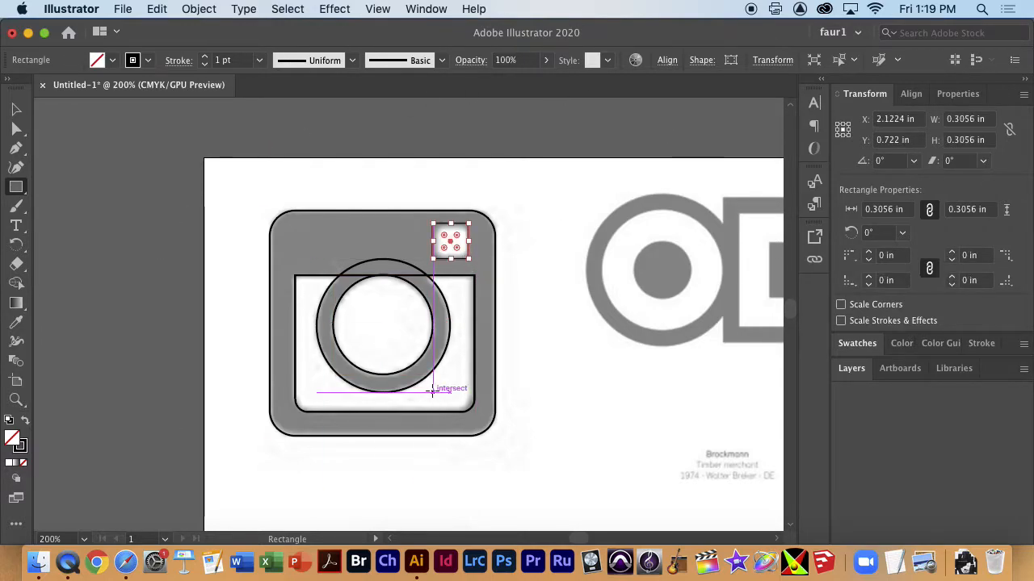
key("super+space")
mouse_move(441, 277)
left_mouse_down()
mouse_move(676, 296)
mouse_move(499, 203)
mouse_move(495, 233)
left_mouse_up()
left_click(485, 146, "super")
key("v")
left_click_drag(485, 148, 445, 155)
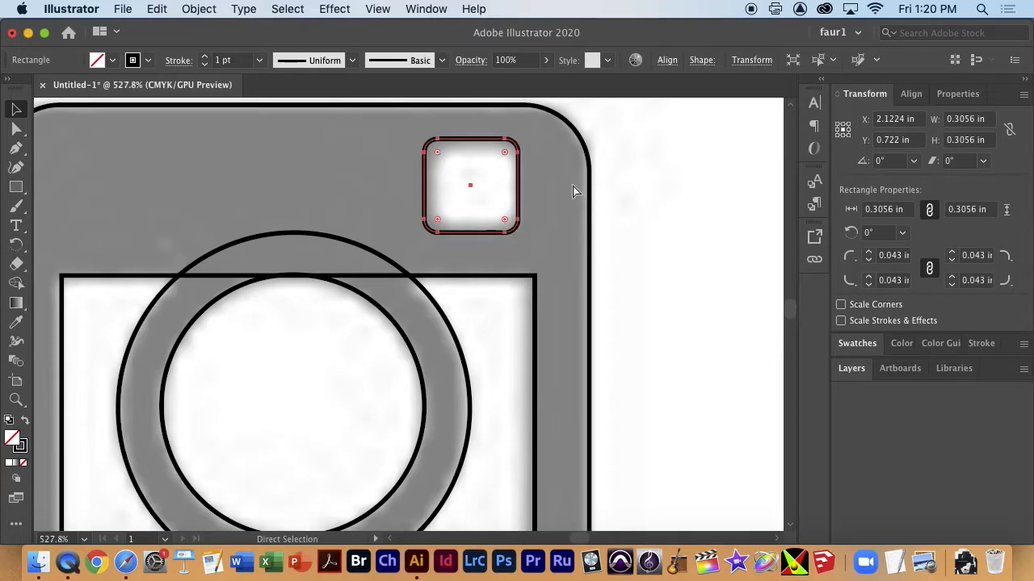
Step: Select all the camera shapes and merge the outer body, the lens ring and their overlap into one shape with Shape Builder
key("super+minus")
key("super+minus")
key("super+minus")
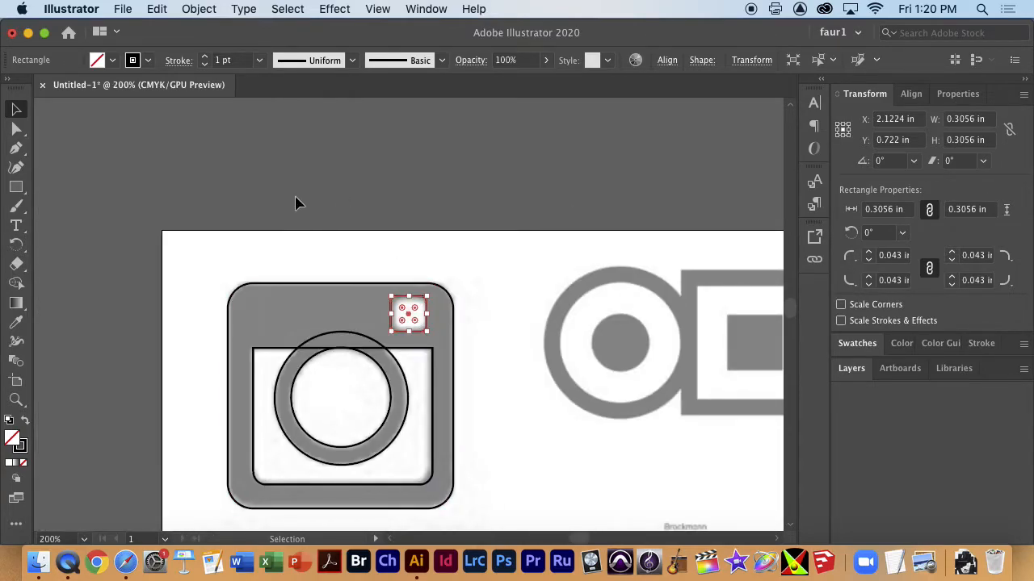
scroll(548, 379, "down", 3)
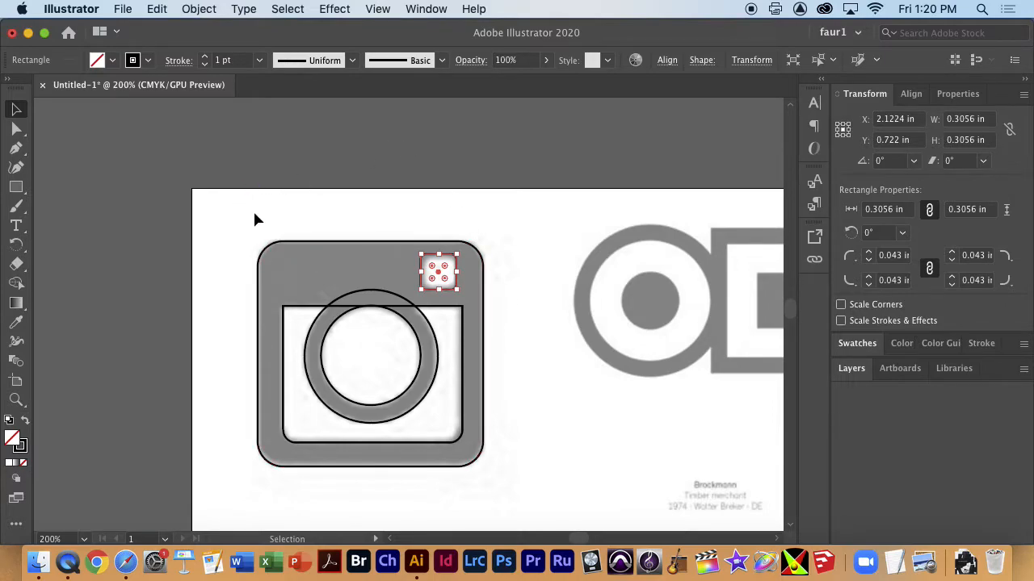
left_click(486, 230)
scroll(539, 261, "up", 3)
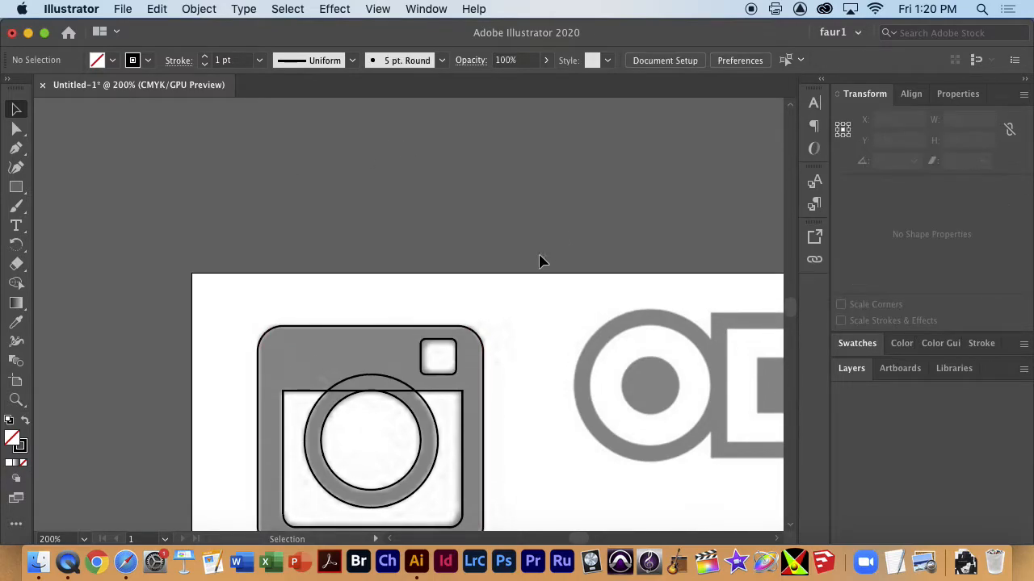
scroll(503, 285, "down", 3)
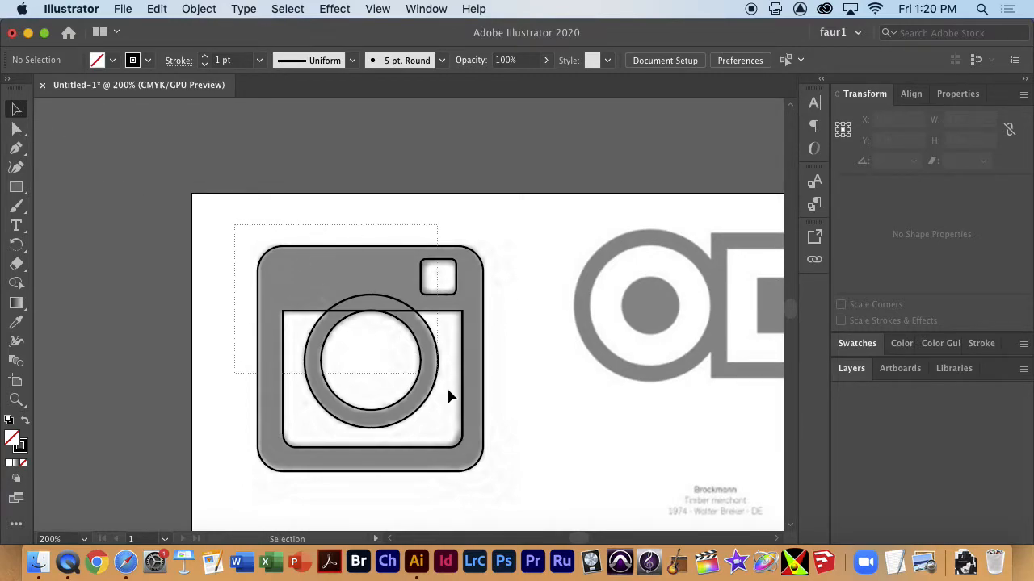
left_click_drag(524, 501, 522, 495)
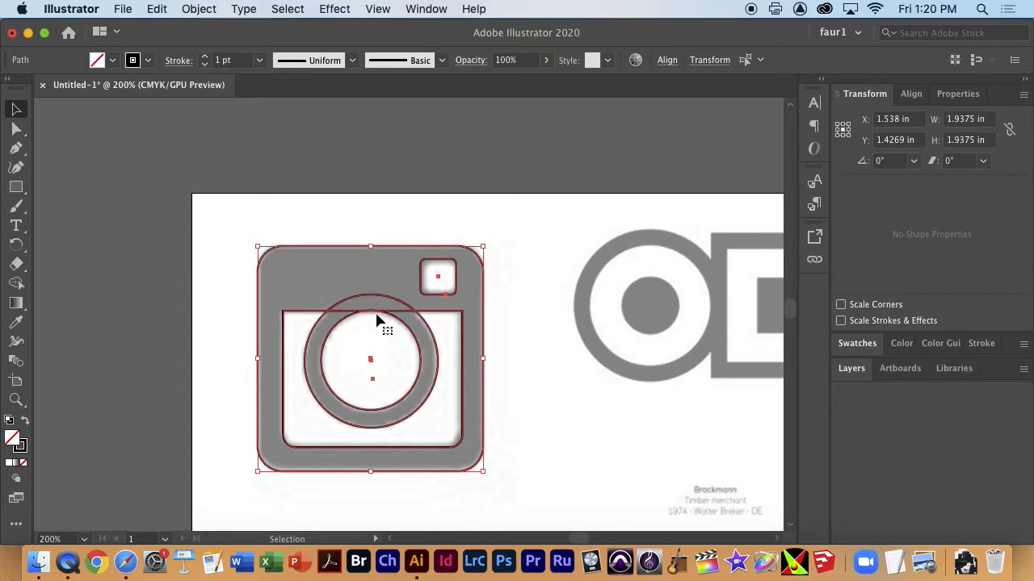
left_click(18, 287)
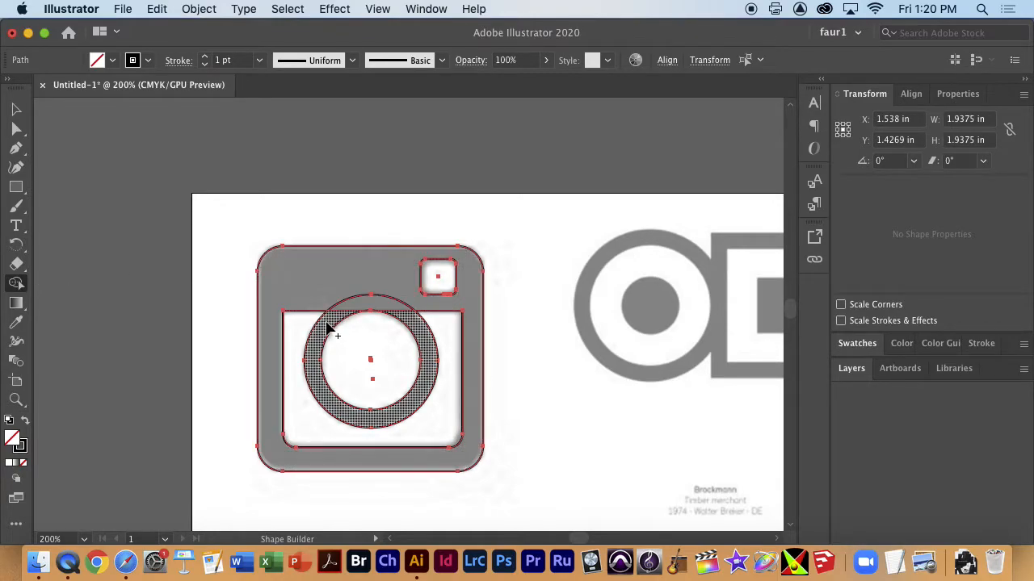
scroll(329, 317, "up", 5)
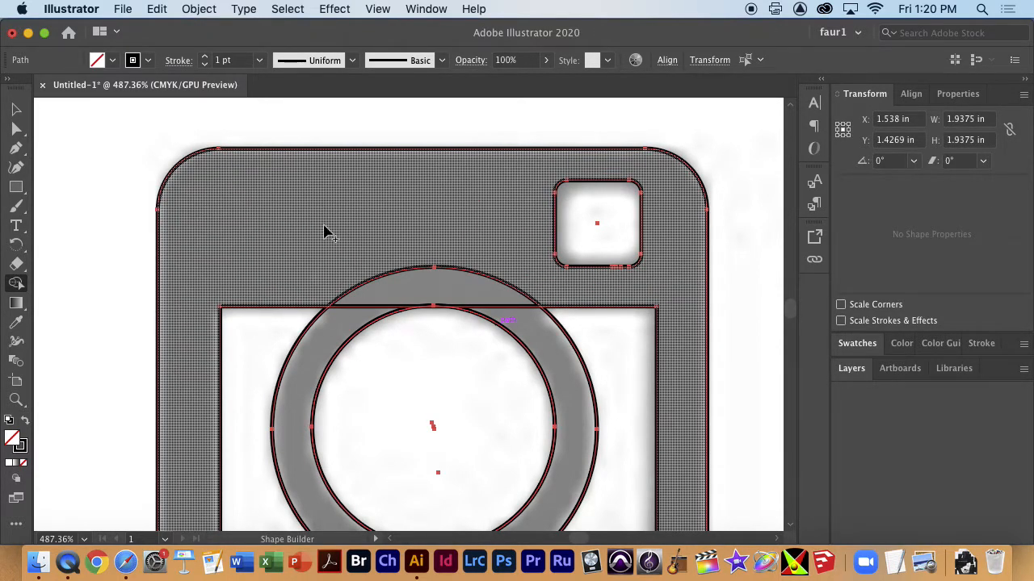
mouse_move(335, 232)
left_mouse_down()
mouse_move(397, 282)
mouse_move(345, 325)
left_mouse_up()
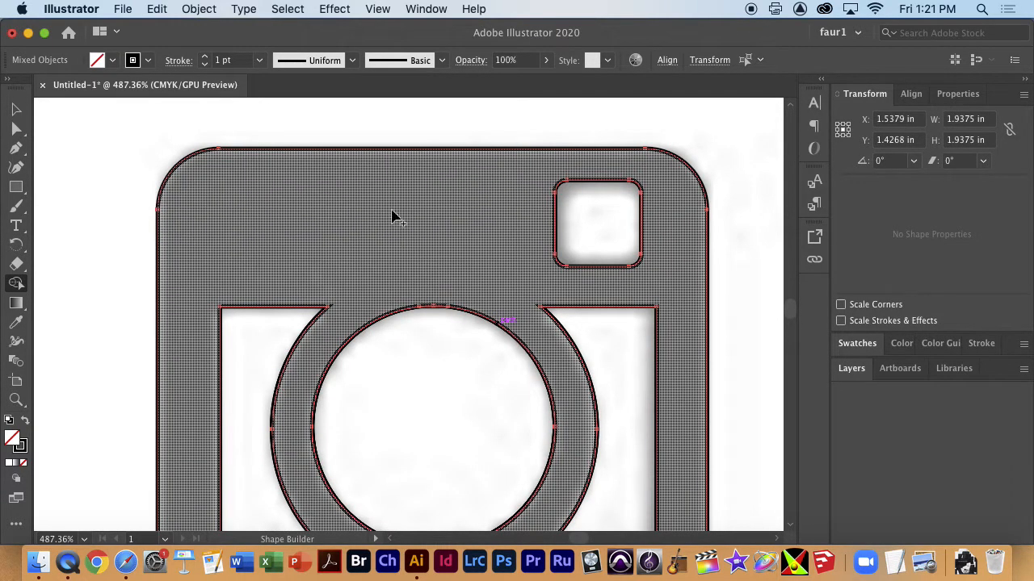
mouse_move(247, 215)
left_mouse_down()
mouse_move(381, 244)
mouse_move(531, 256)
left_mouse_up()
Step: Remove the inner lens circle and the white body area from the camera shape with Shape Builder
left_click(592, 232)
key("super+z")
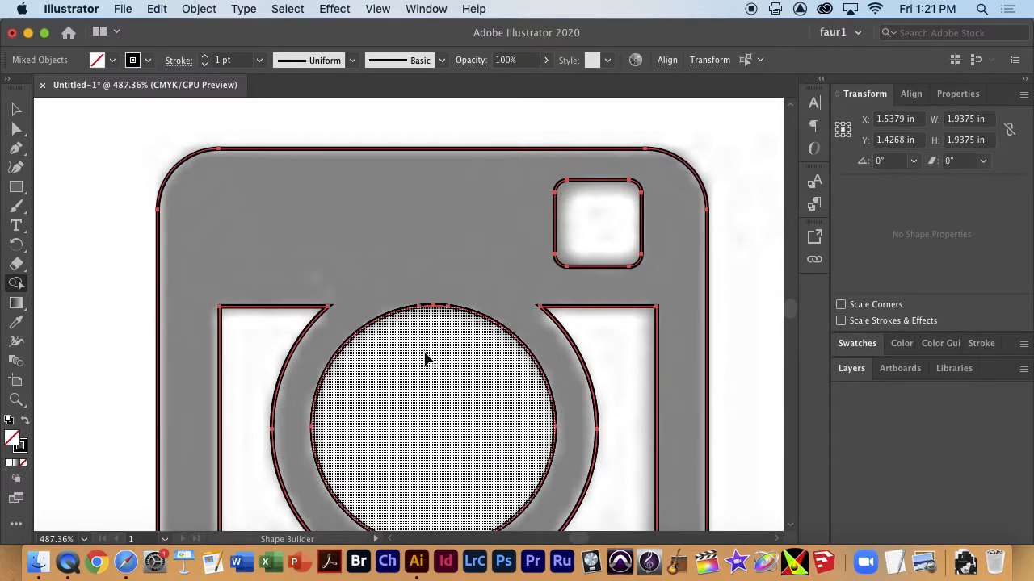
left_click(426, 396)
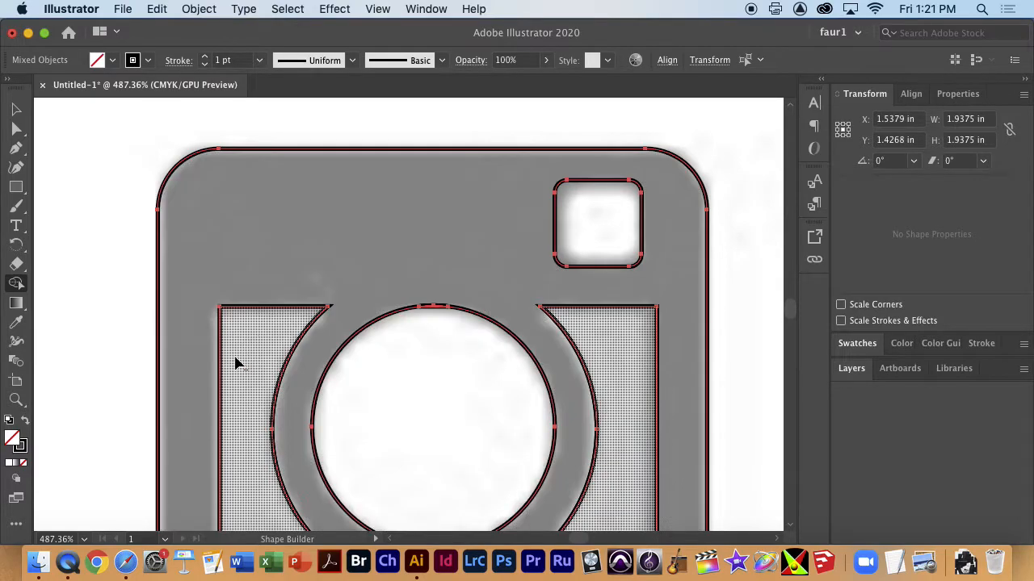
left_click(252, 351)
scroll(427, 394, "down", 4)
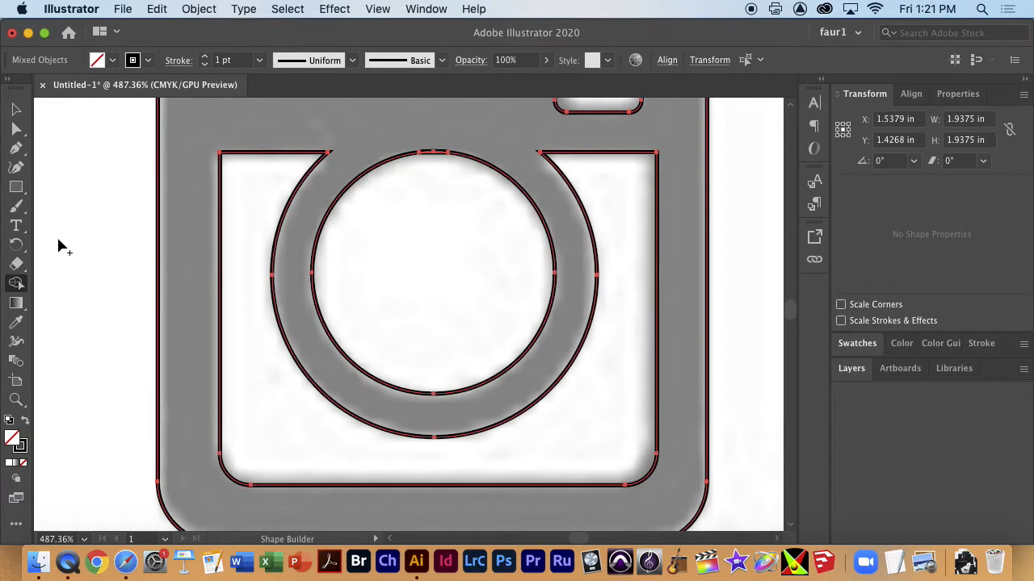
Step: Swap the fill and stroke of the camera shapes so the camera is solid black without an outline
key("v")
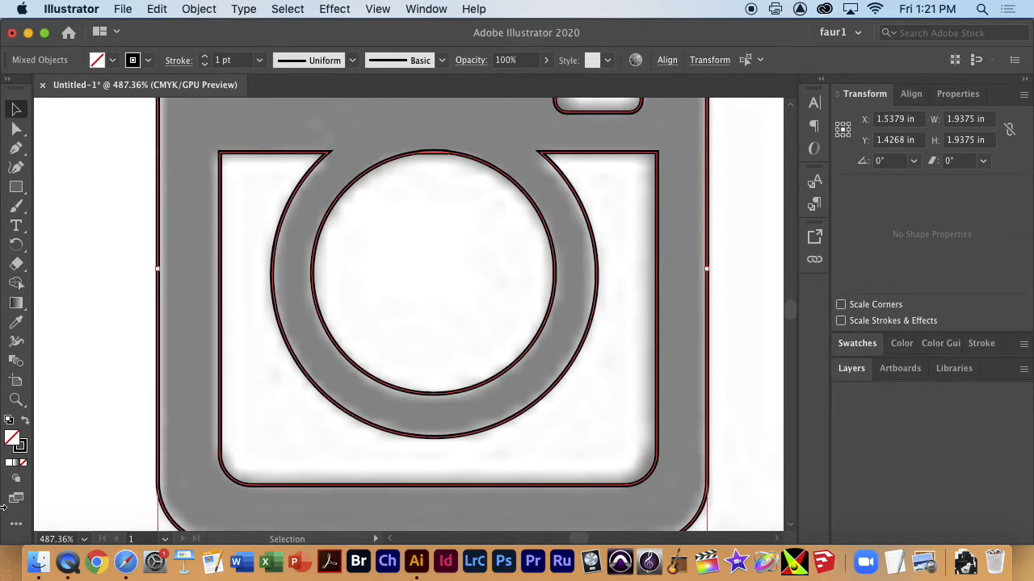
left_click(25, 421)
key("a")
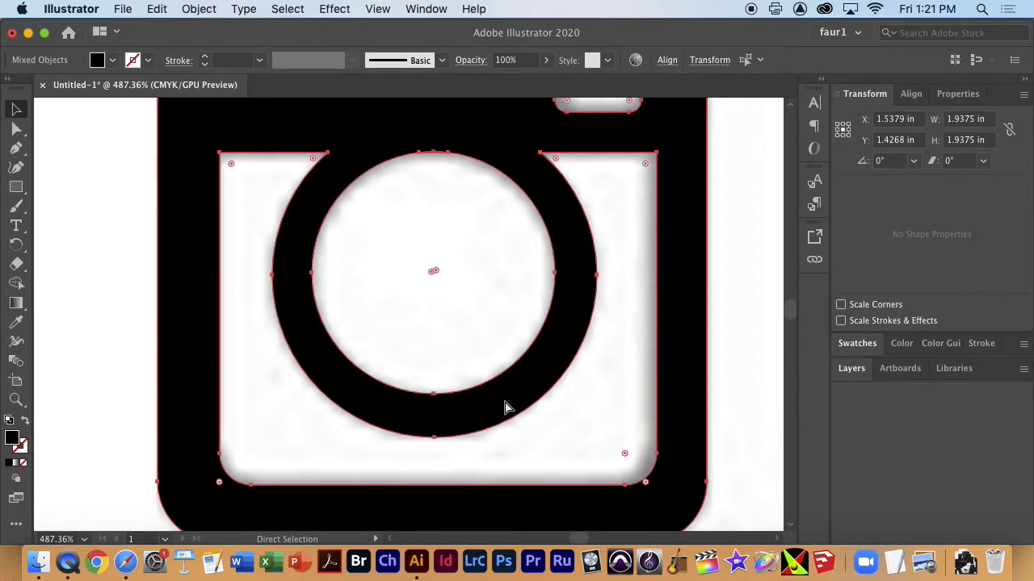
Step: Draw a circle about 1.19 in wide along the middle of the circle-and-square logo's ring, with a black stroke and no fill
key("super+minus")
key("super+minus")
left_click(607, 339)
left_click_drag(576, 395, 554, 408)
left_click_drag(557, 401, 289, 414)
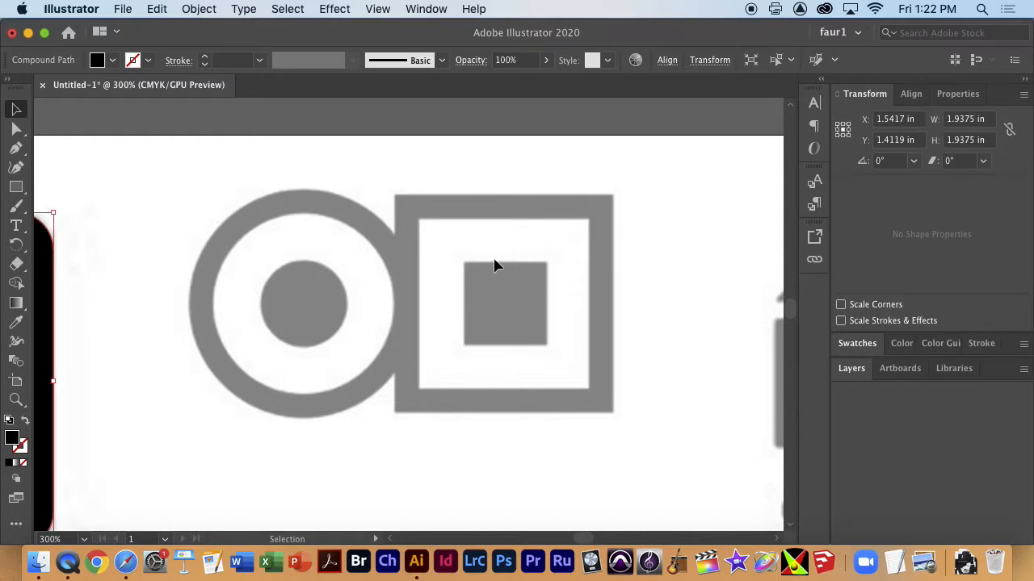
left_click(633, 187)
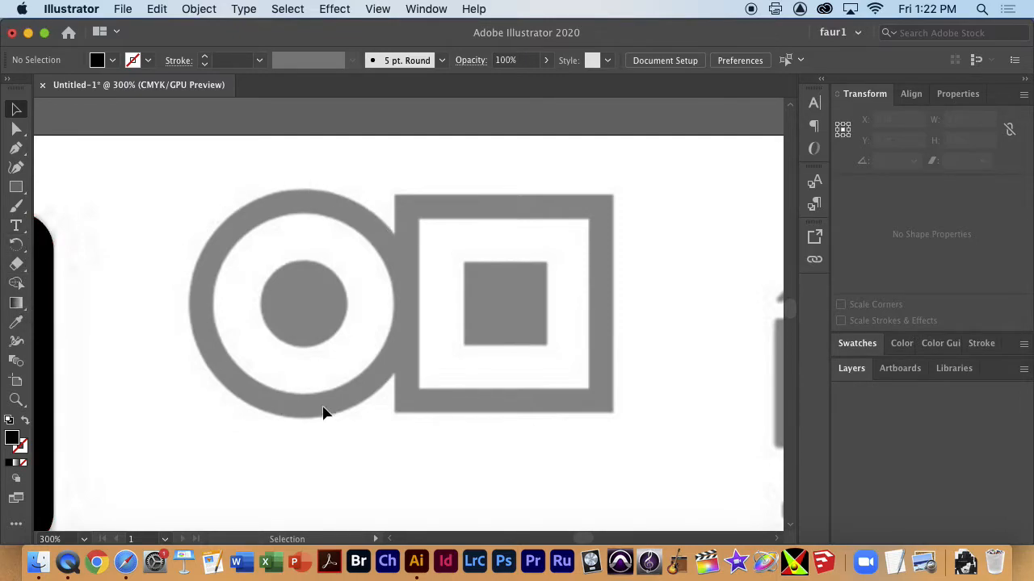
left_click(18, 189)
left_click(22, 194)
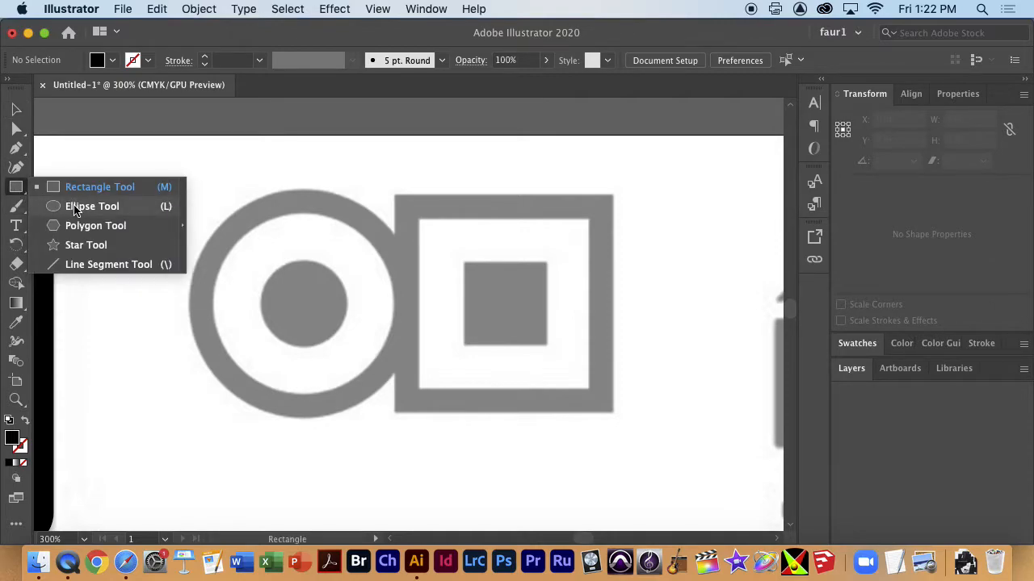
left_click(75, 207)
left_click_drag(297, 295, 398, 402)
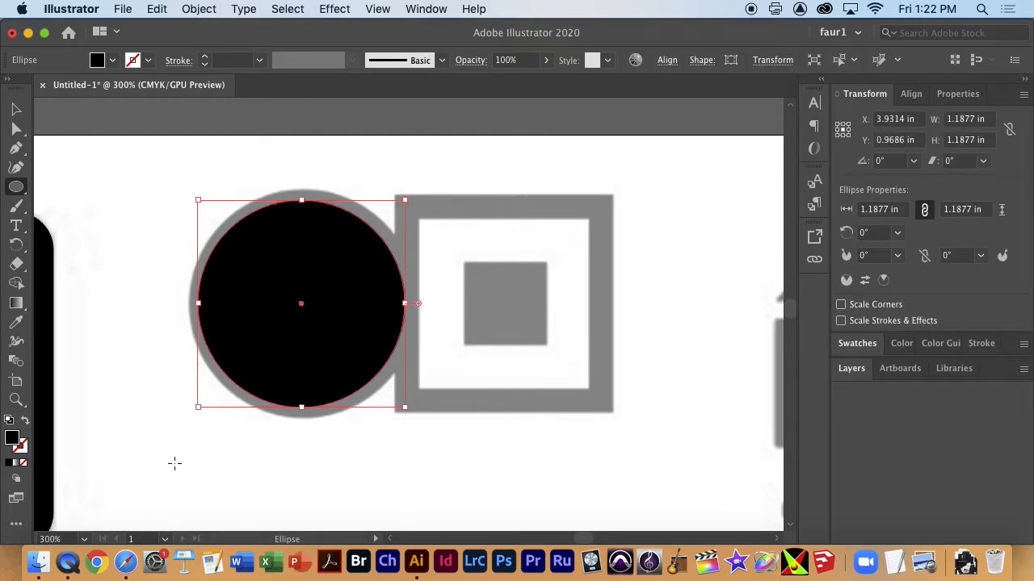
left_click(26, 423)
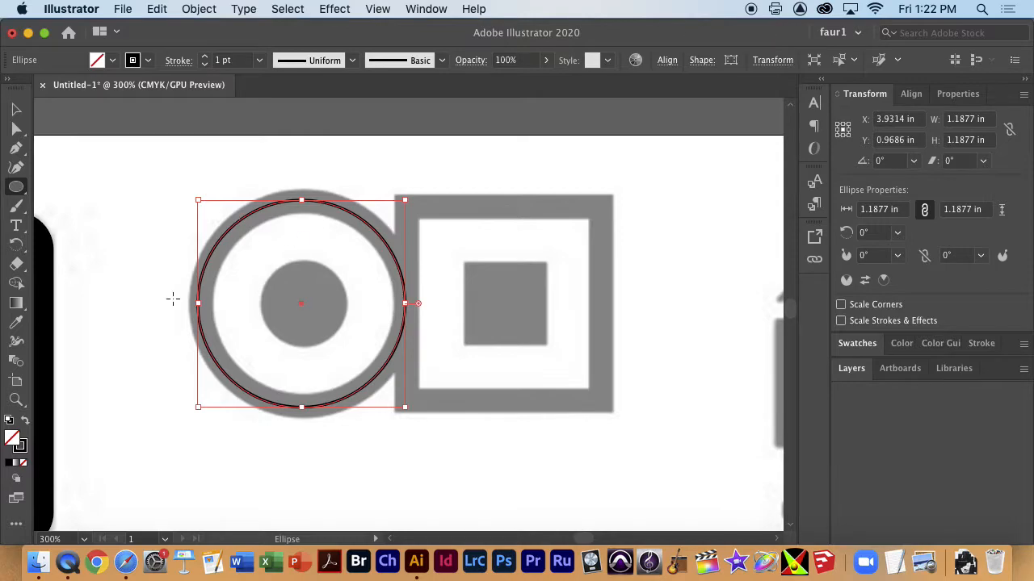
Step: Set the ring circle's stroke weight to 9 pt
left_click(959, 94)
left_click(914, 290)
left_click(915, 290)
left_click(914, 291)
left_click(914, 291)
left_click(914, 291)
left_click(914, 290)
left_click(914, 290)
left_click(914, 291)
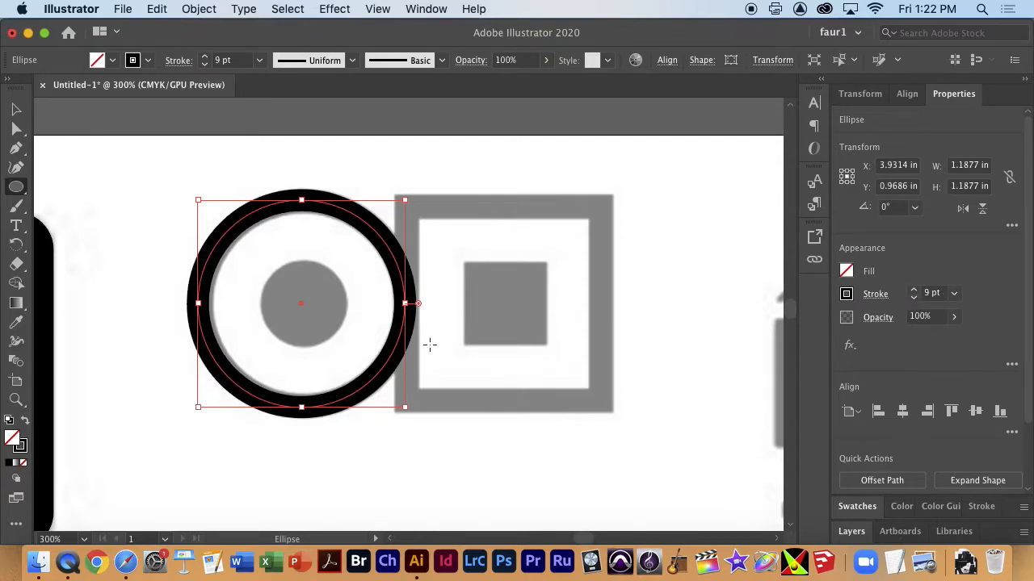
Step: Draw a square about 1.13 in wide along the logo's square frame and align it with the ring by their vertical centers
left_click_drag(21, 189, 97, 187)
mouse_move(602, 210)
left_mouse_down()
mouse_move(445, 300)
mouse_move(404, 405)
left_mouse_up()
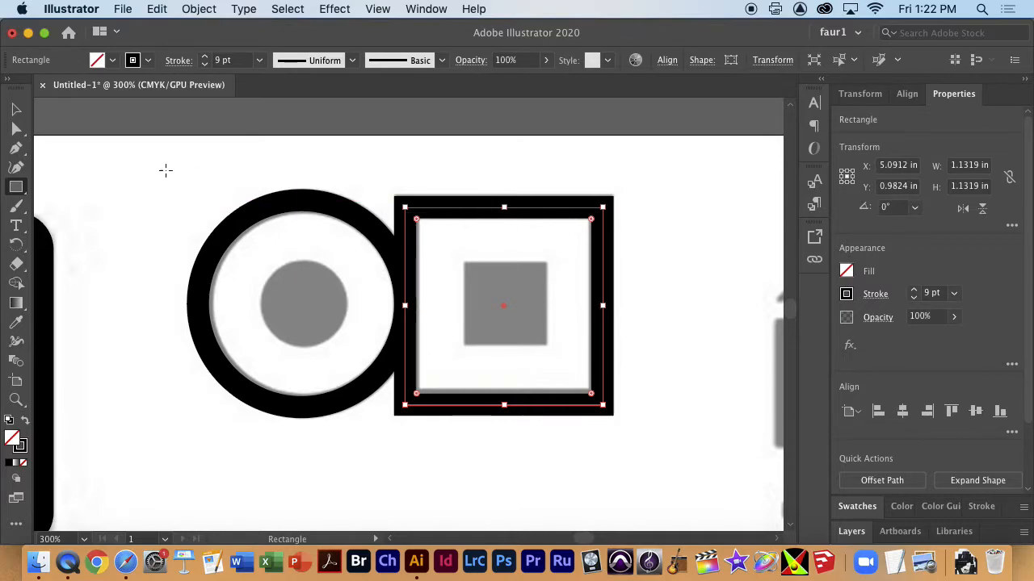
left_click(16, 113)
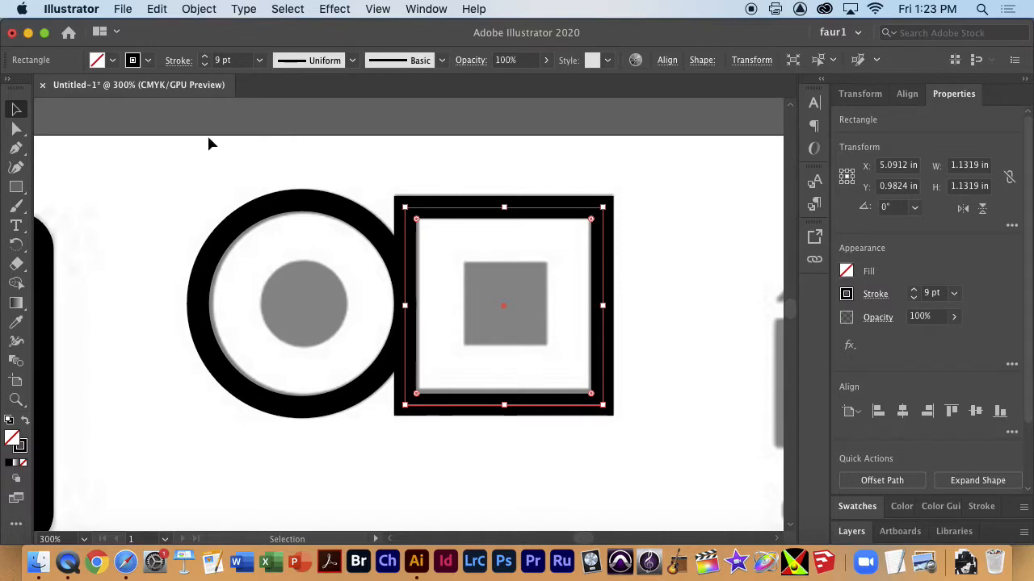
left_click_drag(633, 365, 641, 388)
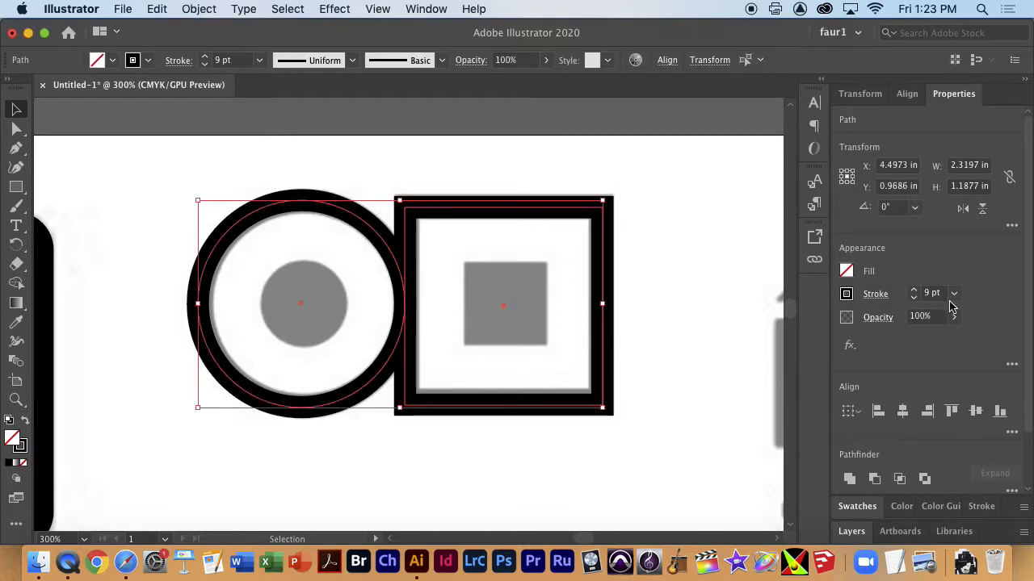
left_click(976, 411)
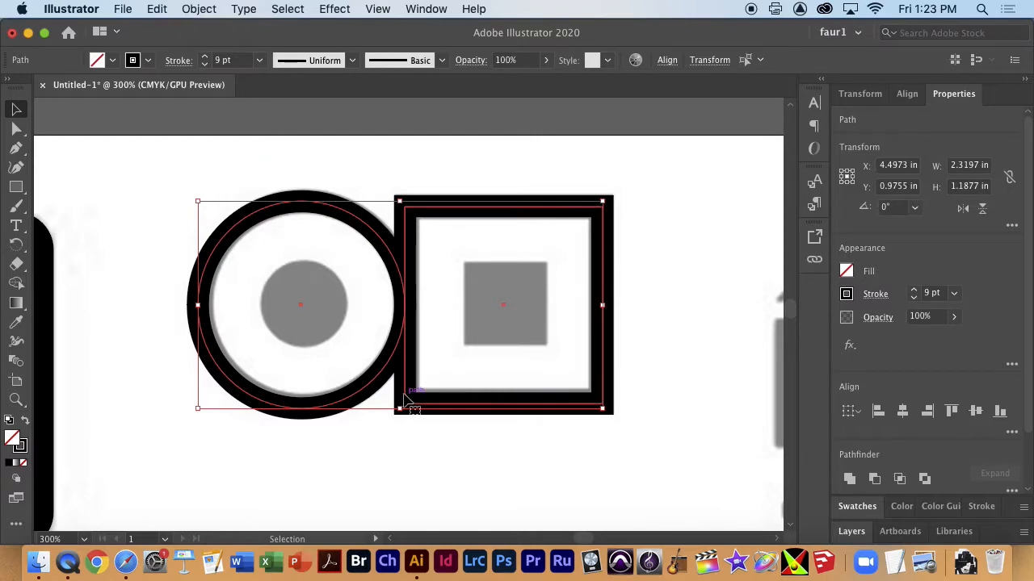
left_click(679, 400)
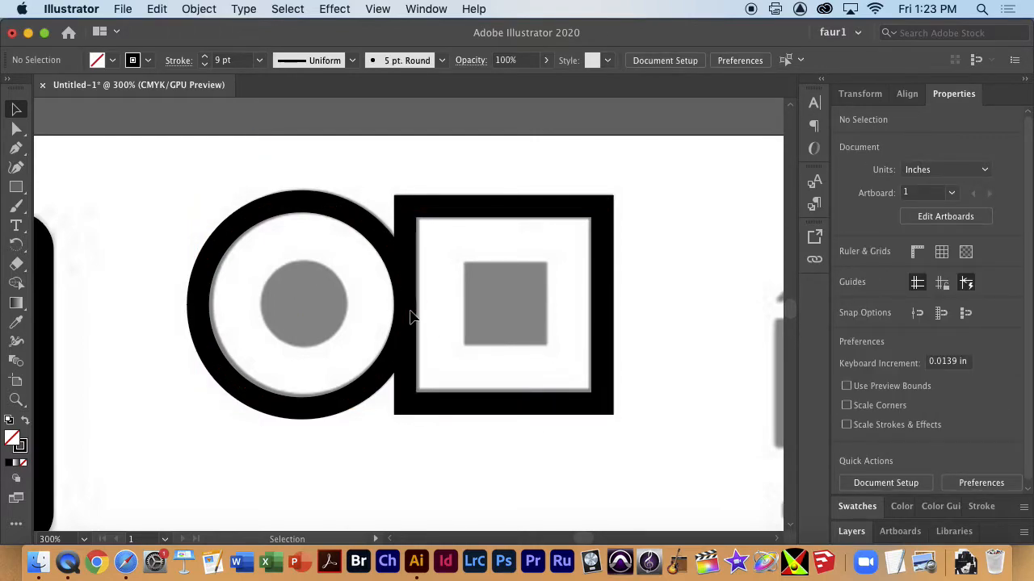
Step: Try swapping the ring's fill and stroke, and undo the swap
left_click_drag(419, 310, 408, 340)
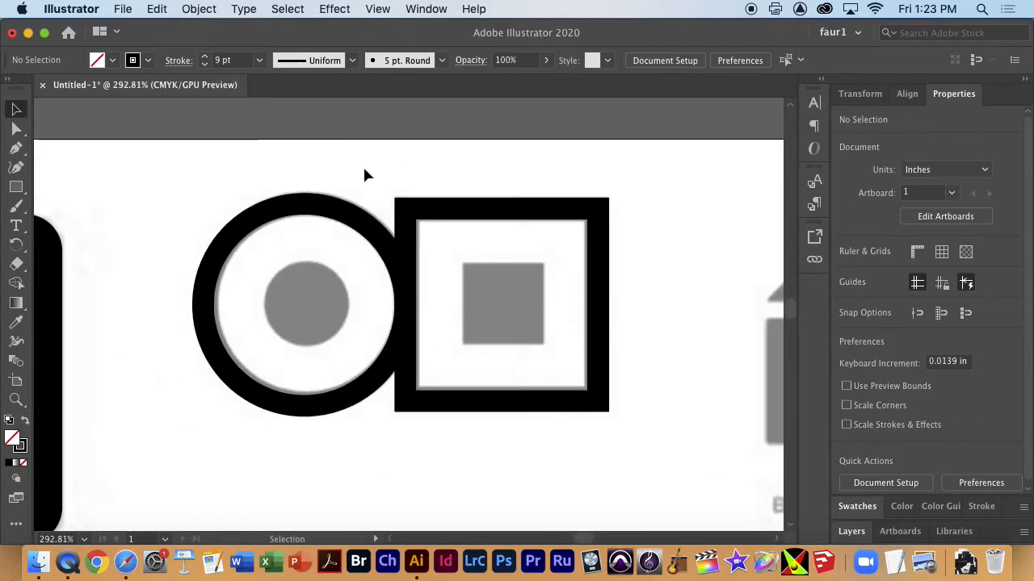
left_click(378, 241)
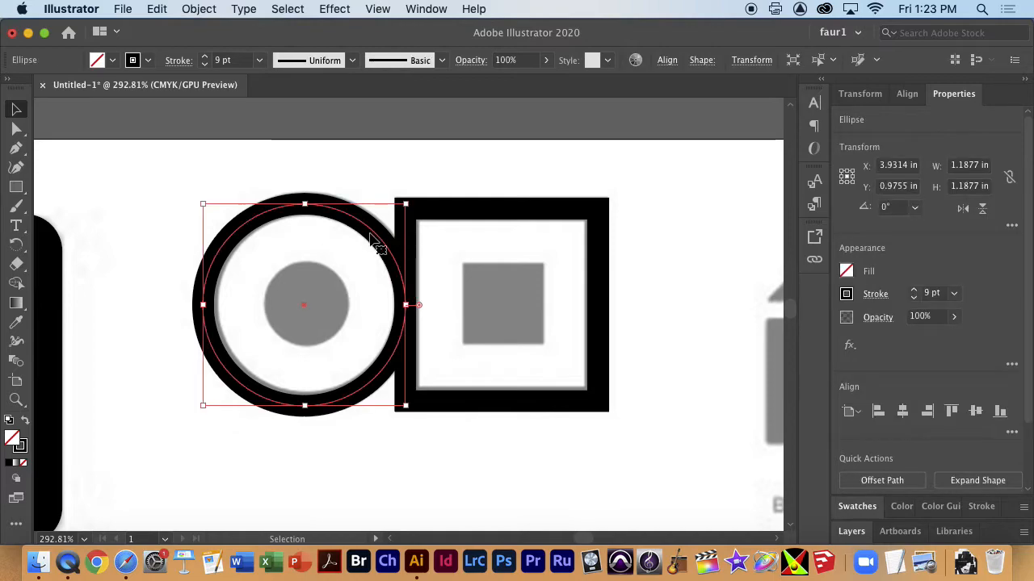
left_click(25, 422)
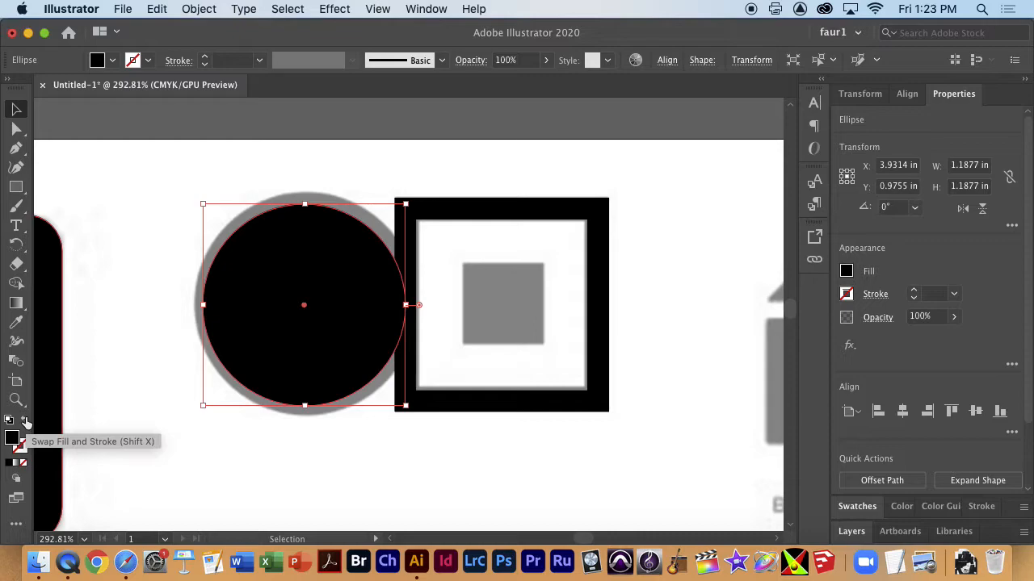
left_click(26, 421)
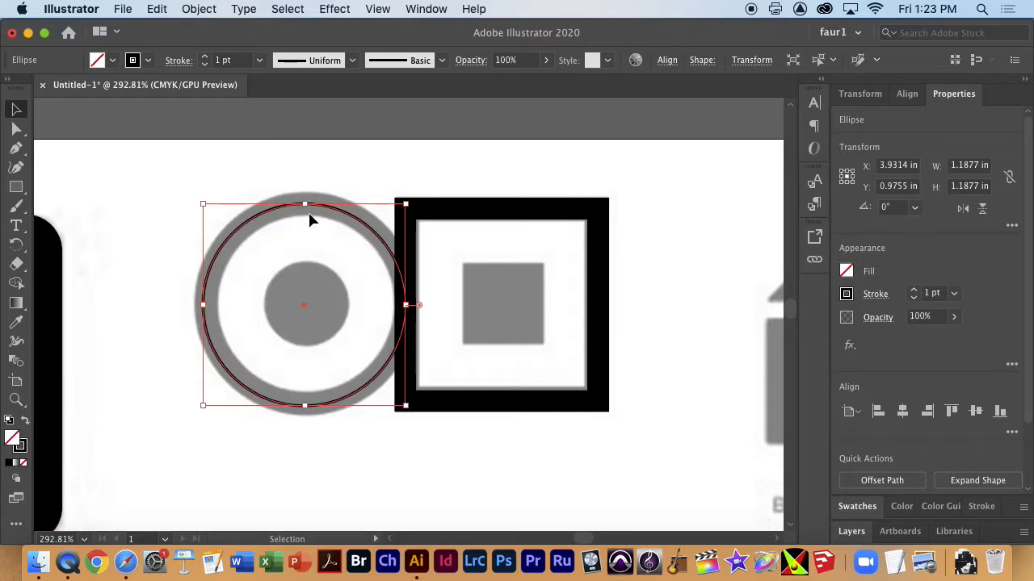
left_click(167, 203)
key("super+z")
key("super+z")
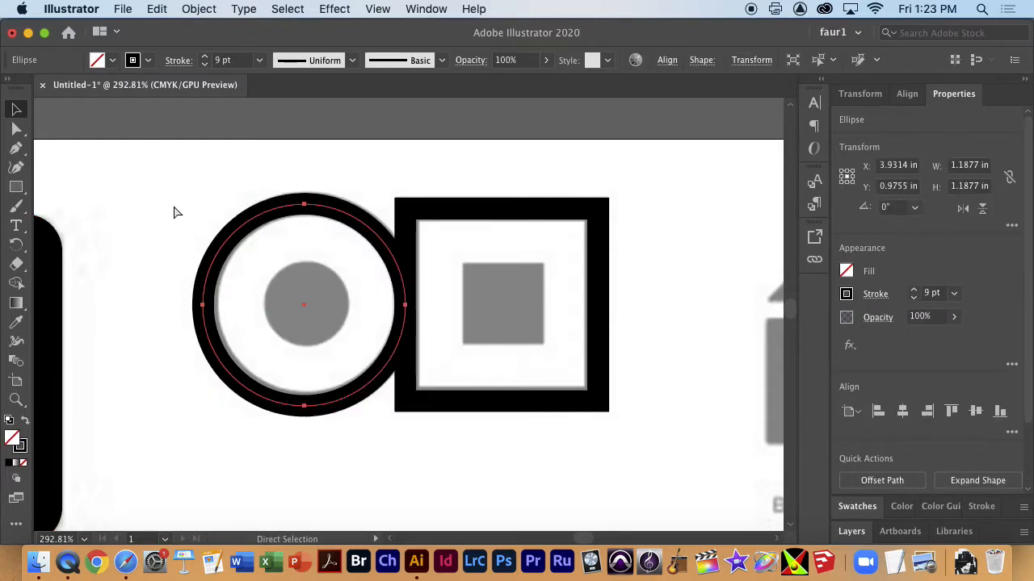
Step: Select the ring and the square frame and expand their fill and stroke into filled shapes
left_click_drag(667, 191, 185, 437)
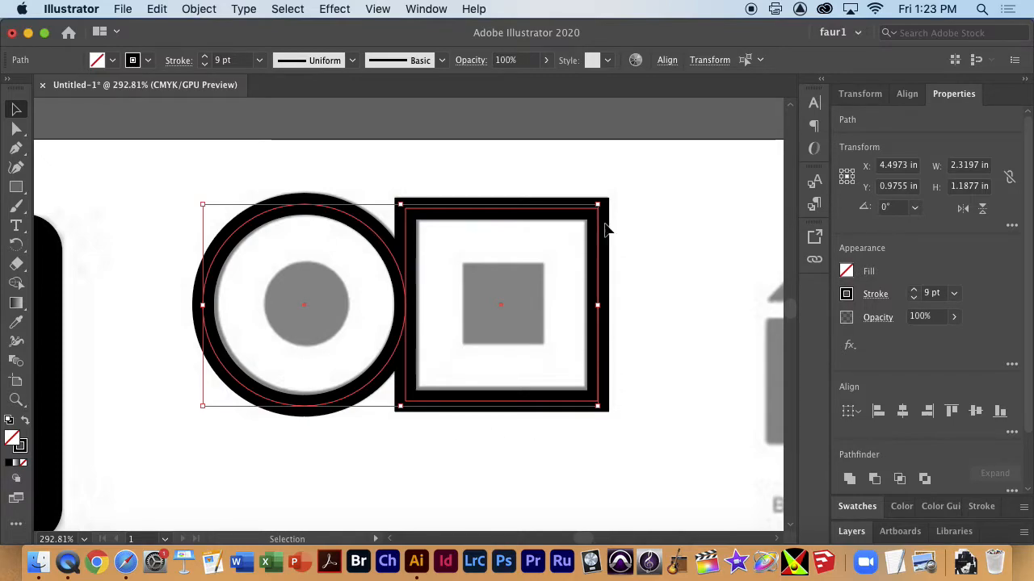
left_click(199, 10)
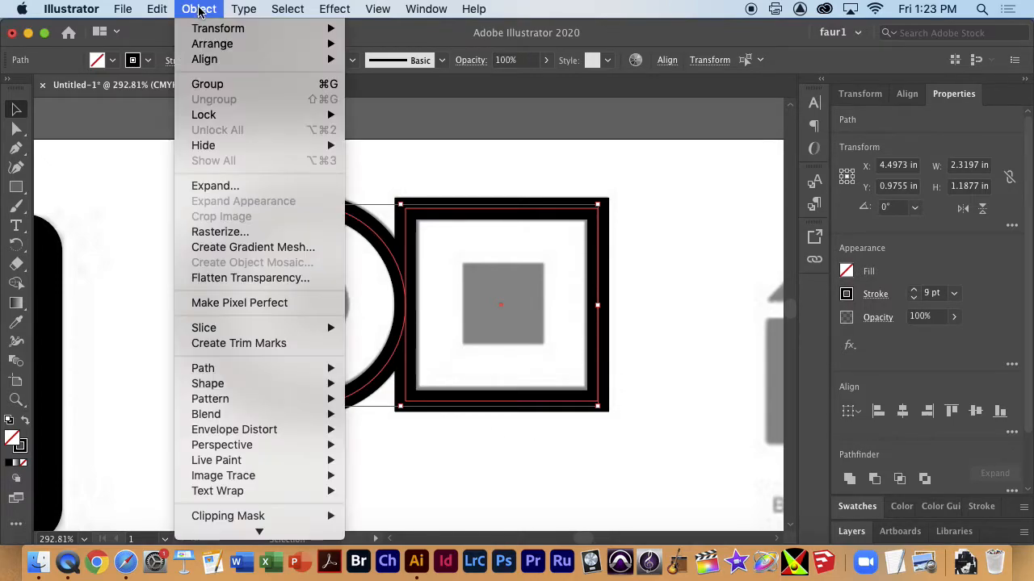
left_click(239, 194)
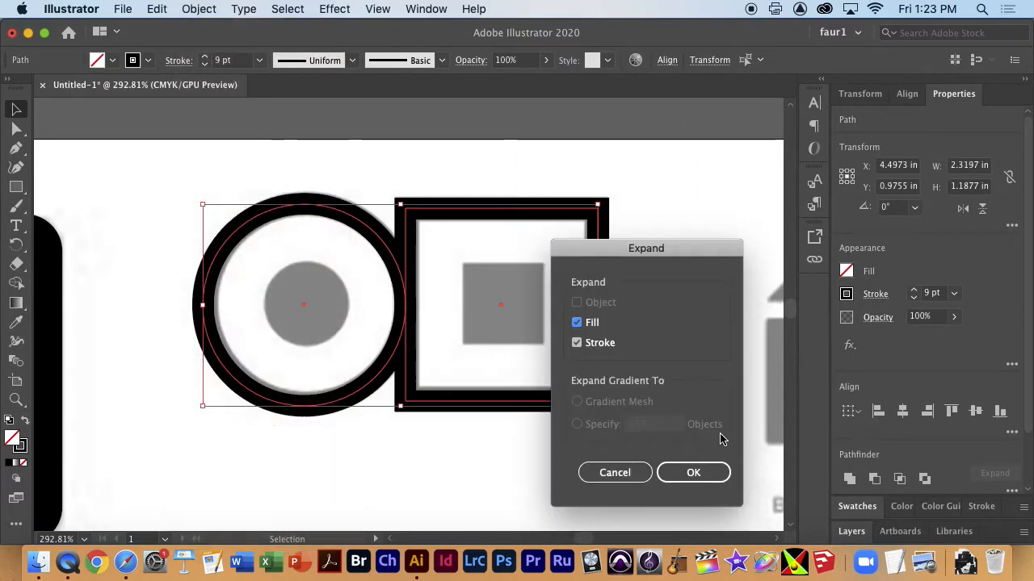
left_click(696, 474)
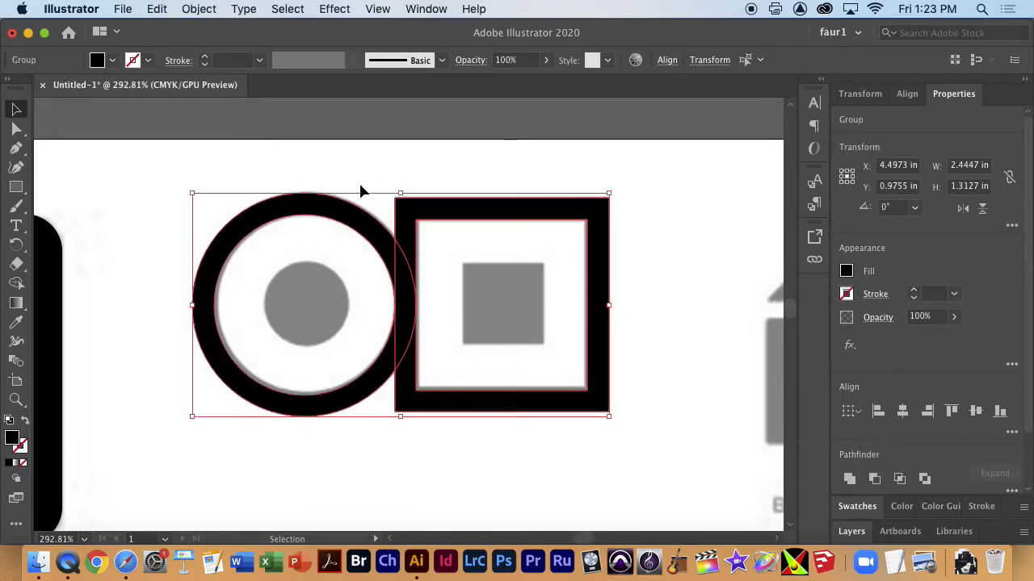
Step: Examine up close how the expanded outlines of the ring and the square frame overlap
left_click(374, 445)
left_click(428, 411)
key("super+space")
left_click_drag(398, 401, 705, 418)
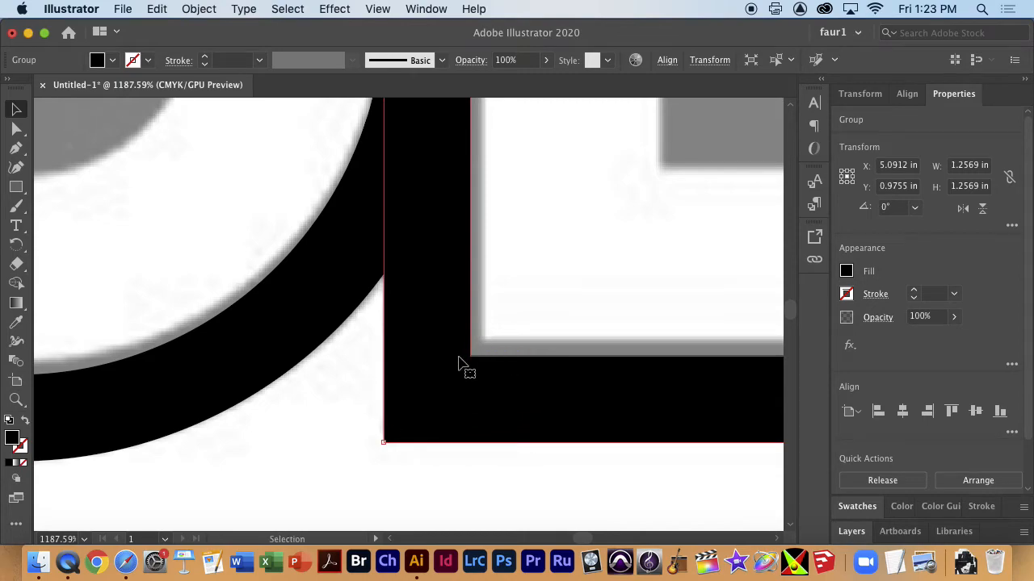
left_click(377, 288, "shift")
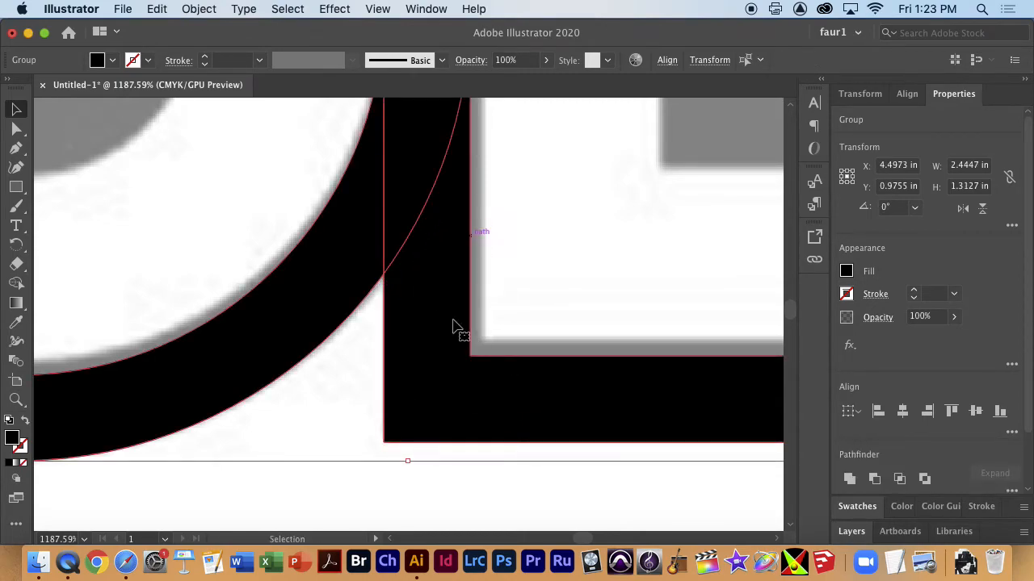
key("super+minus")
key("super+minus")
key("super+minus")
key("super+minus")
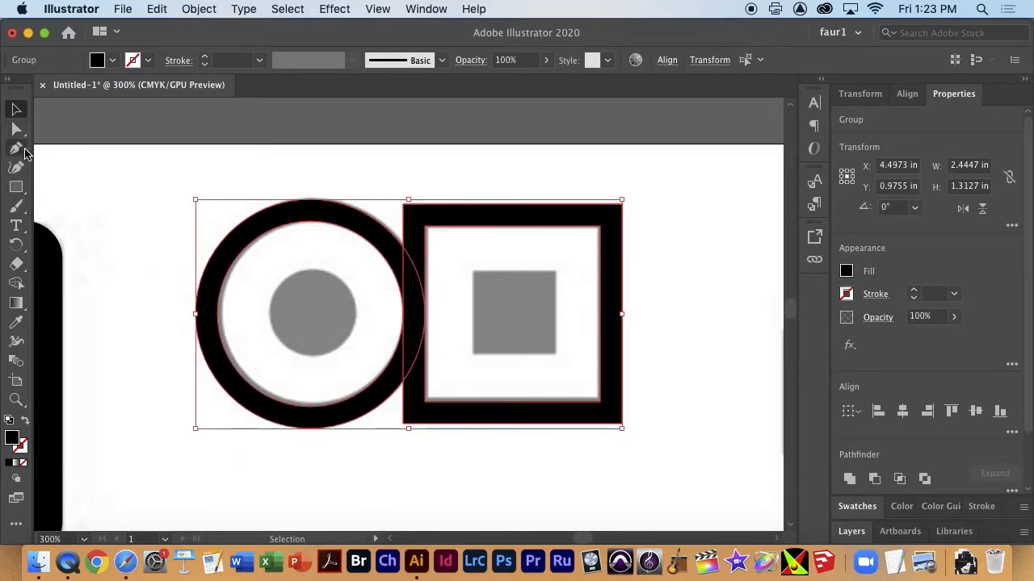
Step: Draw a filled square about 0.46 in wide inside the frame and a filled circle about 0.49 in wide inside the ring
left_click_drag(16, 189, 48, 186)
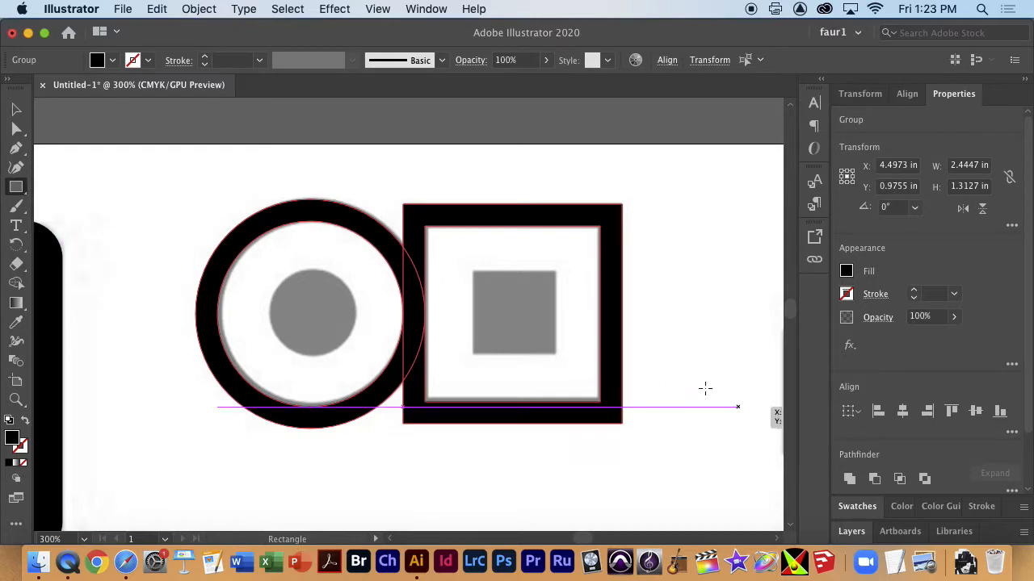
left_click_drag(474, 272, 545, 355)
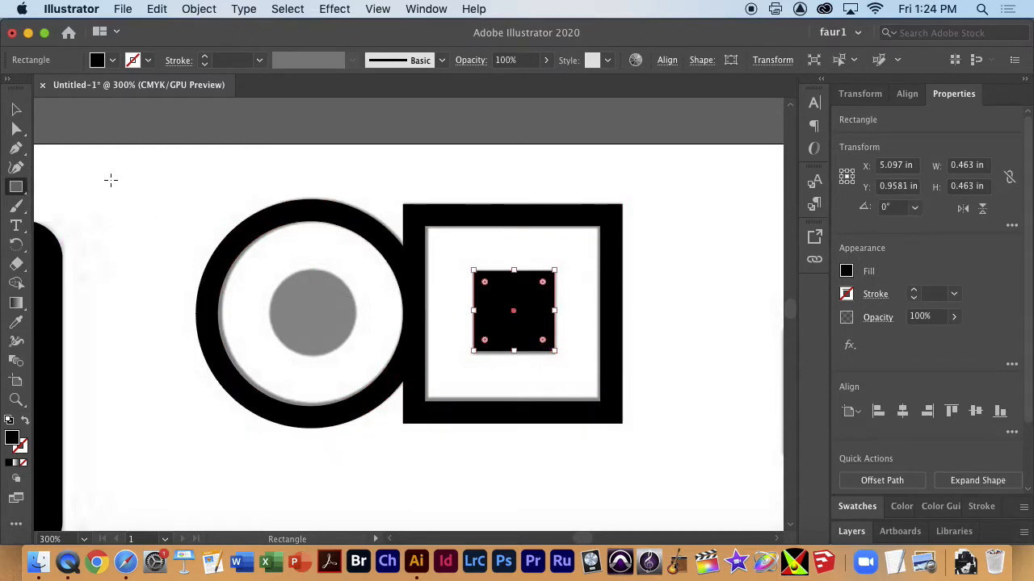
left_click(25, 190)
left_click(80, 205)
left_click_drag(305, 311, 351, 354)
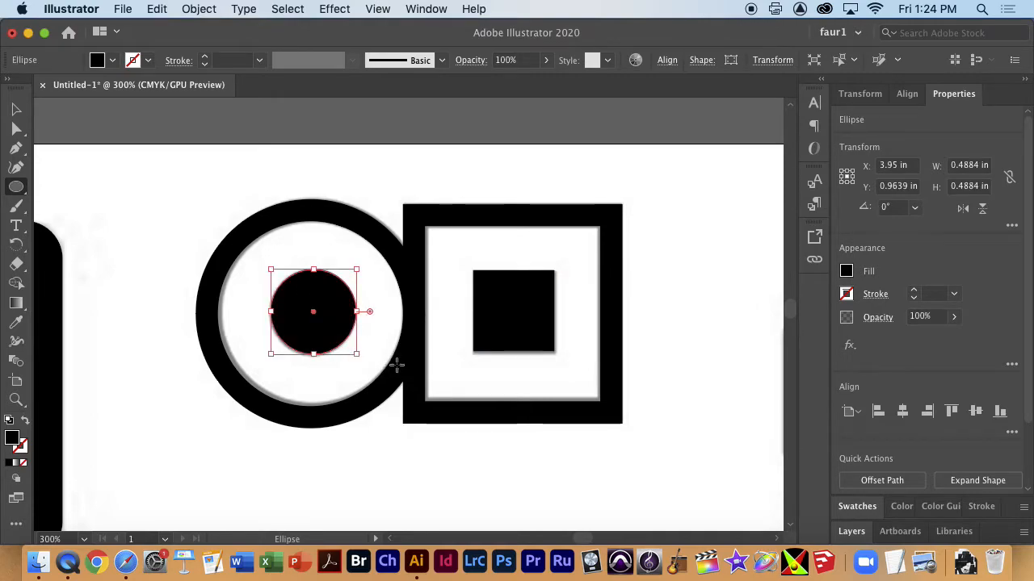
Step: Center the inner circle and the ring on each other horizontally and vertically, and nudge both slightly to the left
key("v")
left_click_drag(235, 175, 334, 339)
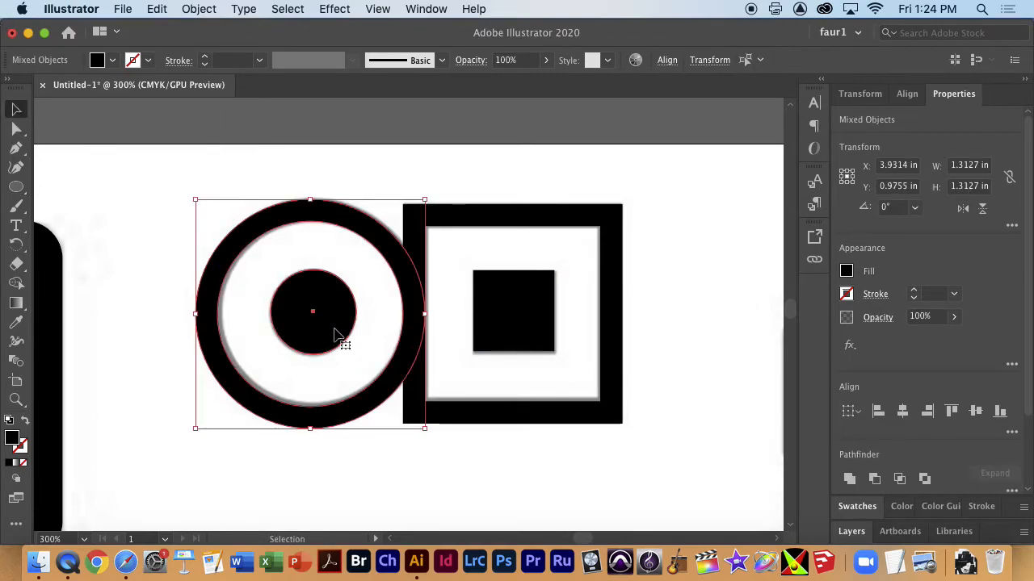
left_click(912, 102)
left_click(874, 138)
left_click(989, 138)
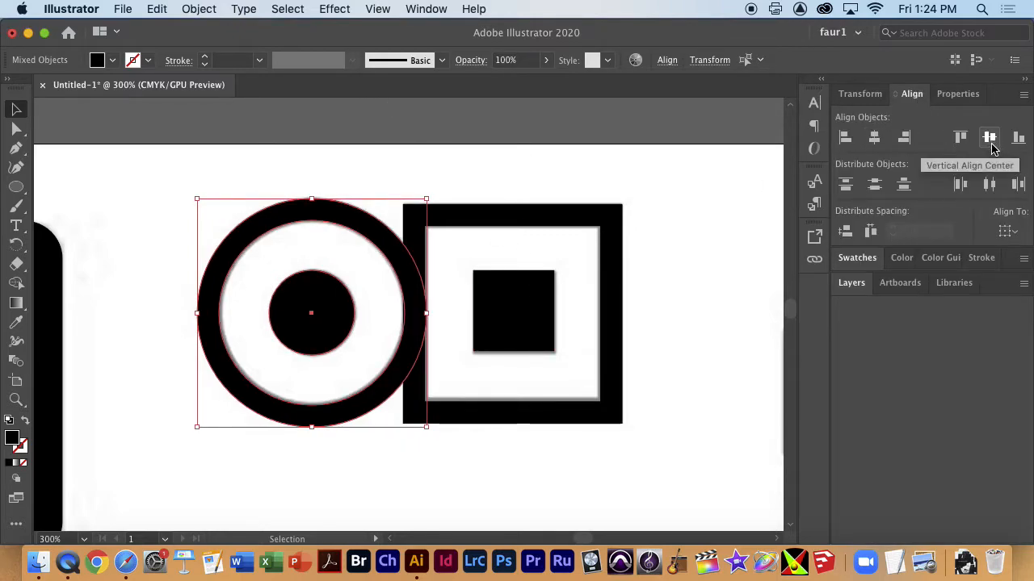
key("Left")
Step: Center the inner square and the square frame on each other vertically and horizontally
left_click_drag(669, 202, 615, 323)
left_click(989, 138)
left_click(874, 138)
left_click(703, 309)
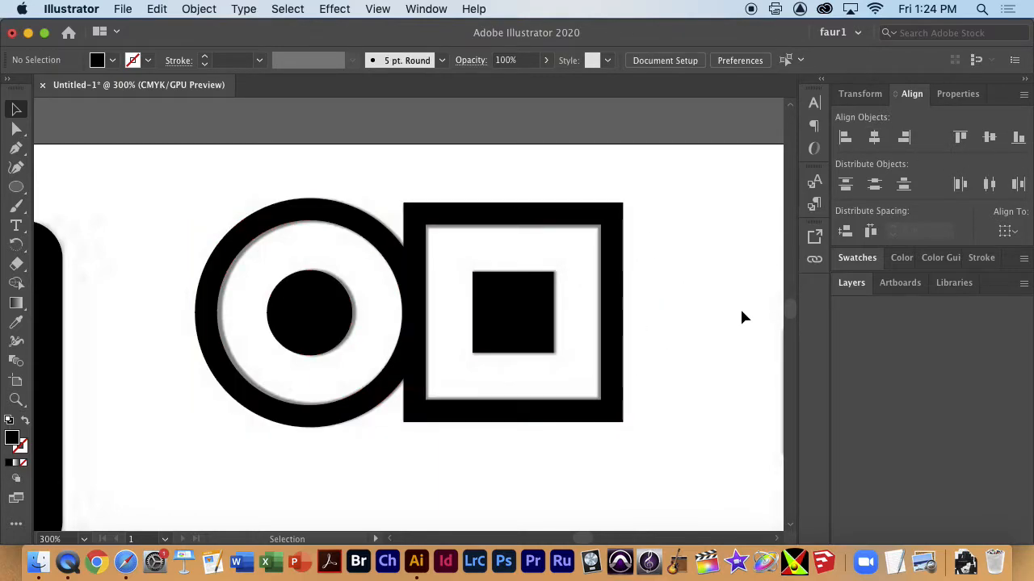
left_click(547, 331)
key("Left")
key("Right")
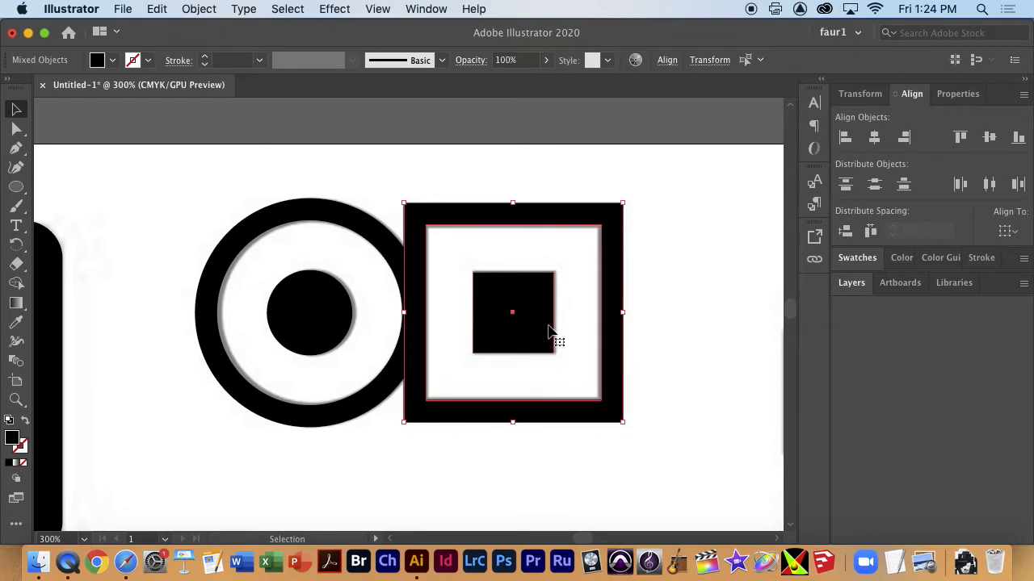
Step: Select the ring and the square frame together and merge their overlapping regions into one shape with Shape Builder
left_click(669, 331)
left_click_drag(534, 241, 533, 243)
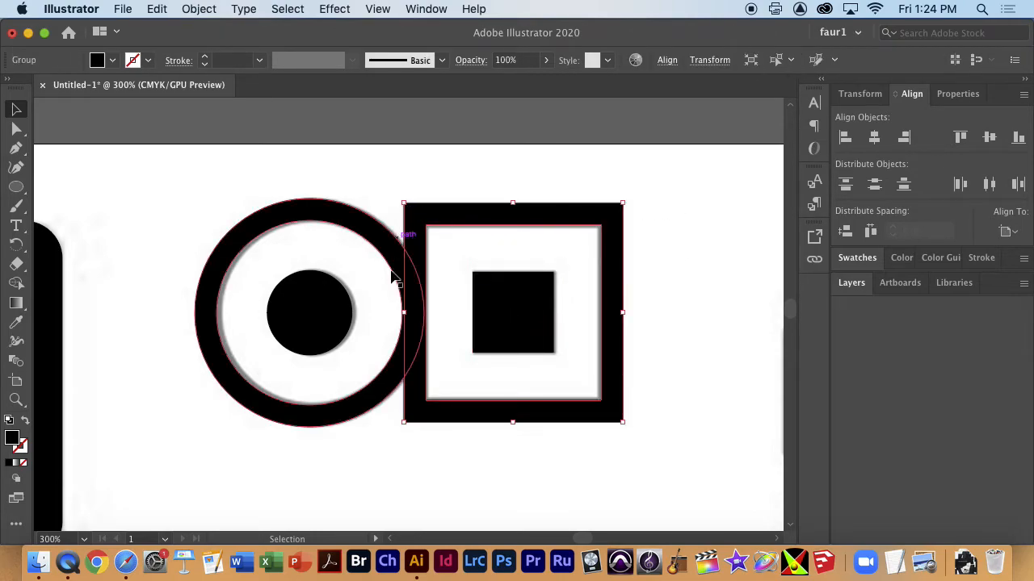
left_click_drag(377, 185, 413, 284)
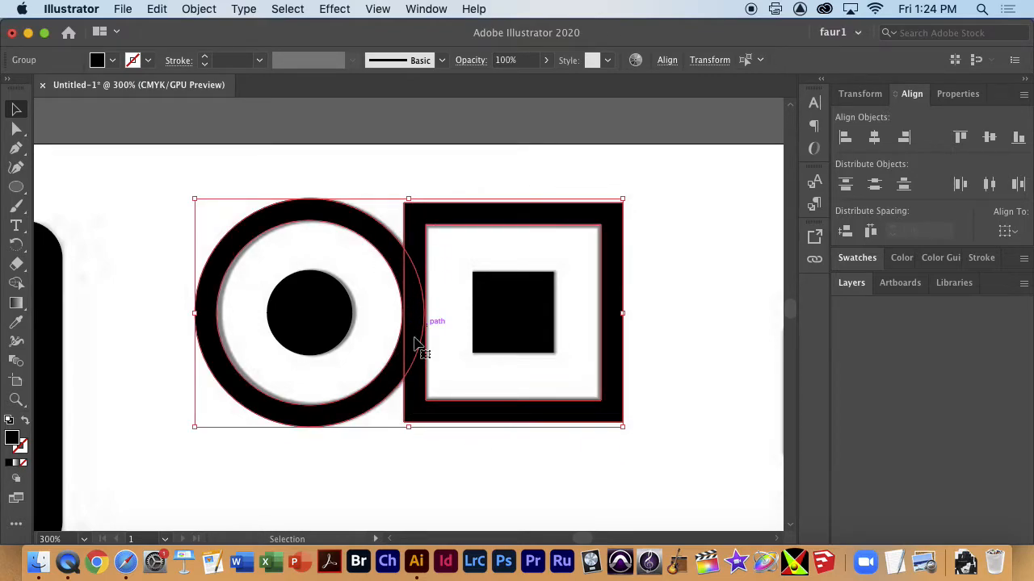
left_click(16, 286)
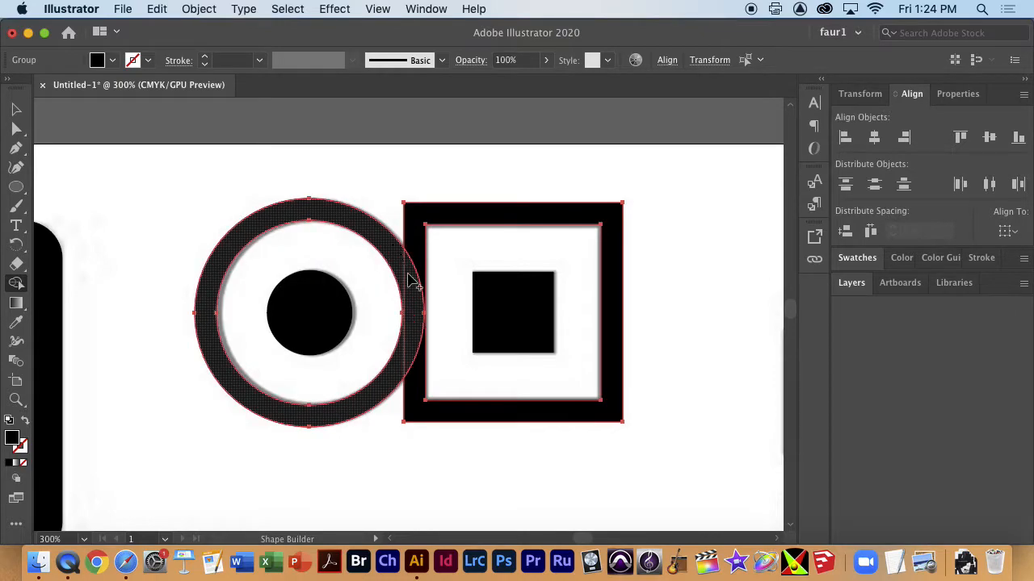
left_click_drag(414, 317, 416, 378)
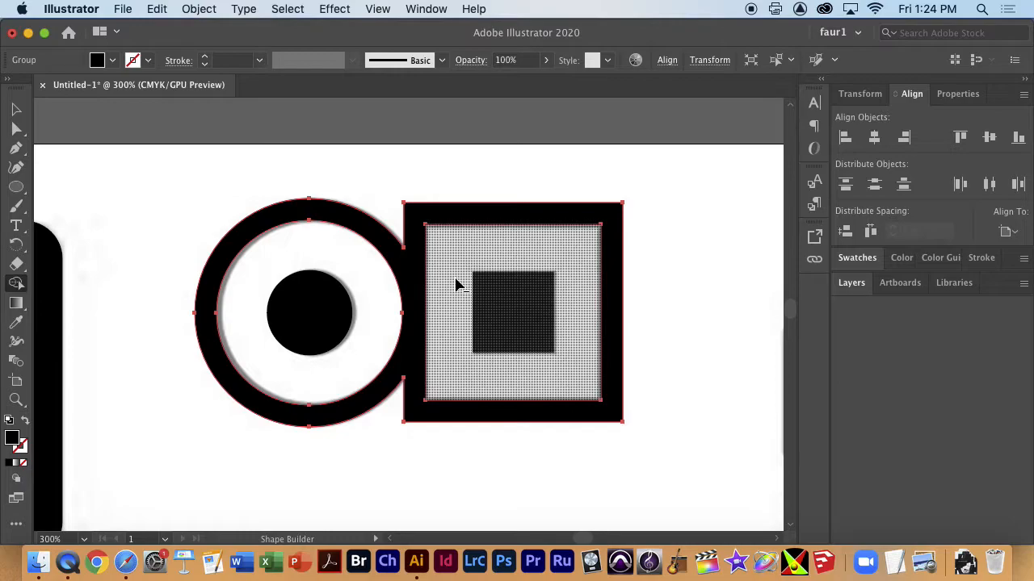
Step: Try a Shape Builder subtraction inside the square frame and a move of the merged outline, undoing both
mouse_move(458, 302)
left_mouse_down()
mouse_move(457, 342)
mouse_move(479, 402)
mouse_move(584, 404)
left_mouse_up()
key("super+z")
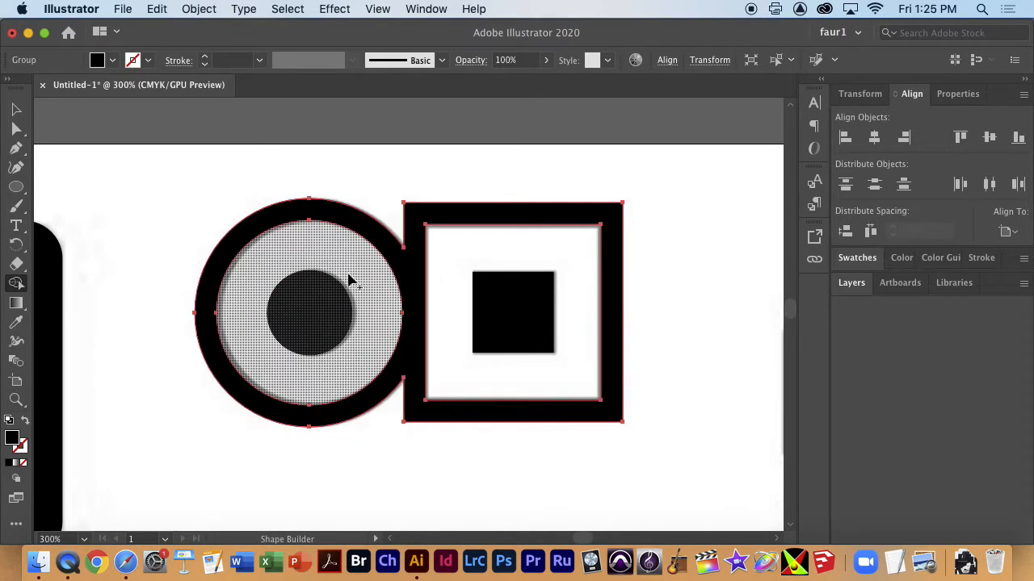
left_click(16, 109)
left_click_drag(450, 241, 538, 270)
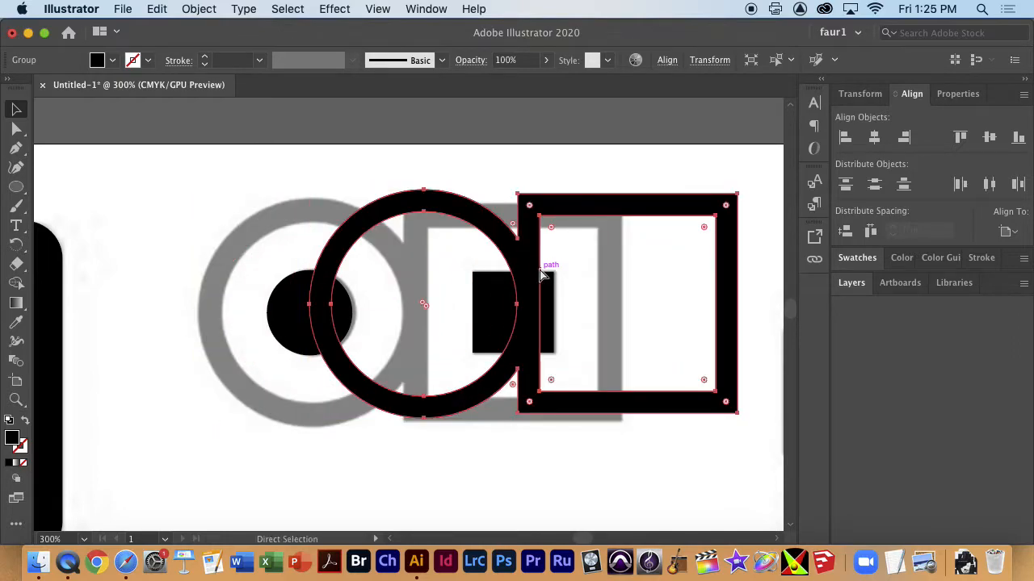
key("super+z")
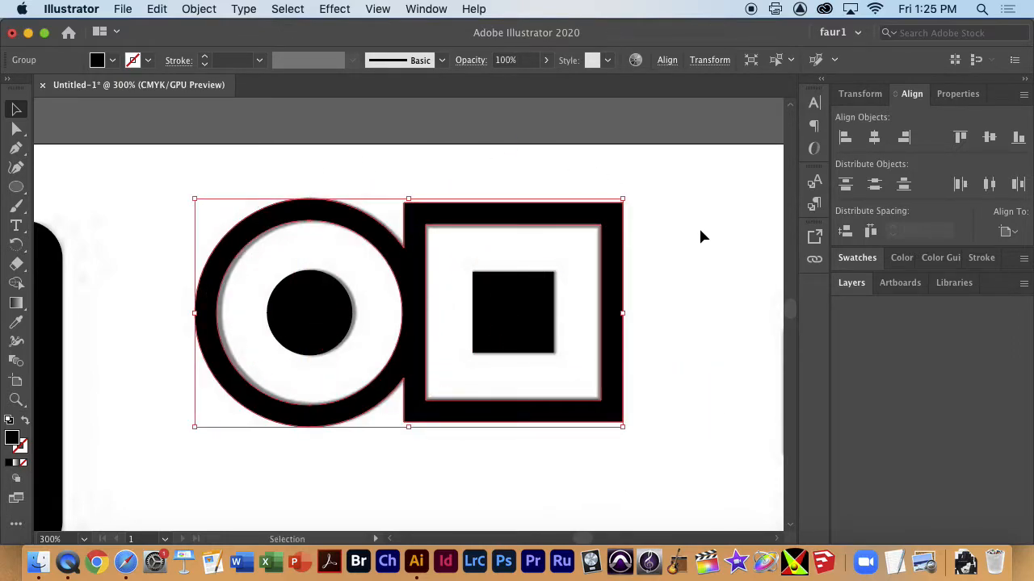
Step: Group the merged ring-and-frame outline with its inner circle and inner square
left_click_drag(147, 182, 410, 285)
left_click_drag(638, 464, 660, 468)
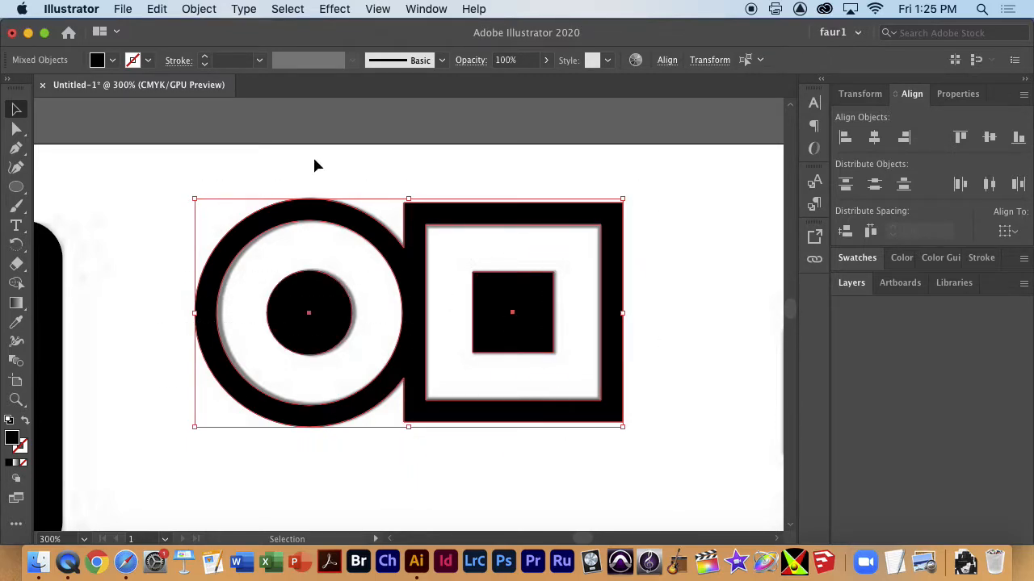
left_click(204, 8)
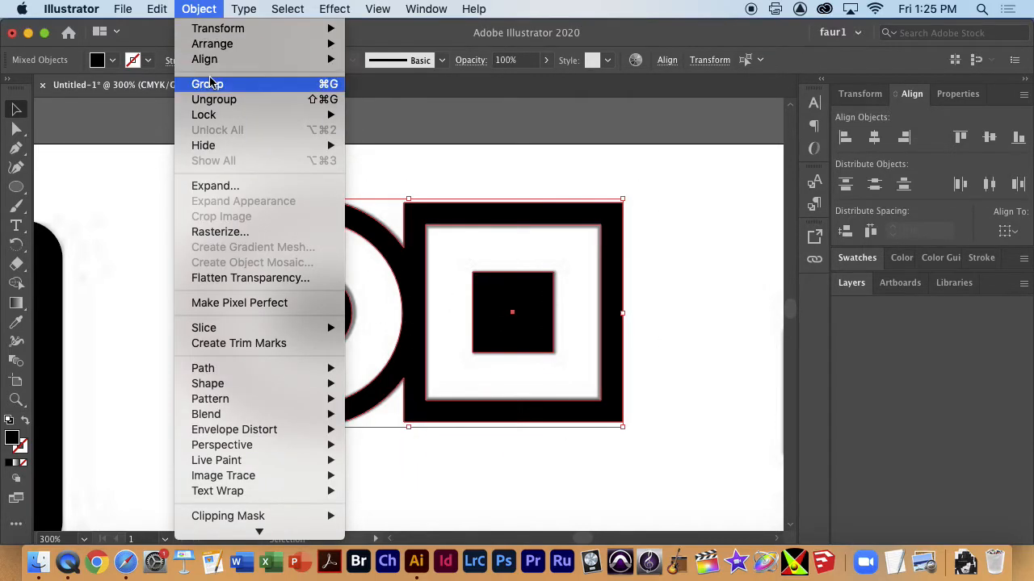
left_click(269, 93)
left_click(662, 409)
mouse_move(614, 408)
left_mouse_down()
mouse_move(608, 467)
mouse_move(697, 449)
mouse_move(592, 392)
mouse_move(606, 420)
mouse_move(623, 415)
left_mouse_up()
Step: Examine up close the house-shaped logo with the two roof triangles and the arch
key("super+minus")
key("super+minus")
key("super+minus")
key("super+space")
left_click_drag(595, 353, 829, 376)
left_click_drag(659, 242, 521, 238)
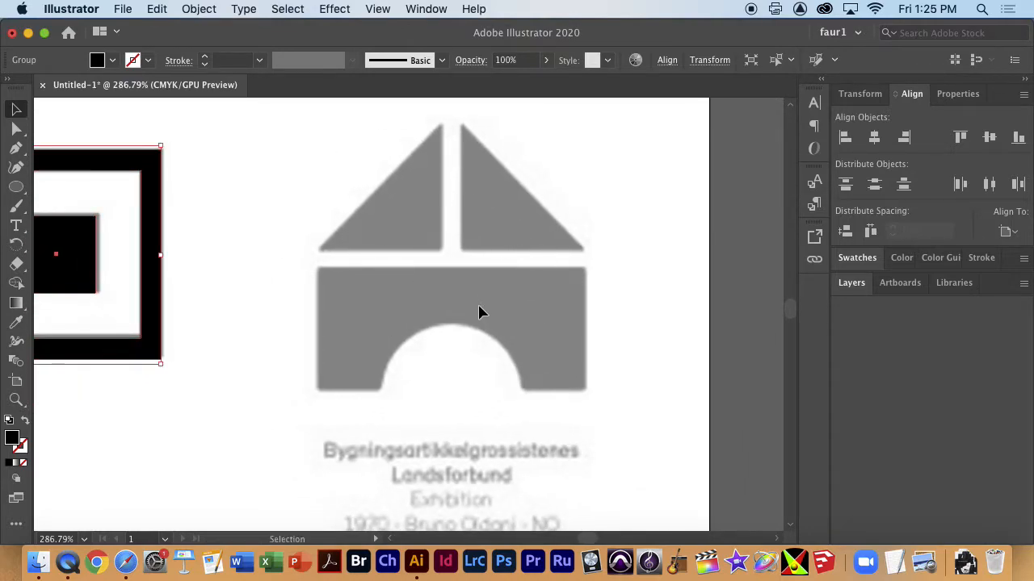
key("space")
mouse_move(422, 187)
left_mouse_down()
mouse_move(431, 183)
mouse_move(409, 190)
left_mouse_up()
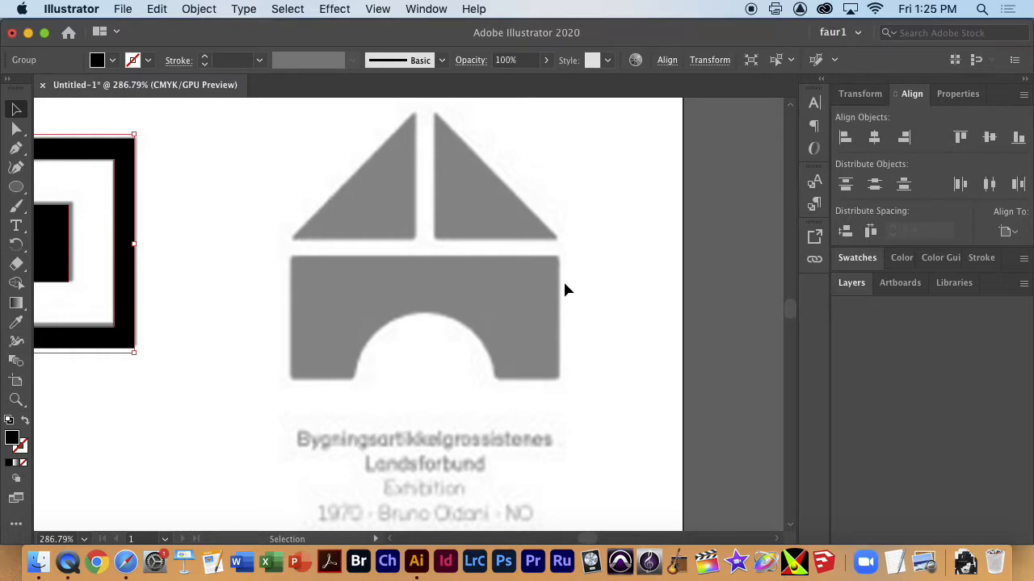
scroll(466, 286, "up", 2)
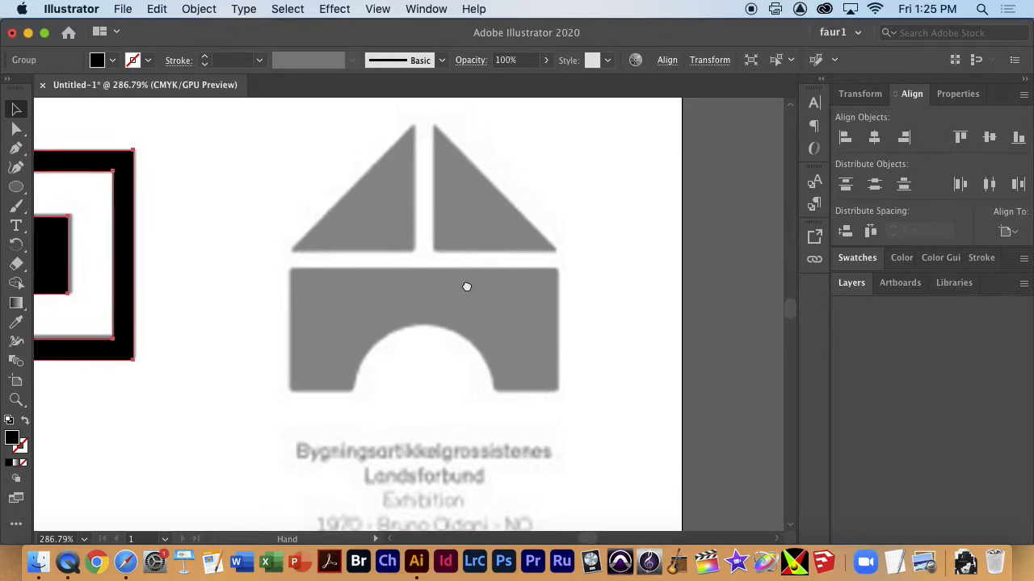
left_click(16, 167)
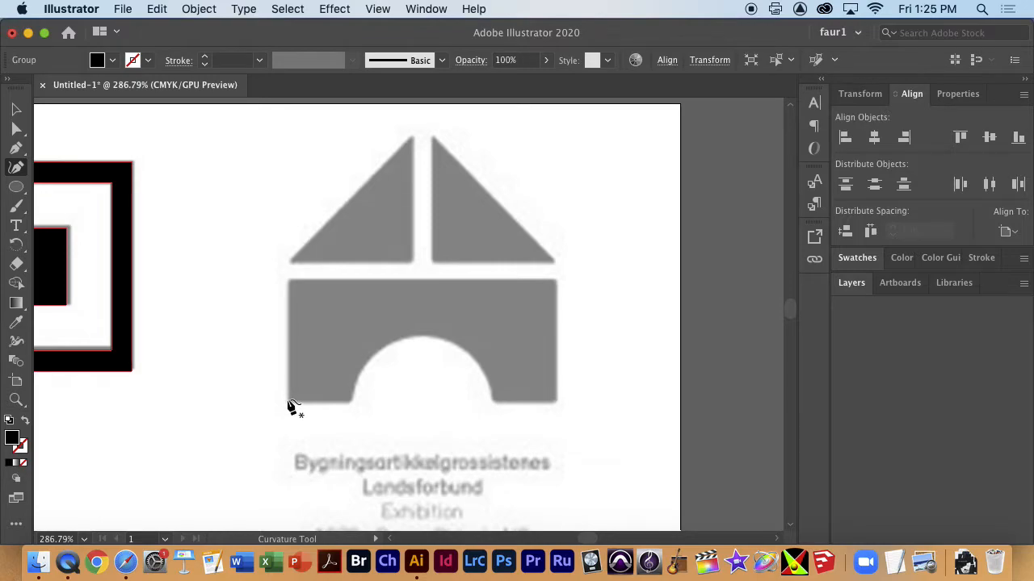
left_click(286, 401)
left_click(289, 260)
key("Escape")
left_click(18, 148)
key("super+z")
key("z")
key("super+z")
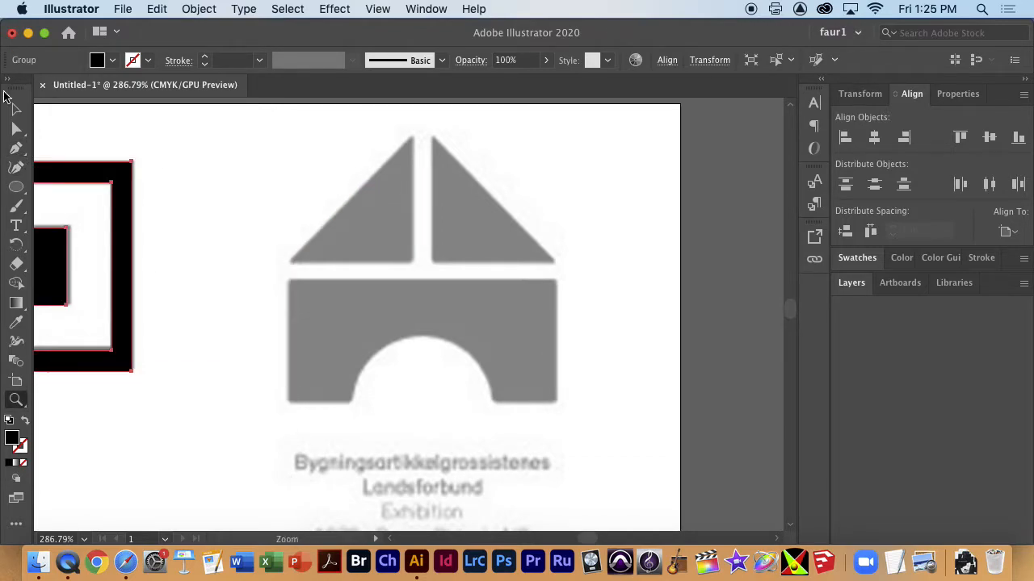
Step: Draw a closed five-point house silhouette with the Pen tool around the logo's roof triangles and its base block
left_click(16, 149)
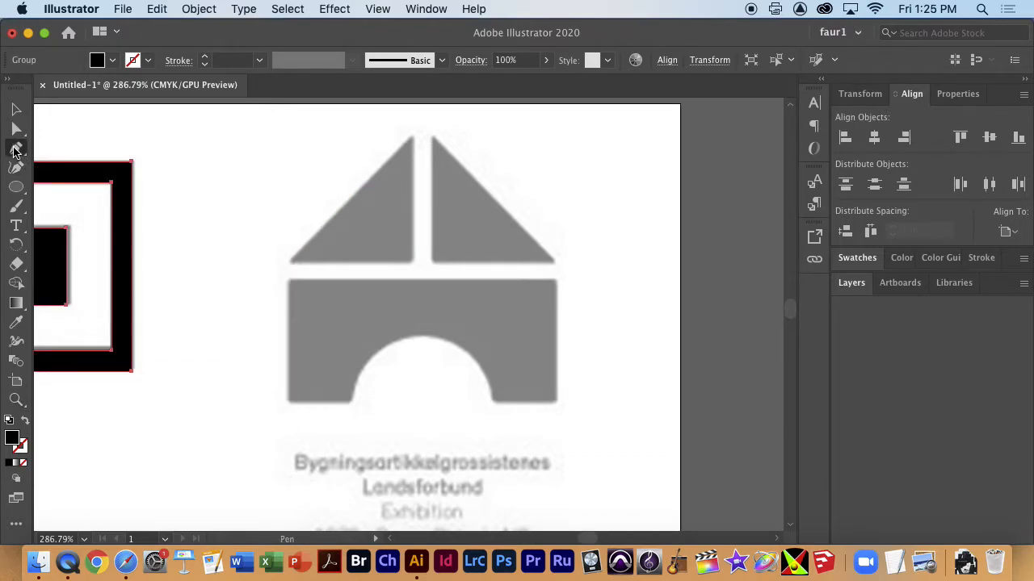
left_click(286, 400)
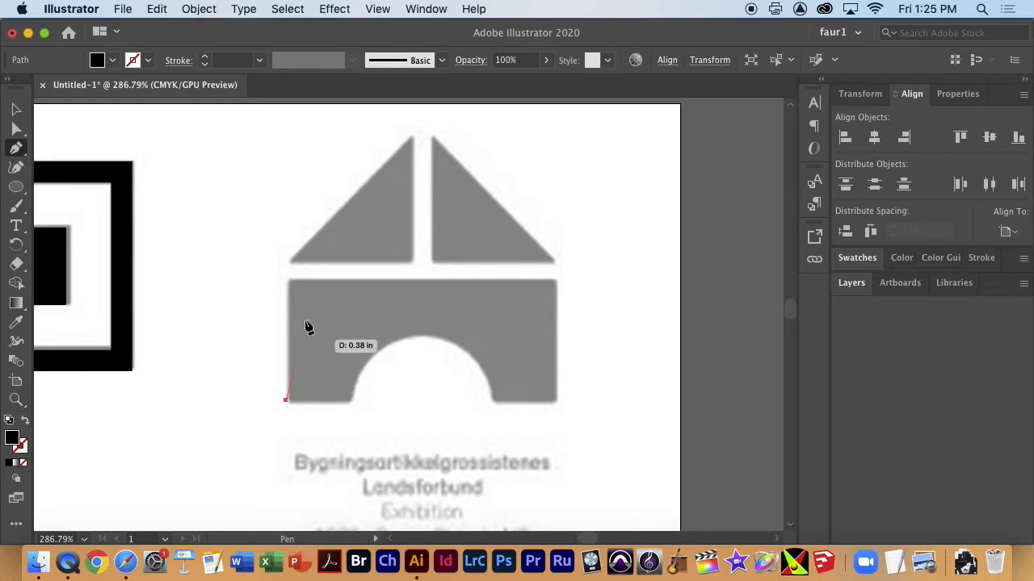
left_click(286, 261)
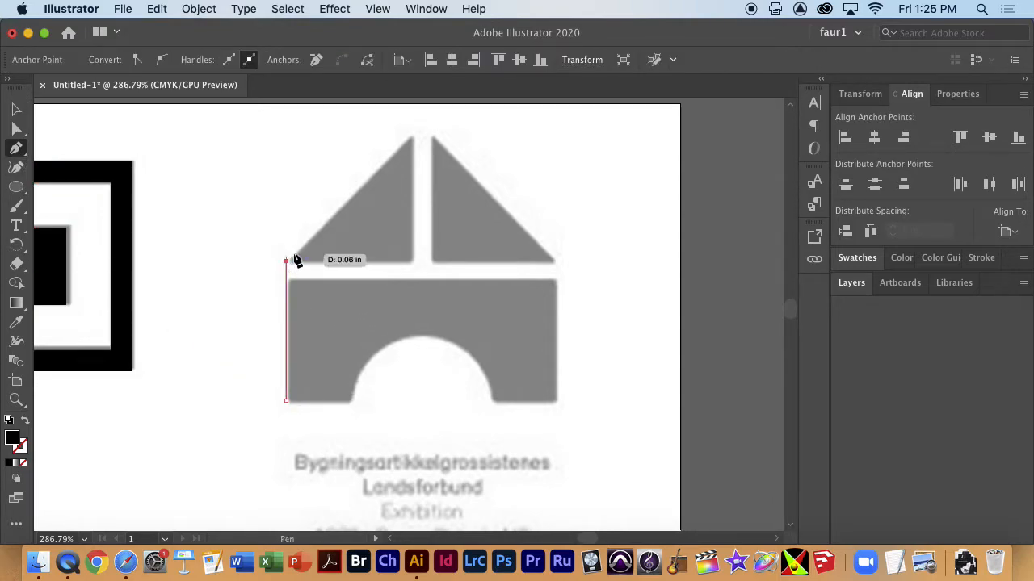
left_click(421, 127)
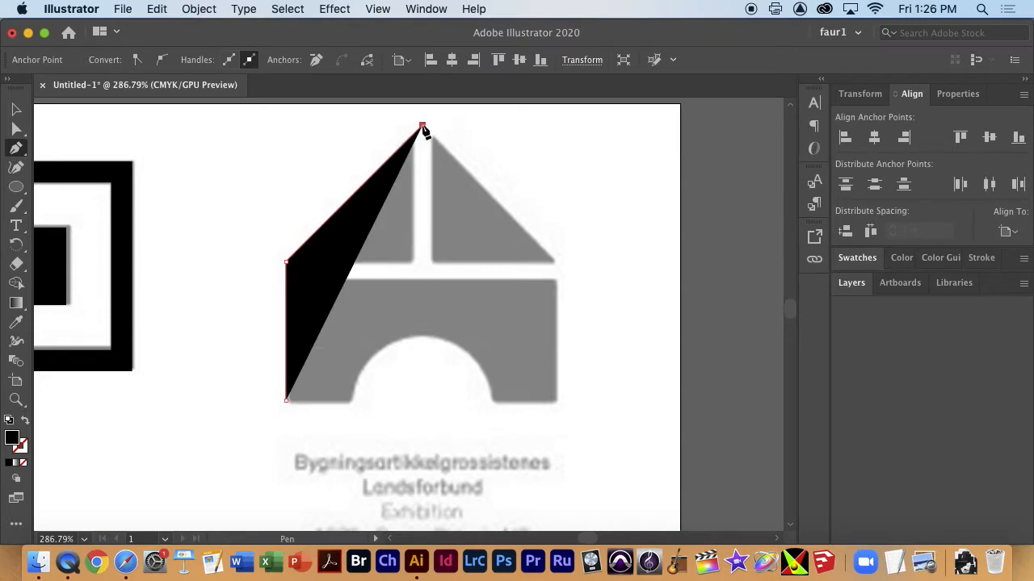
left_click(556, 264)
left_click(555, 400)
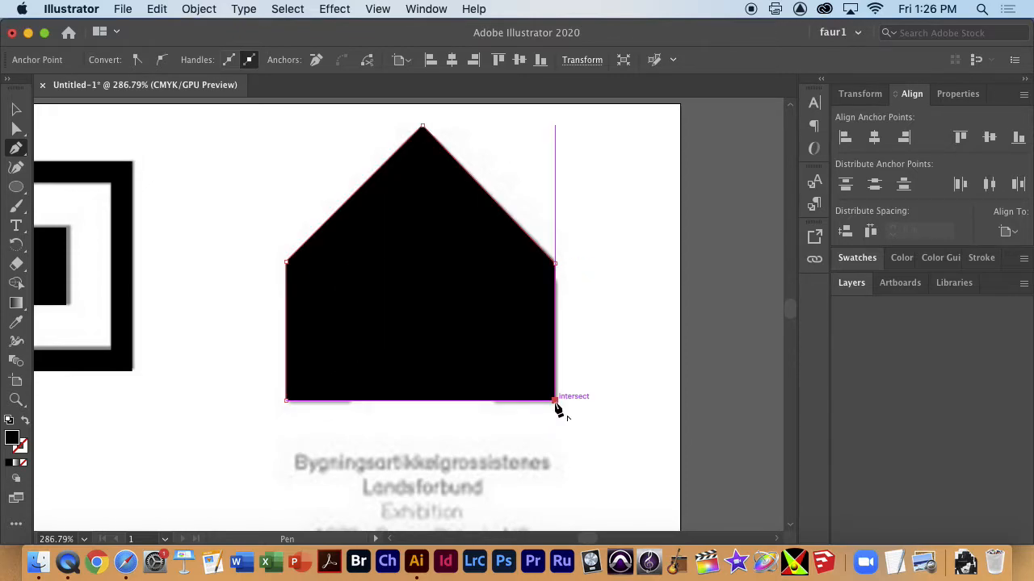
left_click(286, 400)
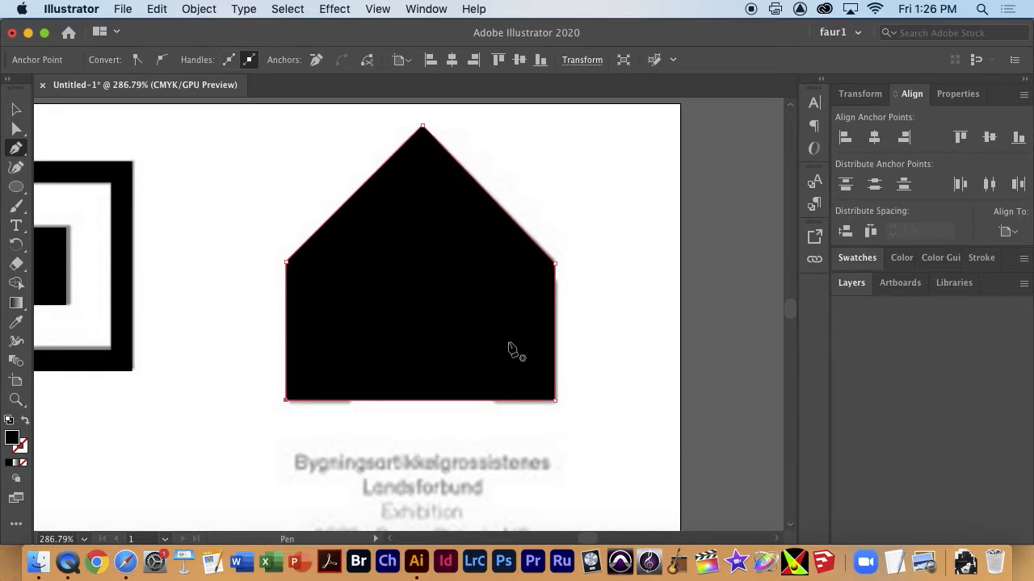
Step: Swap the house silhouette's fill and stroke so that it has a black stroke and no fill
left_click(25, 422)
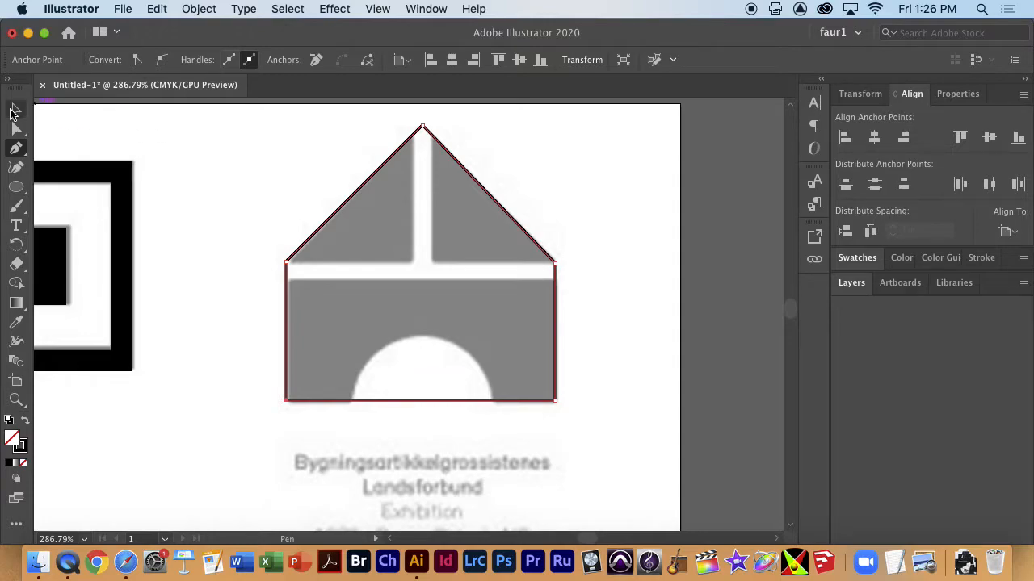
left_click(15, 110)
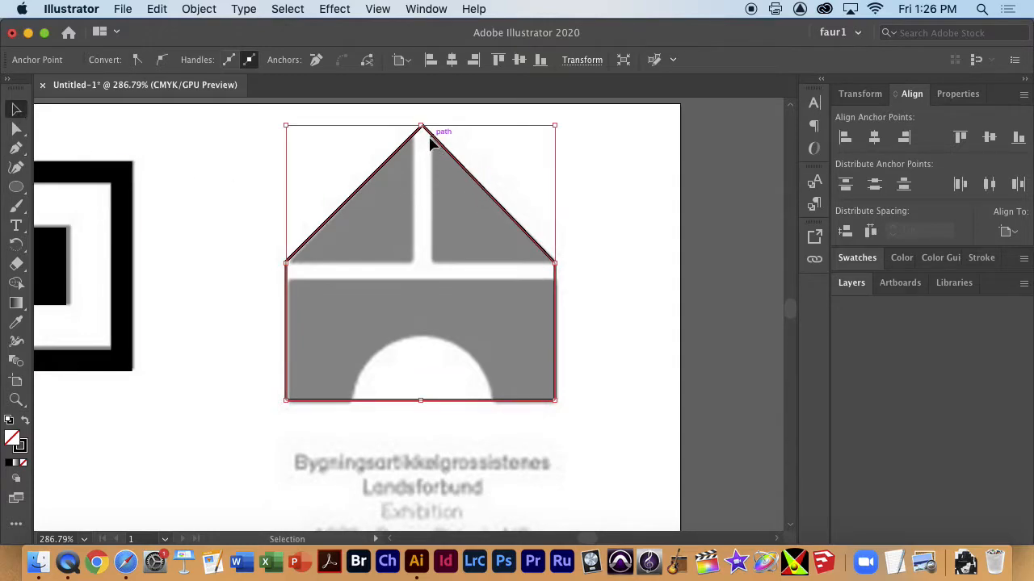
left_click(25, 421)
left_click(25, 422)
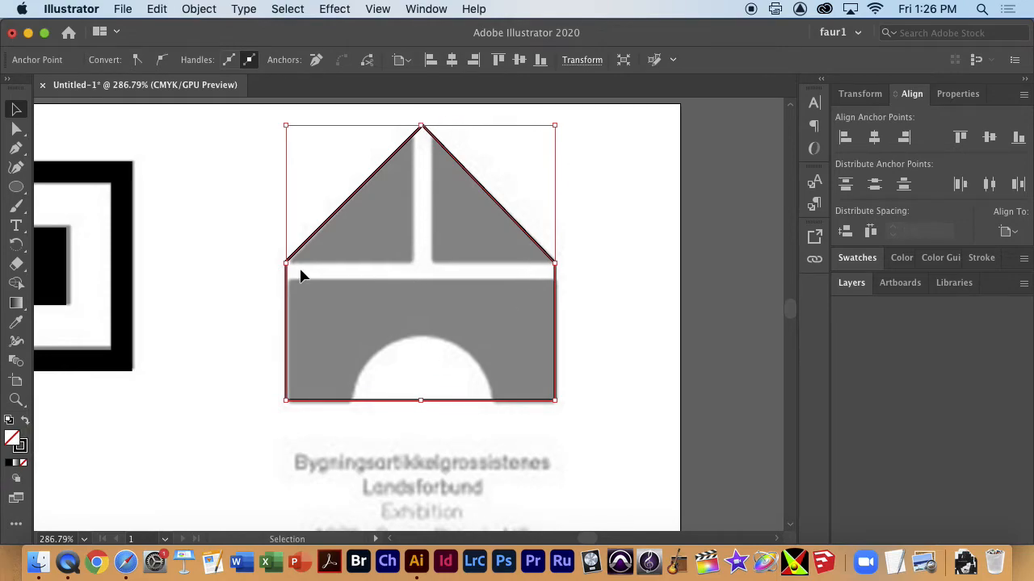
Step: Draw a horizontal line about 2.19 in long through the gap below the roof and set its stroke to 7 pt
left_click(16, 187)
left_click(80, 264)
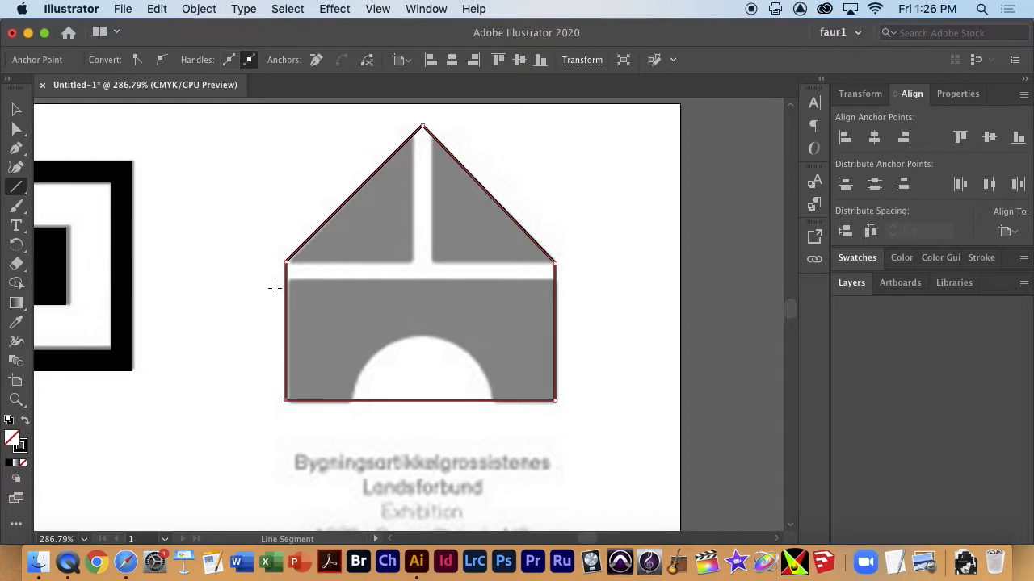
left_click_drag(264, 271, 630, 271)
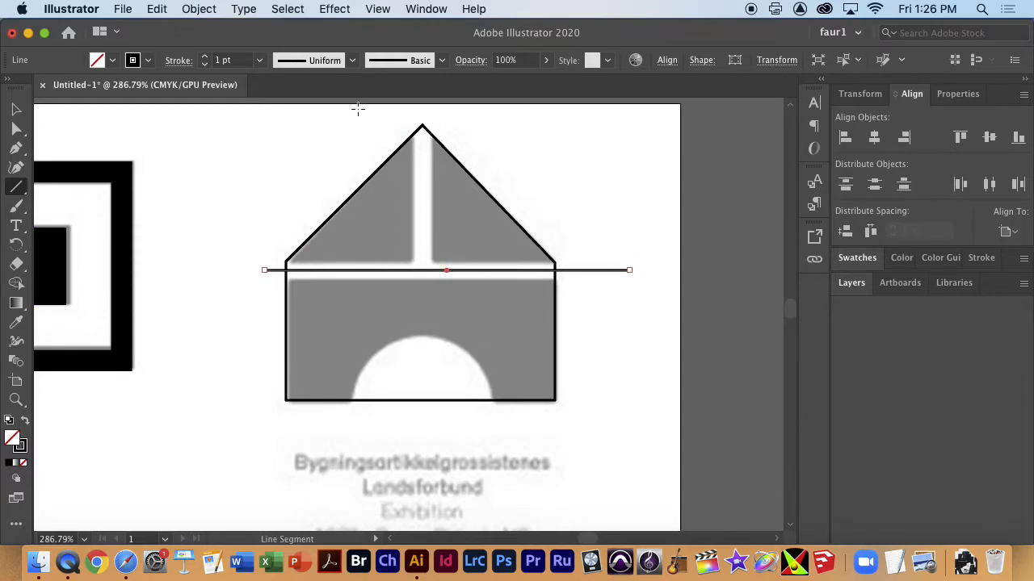
left_click(965, 95)
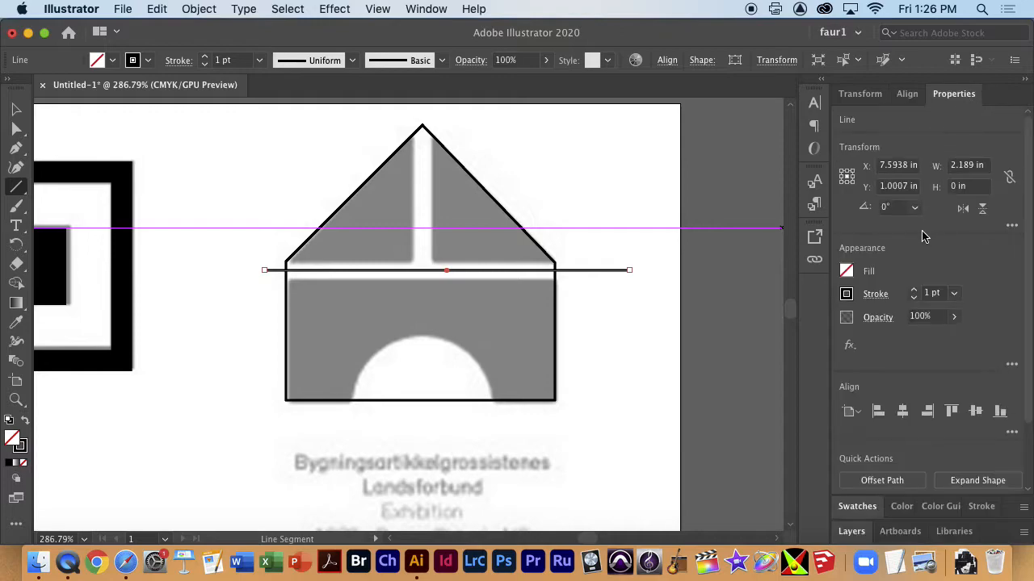
left_click(913, 293)
left_click(913, 292)
left_click(912, 292)
left_click(913, 293)
left_click(913, 292)
left_click(913, 292)
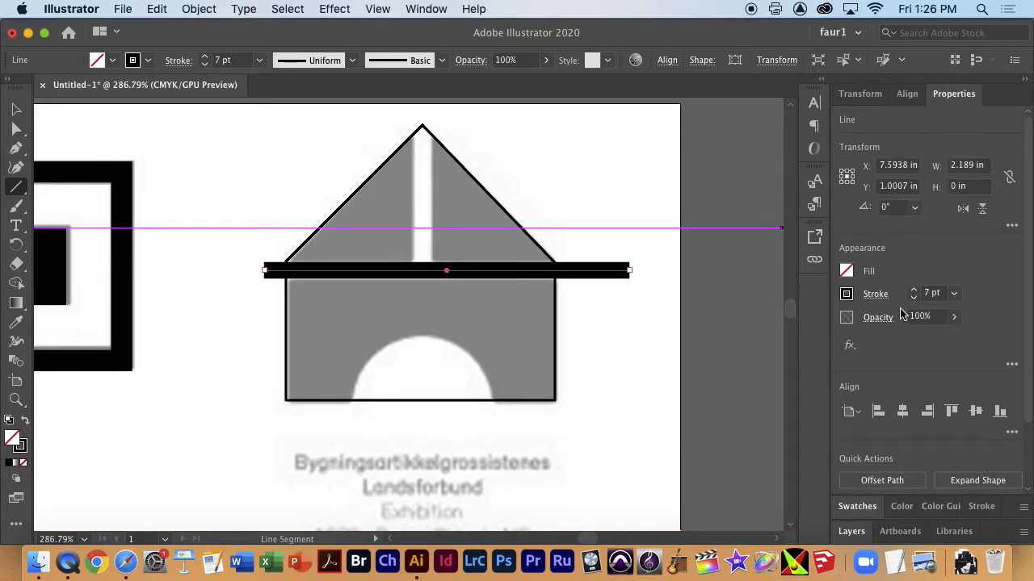
Step: Move the thick horizontal line sideways so that it is centered on the house outline
left_click(16, 109)
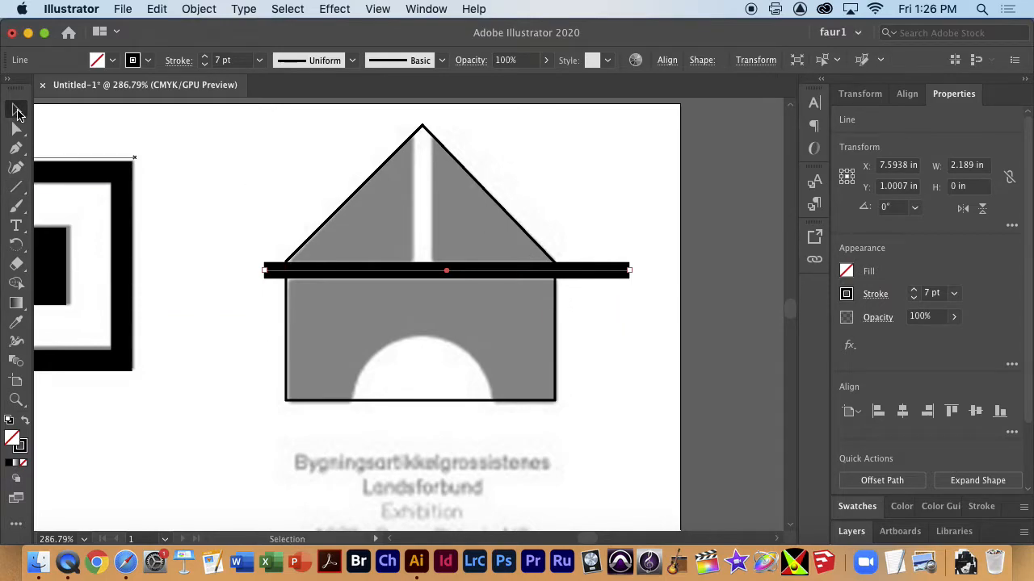
left_click(594, 283)
left_click_drag(612, 272, 580, 276)
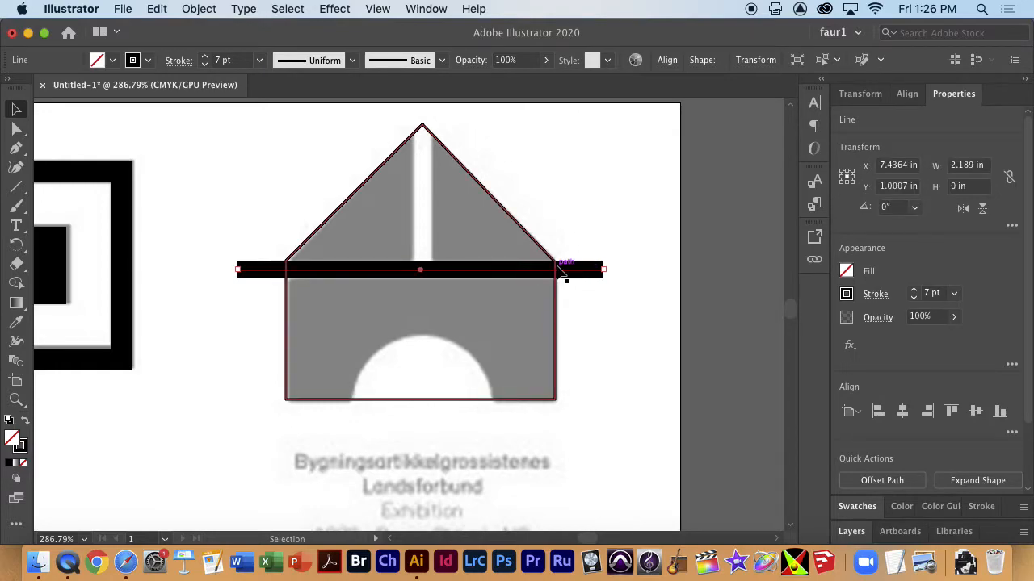
Step: Duplicate the thick line, rotate the copy to vertical and place it between the roof triangles, ending at the horizontal line
left_click_drag(577, 279, 436, 440, "alt")
left_click_drag(428, 387, 428, 233)
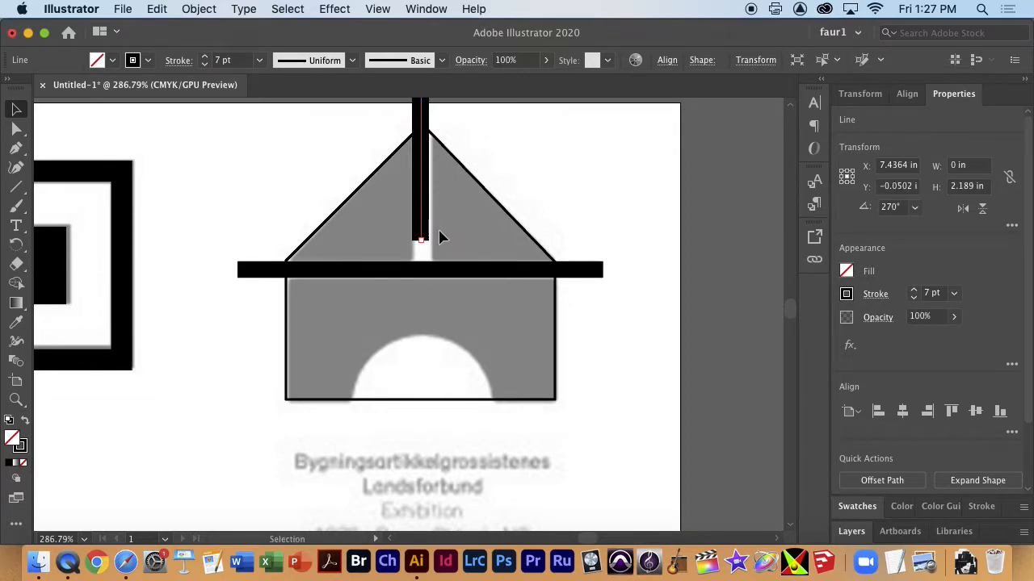
left_click(536, 178)
left_click_drag(422, 188, 549, 187)
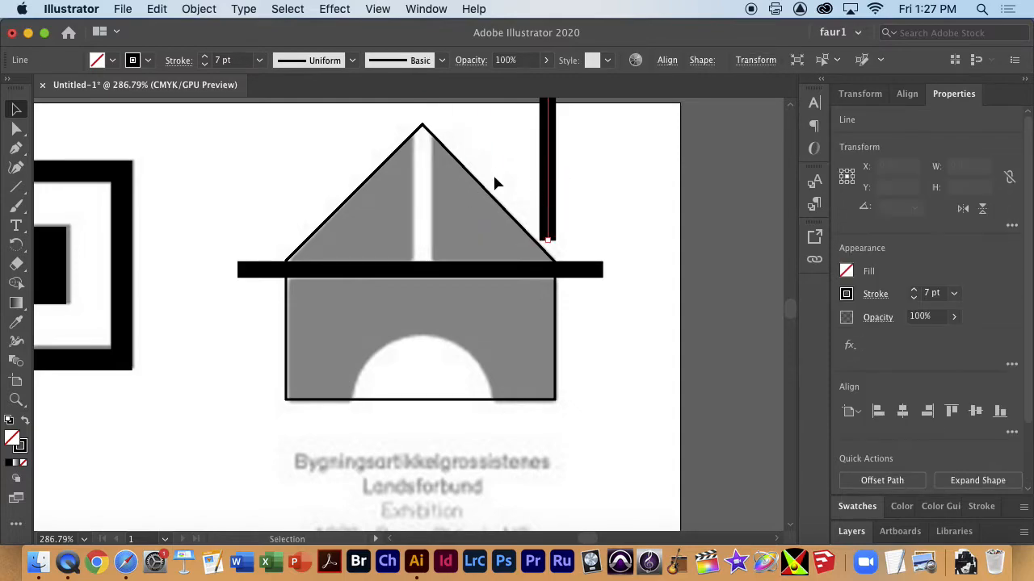
left_click(426, 127)
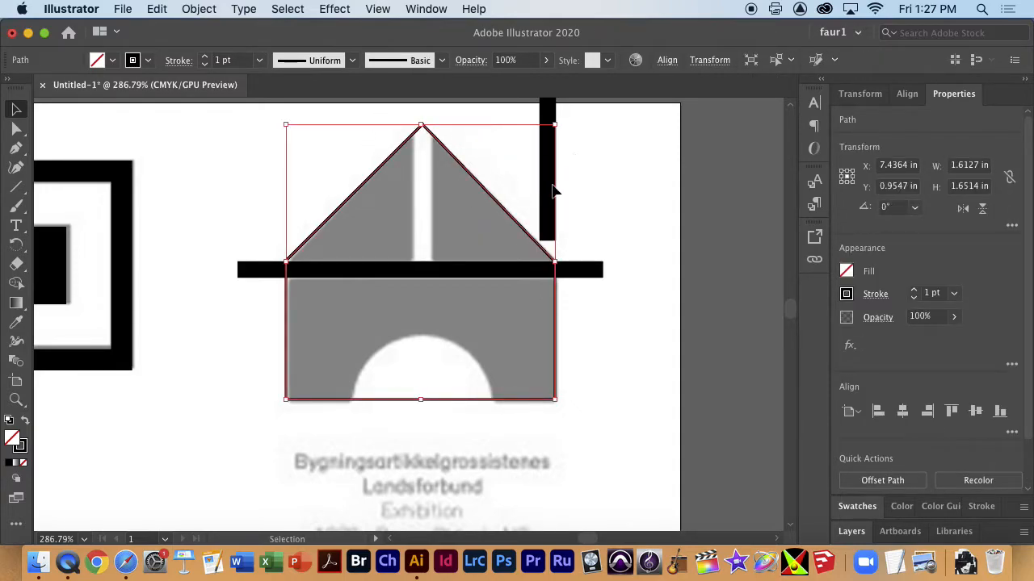
left_click_drag(552, 204, 426, 226)
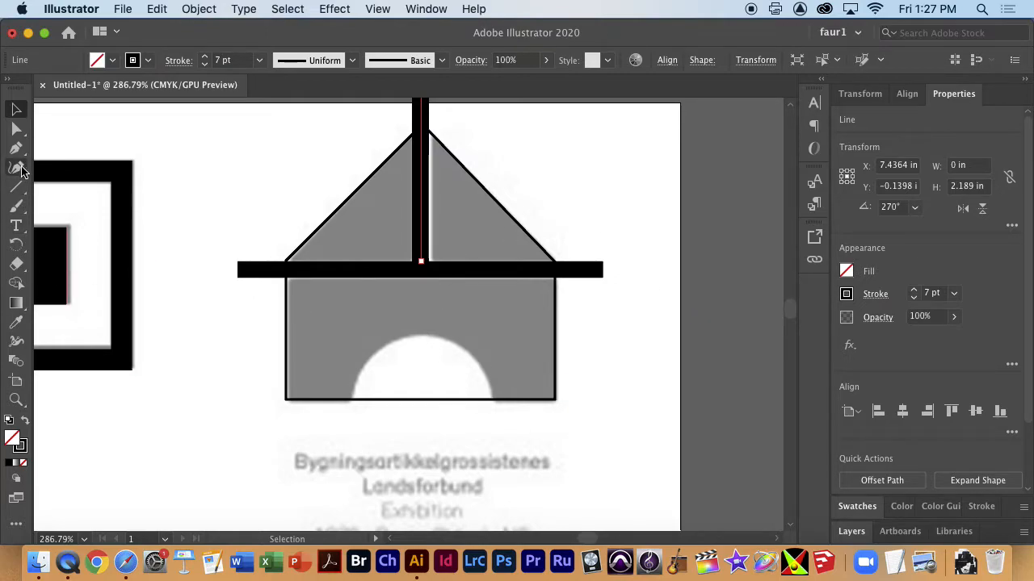
Step: Draw a circle about 0.82 in wide over the arch and give it a black fill with no stroke
left_click_drag(16, 187, 81, 205)
mouse_move(346, 338)
left_mouse_down()
mouse_move(515, 485)
mouse_move(491, 466)
left_mouse_up()
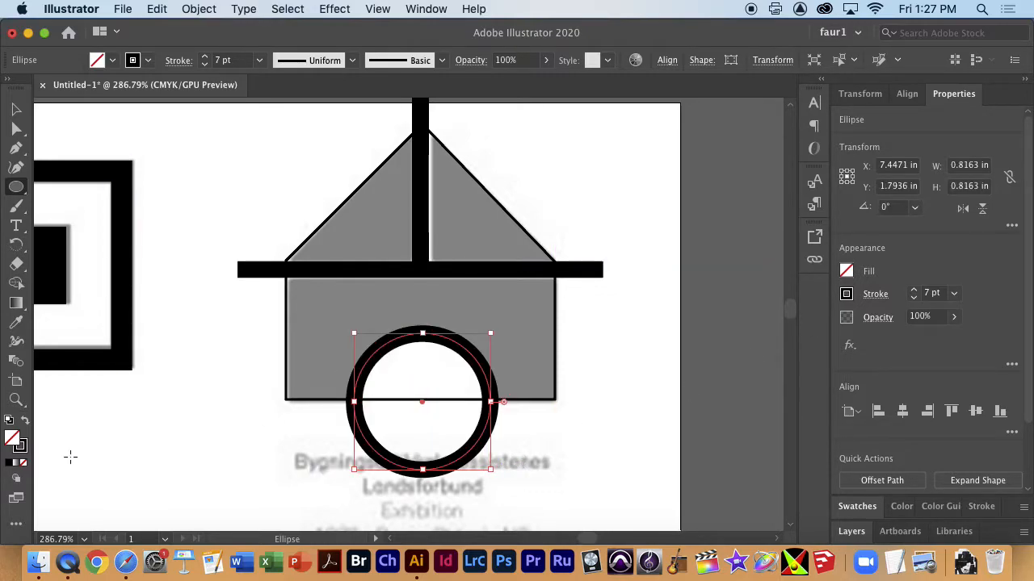
left_click(25, 420)
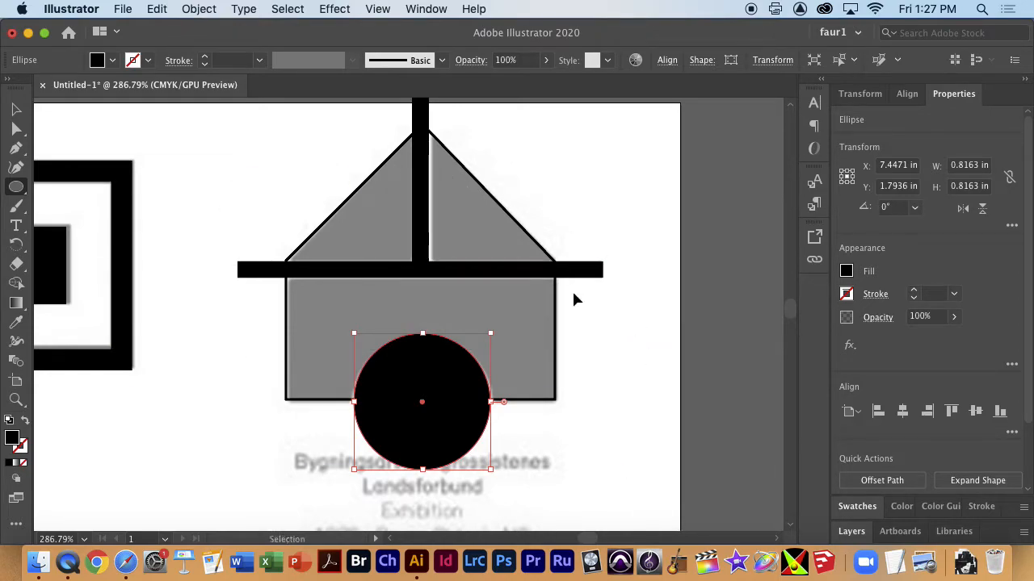
Step: Select all the house parts and cut the circle out of the house base with the Shape Builder, forming the arch opening
key("super+minus")
key("super+minus")
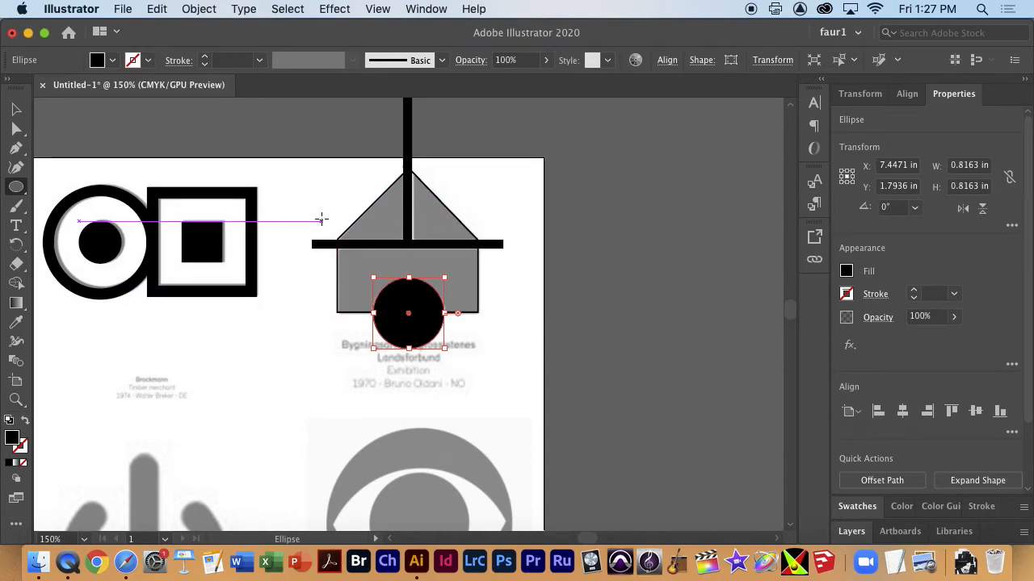
key("v")
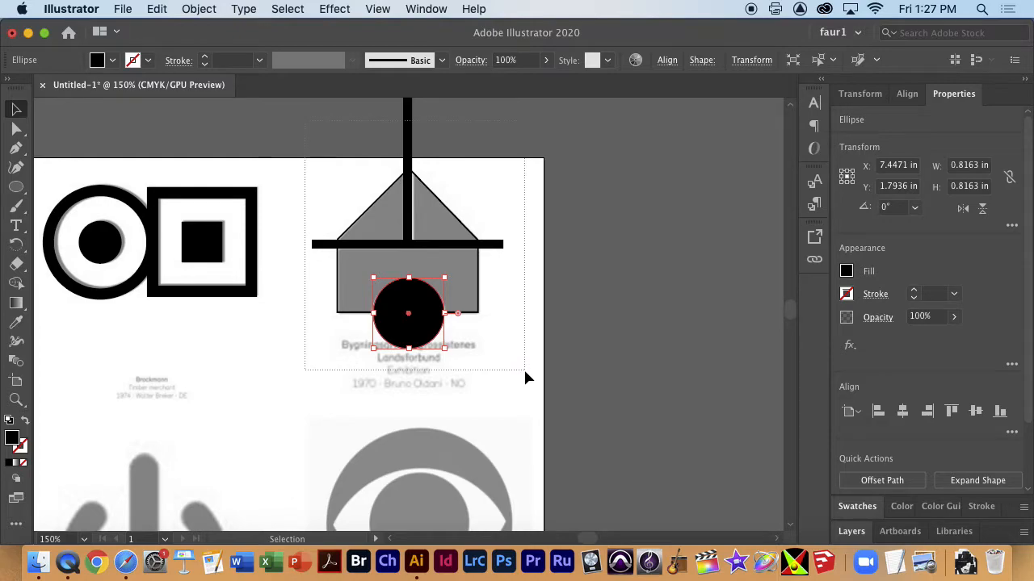
left_click_drag(525, 372, 525, 372)
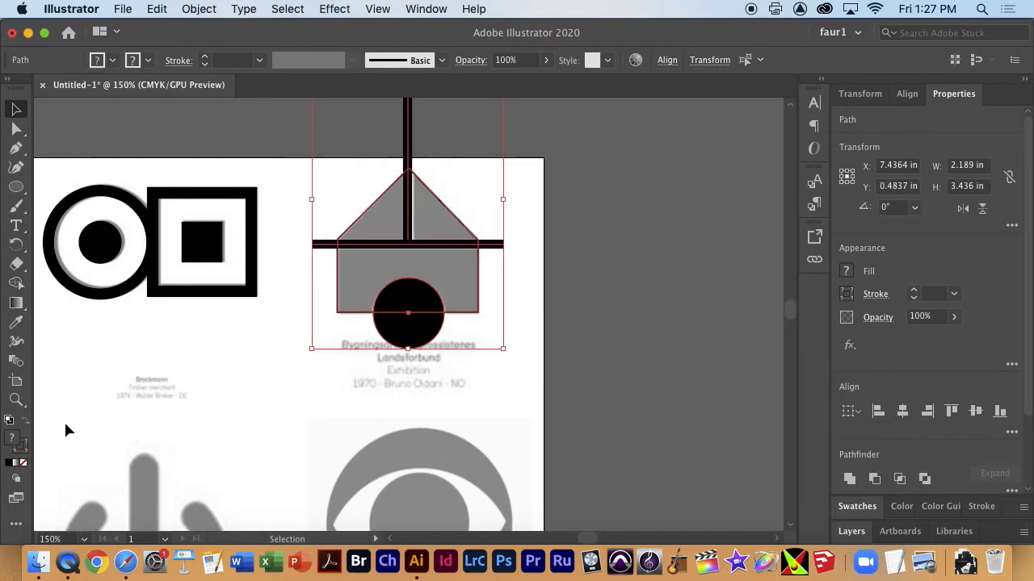
left_click(15, 284)
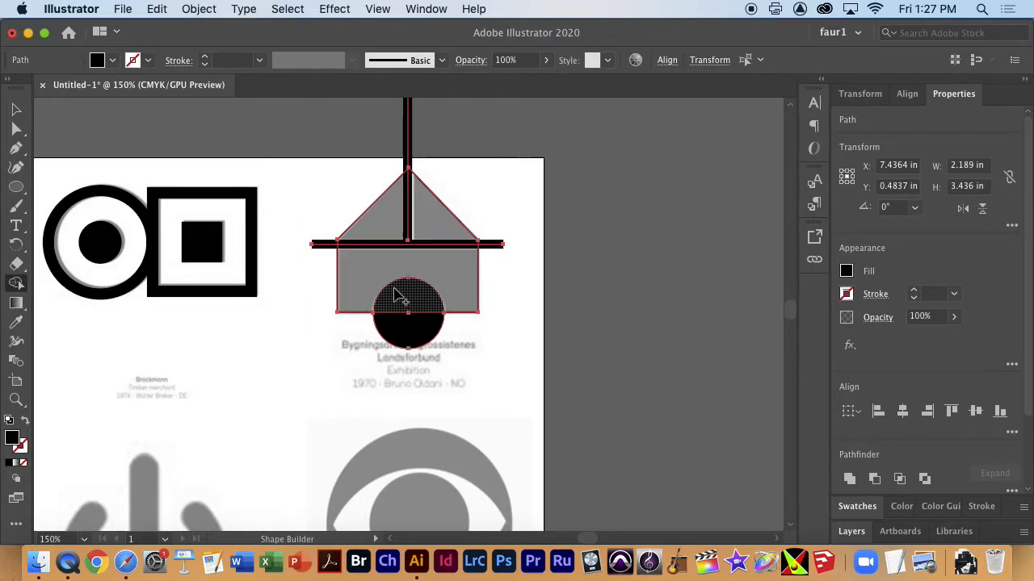
mouse_move(412, 311)
left_mouse_down()
mouse_move(411, 335)
mouse_move(369, 350)
mouse_move(365, 363)
left_mouse_up()
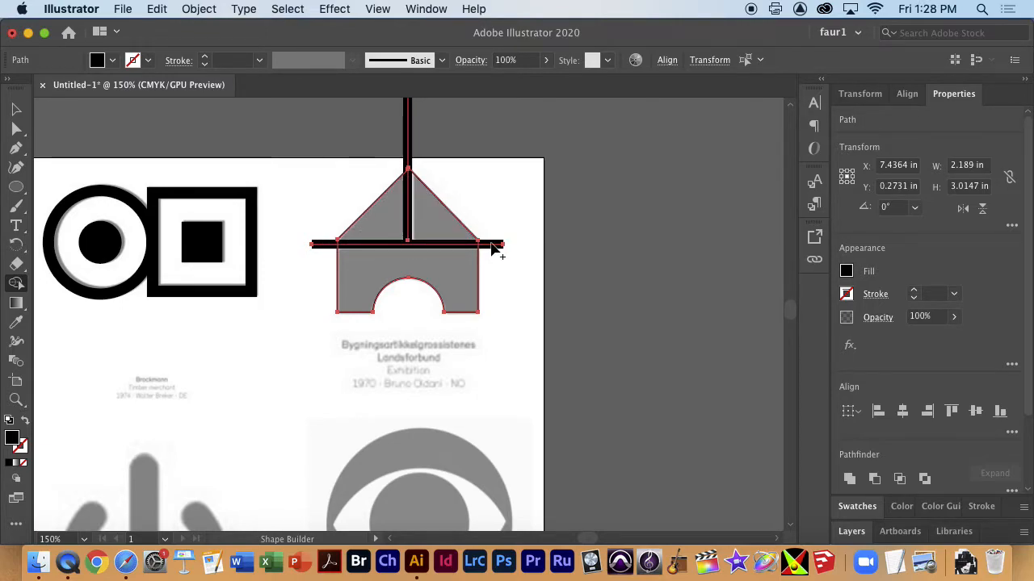
Step: Try to remove the thick horizontal line's sections from the house with the Shape Builder, and undo the removals
left_click_drag(492, 241, 659, 269)
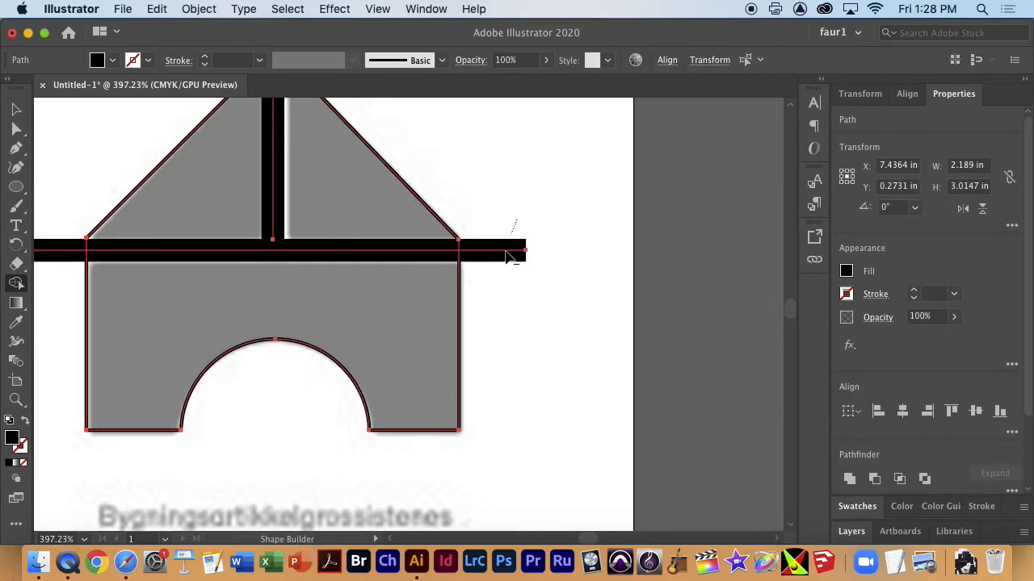
left_click(507, 255, "alt")
left_click(422, 255, "alt")
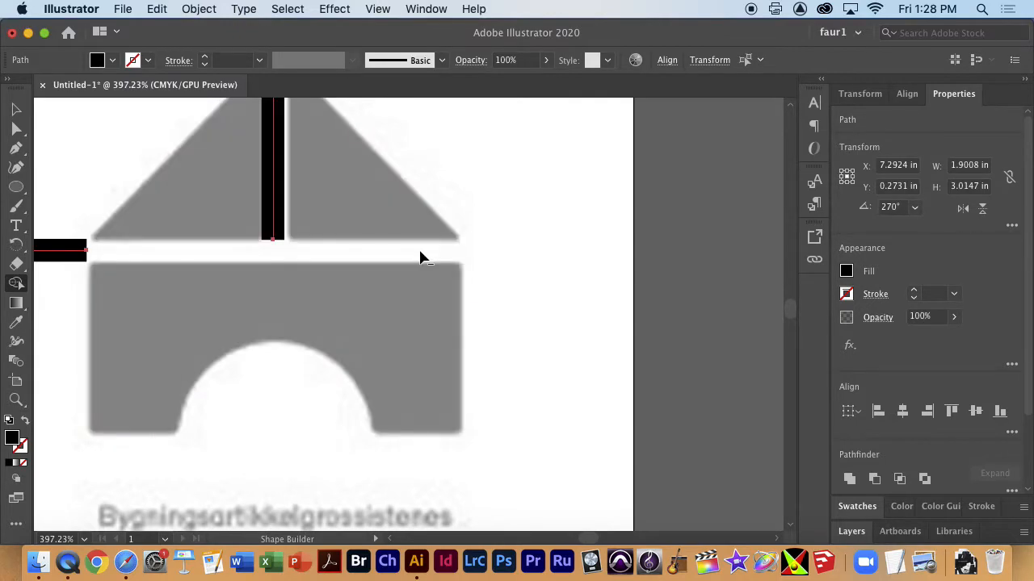
key("super+z")
key("super+z")
key("super+z")
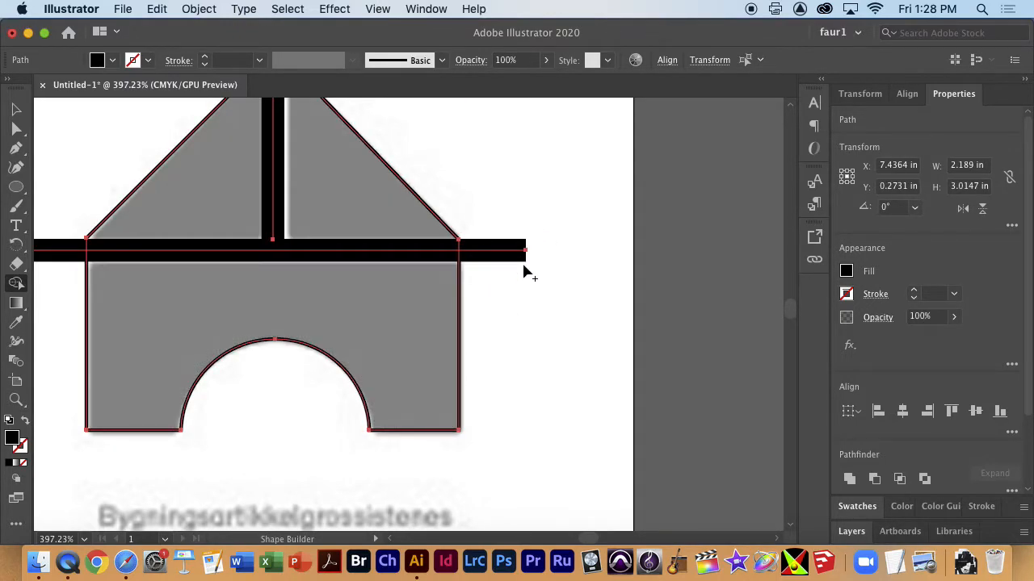
Step: Expand the thick horizontal and vertical lines together, turning their strokes into filled bars
left_click_drag(517, 289, 623, 328)
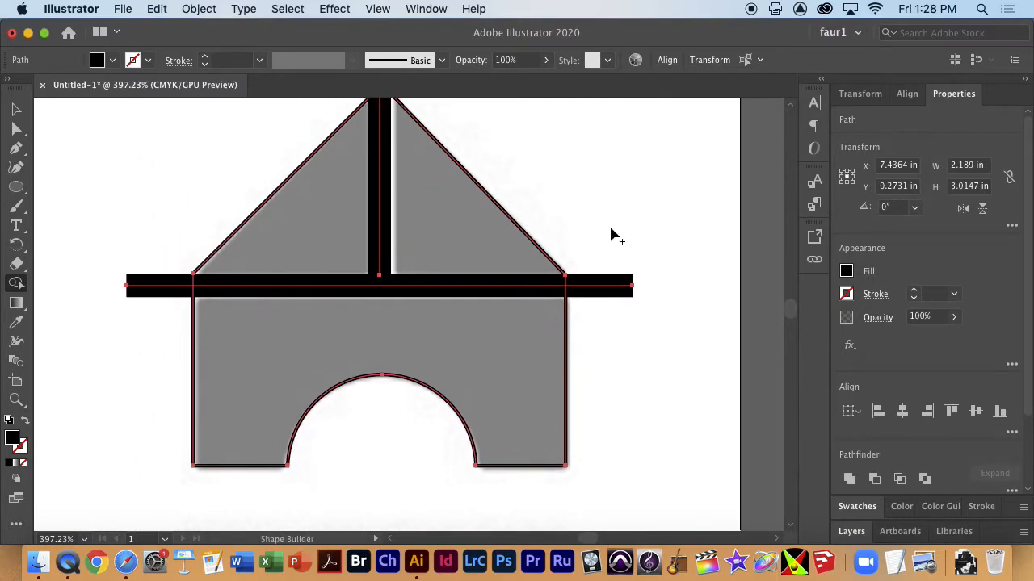
left_click(18, 110)
left_click(666, 266)
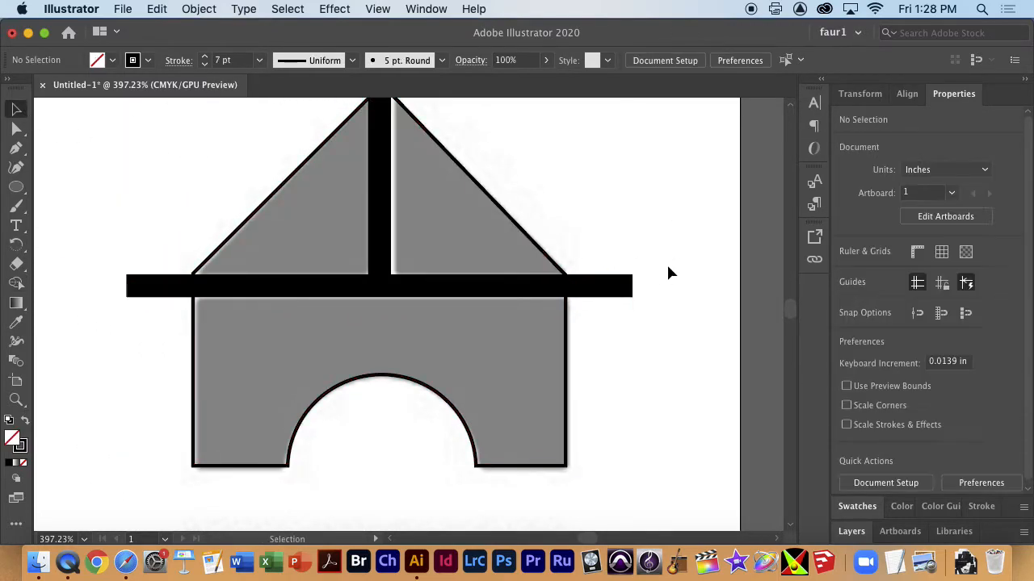
left_click(624, 287)
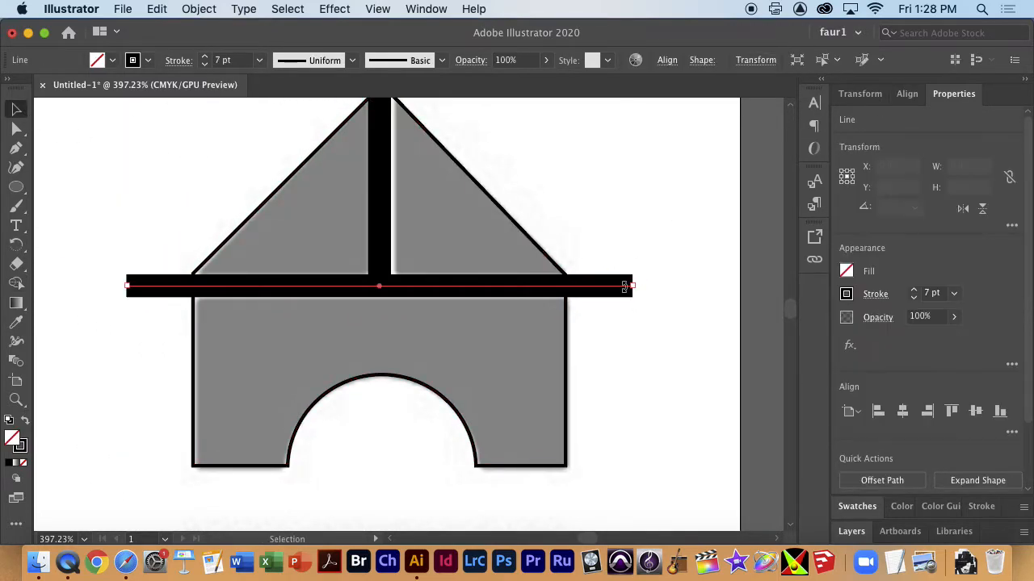
left_click(379, 256, "shift")
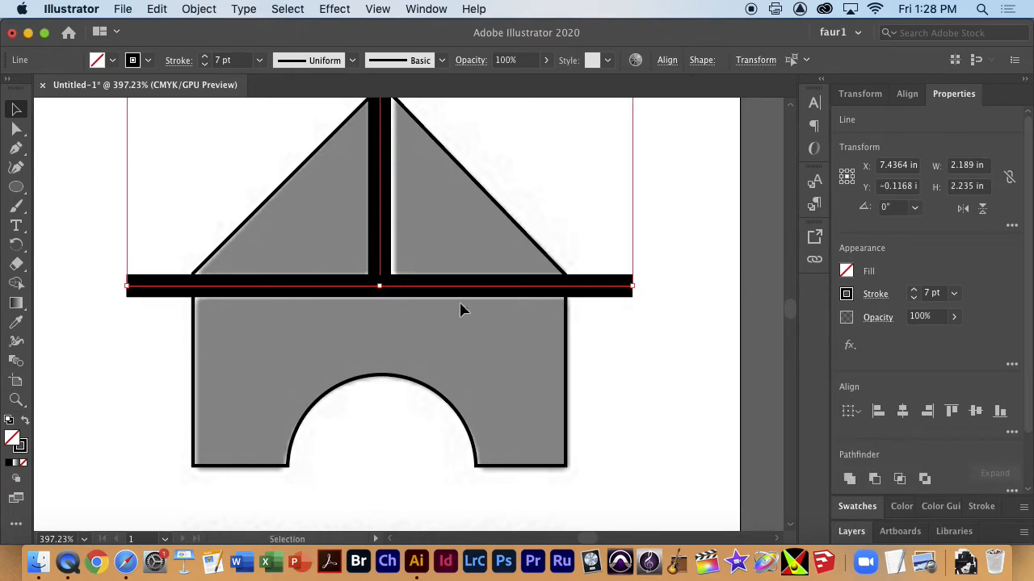
left_click(160, 9)
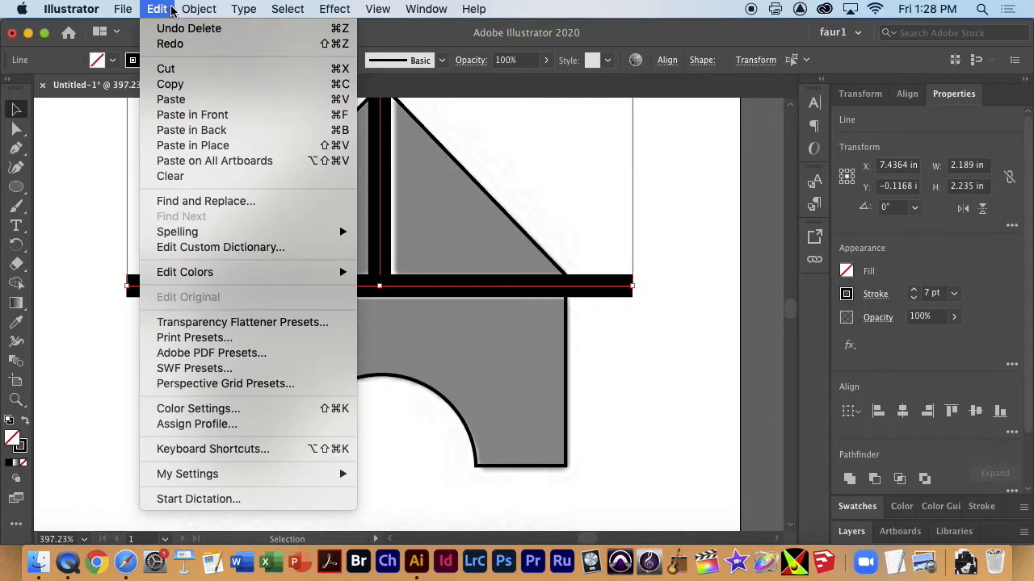
mouse_move(193, 8)
left_click(217, 186)
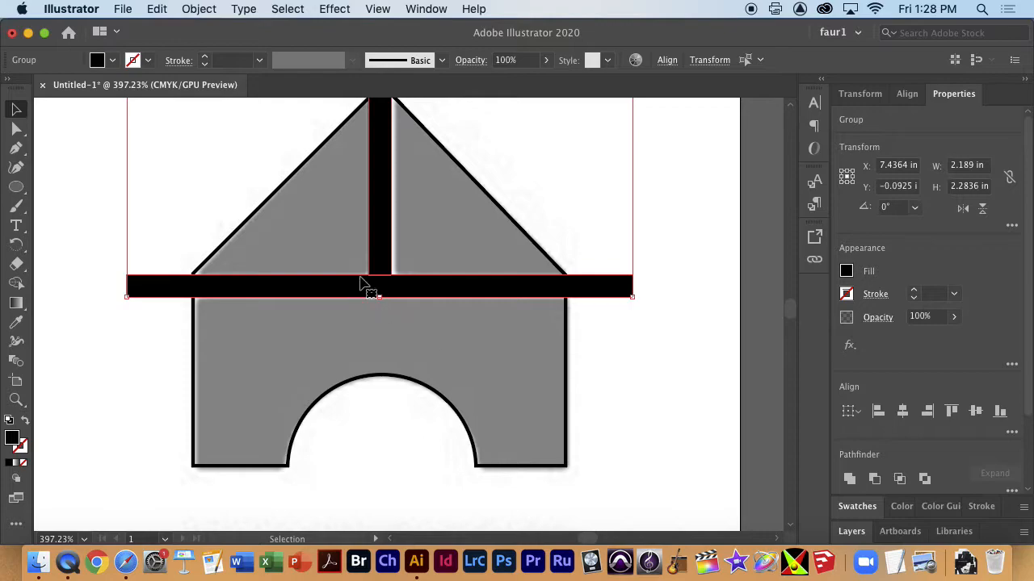
left_click(652, 293)
left_click_drag(653, 293, 619, 307)
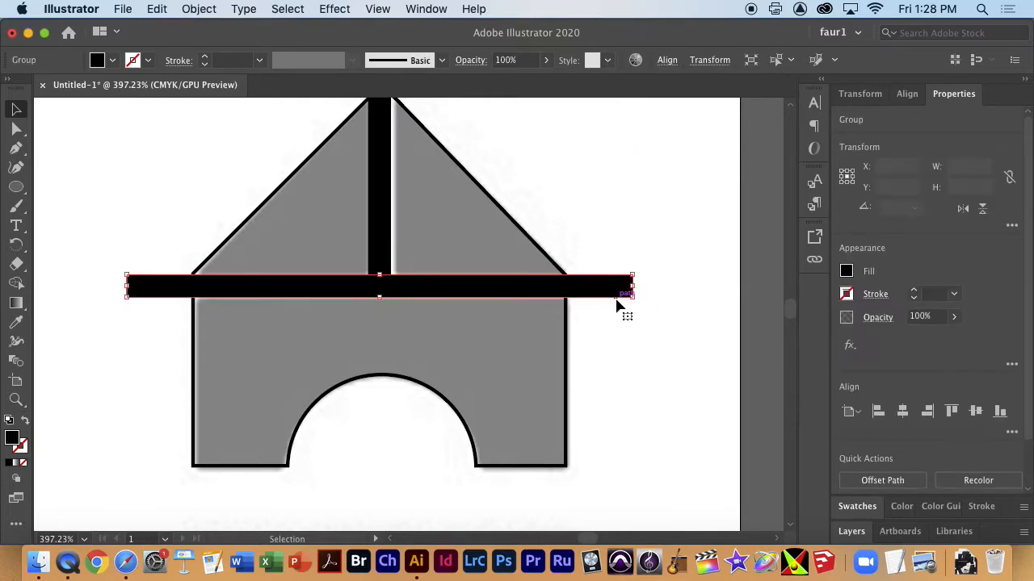
left_click(375, 244)
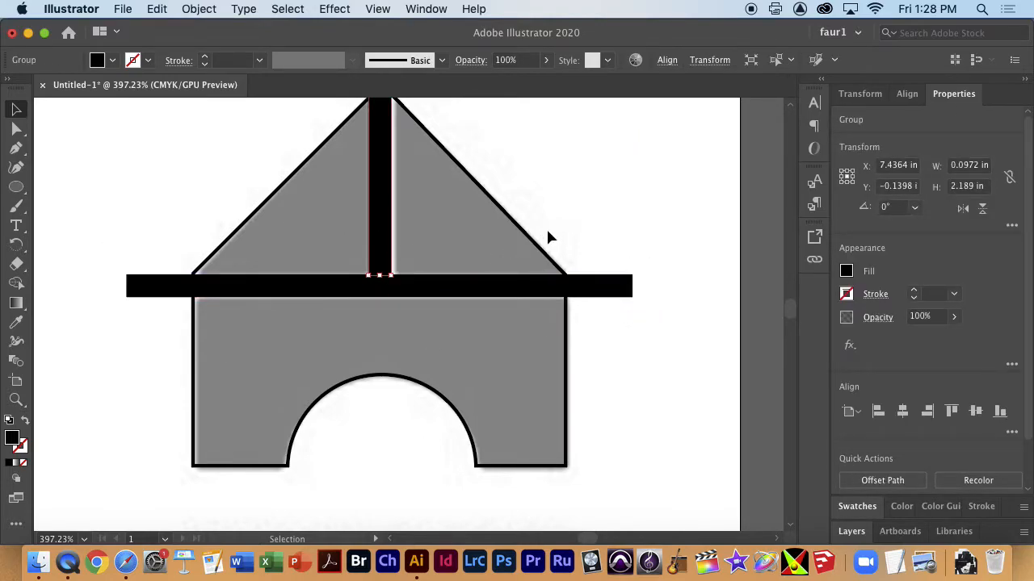
Step: Remove both expanded bars from the selected house artwork with the Shape Builder, leaving two roof triangles and the arched base
mouse_move(594, 231)
left_mouse_down()
mouse_move(583, 296)
mouse_move(587, 248)
left_mouse_up()
key("super+minus")
key("super+minus")
key("super+minus")
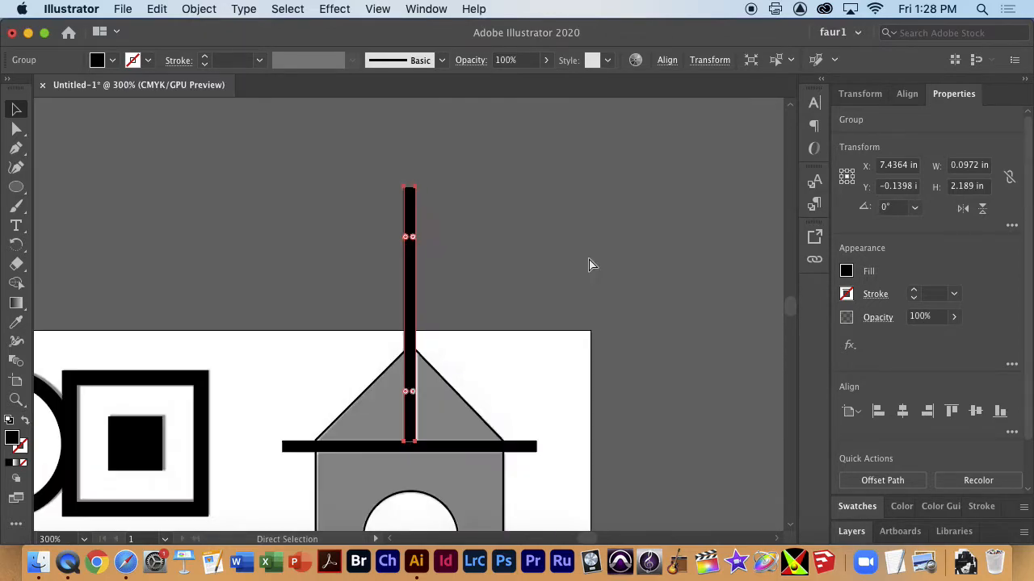
scroll(501, 379, "down", 3)
scroll(500, 380, "left", 1)
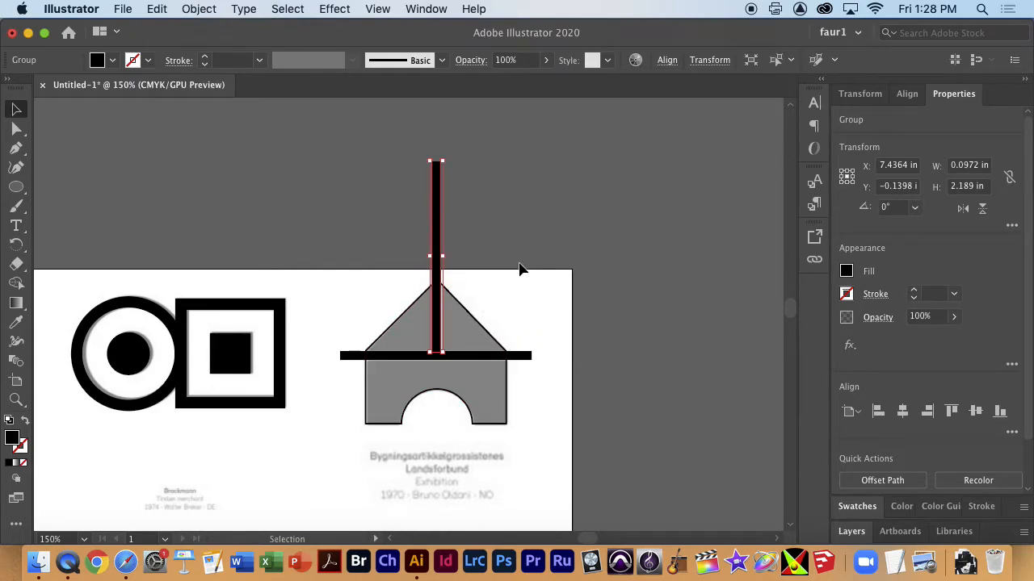
left_click_drag(539, 468, 539, 468)
left_click(16, 283)
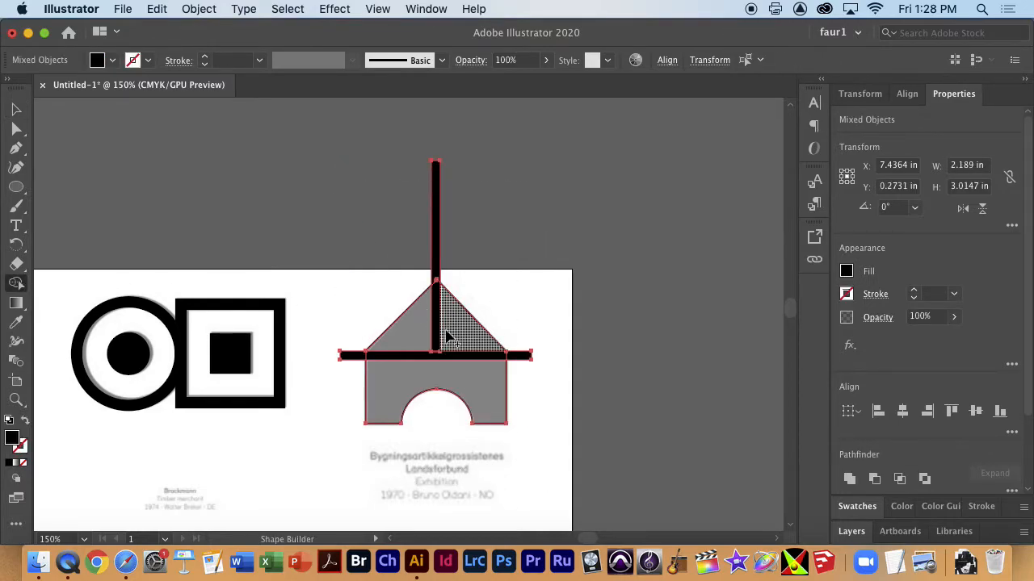
left_click(436, 230, "alt")
left_click(440, 321, "alt")
left_click_drag(515, 361, 391, 358)
left_click(352, 357, "alt")
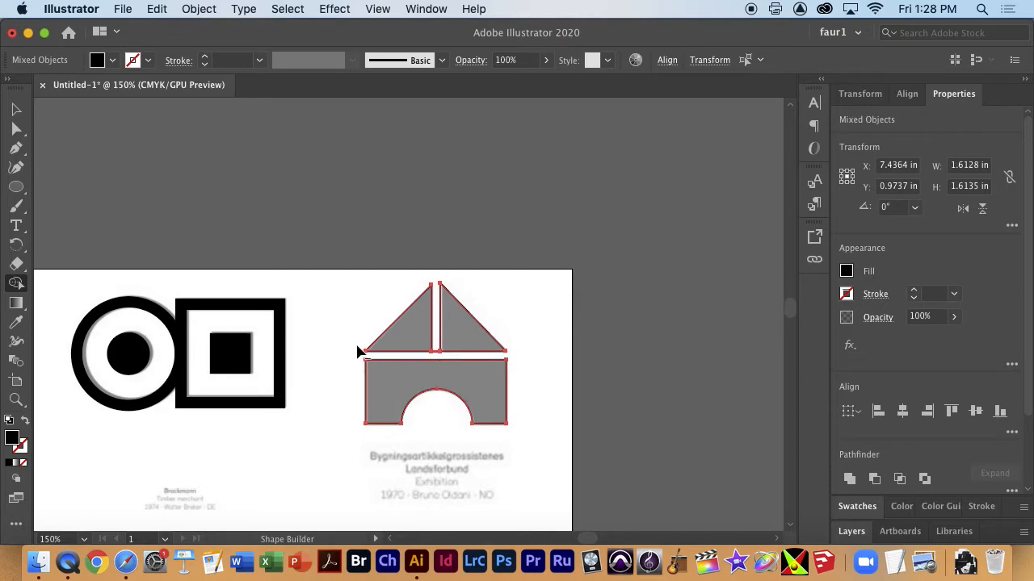
Step: Give the two roof triangles and the arched base a solid black fill with no stroke
left_click(471, 353)
left_click_drag(479, 334, 485, 380)
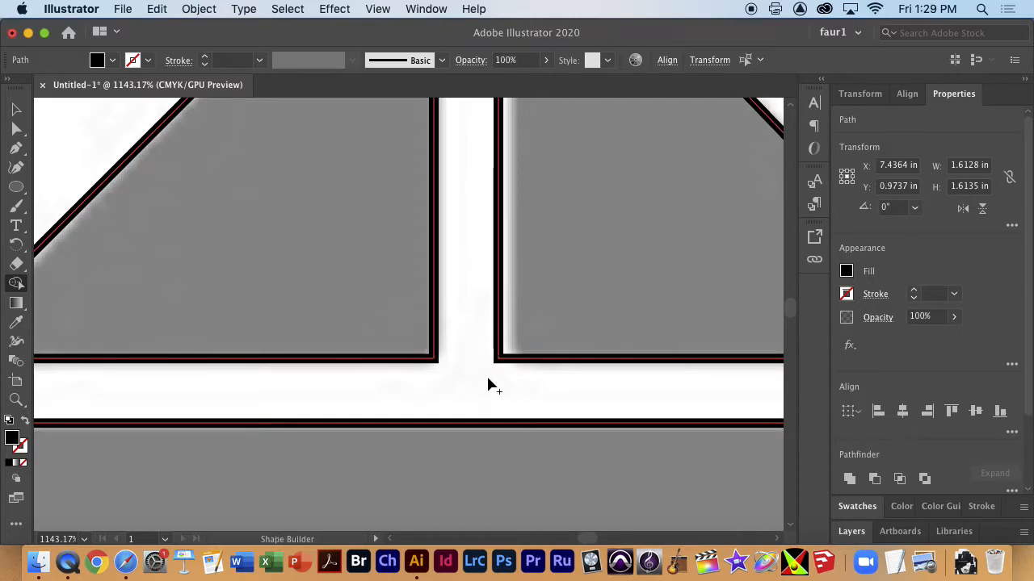
key("super+0")
left_click_drag(545, 160, 613, 408)
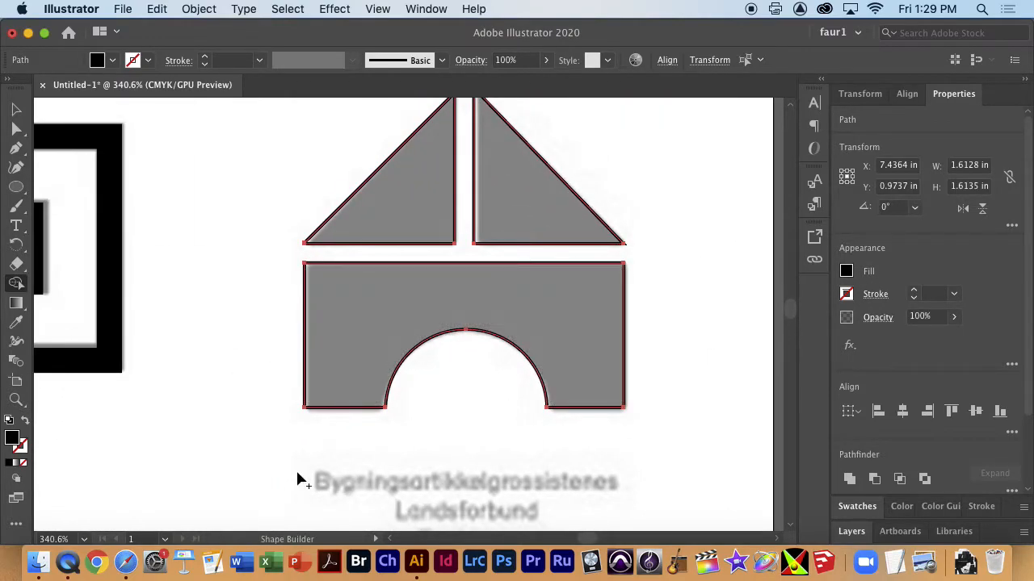
left_click(25, 421)
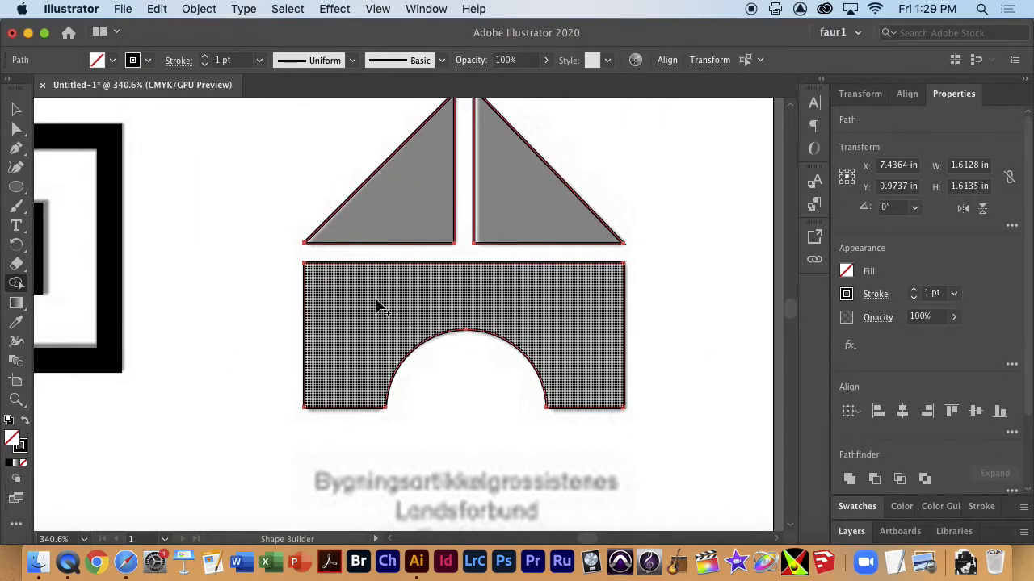
left_click(17, 108)
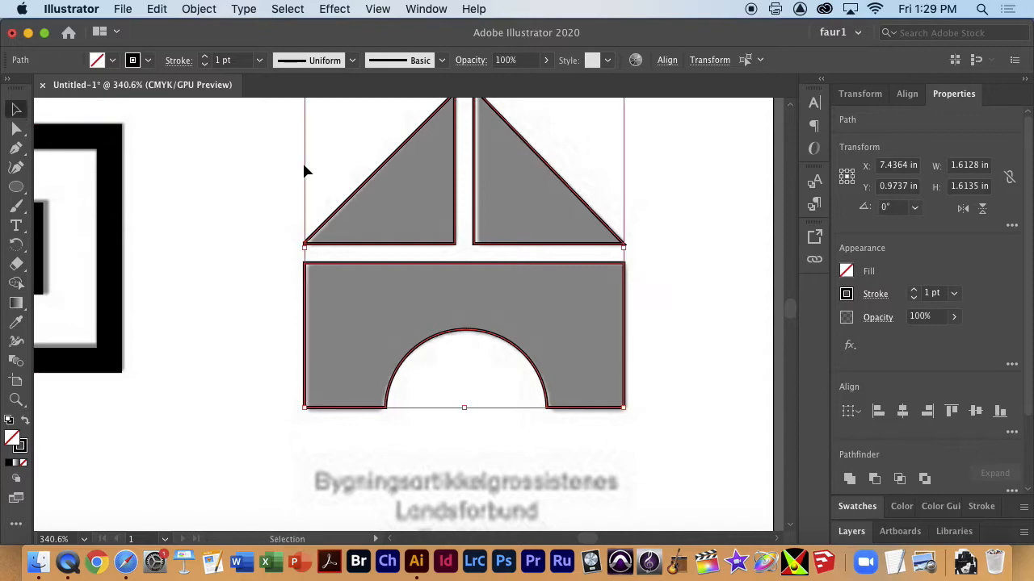
left_click(25, 421)
left_click(703, 412)
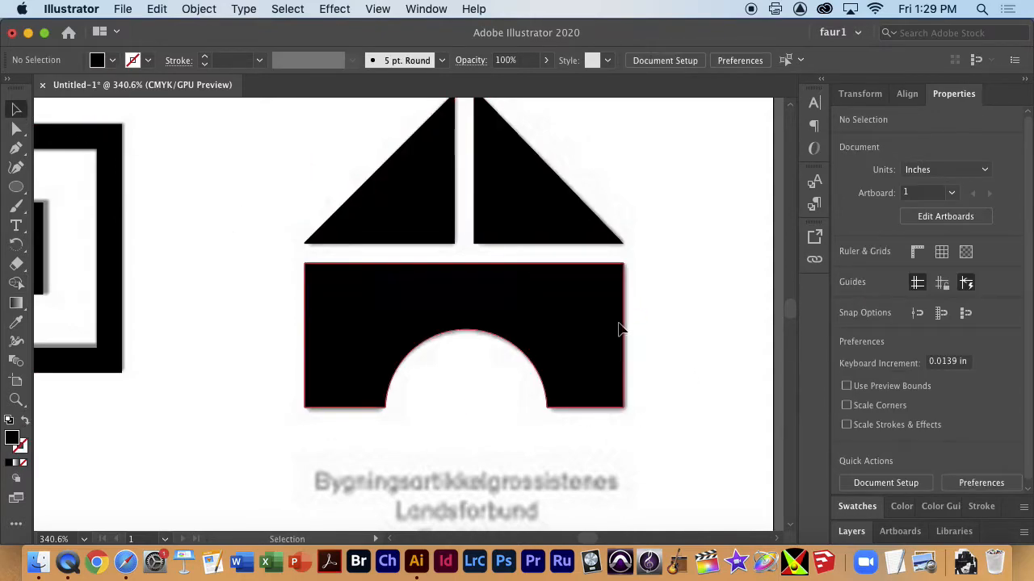
Step: Try moving the arched base and the left roof triangle as separate pieces, undoing each move
left_click_drag(618, 327, 652, 360)
key("super+z")
left_click_drag(387, 186, 344, 171)
key("super+z")
Step: Group the two roof triangles and the arched base into one object
key("v")
left_click_drag(669, 173, 312, 362)
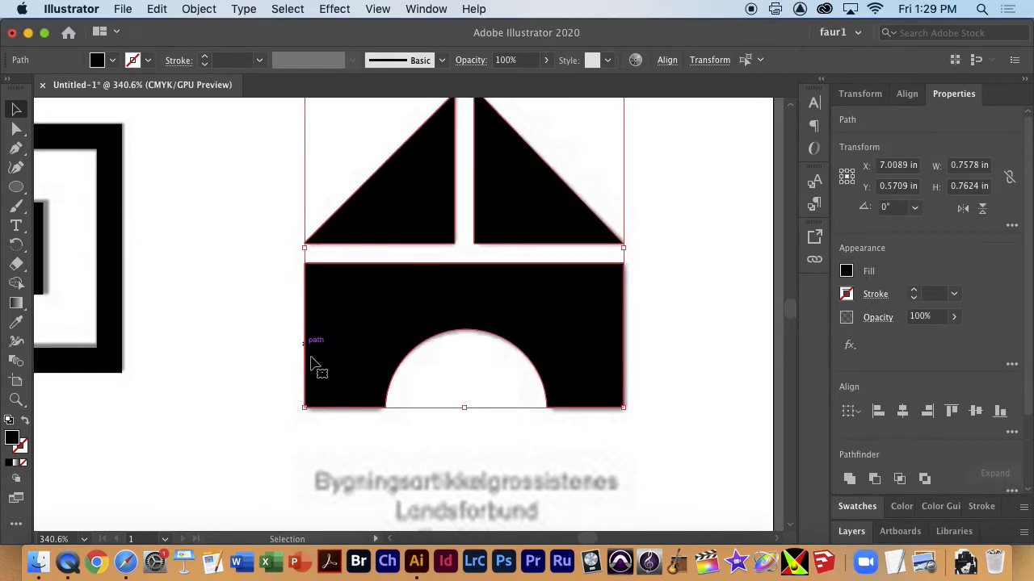
key("super+g")
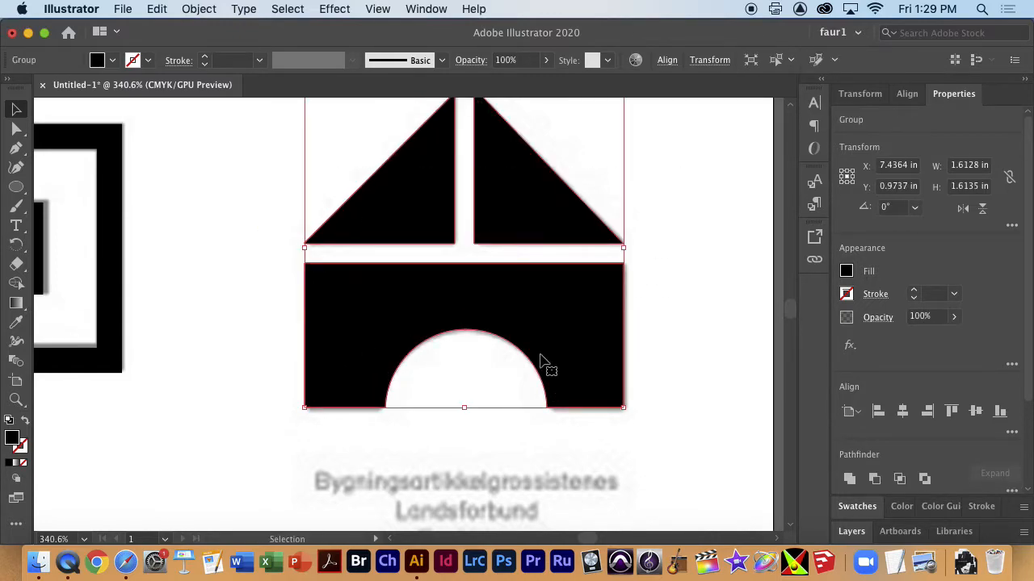
scroll(611, 330, "up", 2)
key("a")
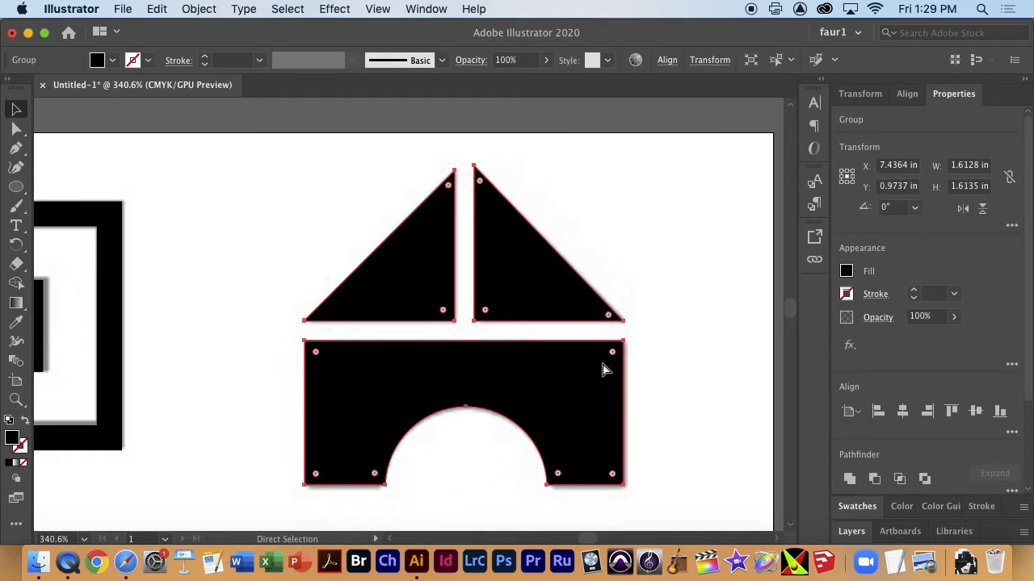
Step: Move the grouped house logo slightly downward over its template
key("super+minus")
key("super+minus")
key("super+minus")
key("v")
left_click_drag(420, 369, 450, 363)
Step: Draw a horizontal line about 1.45 in long over the top bar of the Chaums Apparel logo's arrow
left_click_drag(418, 323, 729, 218)
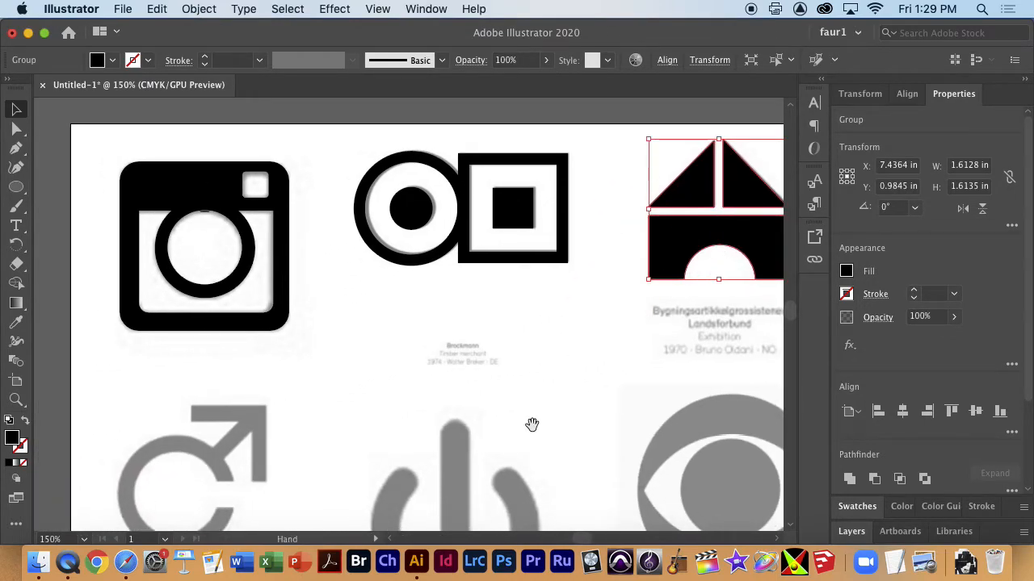
left_click_drag(532, 425, 603, 342)
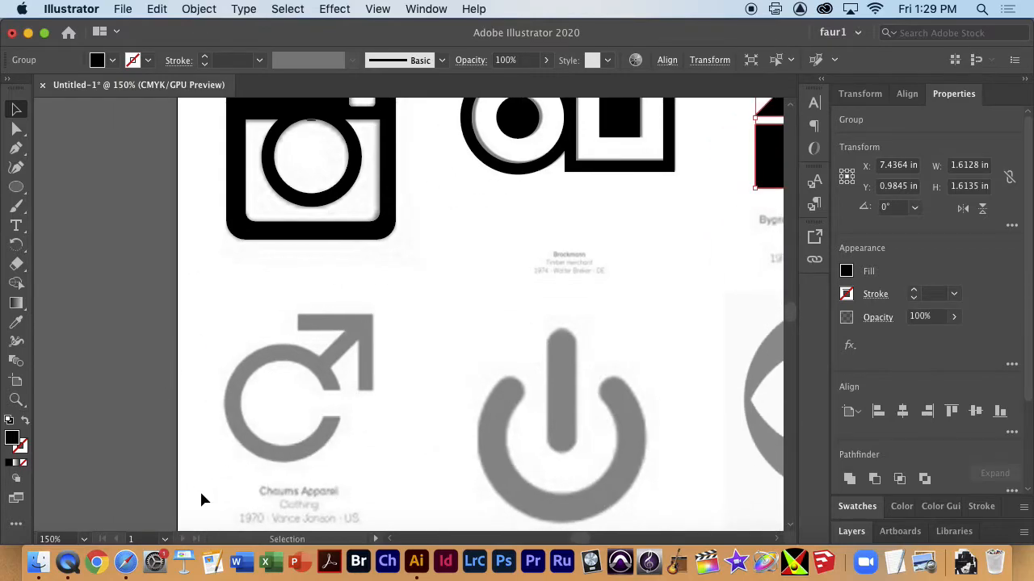
left_click_drag(324, 380, 455, 365)
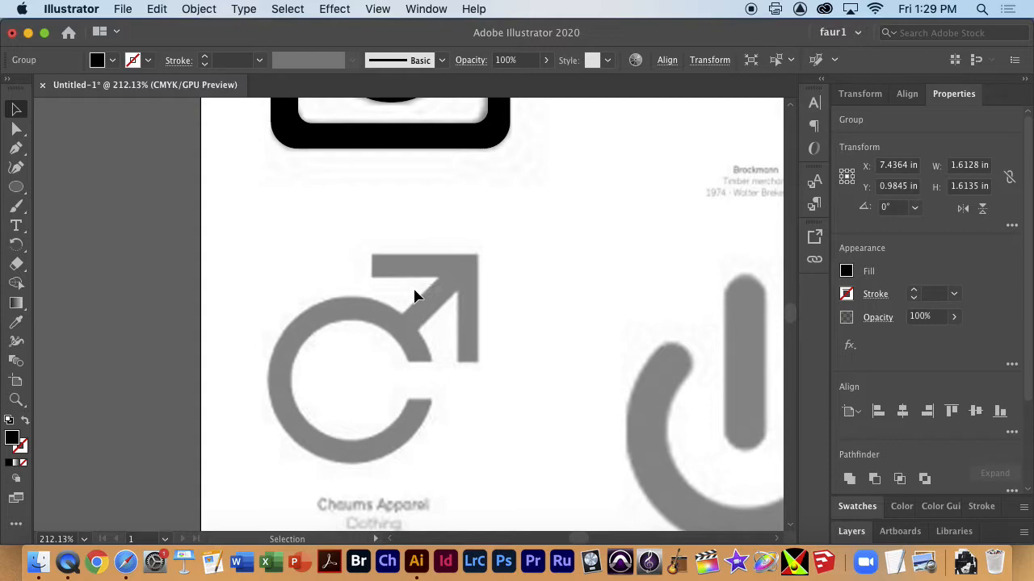
left_click(19, 188)
left_click_drag(12, 191, 81, 269)
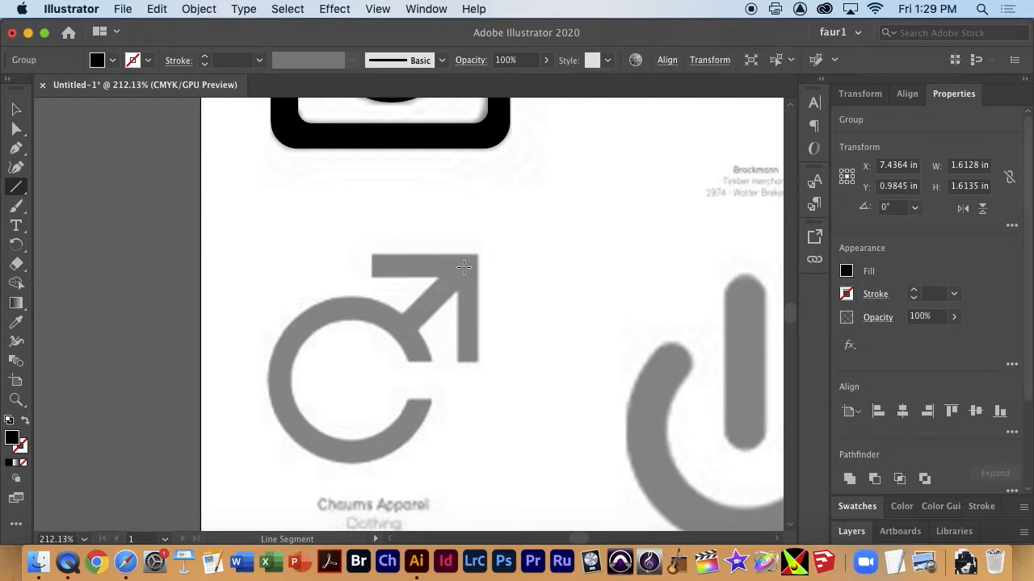
left_click(495, 264)
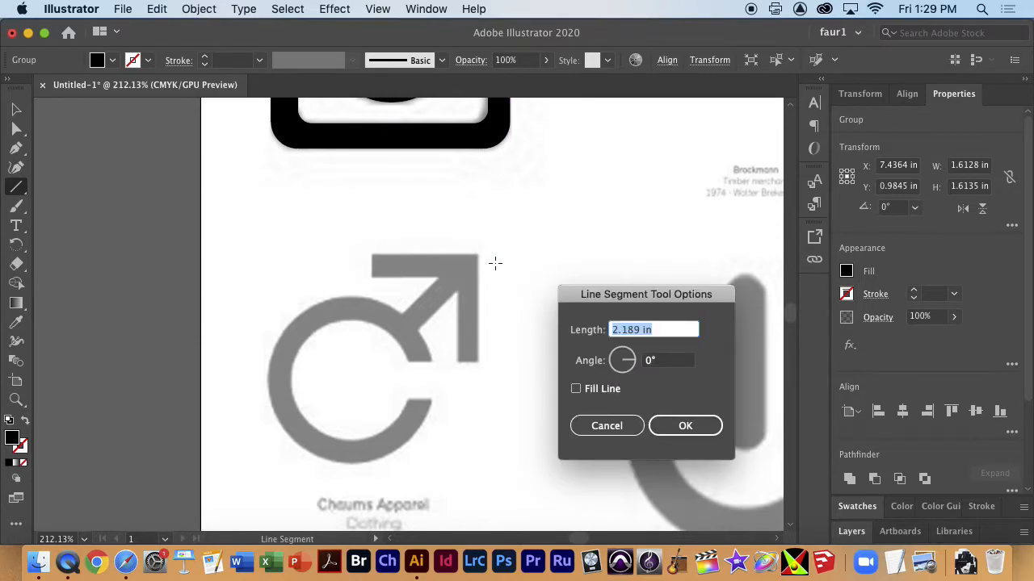
left_click(606, 425)
left_click_drag(325, 261, 505, 271)
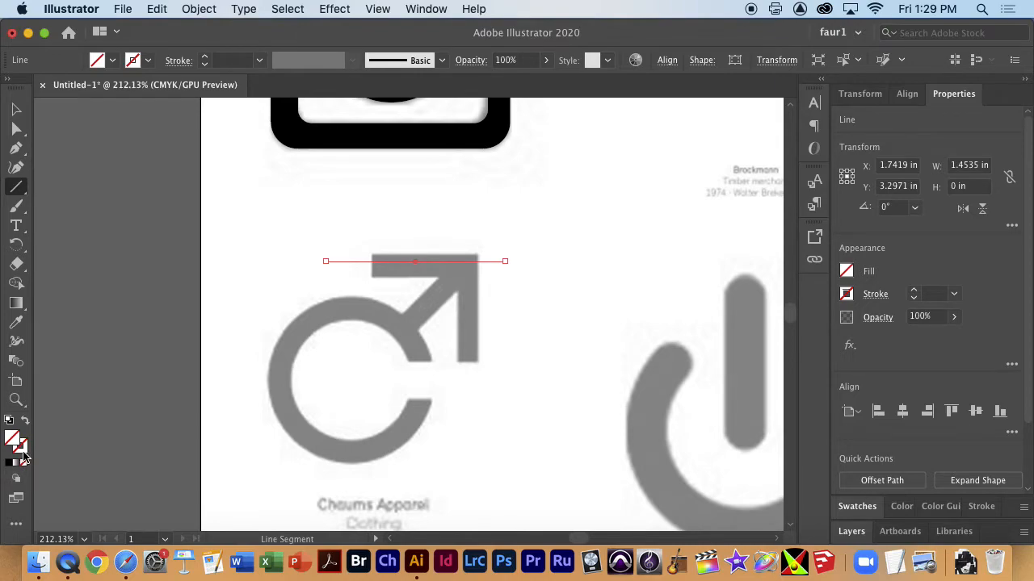
Step: Give the new horizontal line a black stroke, colour 000000
double_click(20, 447)
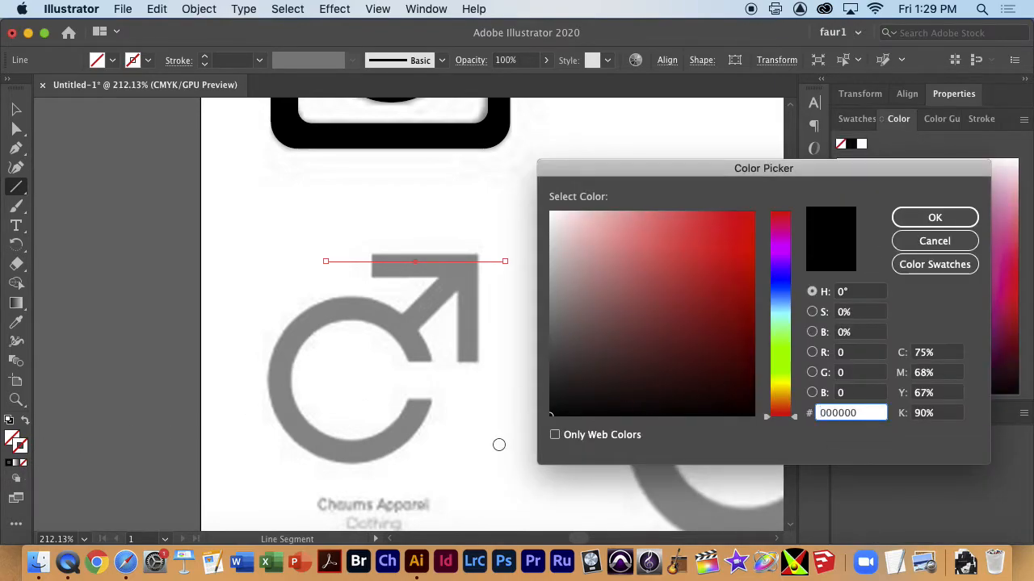
left_click(959, 217)
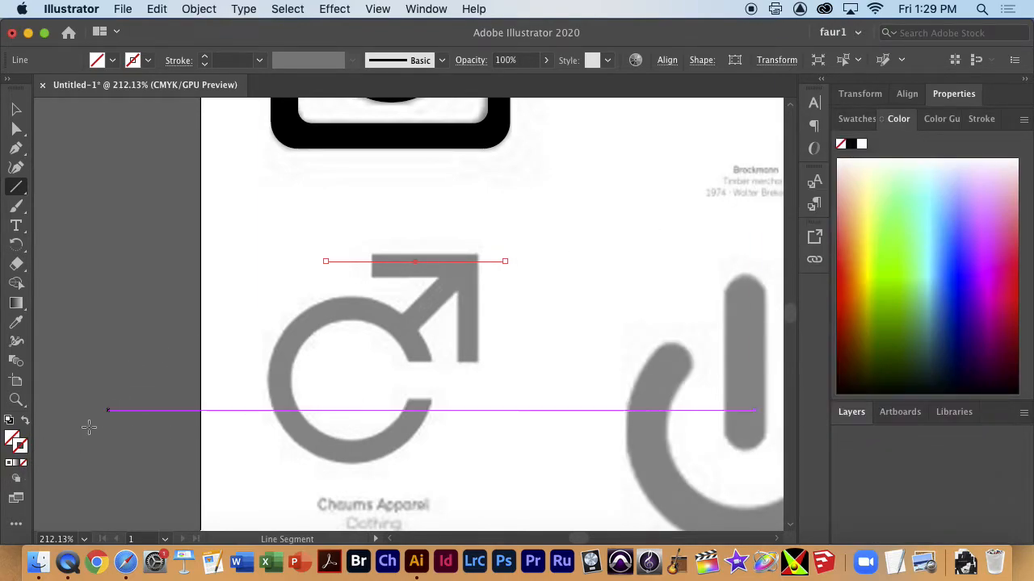
double_click(19, 450)
left_click(693, 308)
left_click_drag(691, 409, 696, 422)
left_click(935, 216)
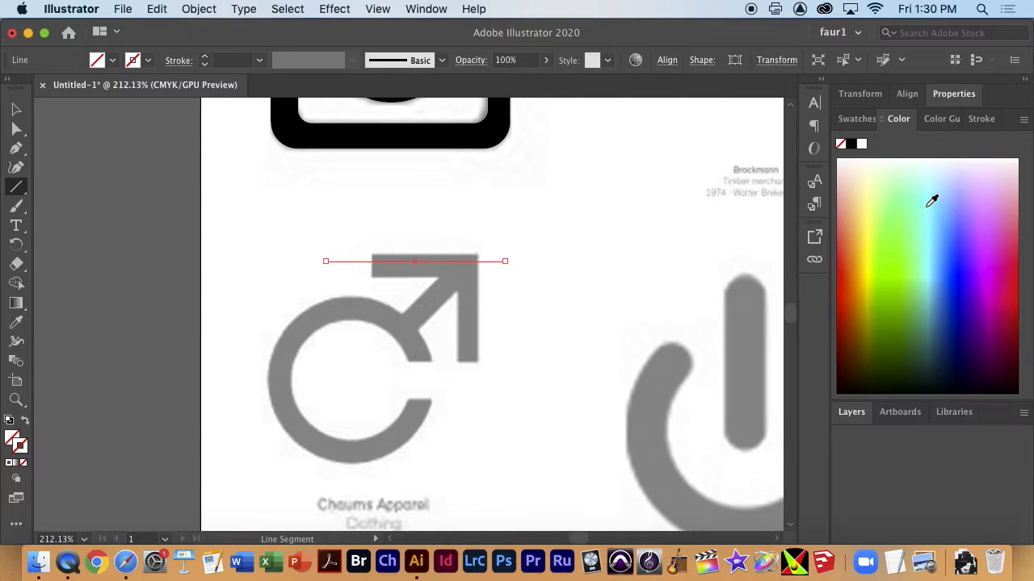
left_click(8, 464)
double_click(27, 454)
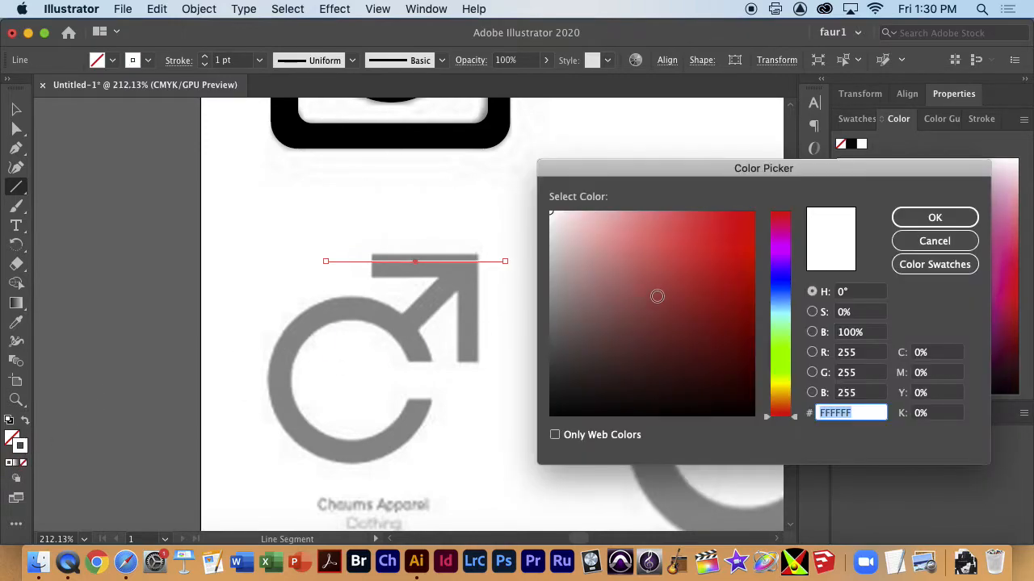
left_click_drag(729, 361, 736, 434)
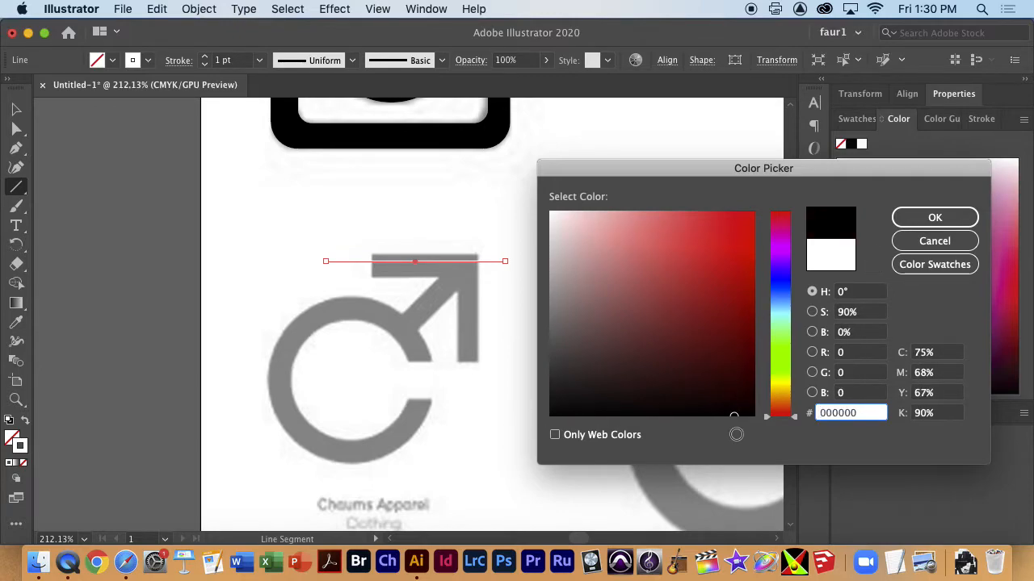
left_click(945, 218)
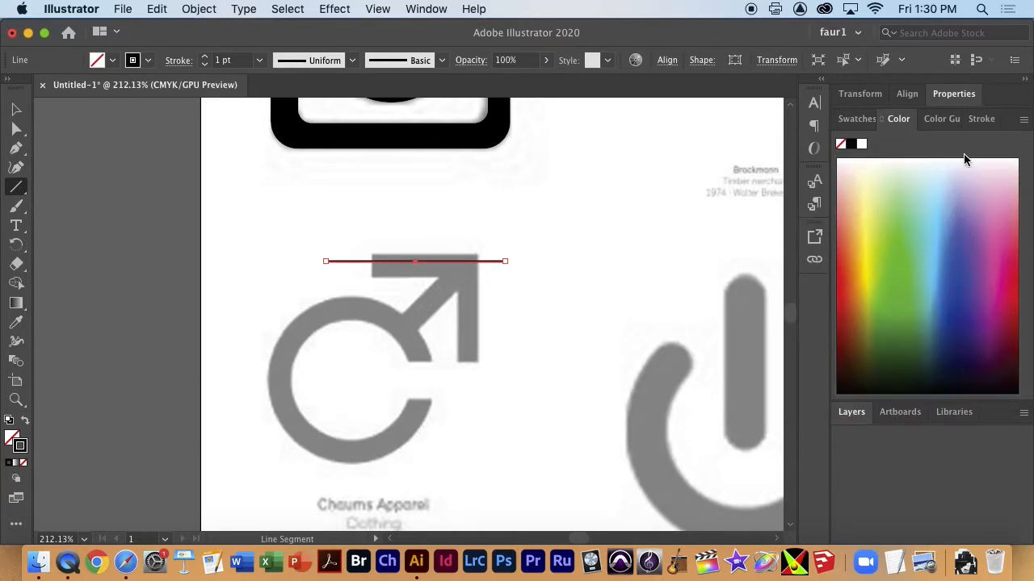
Step: Increase the horizontal line's stroke weight to 9 pt and shift the line left and slightly down over the arrow's top bar
left_click(967, 95)
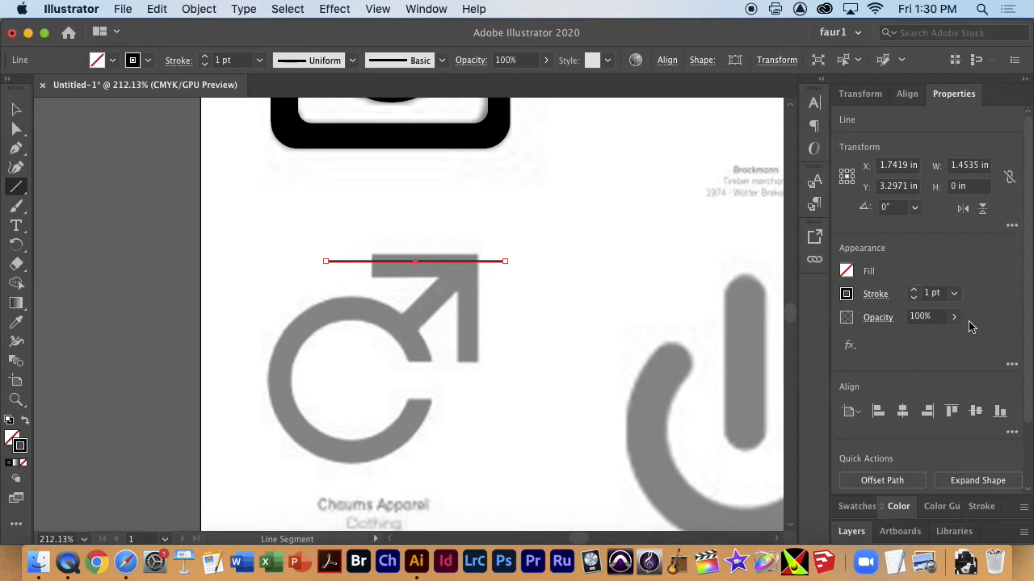
left_click(915, 292)
left_click(915, 293)
left_click(915, 293)
left_click(915, 292)
left_click(915, 292)
left_click(915, 293)
left_click(915, 292)
left_click(915, 292)
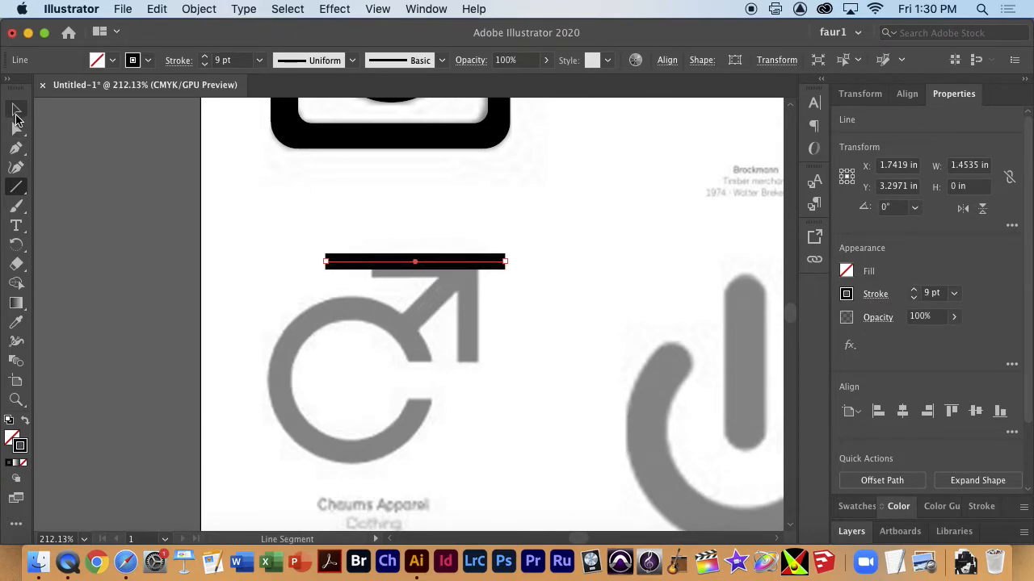
key("v")
left_click_drag(467, 269, 432, 273)
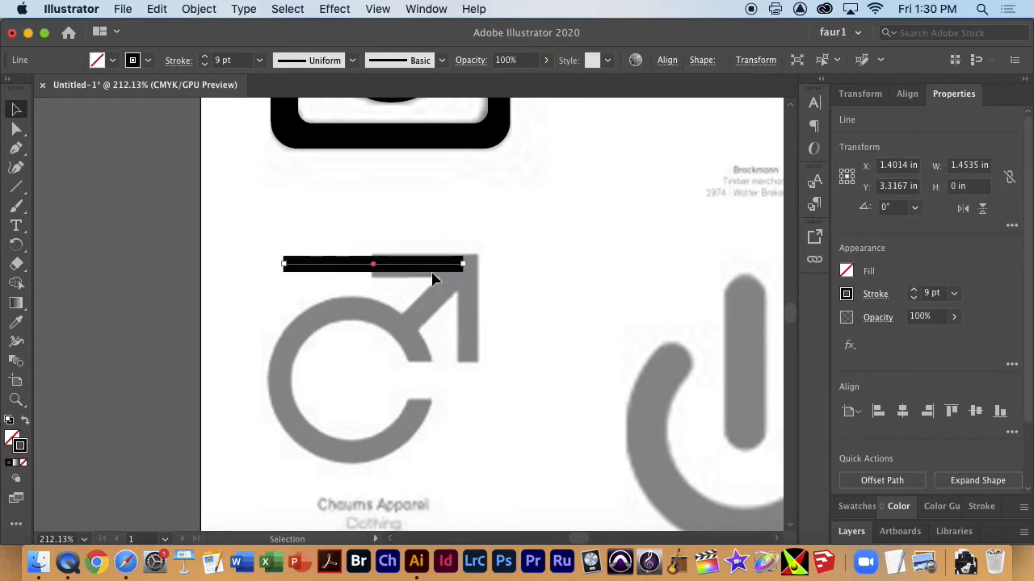
Step: Set the line's stroke weight to 12 pt and position it so it covers the arrow's whole top bar
left_click(913, 291)
left_click(913, 291)
left_click(913, 291)
left_click_drag(461, 270, 450, 273)
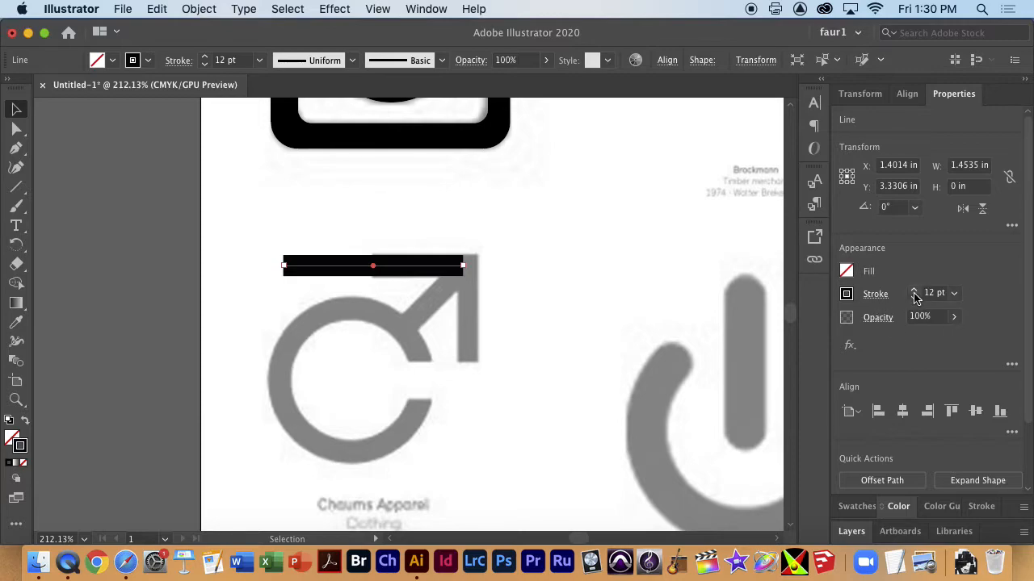
left_click_drag(412, 274, 452, 273)
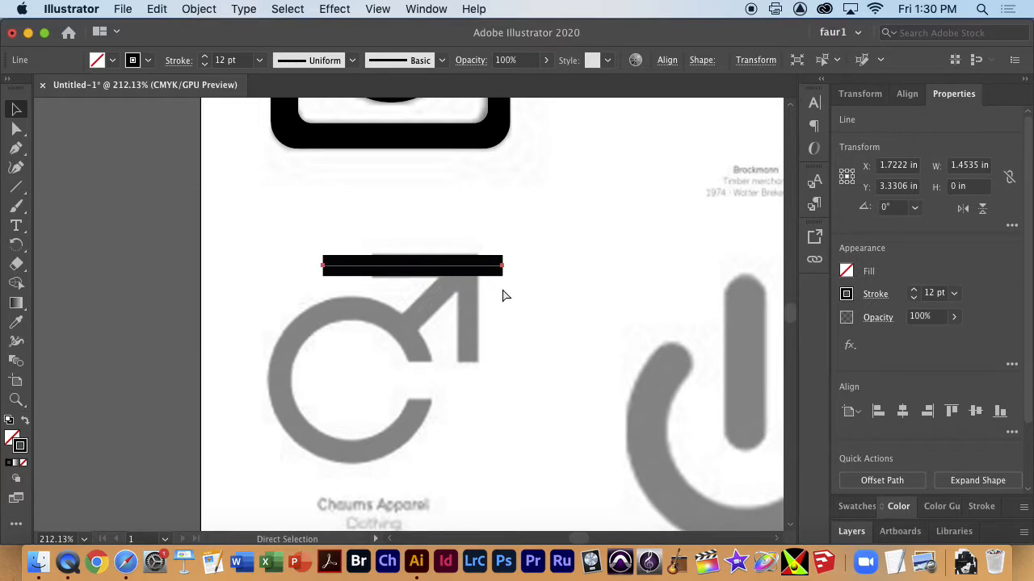
Step: Paste a copy of the line, rotate it vertical, and place it over the arrow's vertical bar
key("ctrl+v")
left_click_drag(507, 307, 411, 443)
left_click_drag(413, 369, 469, 398)
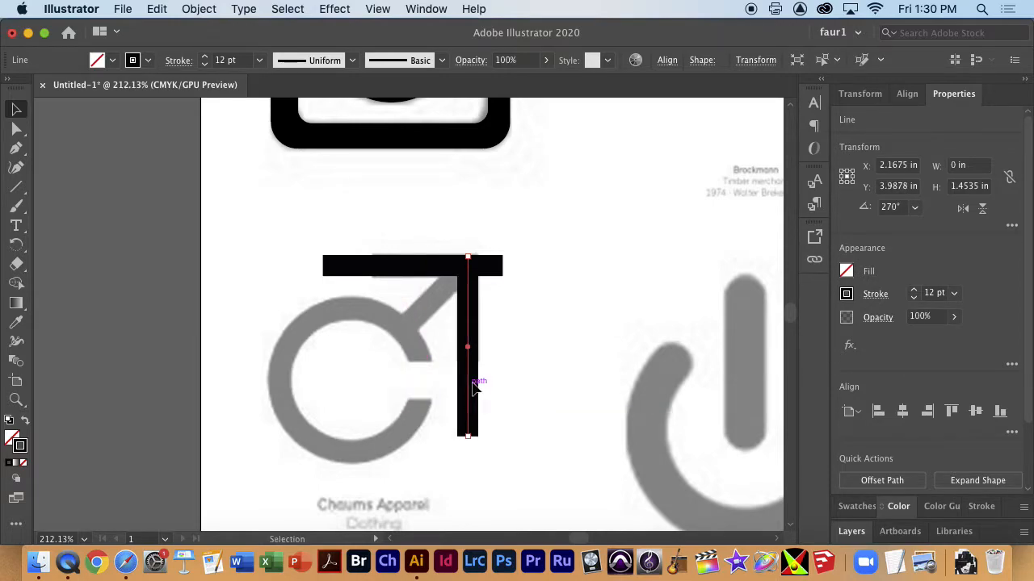
key("a")
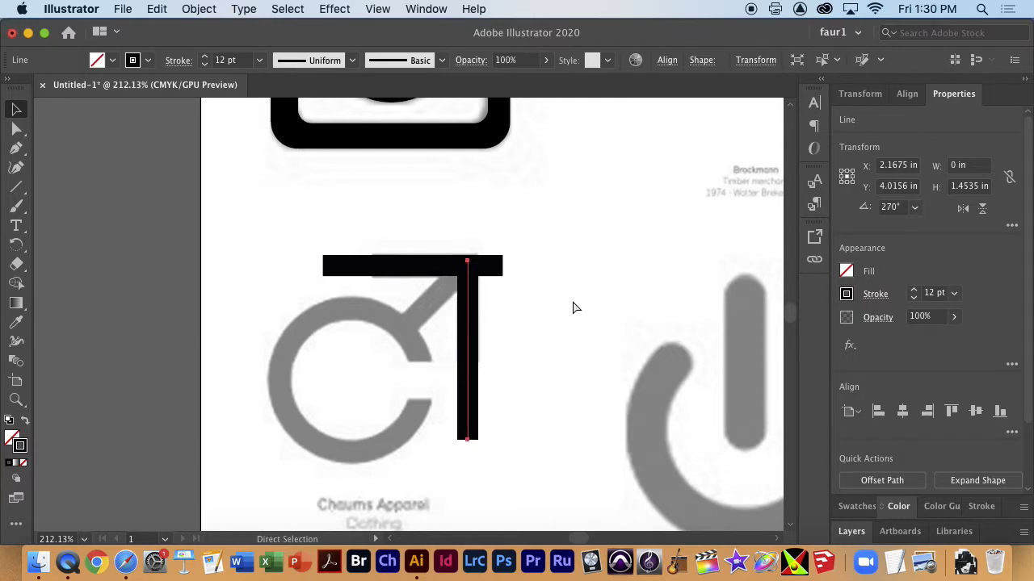
Step: Paste another copy of the line, rotate it to a 45° diagonal, and place it over the arrow's shaft
key("super+v")
left_click_drag(418, 218, 484, 251)
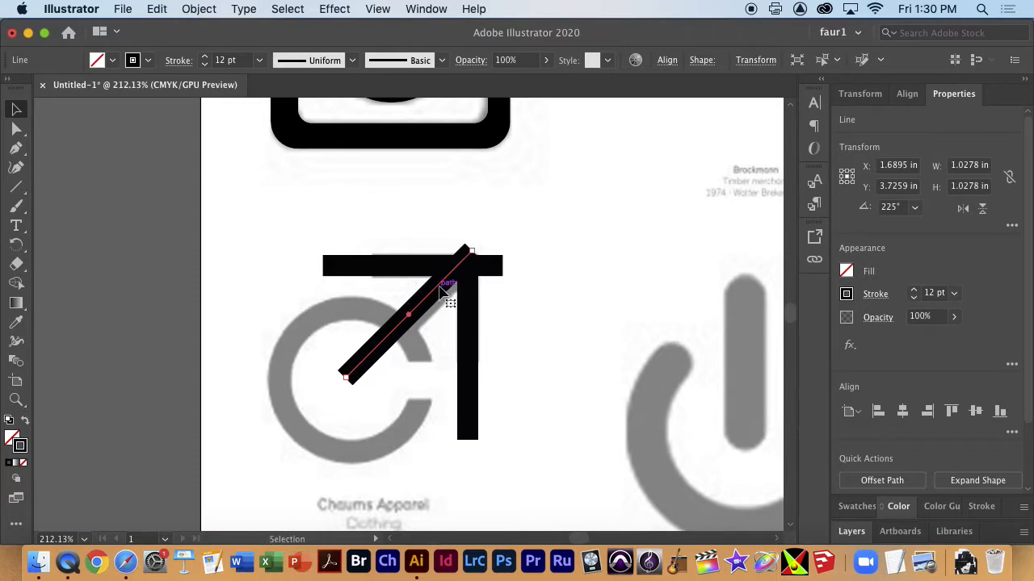
left_click_drag(441, 294, 440, 307)
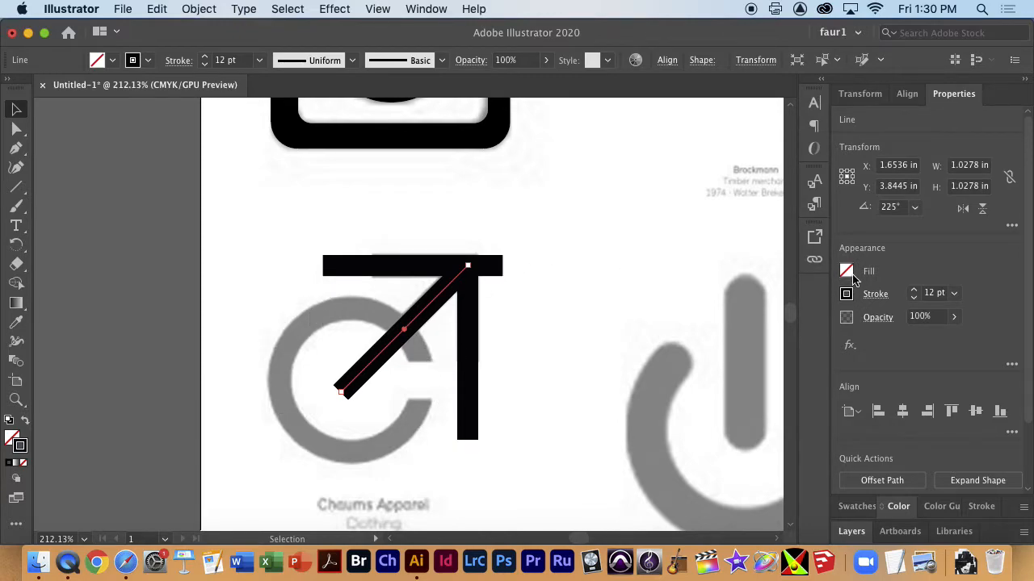
Step: Draw a circle about 1.14 in across with the 12 pt black stroke over the logo's ring
left_click(16, 187)
left_click(121, 206)
left_click_drag(259, 297, 423, 428)
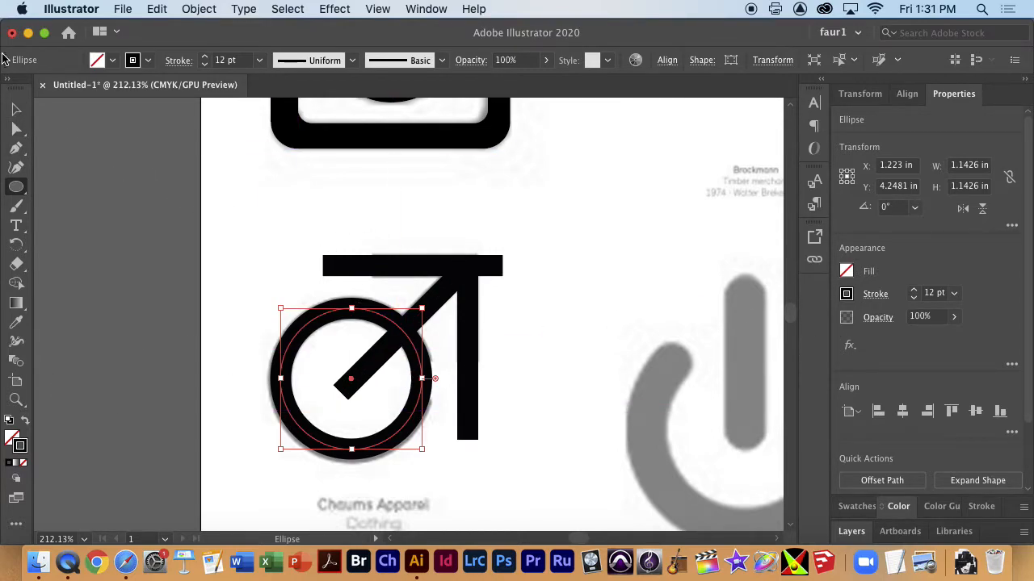
Step: Expand the fill and stroke of the circle and all three arrow lines into filled shapes
left_click(16, 109)
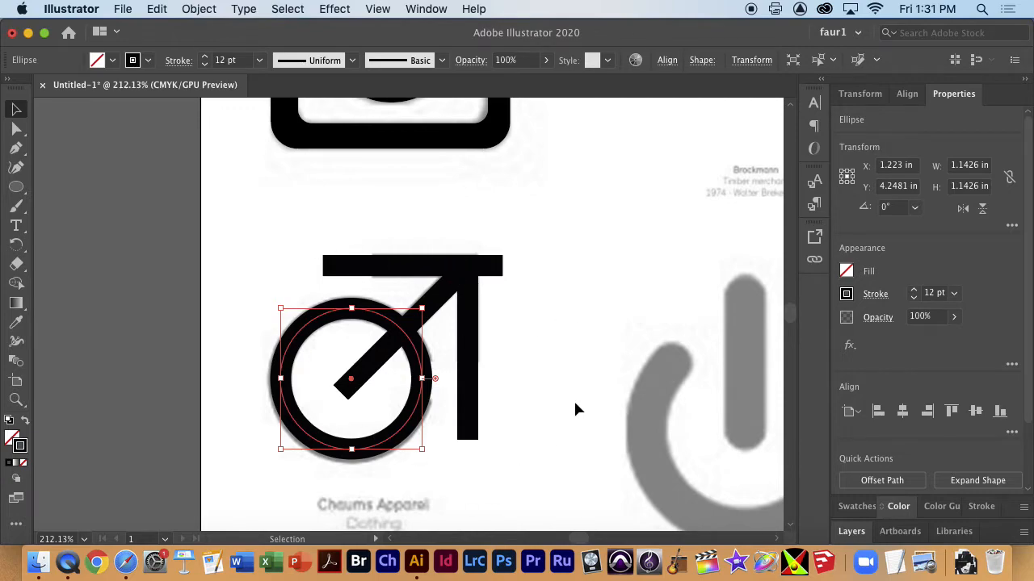
left_click_drag(517, 487, 517, 487)
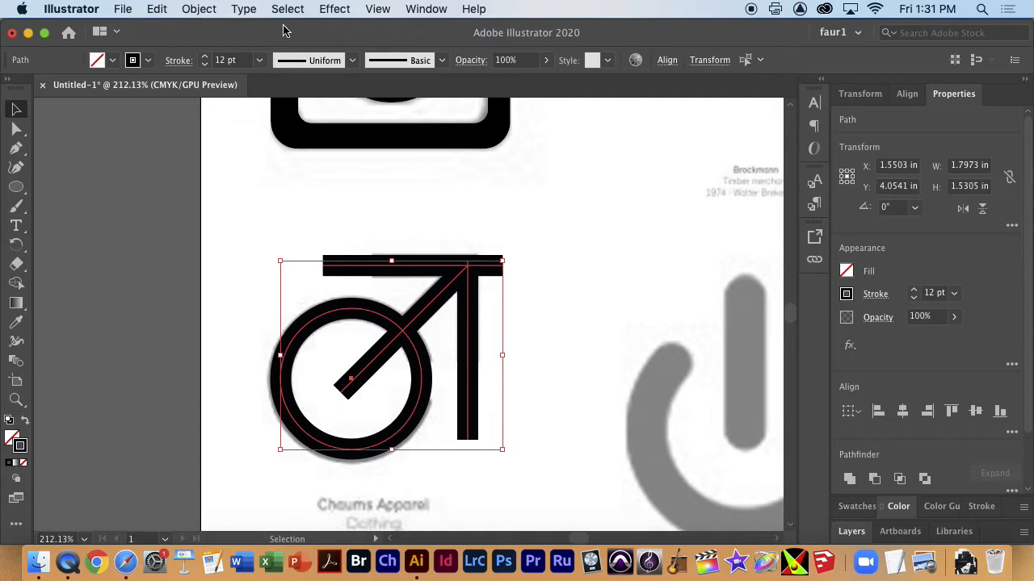
left_click(199, 9)
left_click(224, 184)
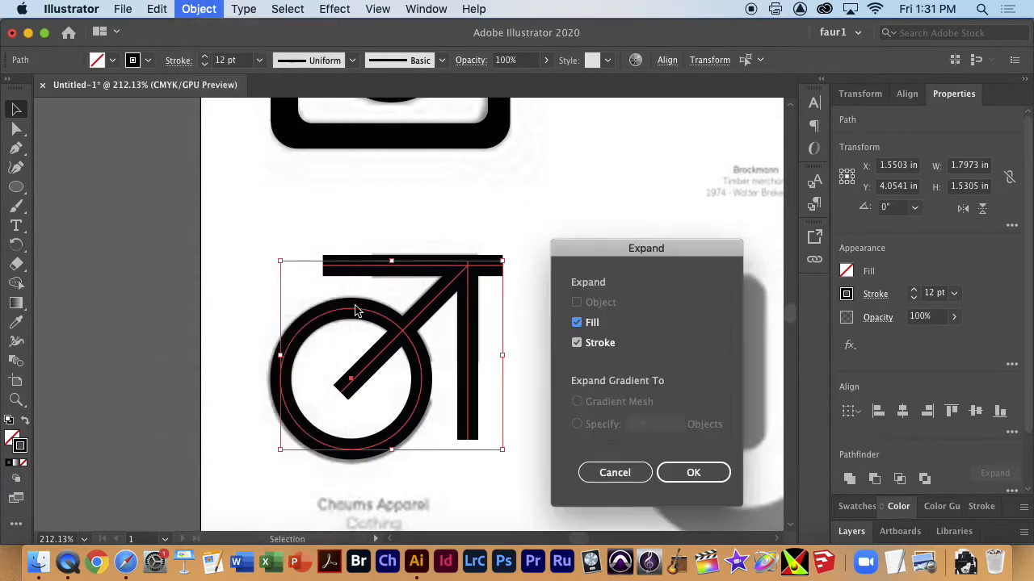
left_click(693, 473)
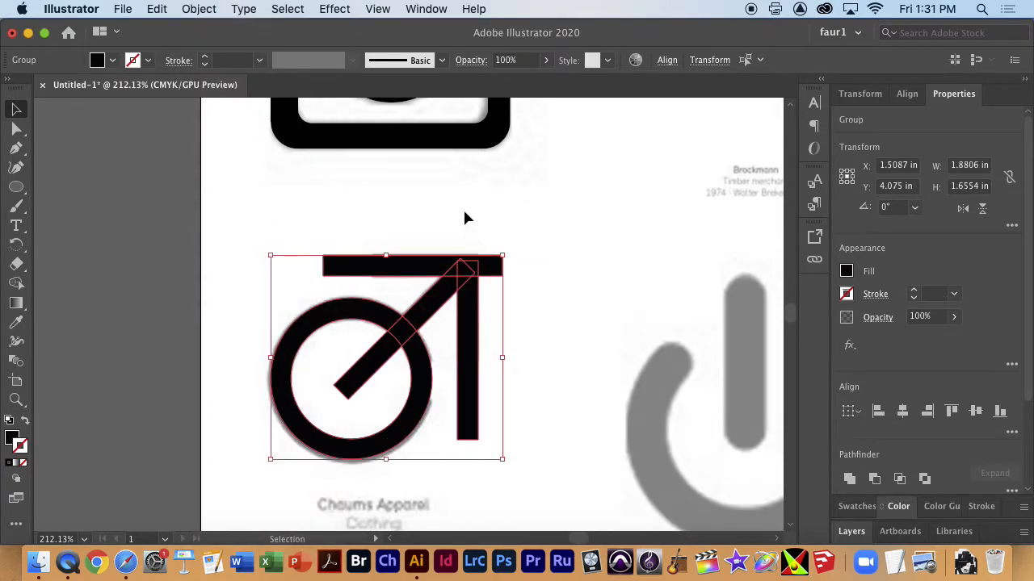
left_click(517, 306)
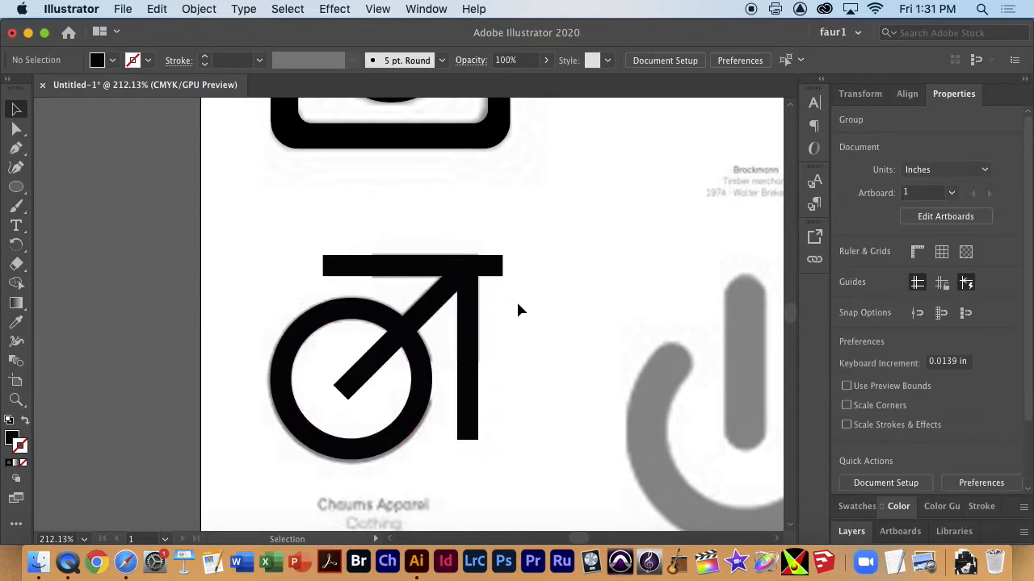
Step: Extend the vertical bar's top edge to line up with the top edge of the horizontal bar
left_click(475, 321)
left_click_drag(470, 261, 840, 307)
key("z")
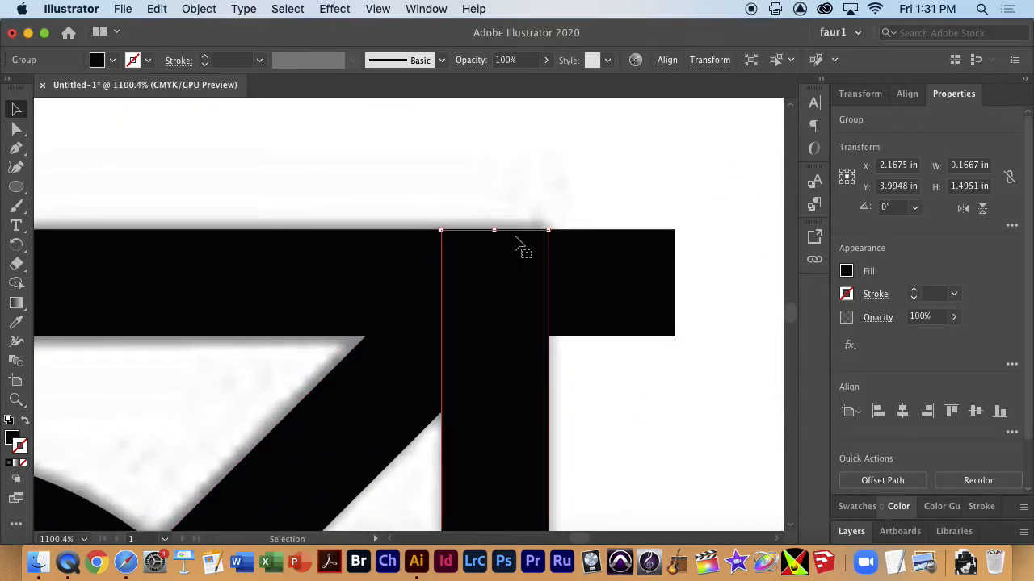
left_click_drag(495, 231, 494, 229)
left_click(619, 274)
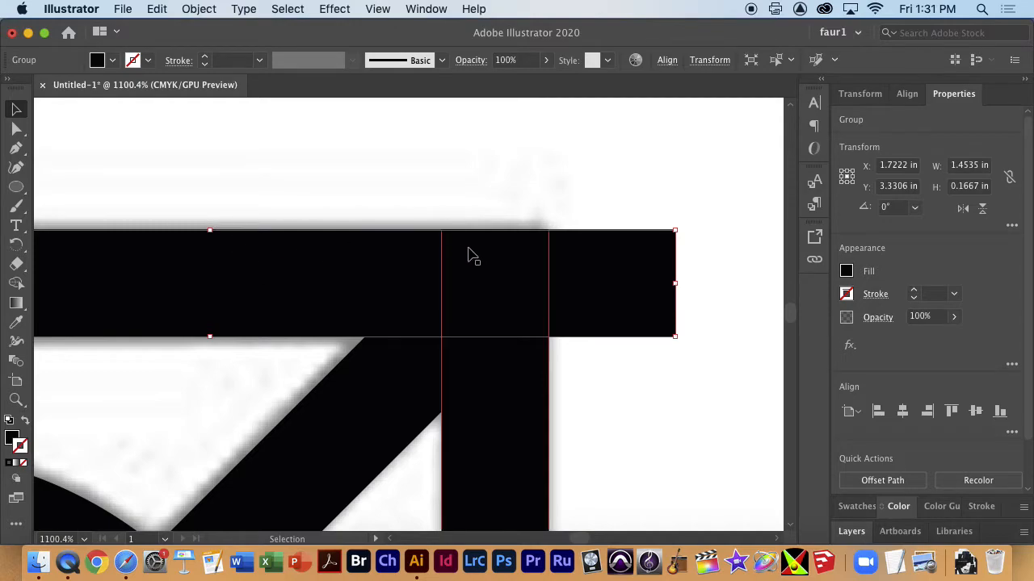
key("space")
left_click_drag(438, 387, 615, 238)
left_click_drag(549, 485, 450, 226)
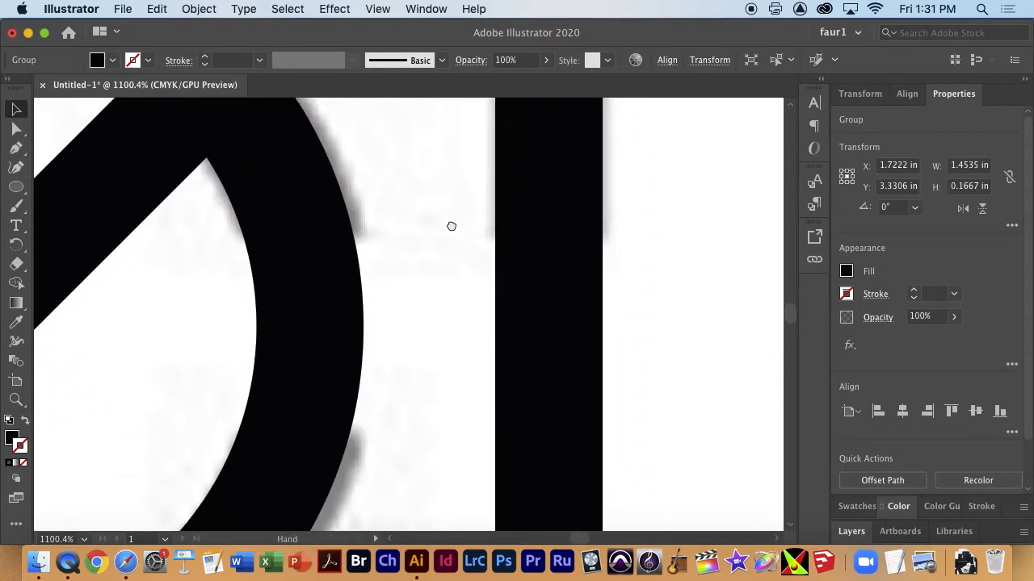
scroll(537, 455, "down", 6)
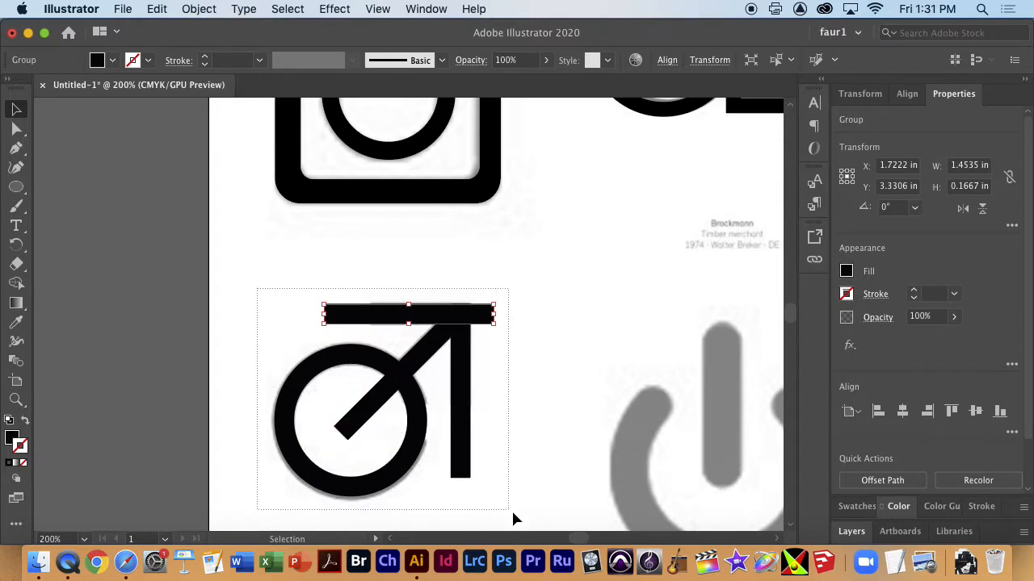
Step: Swap fill and stroke on all the logo's shapes, and draw a rectangle about 0.85 by 0.31 in over the ring's gap and vertical bar
left_click_drag(512, 513, 514, 514)
left_click(24, 422)
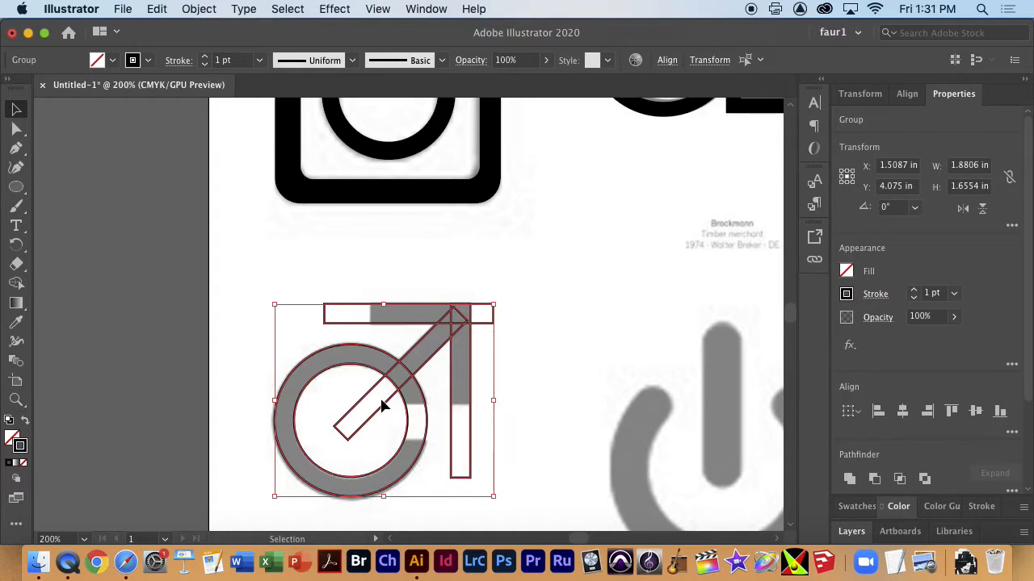
left_click(17, 188)
left_click_drag(20, 192, 92, 189)
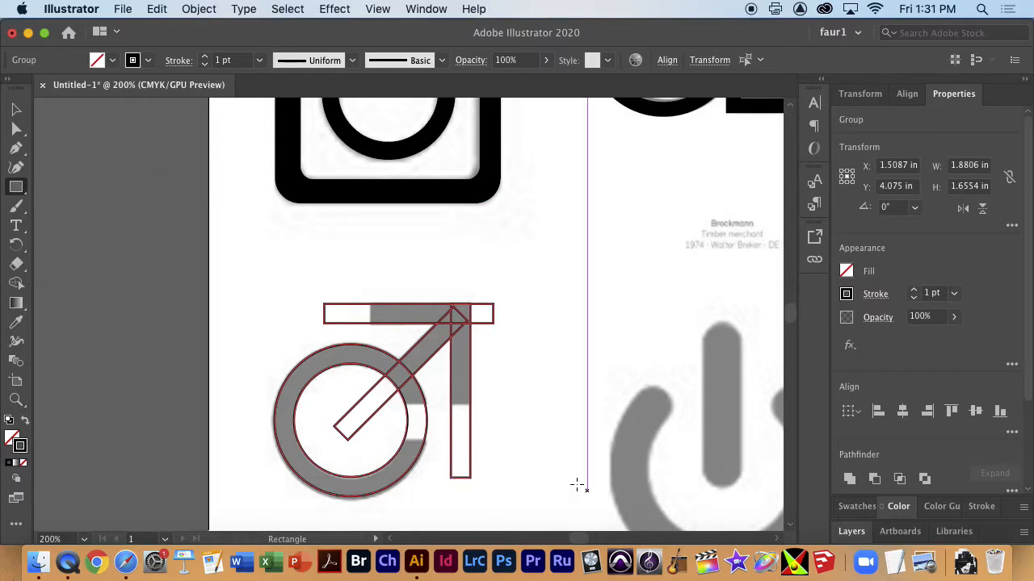
left_click_drag(488, 404, 388, 441)
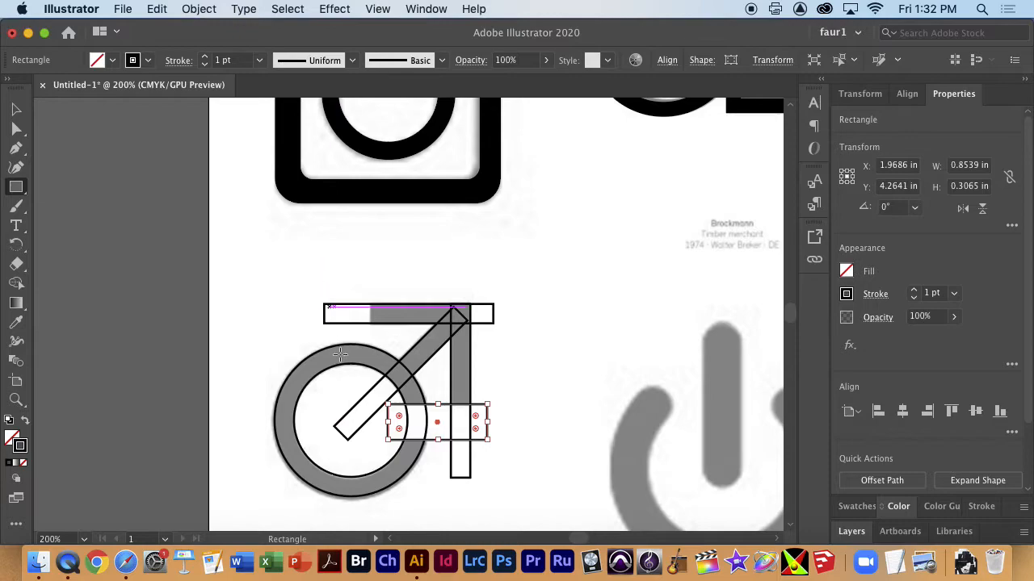
left_click(16, 108)
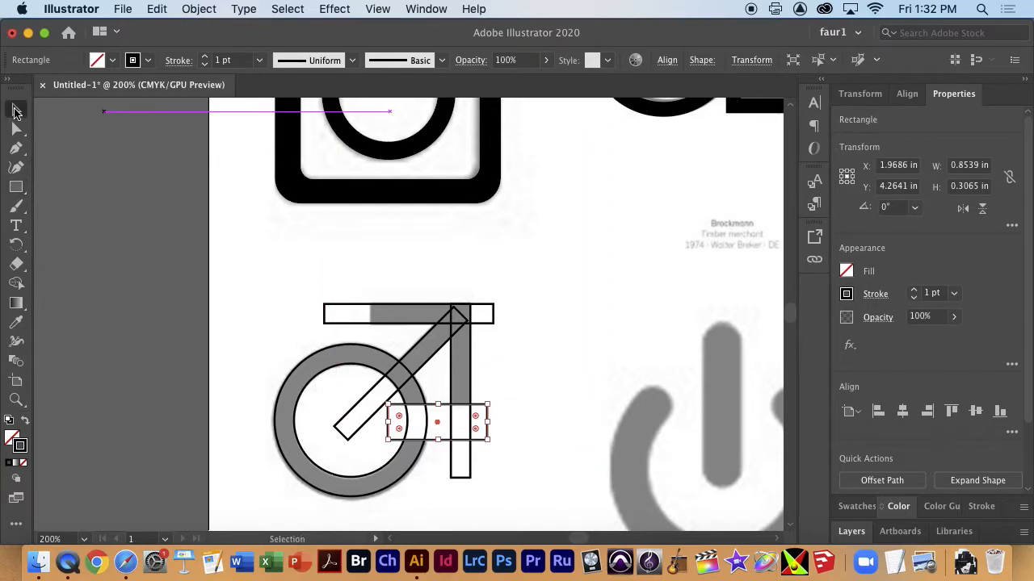
Step: Shorten the arrow's horizontal bar so its left end lines up with the grey bar of the template
scroll(382, 452, "down", 2)
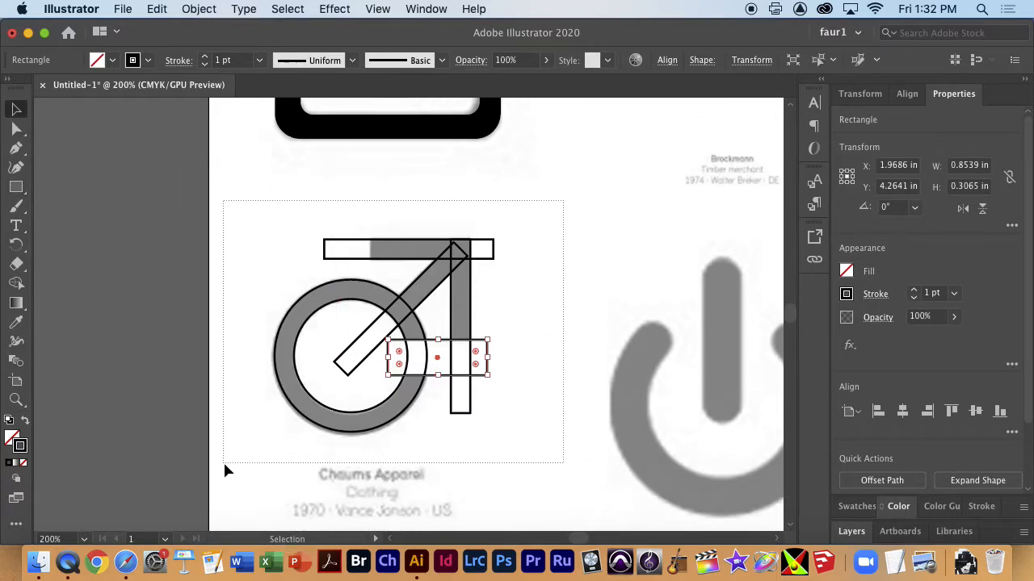
key("super+a")
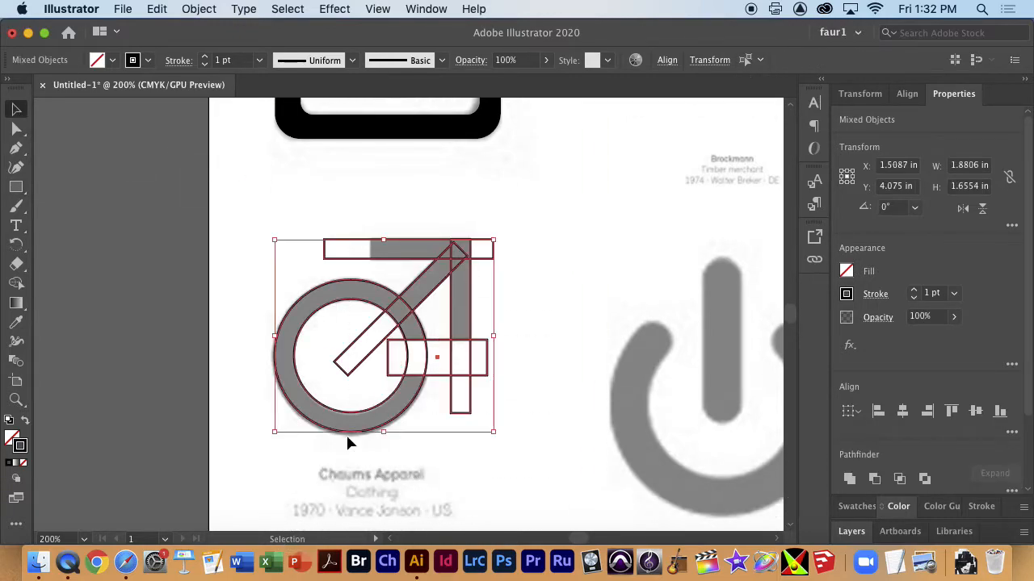
left_click(17, 282)
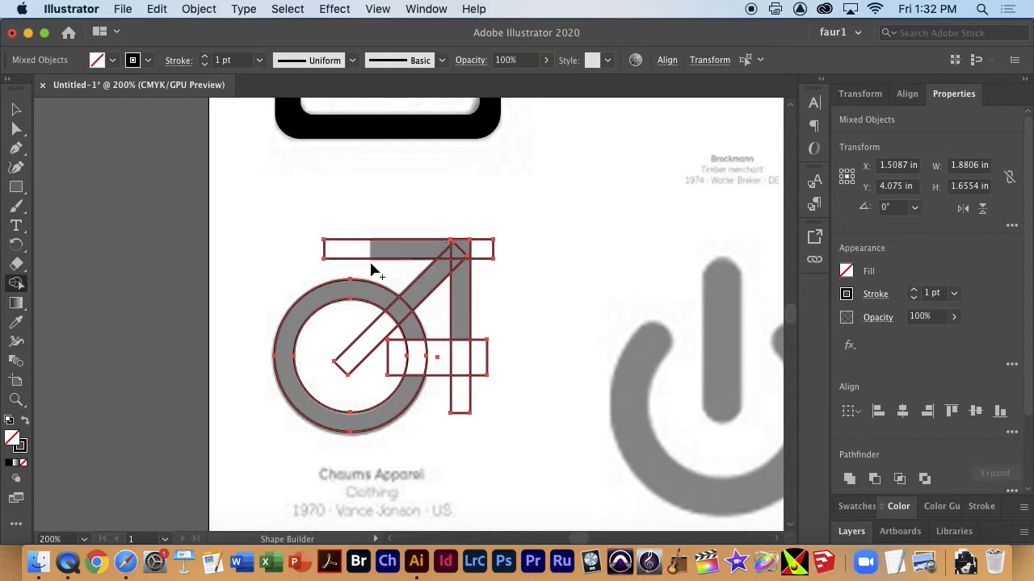
left_click(16, 108)
left_click(321, 254)
left_click(323, 256)
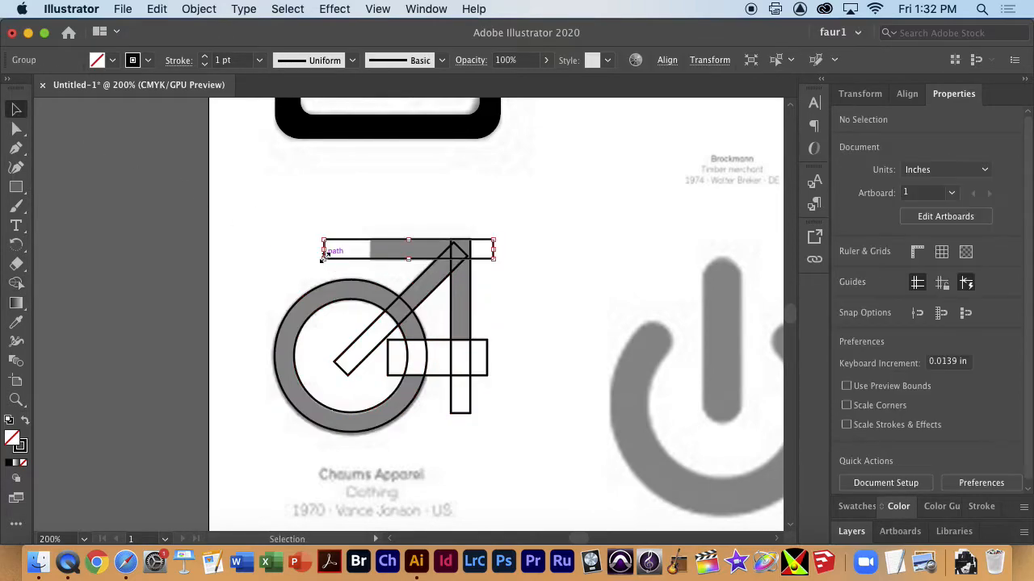
left_click_drag(325, 249, 370, 245)
left_click(533, 352)
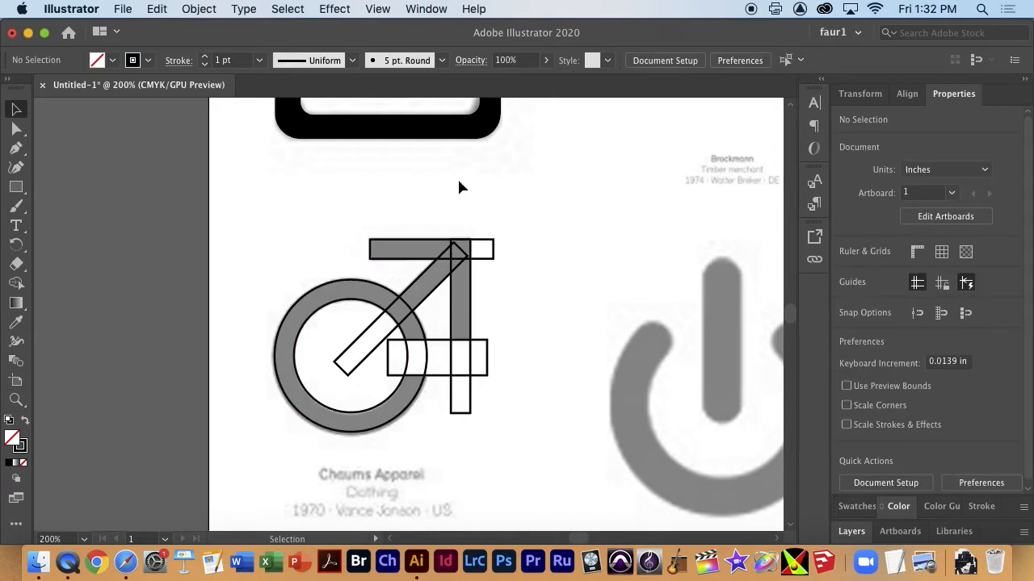
Step: Delete the excess regions inside the ring, in its gap, below the vertical bar and beyond the arrow's corner with Shape Builder
left_click_drag(208, 192, 505, 514)
left_click(16, 283)
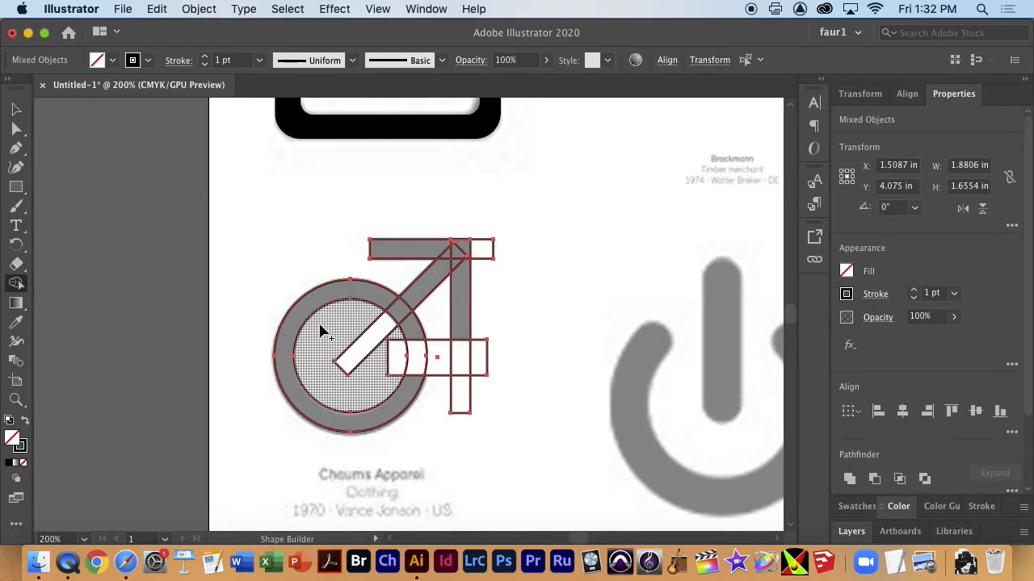
mouse_move(341, 343)
left_mouse_down()
mouse_move(384, 363)
mouse_move(445, 353)
mouse_move(498, 362)
mouse_move(462, 416)
mouse_move(461, 441)
left_mouse_up()
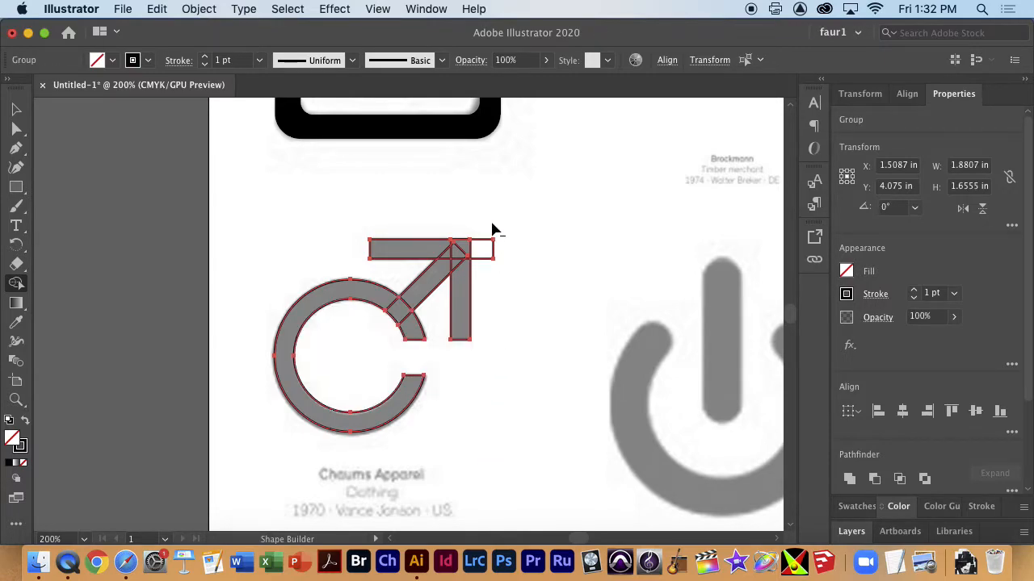
left_click_drag(496, 284, 496, 297)
Step: Merge the remaining ring and arrow pieces into one continuous shape with Shape Builder
left_click_drag(406, 313, 417, 302)
left_click_drag(449, 259, 845, 297)
mouse_move(503, 287)
left_mouse_down()
mouse_move(450, 244)
mouse_move(404, 240)
left_mouse_up()
key("space")
left_click_drag(519, 311, 666, 62)
left_click_drag(430, 430, 629, 118)
left_click_drag(630, 356, 589, 266)
key("super+minus")
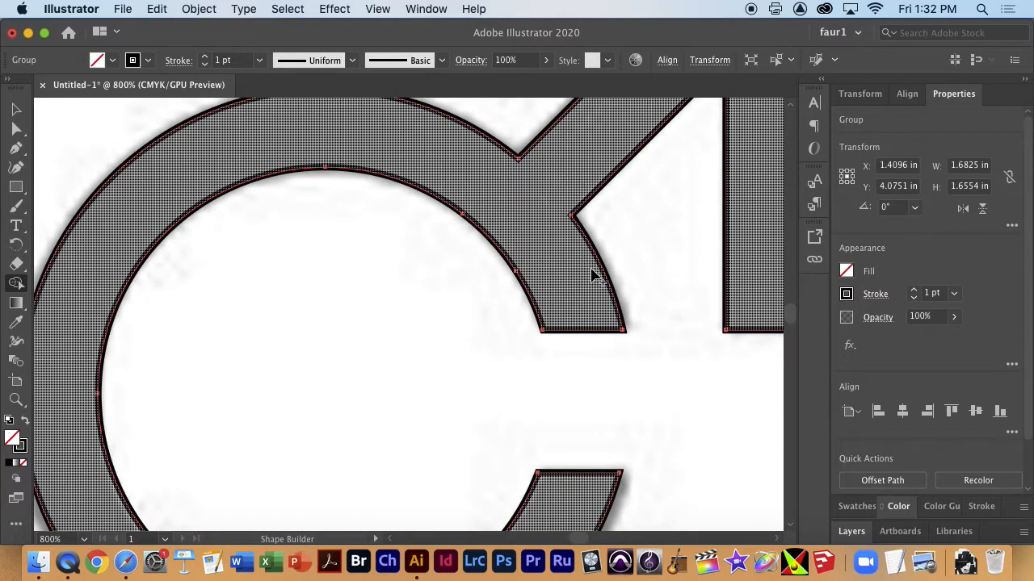
key("super+minus")
key("super+minus")
key("super+minus")
key("super+minus")
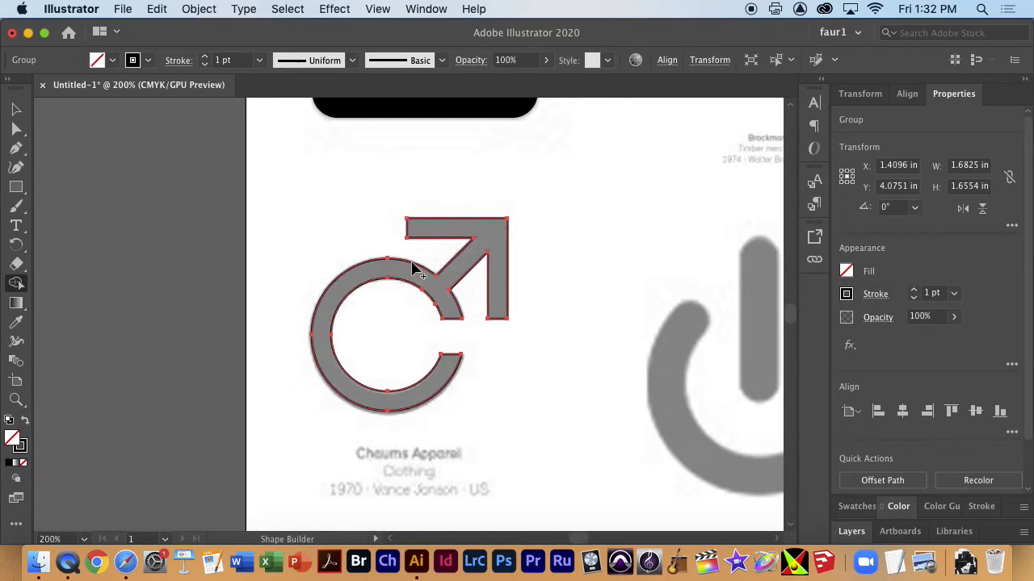
Step: Swap the merged logo's fill and stroke to make it solid black, and shift it slightly over the template
left_click(25, 423)
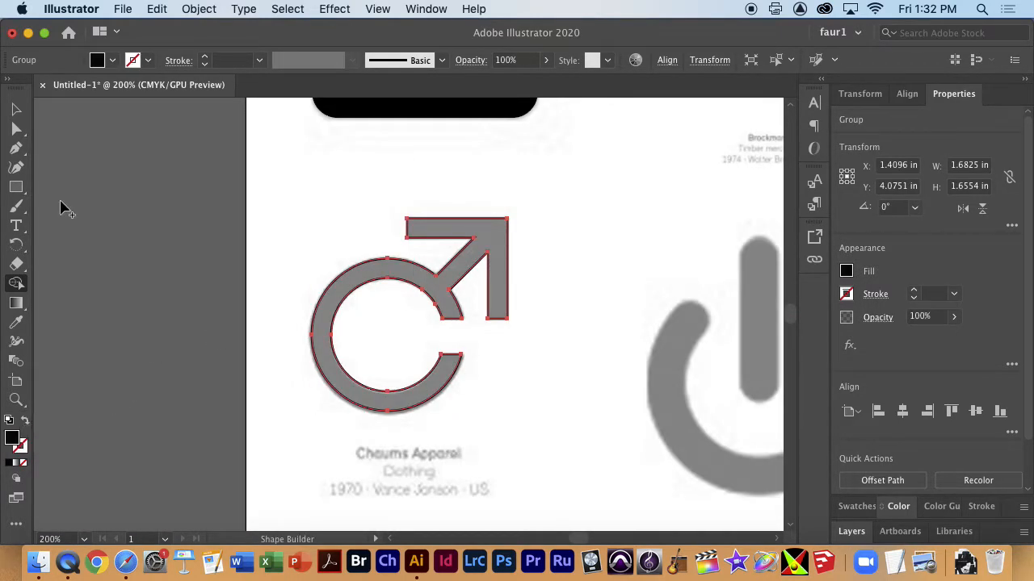
left_click(16, 109)
left_click(26, 424)
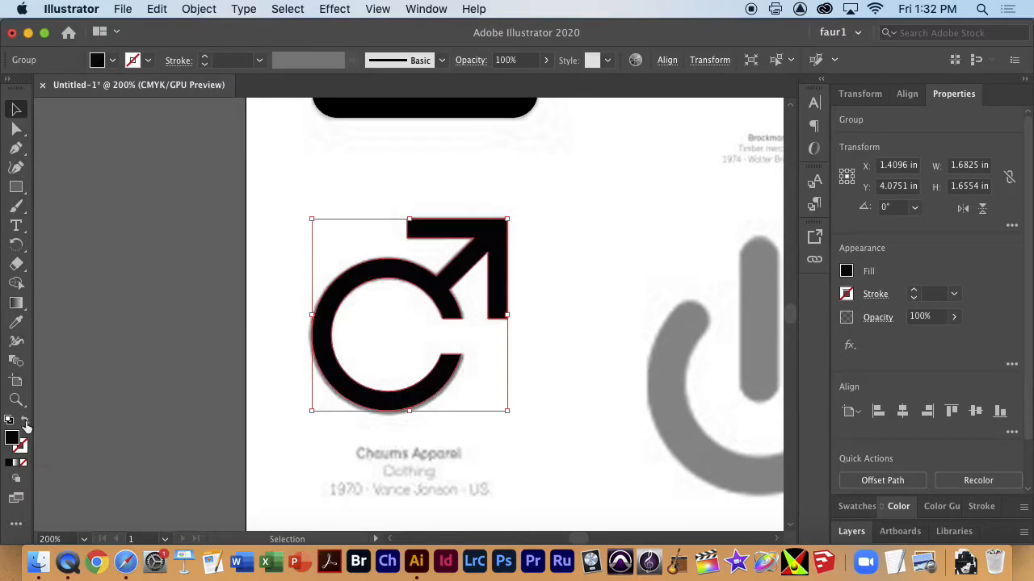
left_click(536, 367)
mouse_move(429, 381)
left_mouse_down()
mouse_move(531, 397)
mouse_move(430, 389)
left_mouse_up()
Step: Draw a vertical line about 1.10 in long down the centre of the power logo's bar and give it a black stroke
left_click_drag(591, 400, 290, 365)
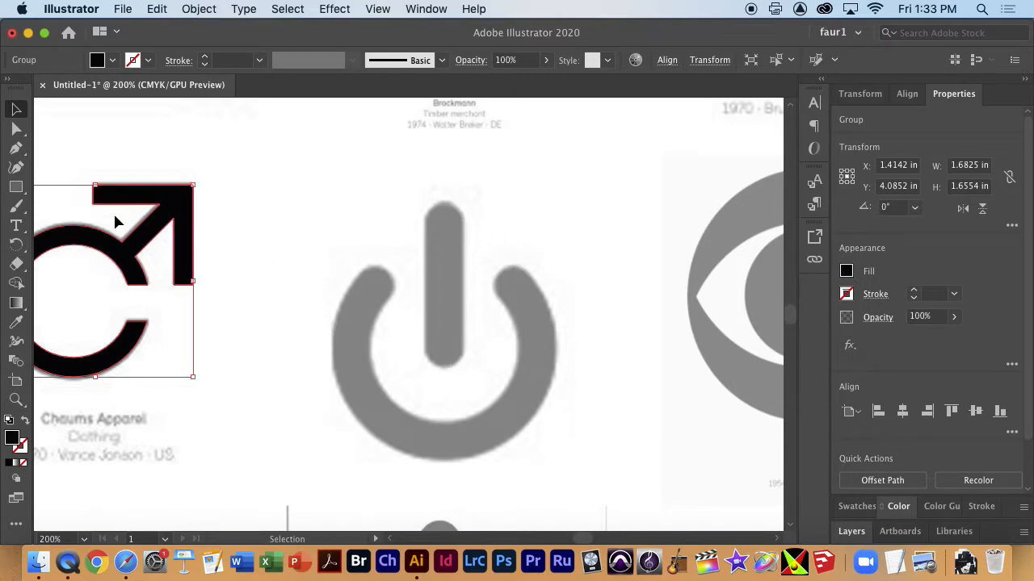
left_click_drag(24, 192, 180, 257)
left_click_drag(447, 346, 445, 218)
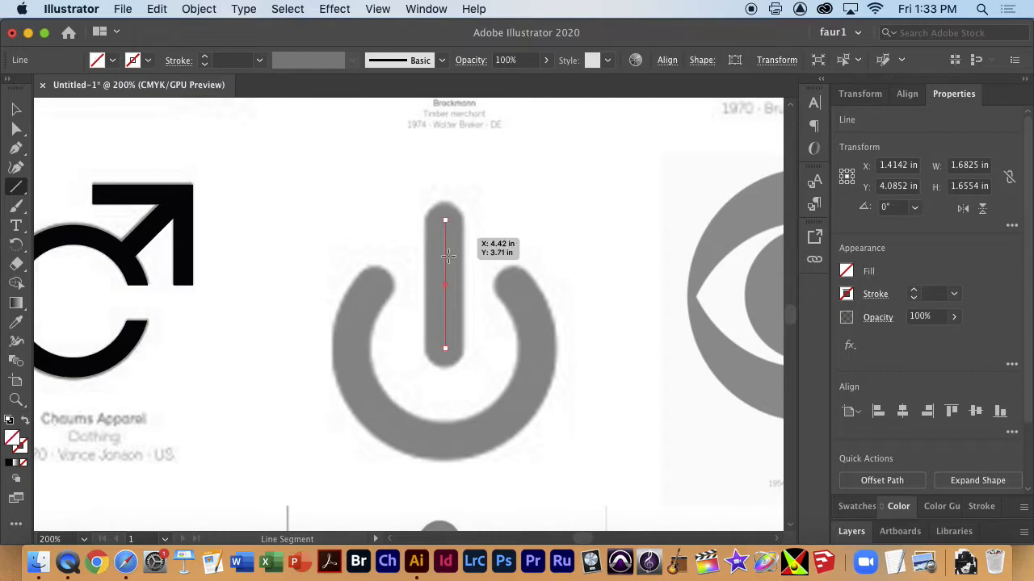
left_click(846, 294)
left_click(704, 352)
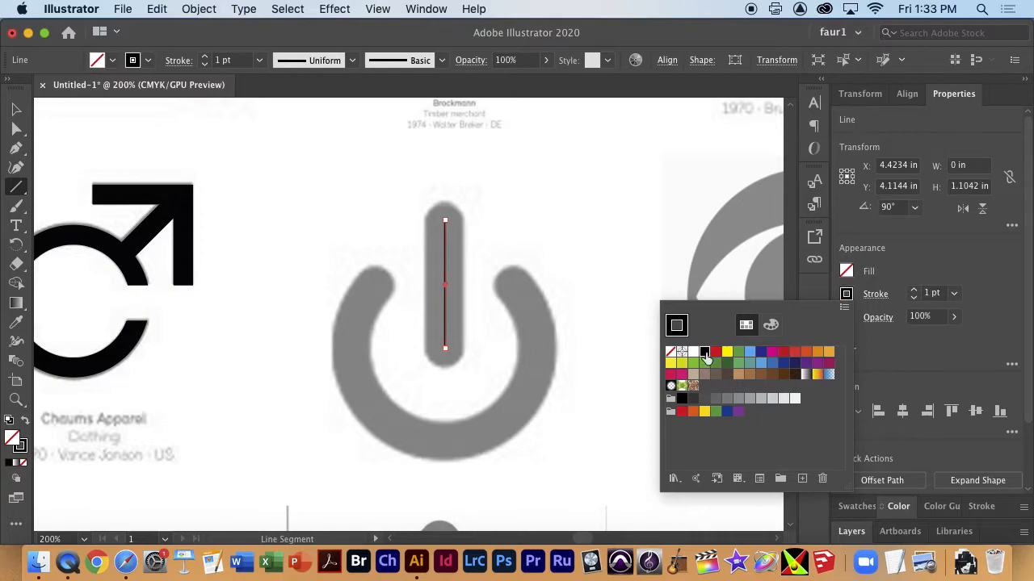
Step: Set the vertical line's stroke weight to 22 pt to match the template bar's width
left_click(913, 289)
left_click(913, 290)
left_click(913, 290)
left_click(914, 291)
left_click(915, 290)
left_click(914, 290)
left_click(915, 290)
left_click(914, 290)
left_click(915, 297)
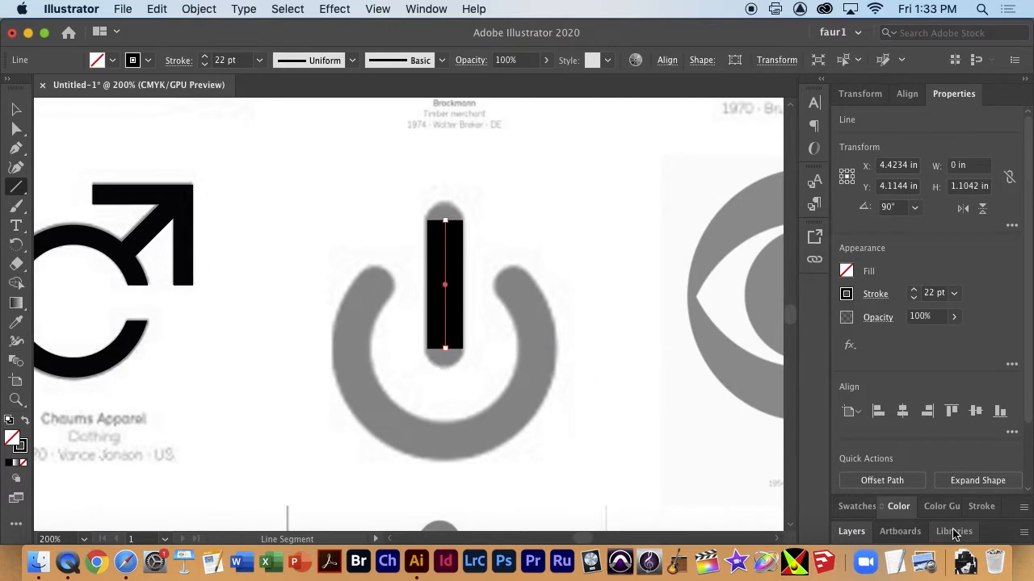
Step: Give the vertical line's stroke round caps
left_click(983, 508)
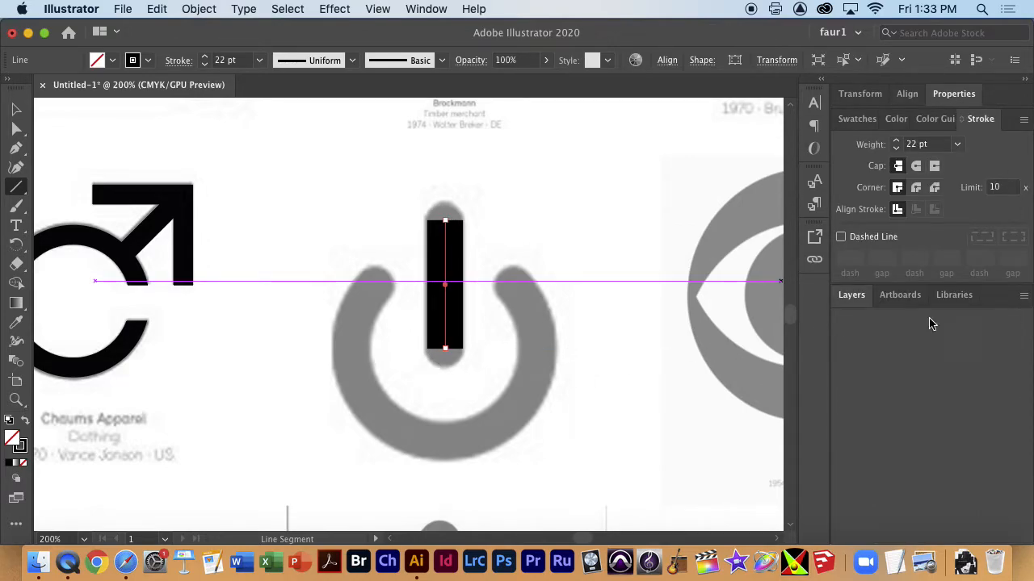
left_click(916, 166)
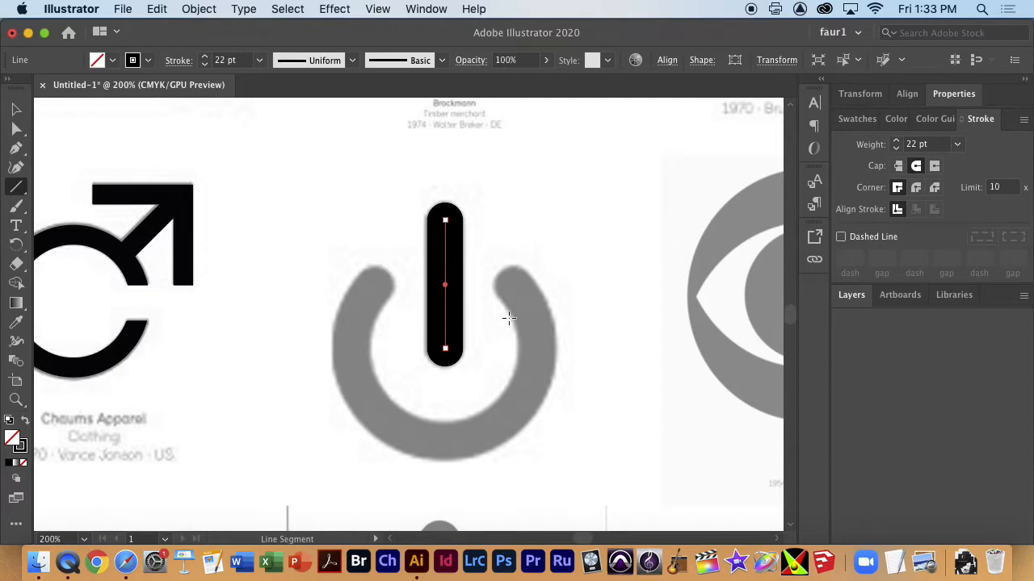
left_click(957, 94)
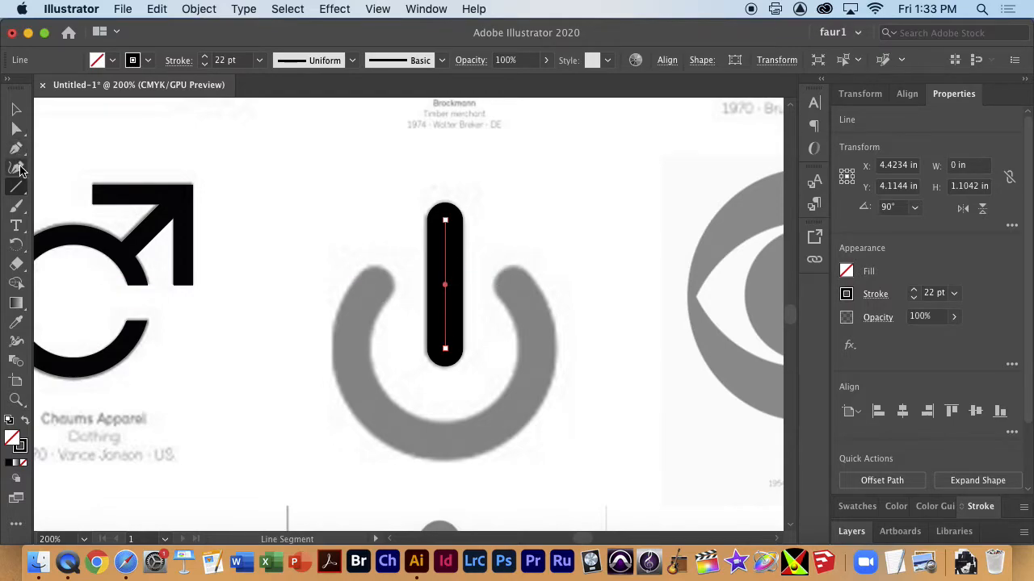
Step: Draw a circle about 1.64 in across over the power logo's ring and align it with the bar on their horizontal centres
left_click_drag(16, 192, 54, 205)
left_click_drag(367, 240, 514, 439)
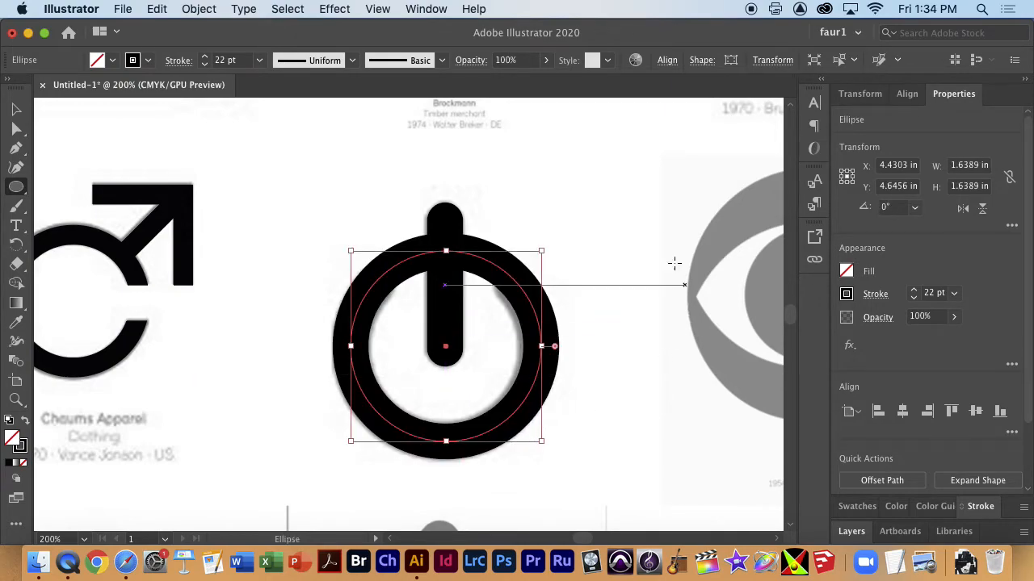
left_click(15, 110)
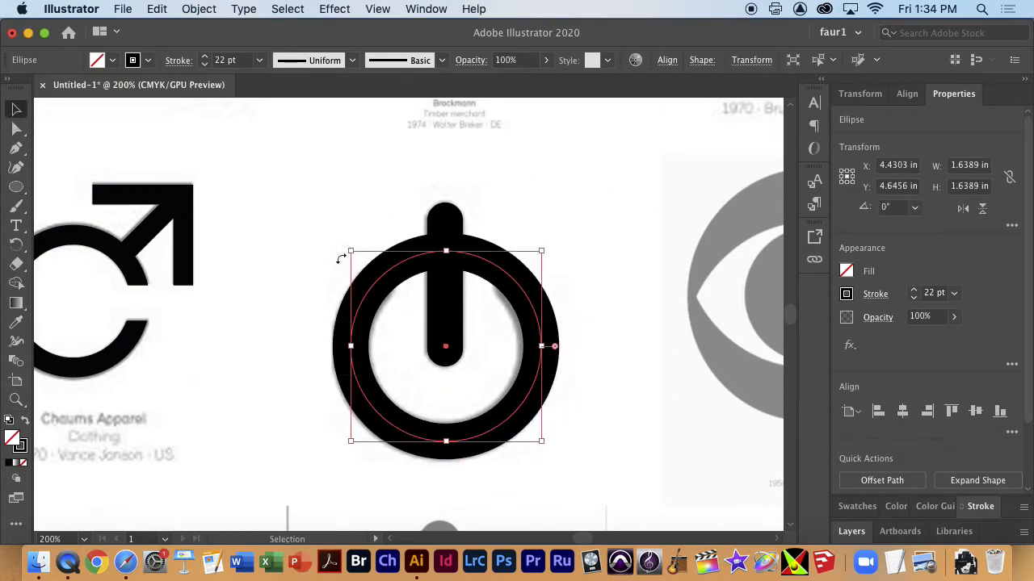
left_click_drag(454, 317, 457, 320)
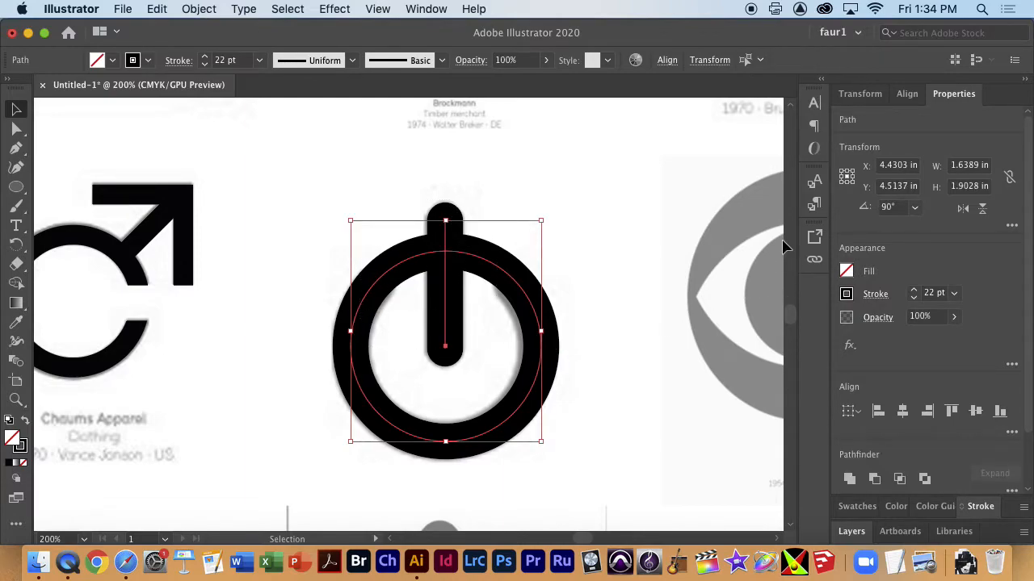
left_click(907, 94)
left_click(874, 138)
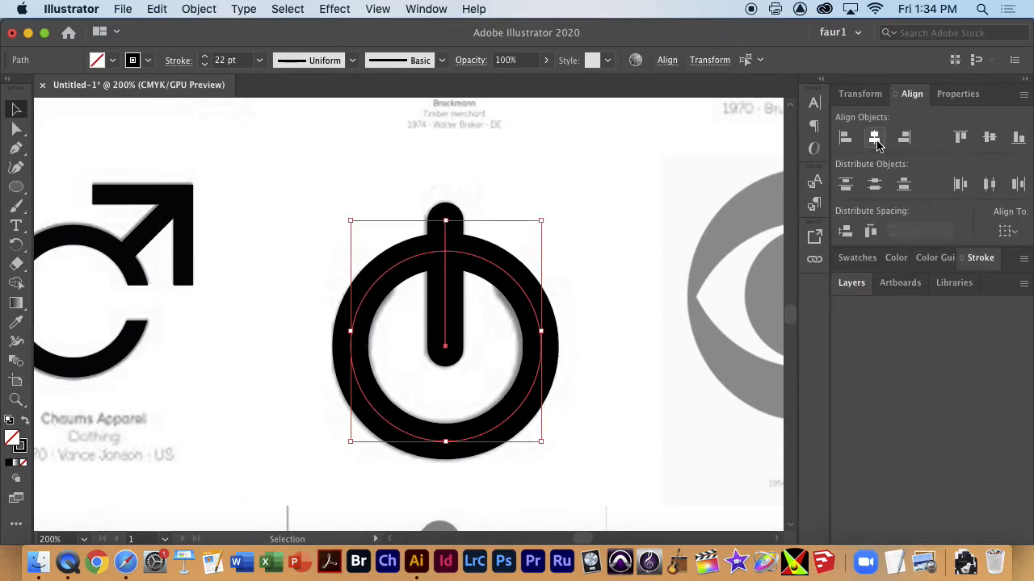
left_click(989, 138)
key("super+z")
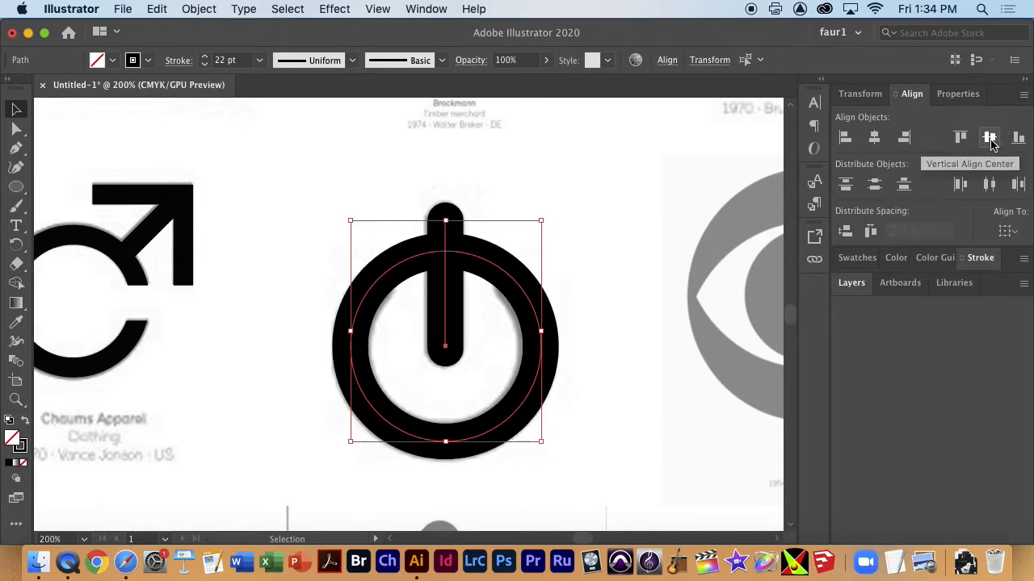
left_click(595, 237)
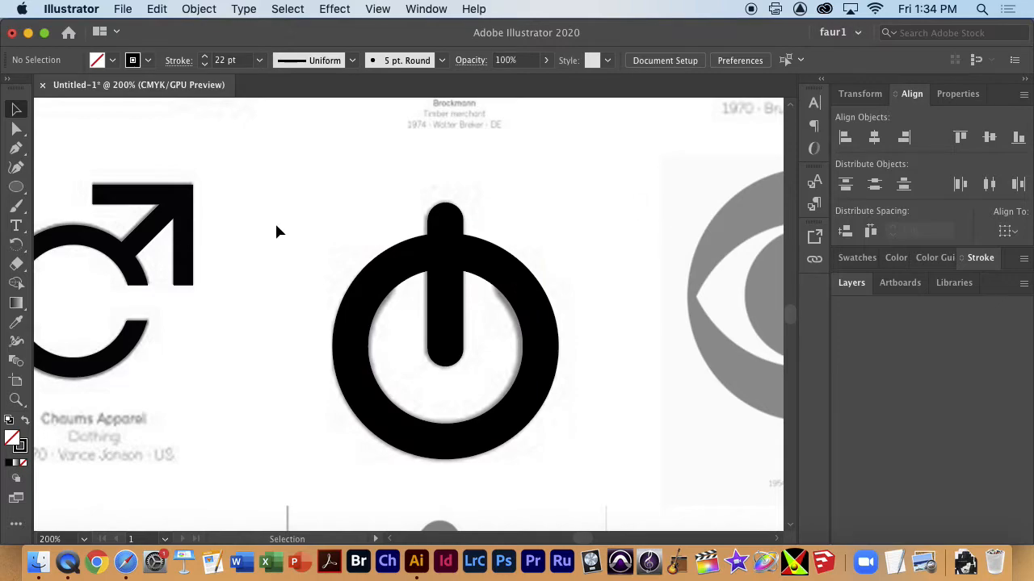
Step: Expand the power logo's bar and circle strokes into filled shapes
left_click(419, 312)
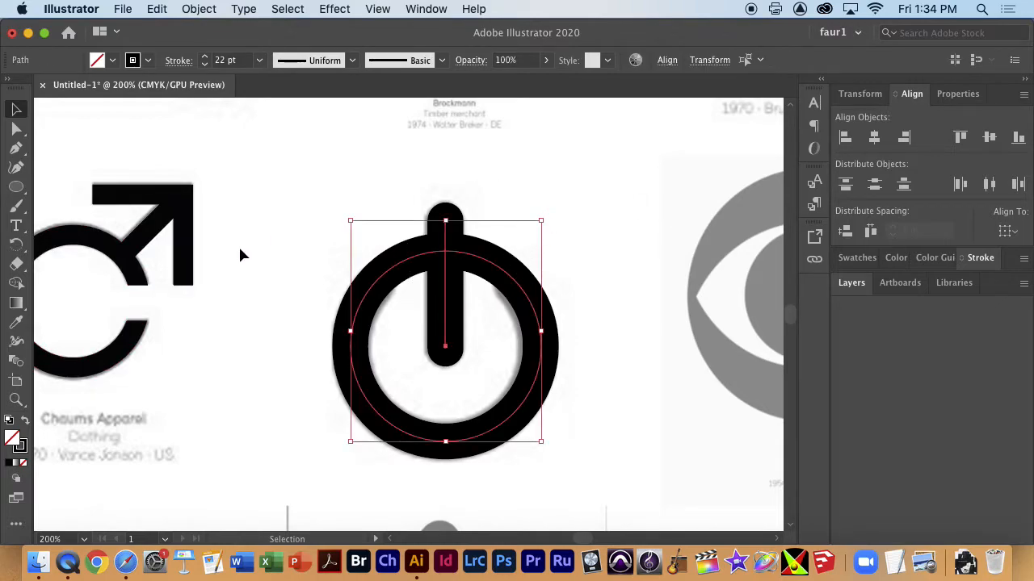
left_click(197, 9)
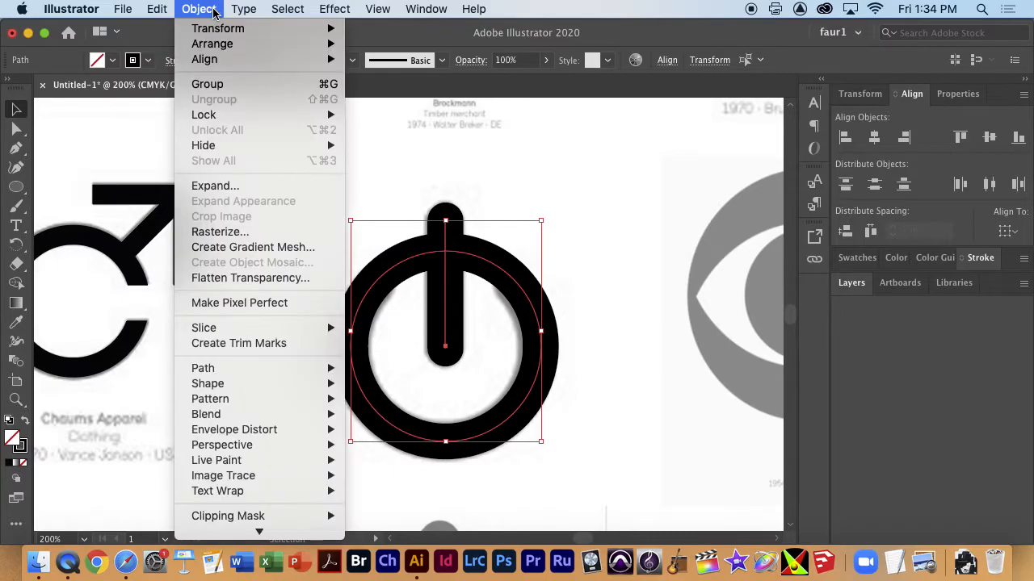
mouse_move(253, 9)
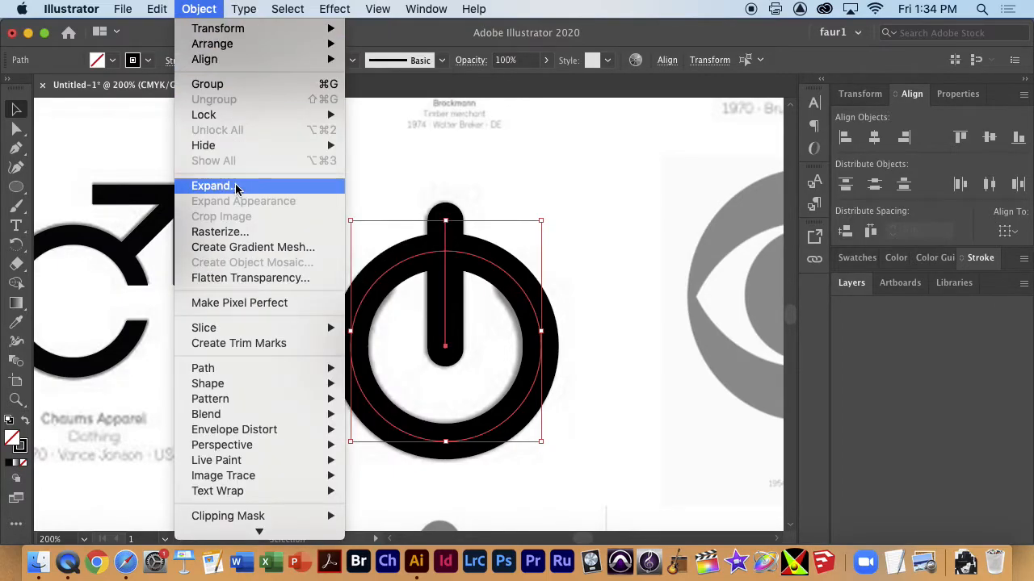
left_click(239, 184)
left_click(693, 472)
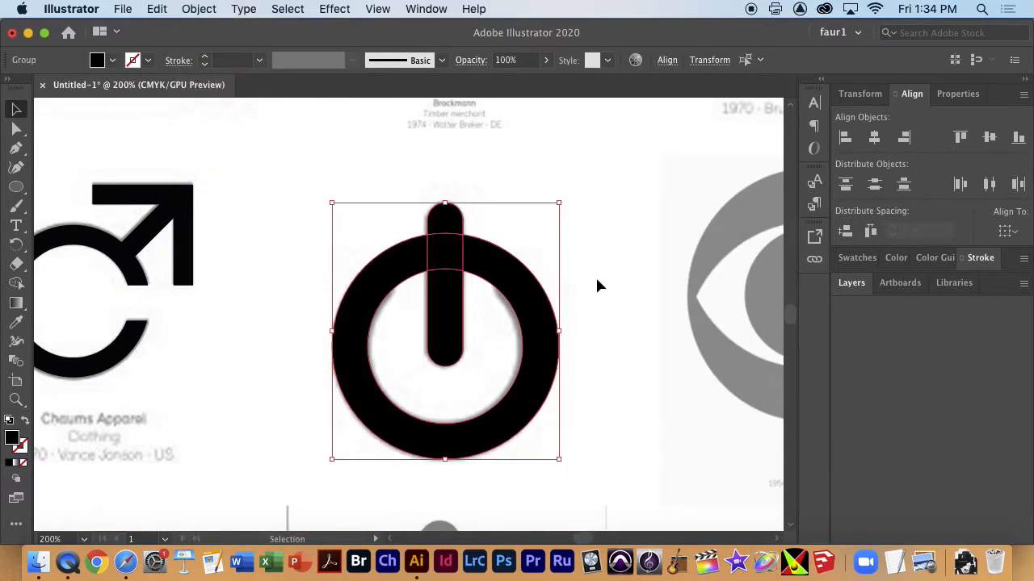
left_click(598, 279)
Step: Swap fill and stroke on the expanded bar and ring so they show as outlines over the template
left_click(447, 319)
left_click(373, 282)
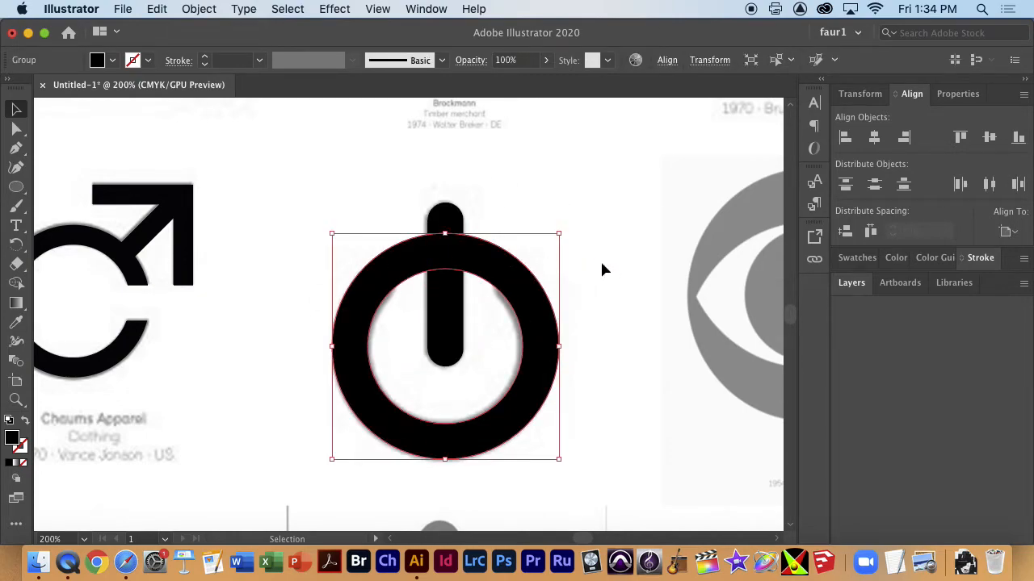
left_click(640, 270)
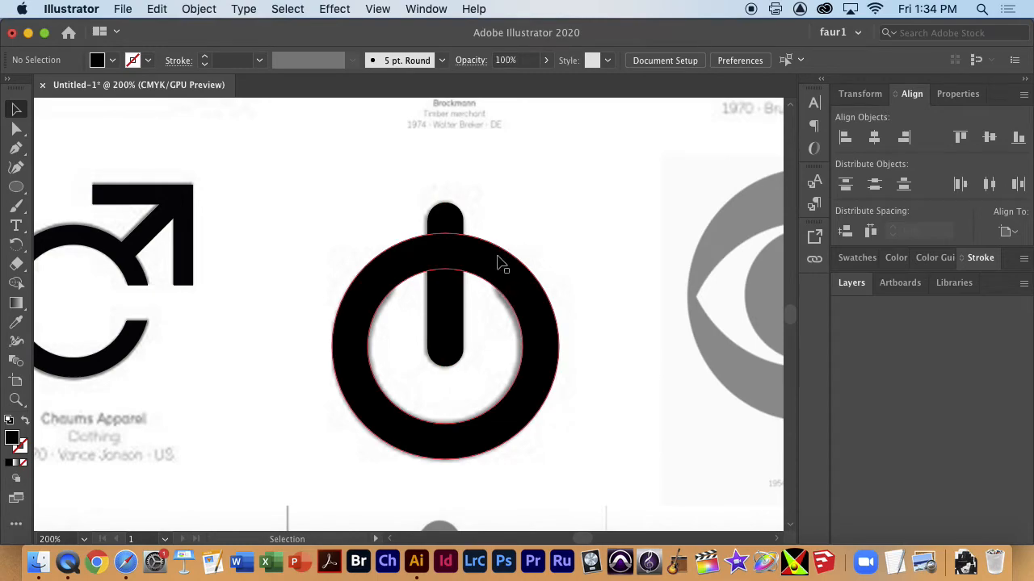
left_click(406, 307)
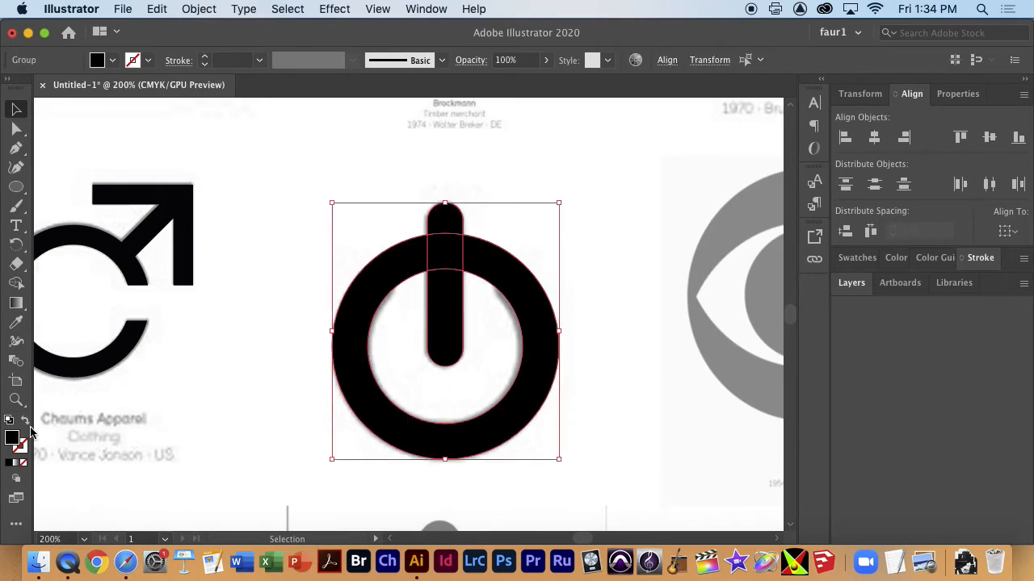
left_click(25, 421)
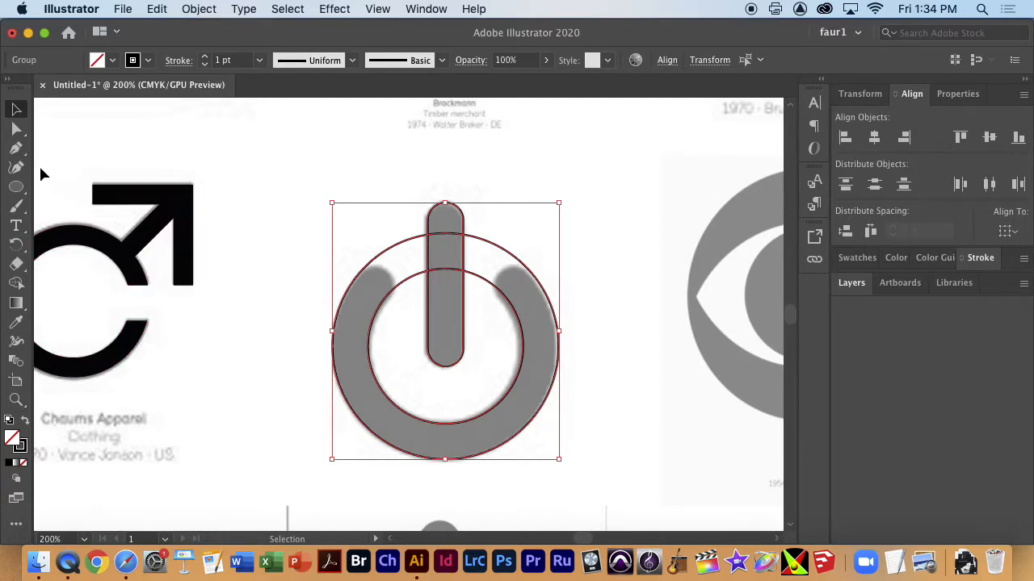
Step: Draw small circles over the rounded left and right ends of the power logo's ring, fitted between its inner and outer outlines
left_click(17, 188)
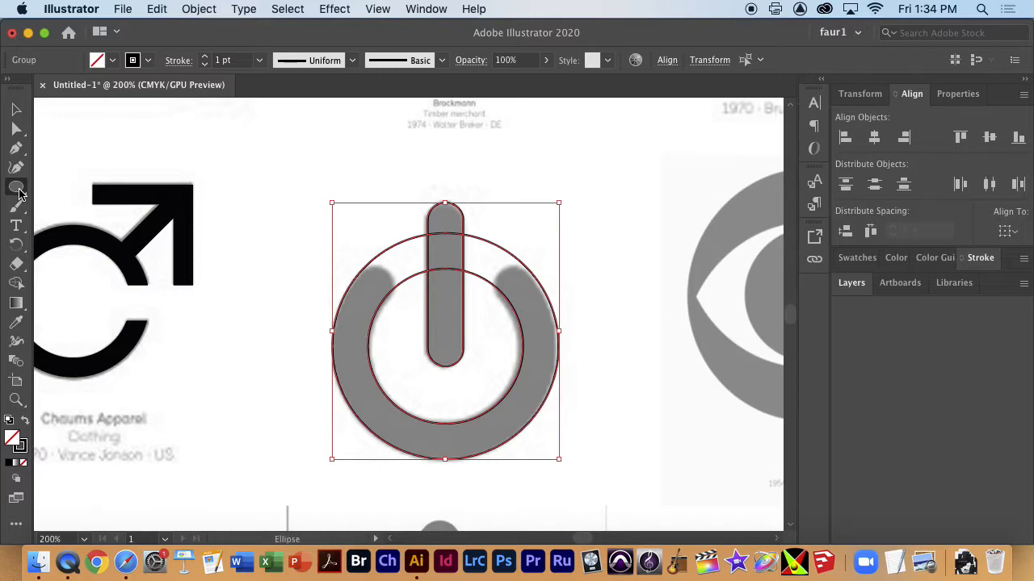
left_click_drag(359, 273, 387, 302)
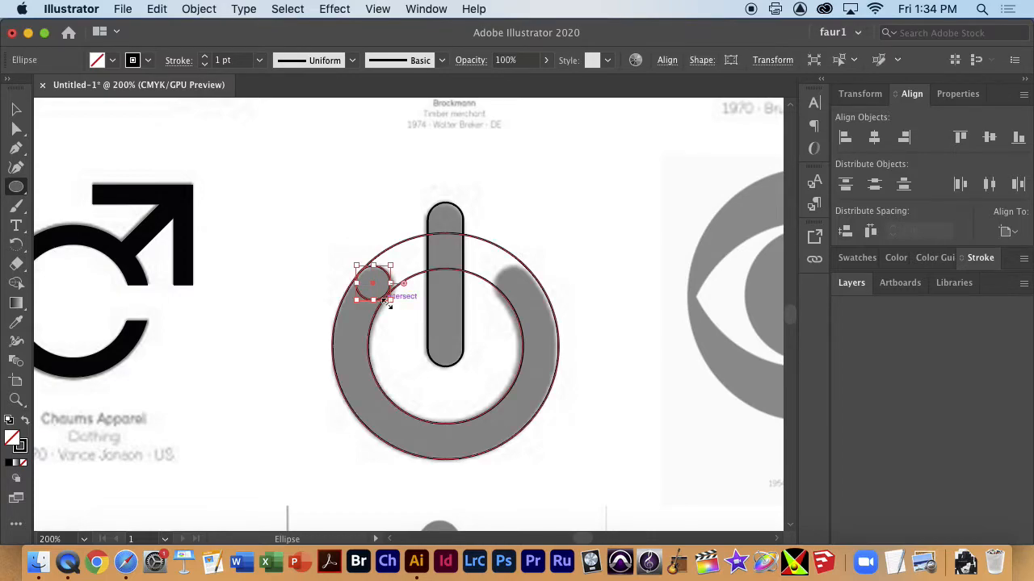
key("super+space")
left_click_drag(507, 274, 922, 339)
mouse_move(482, 292)
left_mouse_down()
mouse_move(463, 258)
mouse_move(644, 341)
mouse_move(604, 280)
mouse_move(613, 277)
left_mouse_up()
left_click_drag(611, 278, 611, 277)
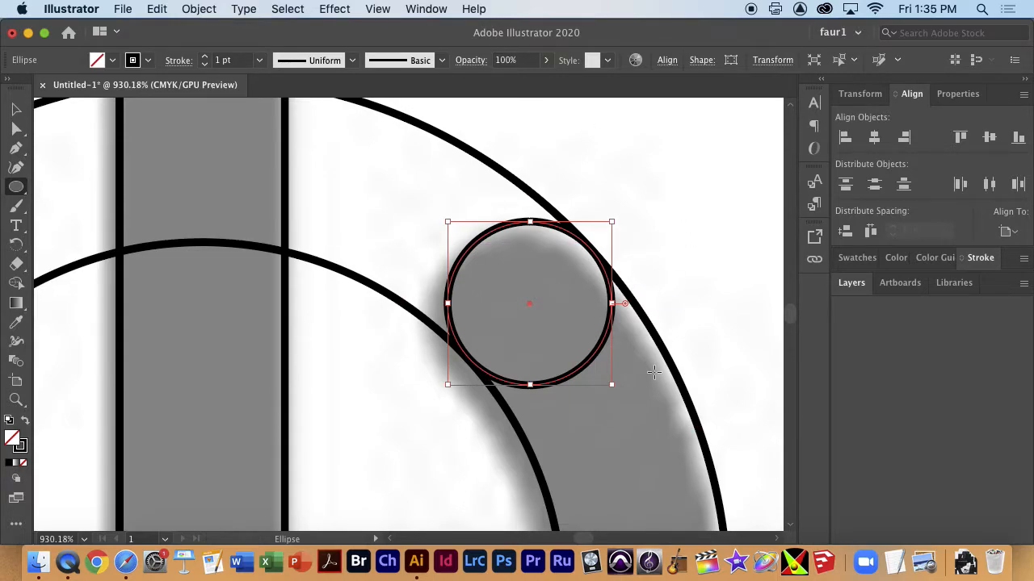
Step: Try to merge the small left circle with the power logo's ring using Shape Builder
key("super+minus")
key("super+minus")
key("super+minus")
key("super+minus")
key("super+minus")
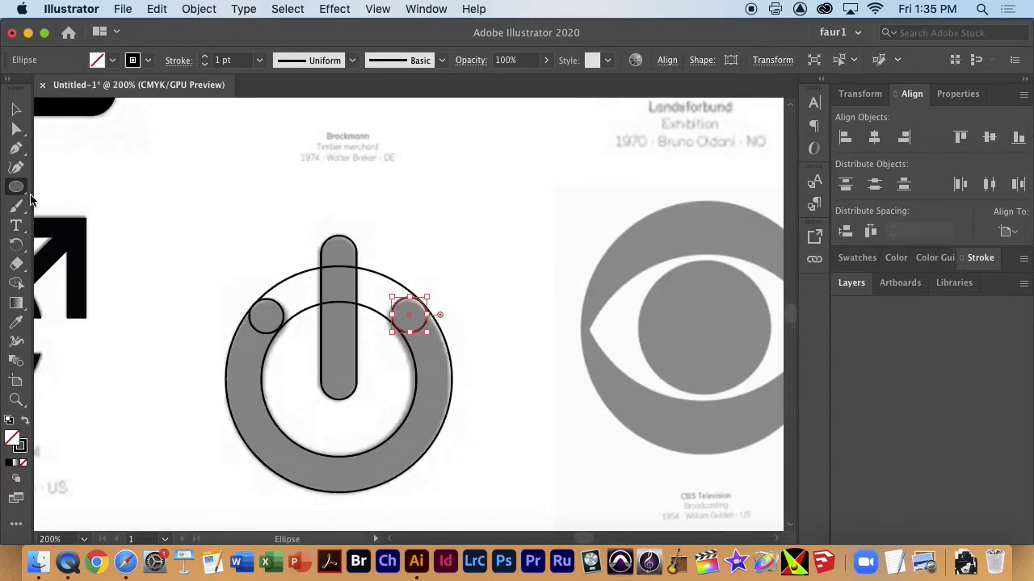
left_click(16, 109)
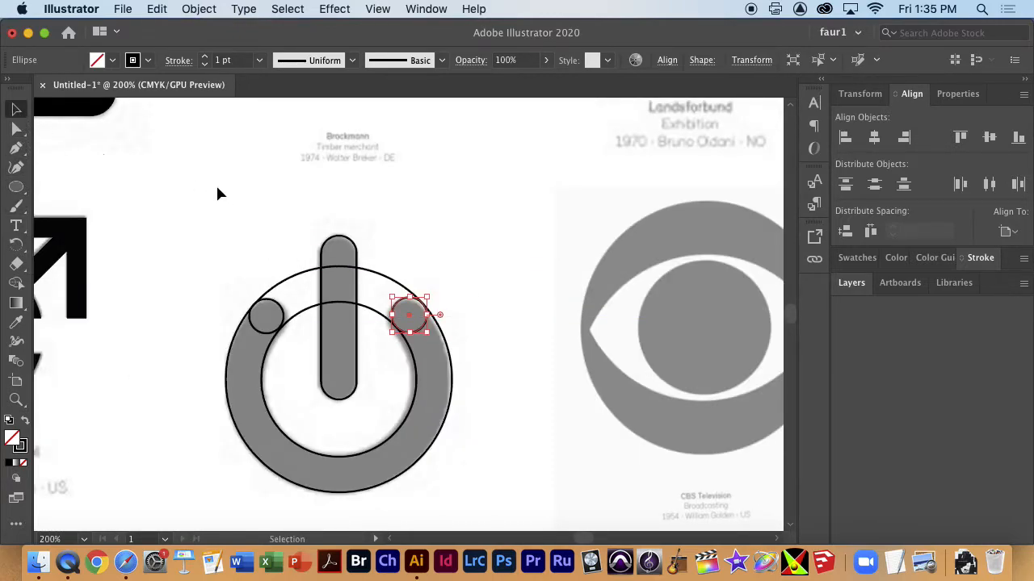
left_click_drag(192, 202, 490, 507)
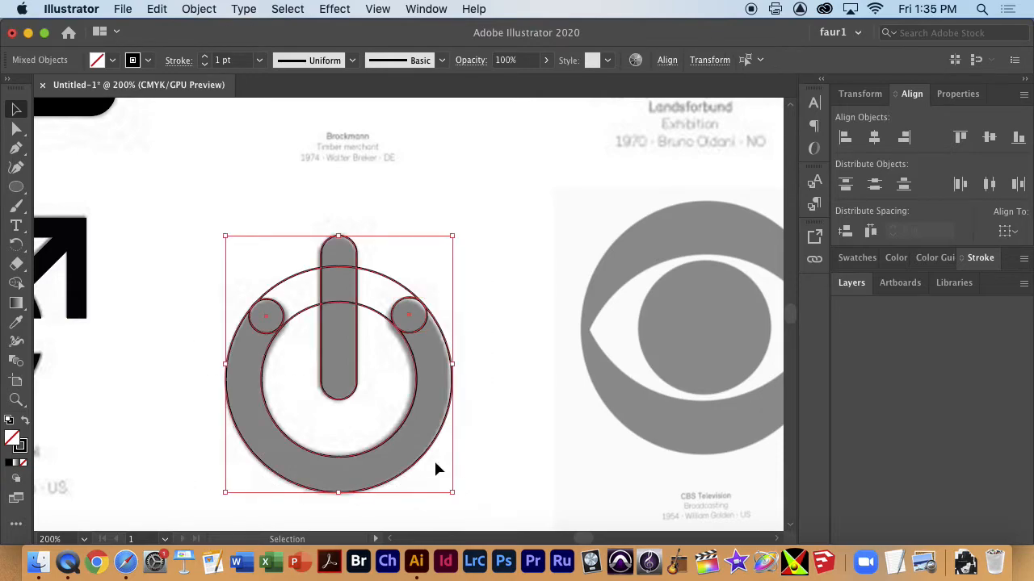
left_click(16, 282)
left_click_drag(273, 322, 254, 352)
key("super+z")
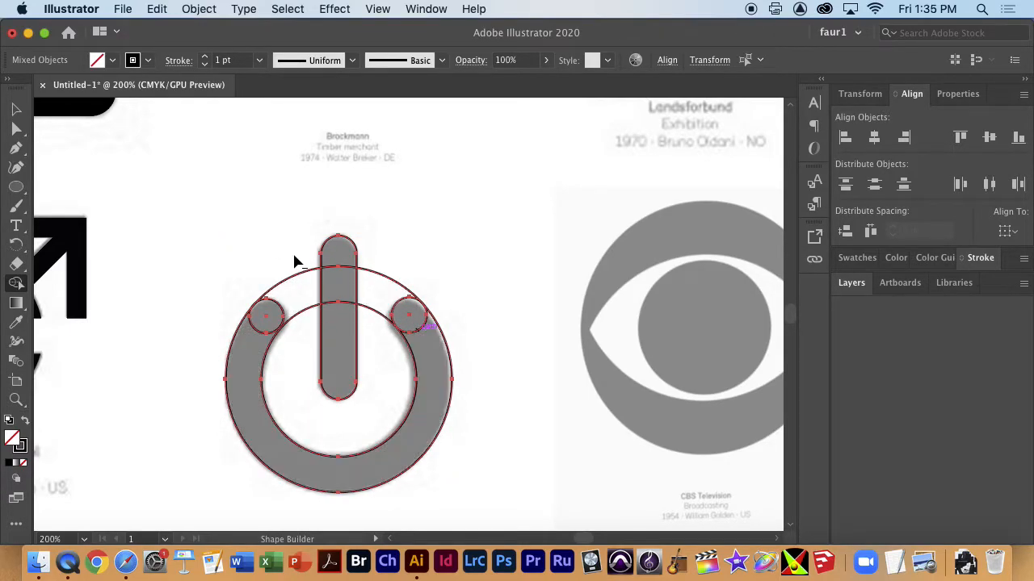
Step: Try to remove the ring's upper section between the two small circles with Shape Builder
left_click(307, 321, "alt")
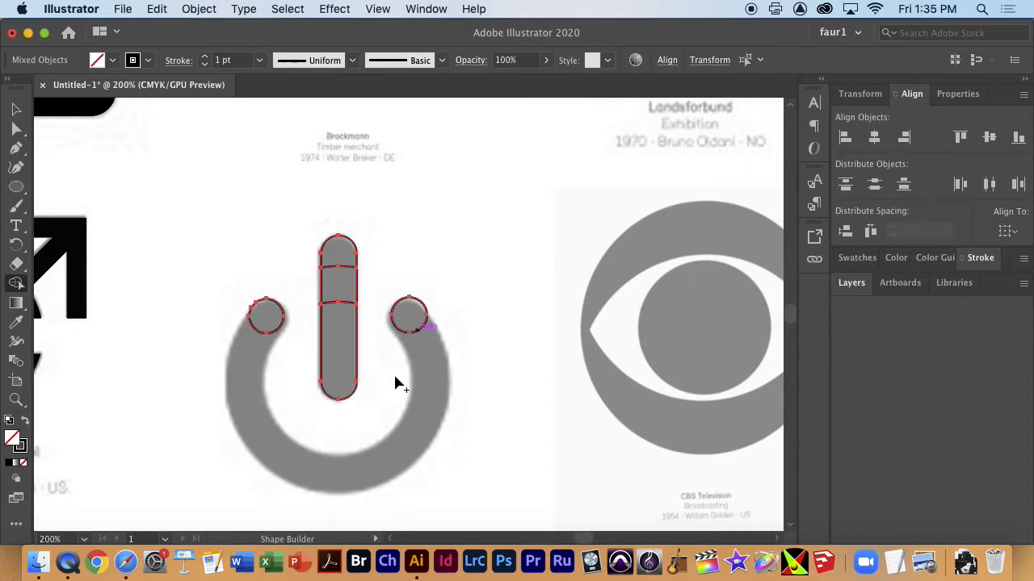
key("super+z")
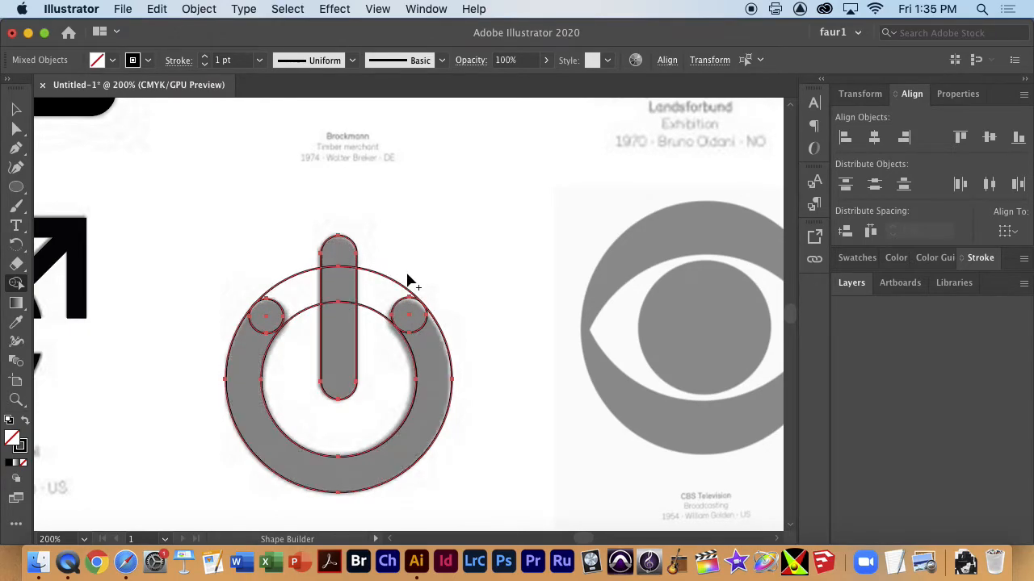
left_click(16, 110)
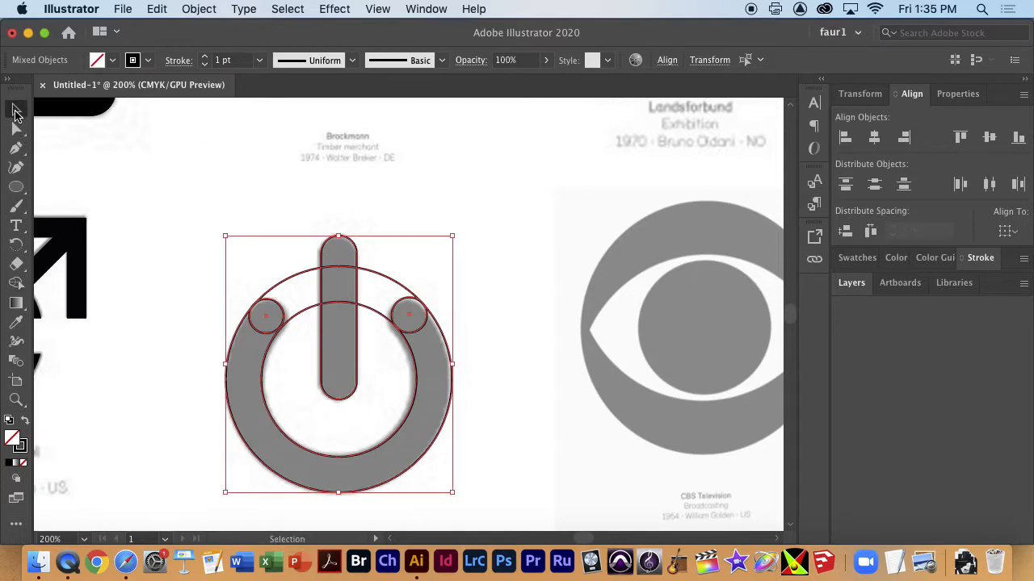
left_click(252, 329)
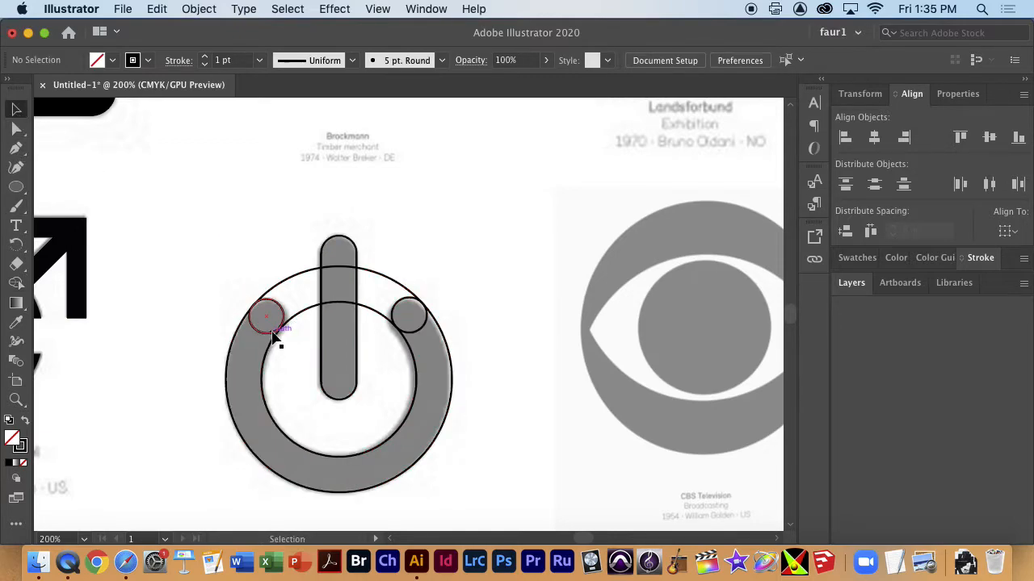
Step: Draw a closed six-point Pen path around the ring's open upper section, with slanted edges cutting through both small end circles
scroll(274, 337, "up", 5)
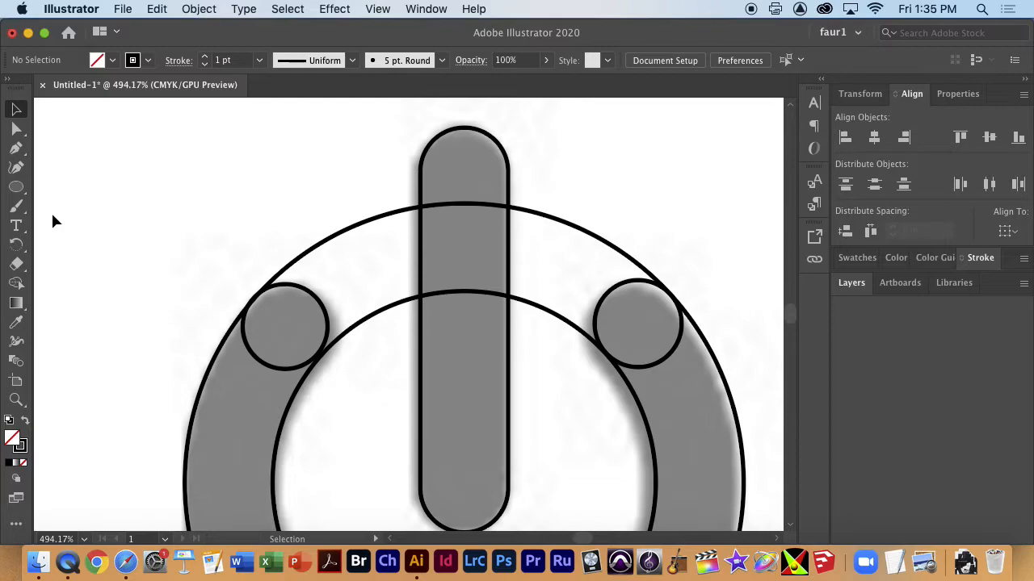
left_click(232, 347)
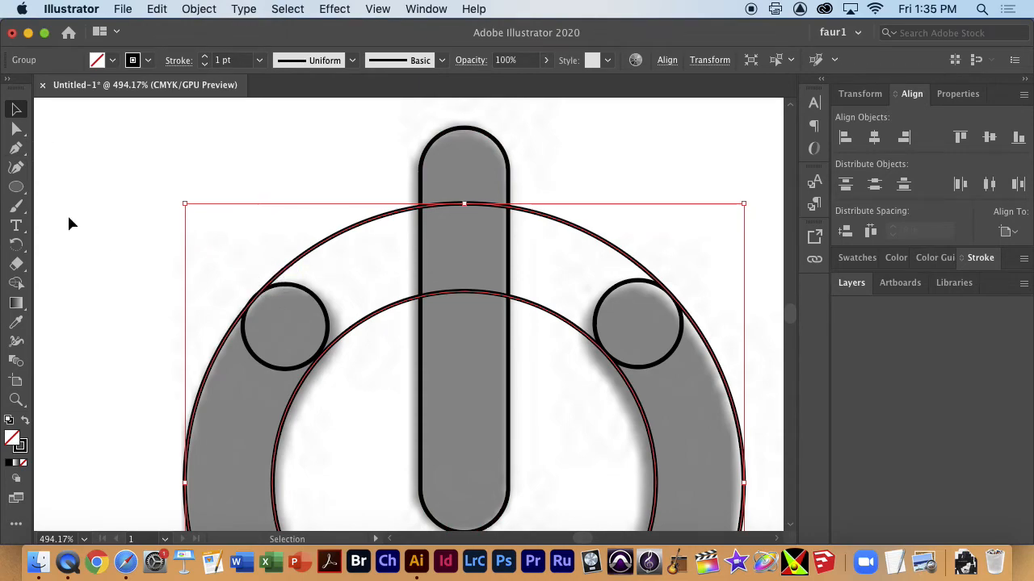
left_click(18, 149)
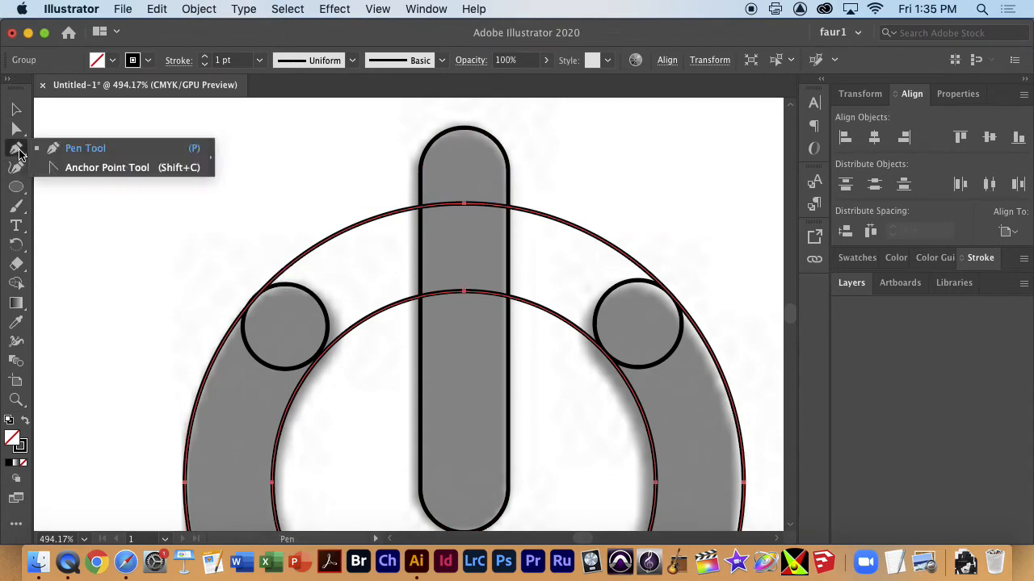
left_click(236, 285)
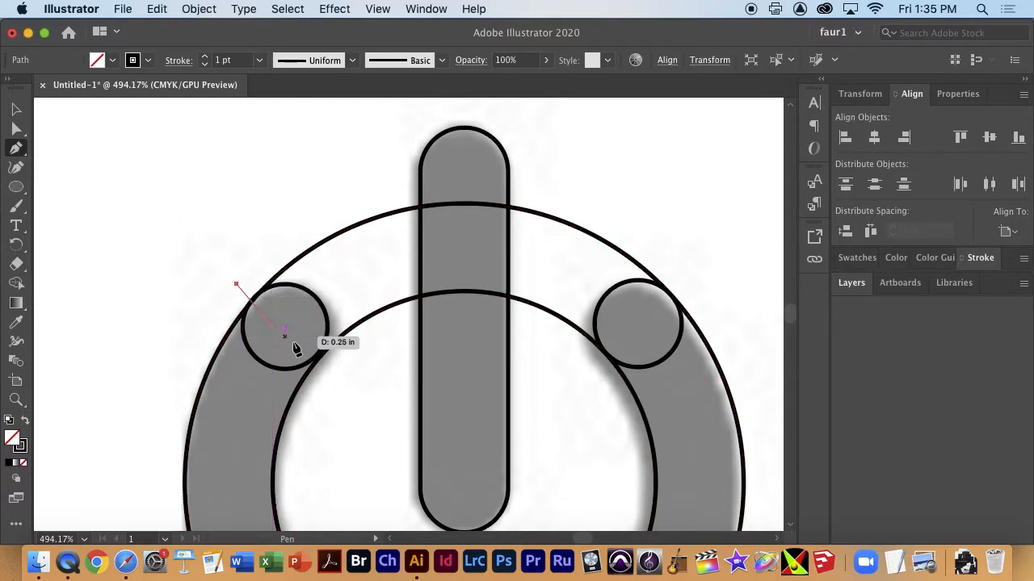
left_click(336, 371)
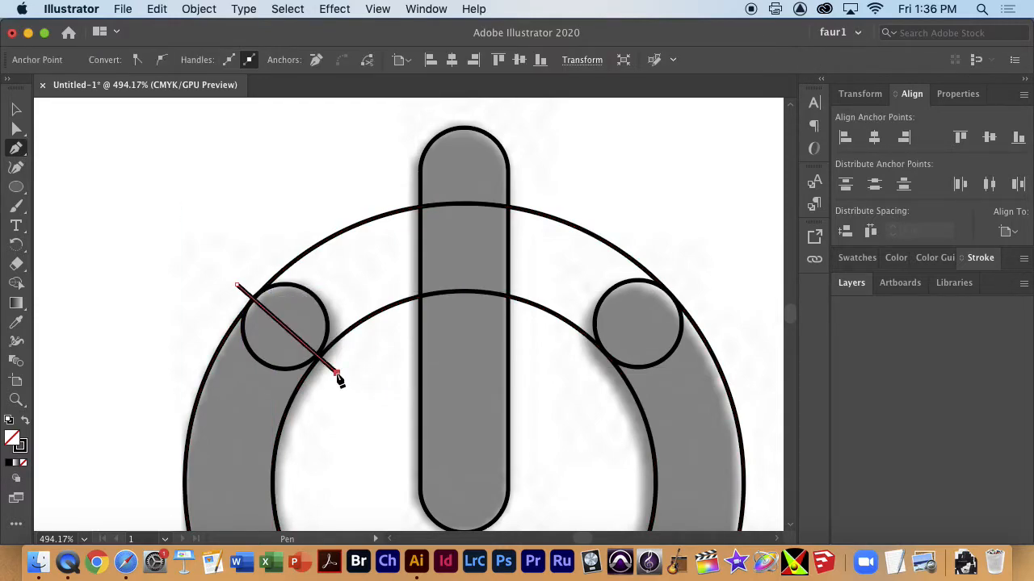
left_click(585, 370)
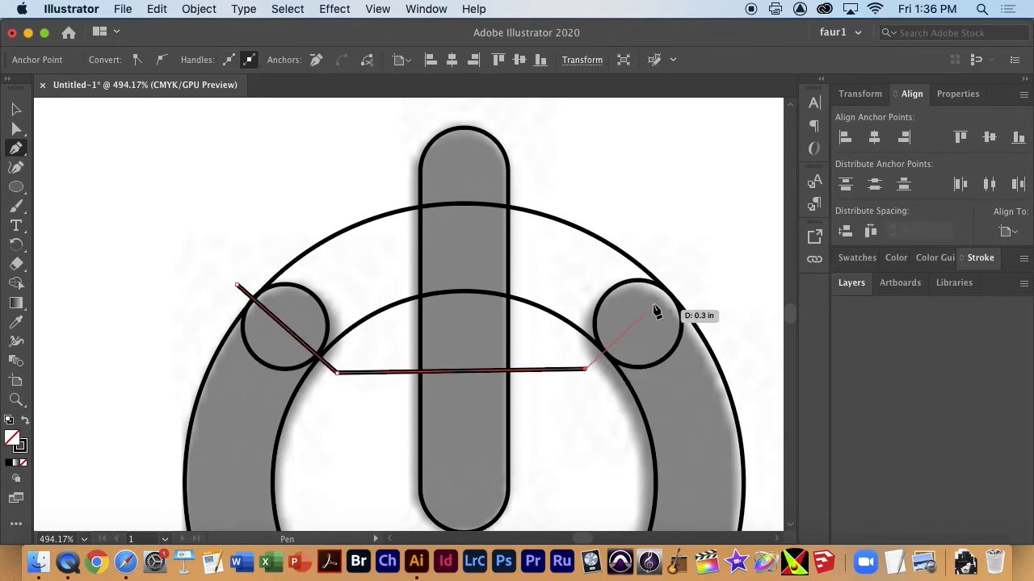
left_click(686, 281)
left_click(675, 127)
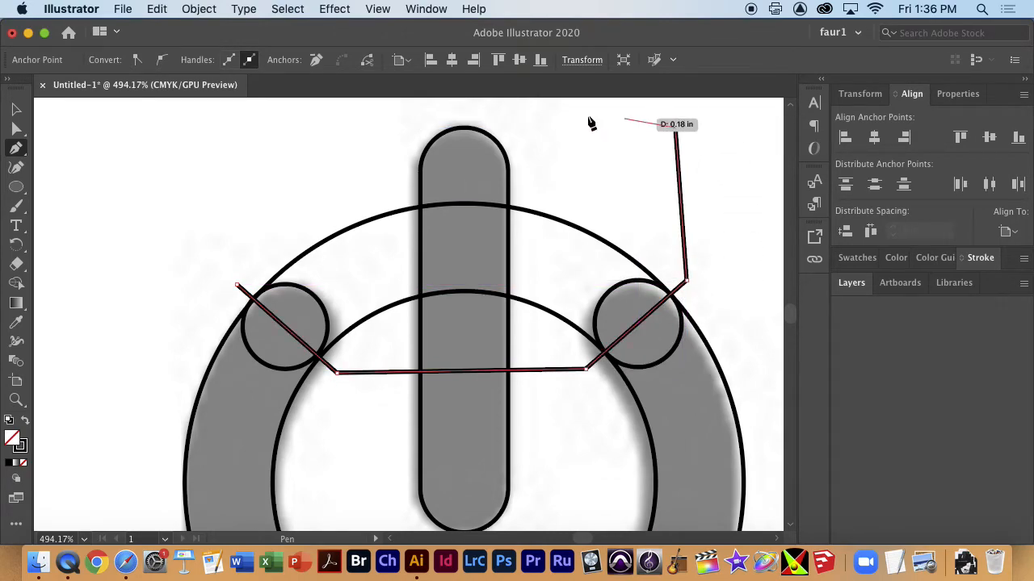
left_click(298, 112)
left_click(237, 285)
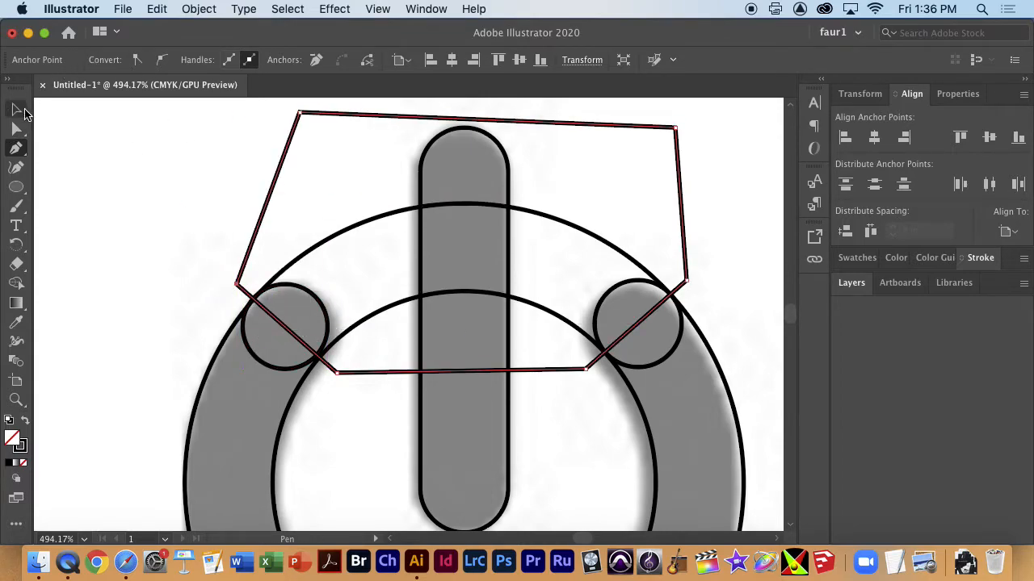
Step: With Shape Builder, merge the power logo's ring with its two end circles and join the bar's segments into one shape
left_click(17, 111)
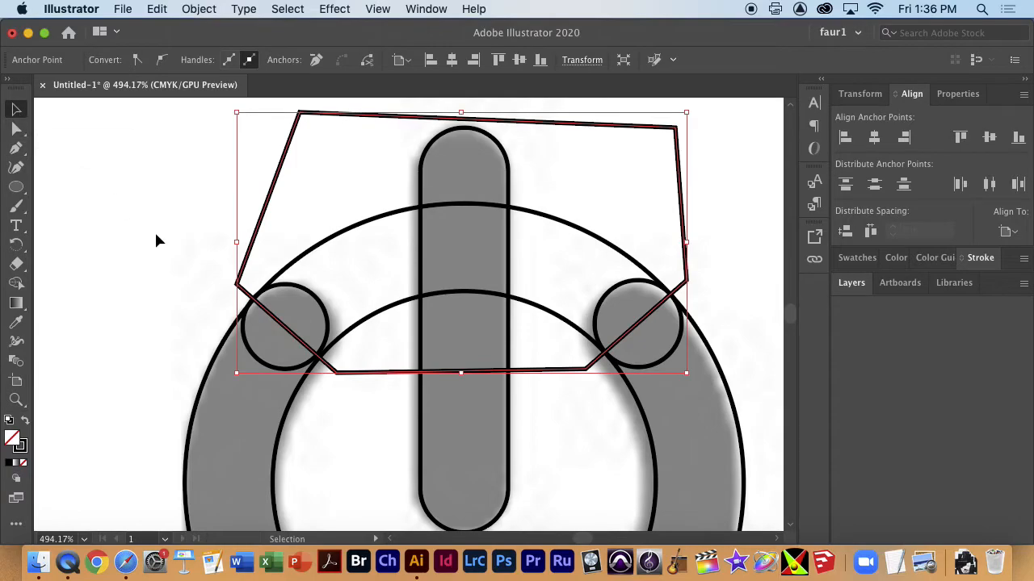
key("super+minus")
key("super+minus")
key("super+minus")
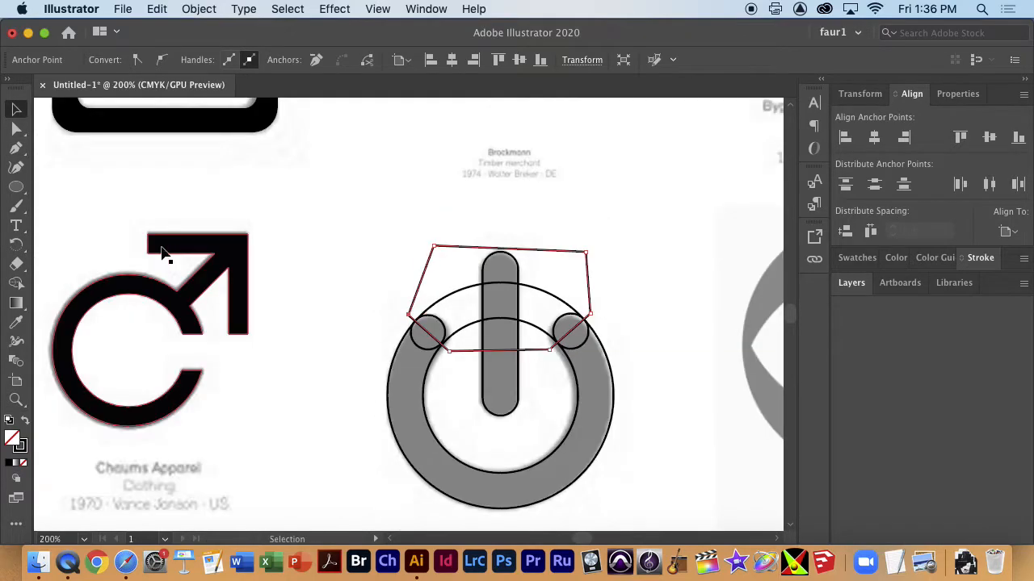
key("super+a")
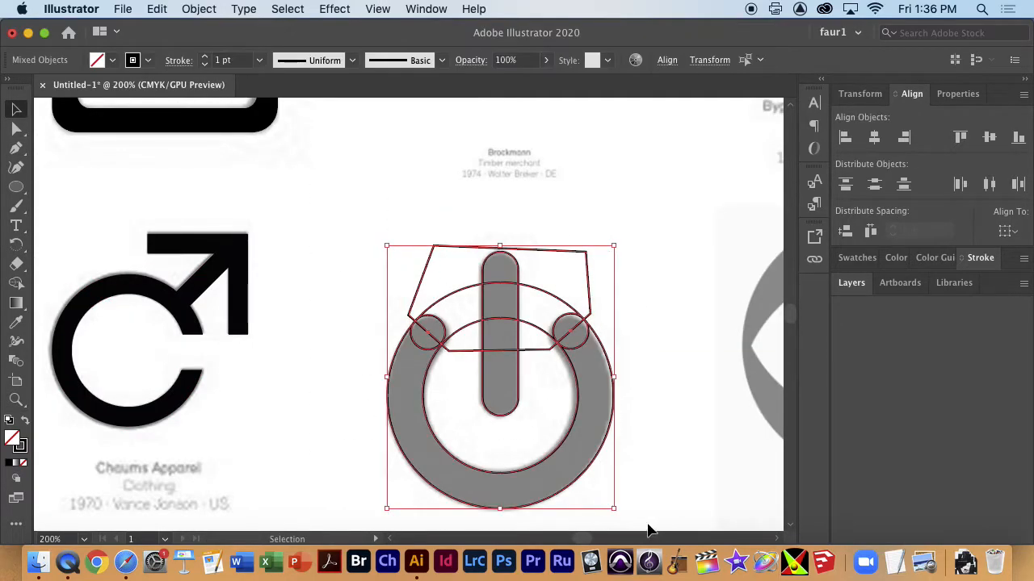
left_click(17, 284)
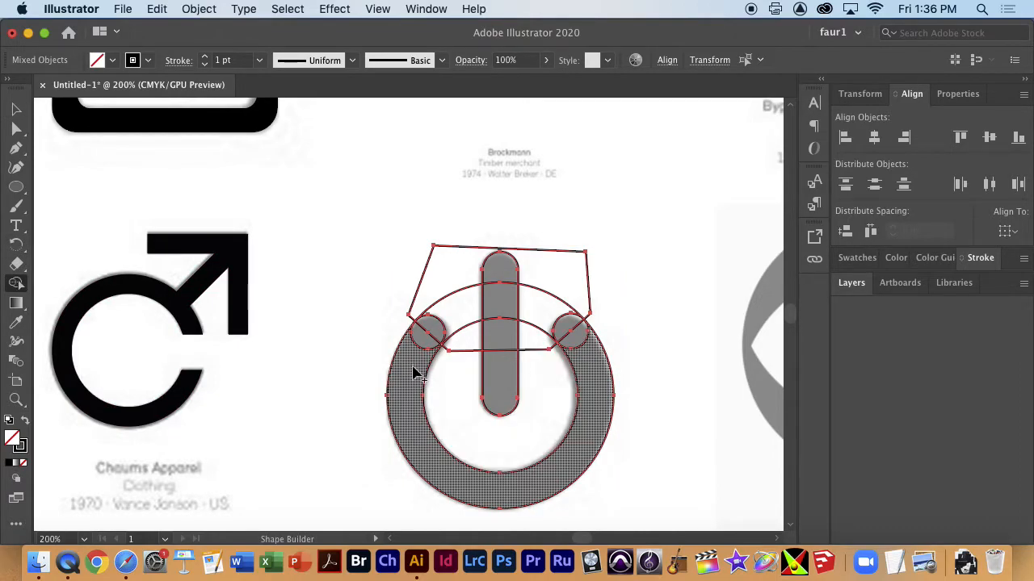
left_click_drag(596, 404, 572, 333)
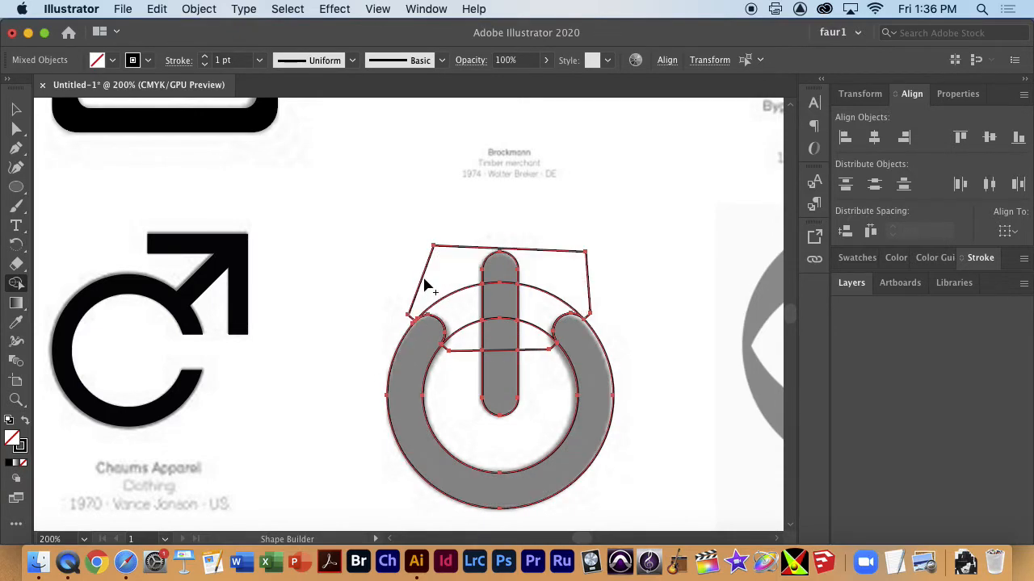
left_click_drag(503, 270, 506, 378)
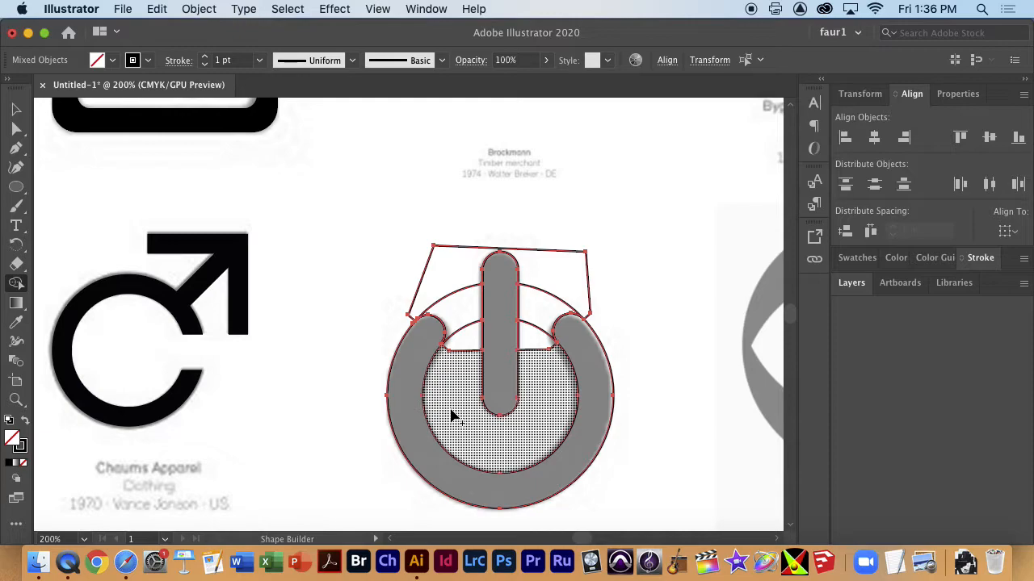
Step: Remove the leftover cutting-path and arc regions on both sides of the bar with Shape Builder, then deselect the logo
left_click_drag(463, 359, 450, 282)
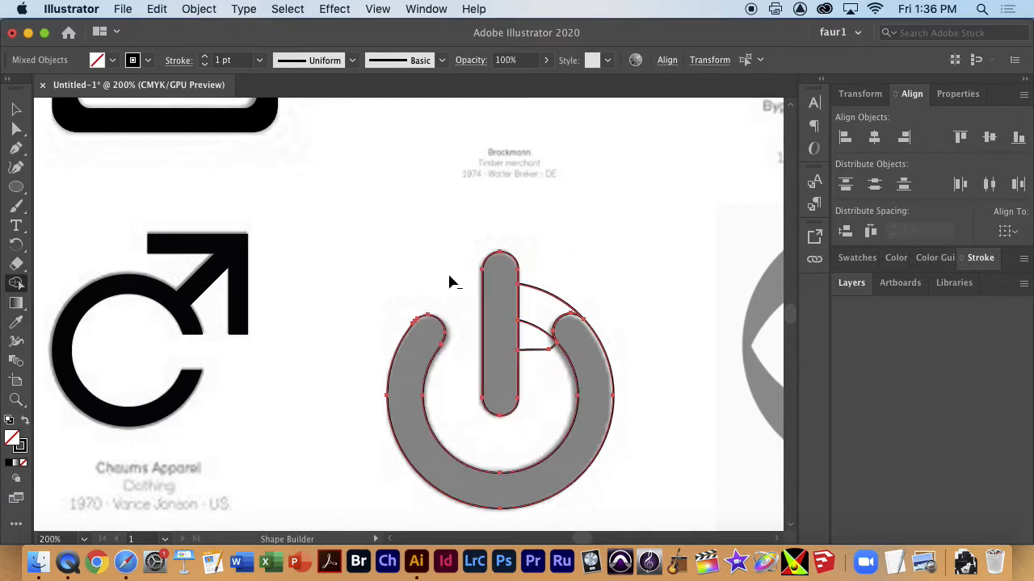
left_click_drag(542, 392, 534, 324)
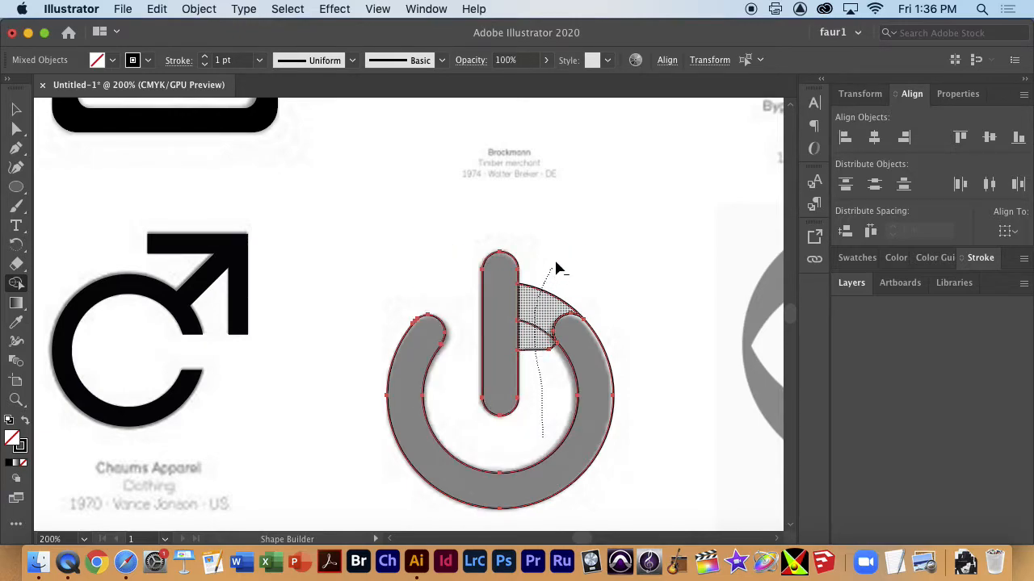
left_click_drag(556, 269, 602, 263)
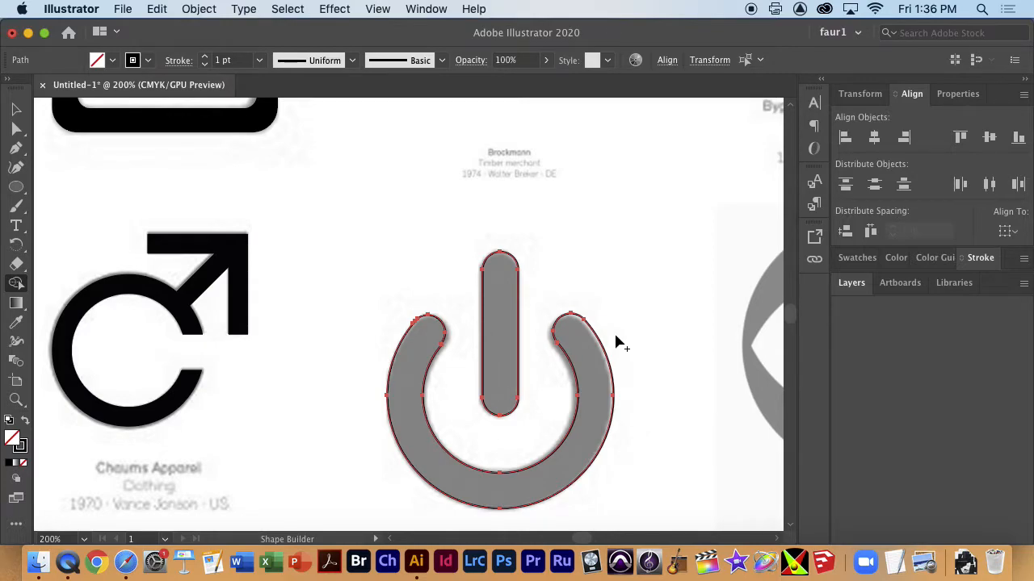
key("v")
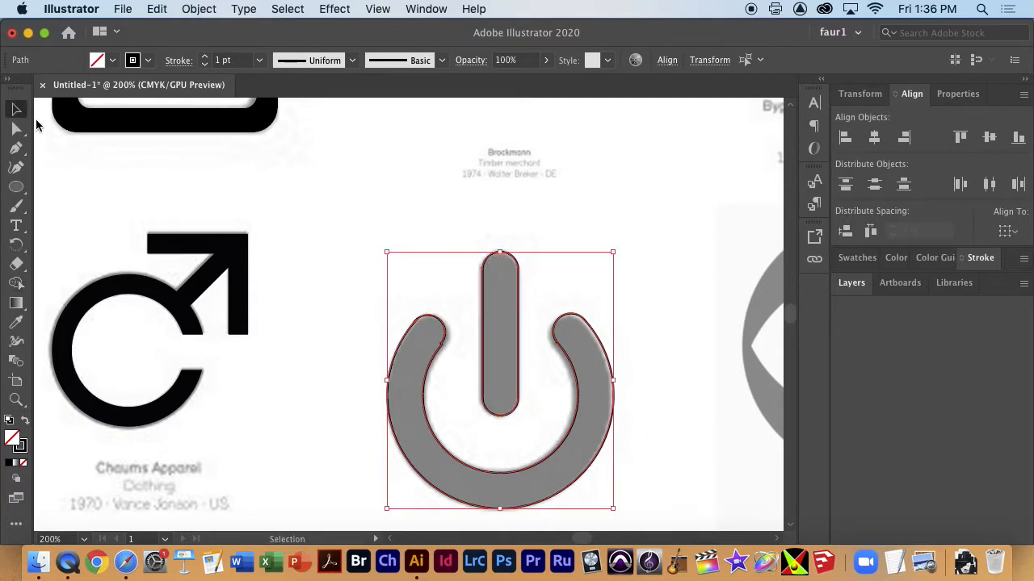
left_click(321, 354)
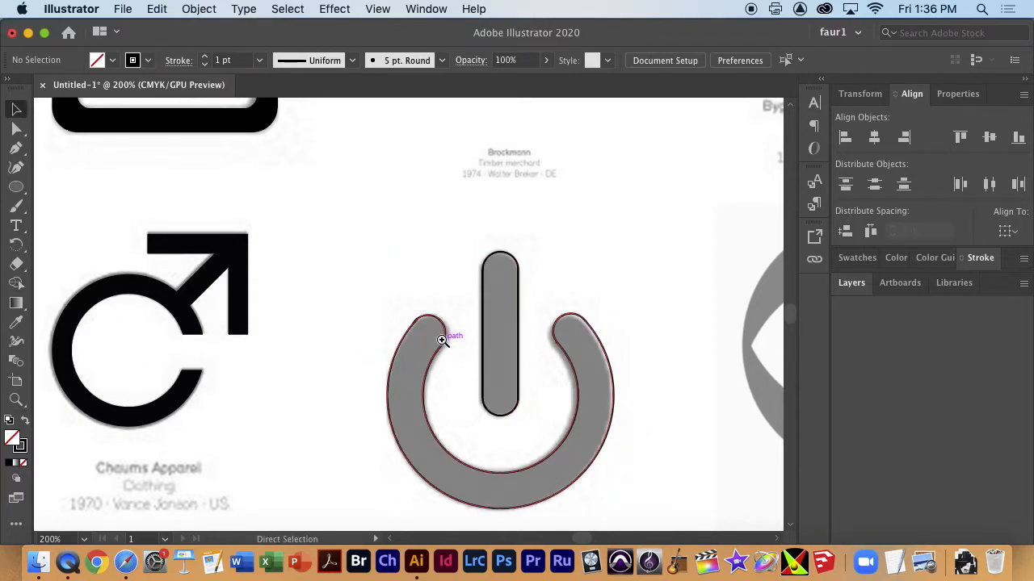
Step: Delete the inner anchor point of the notch where the ring's left end cap meets its inner edge
scroll(443, 347, "up", 10)
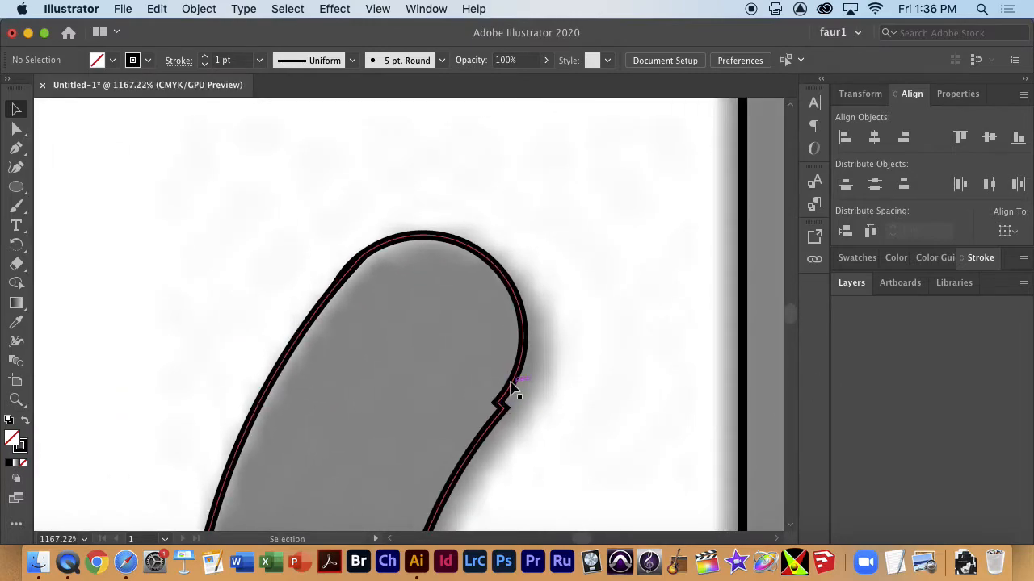
scroll(517, 404, "down", 2)
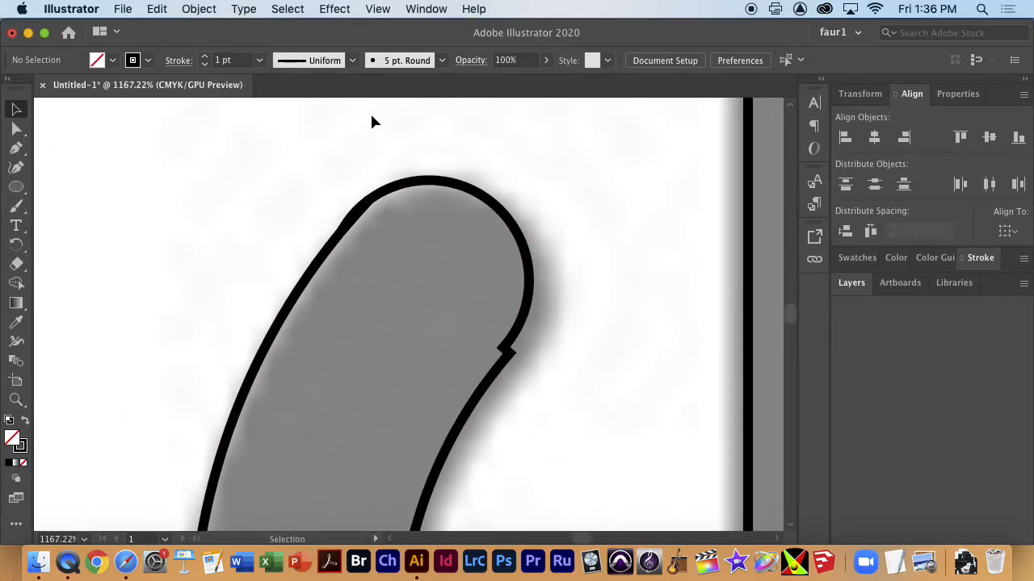
scroll(365, 212, "up", 3)
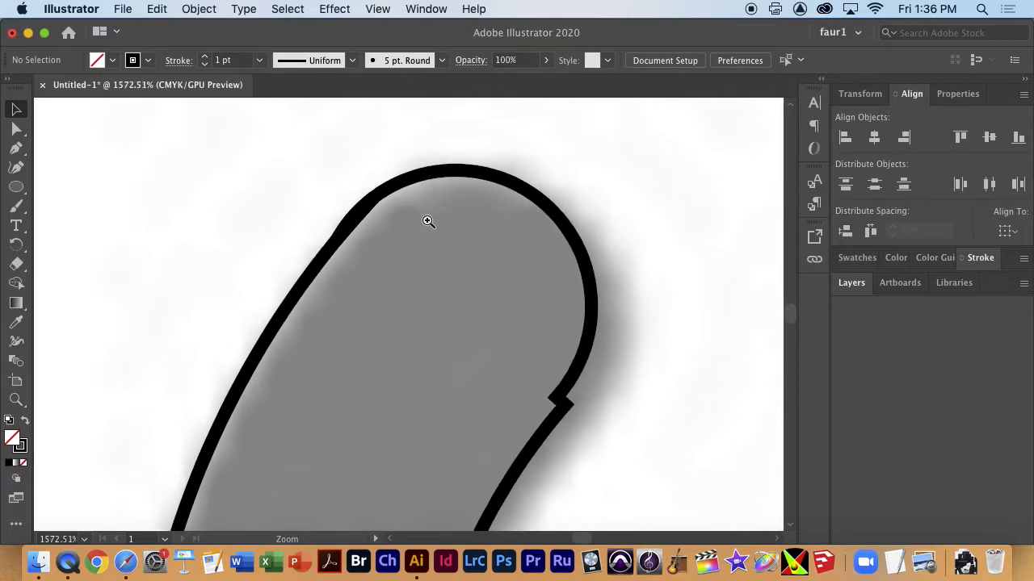
key("cmd+a")
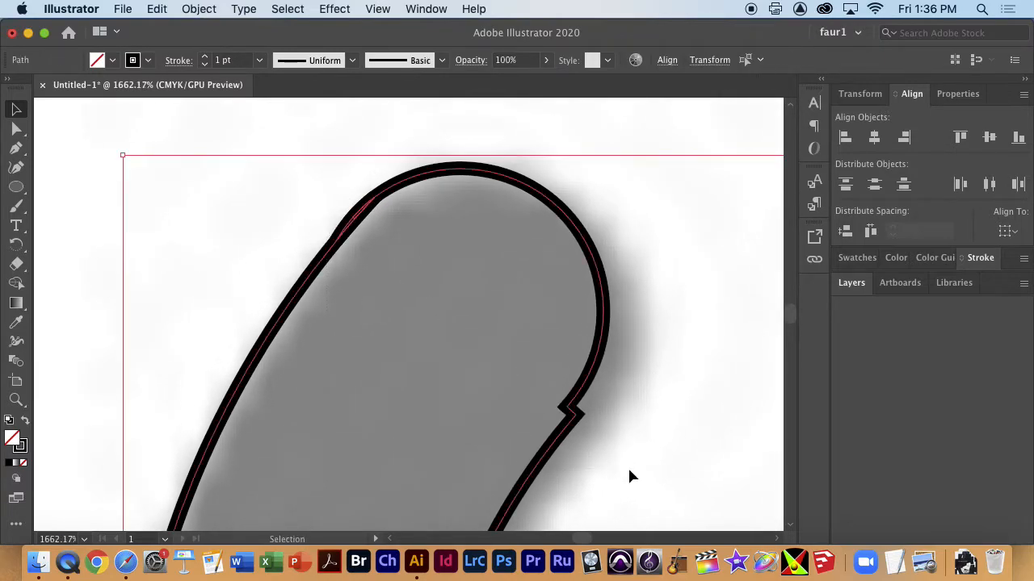
left_click(16, 132)
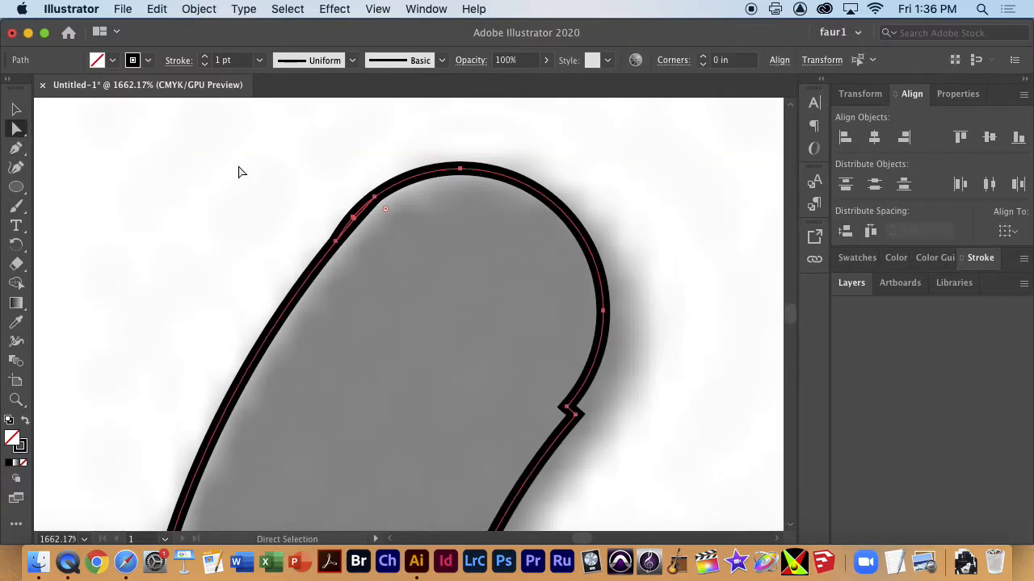
left_click(290, 226)
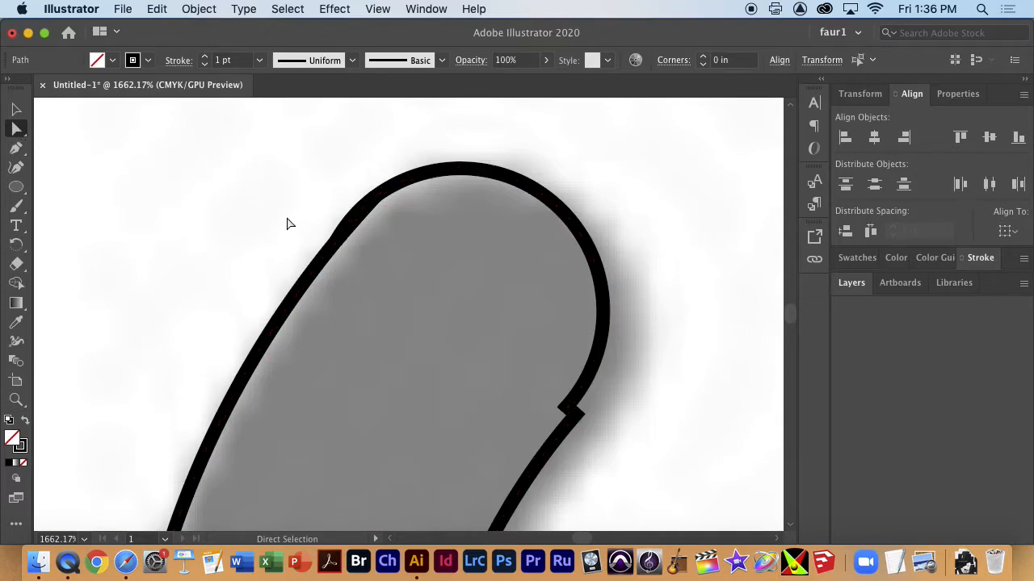
left_click_drag(569, 394, 586, 436)
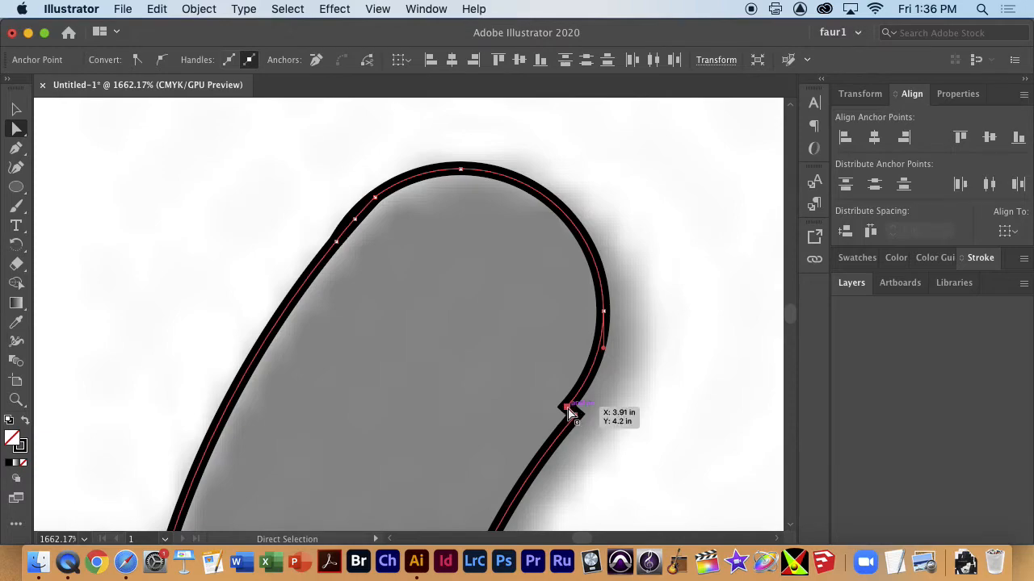
scroll(570, 413, "up", 4)
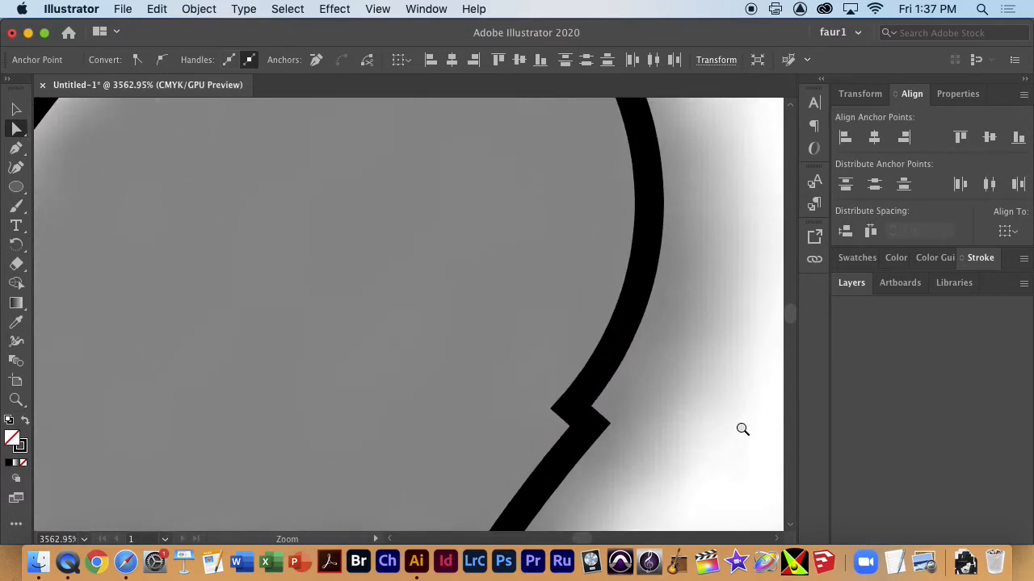
key("minus")
left_click(570, 409)
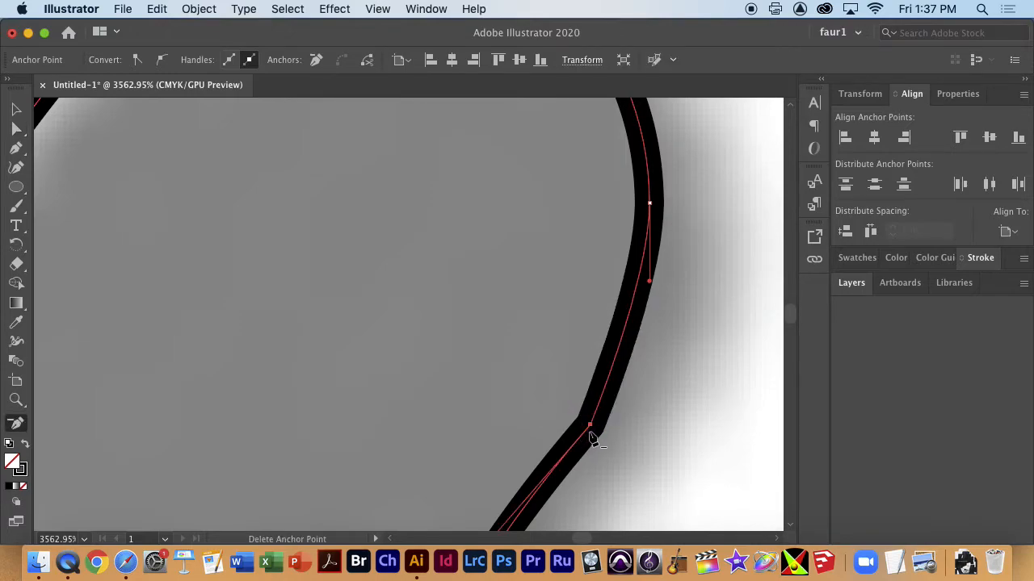
Step: Adjust the curve handles on both sides of the remaining corner point to smooth the left end's inner edge against the reference
left_click_drag(602, 391, 596, 261)
left_click_drag(491, 460, 599, 289)
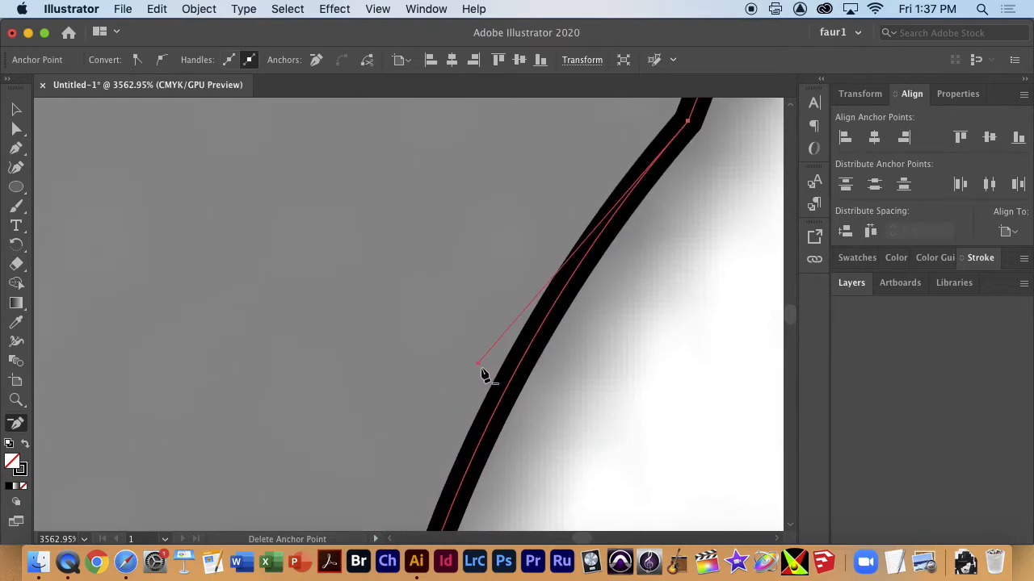
key("a")
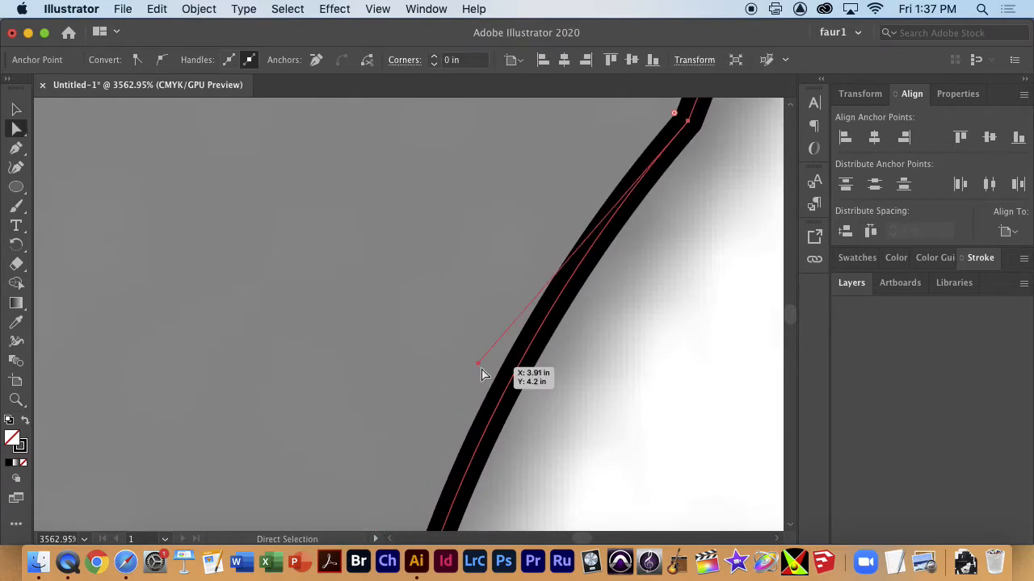
key("super+minus")
key("super+minus")
key("super+minus")
key("super+minus")
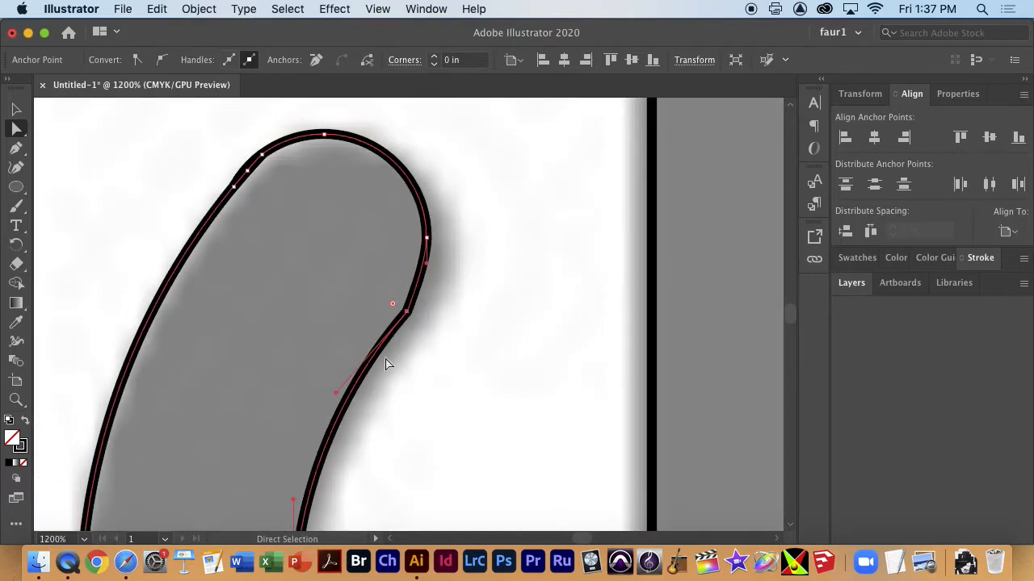
left_click_drag(336, 393, 348, 398)
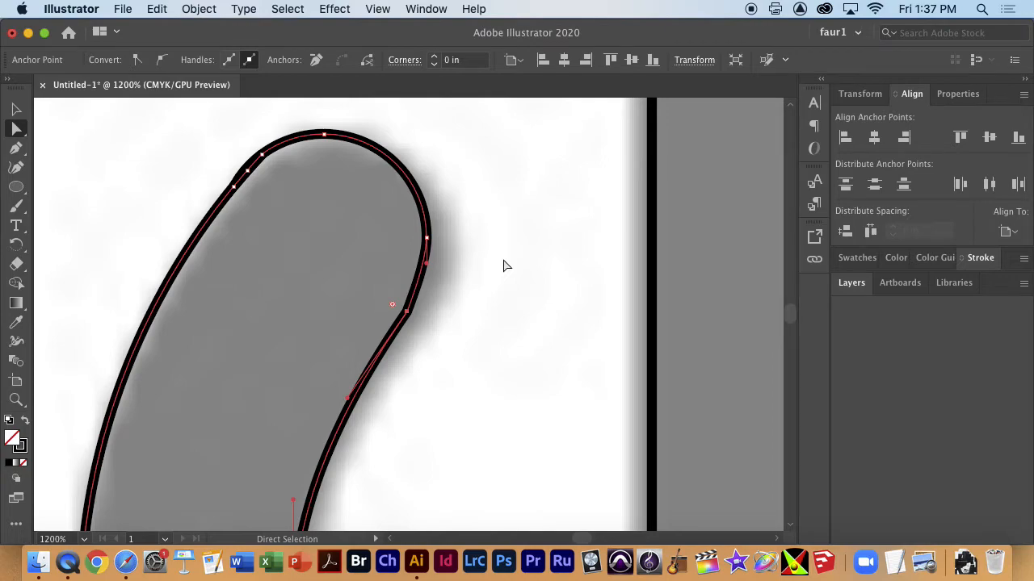
left_click_drag(426, 263, 432, 289)
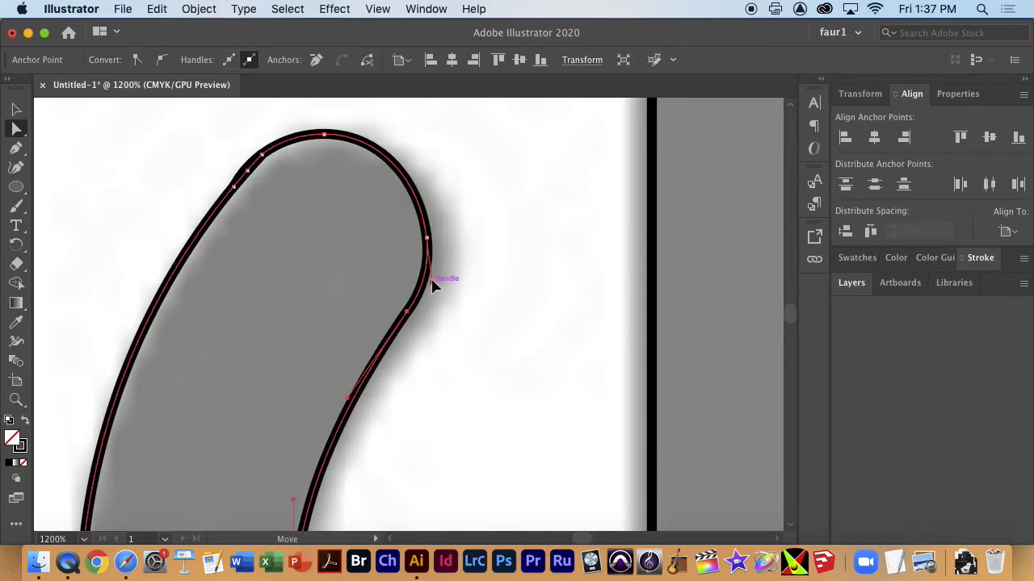
left_click_drag(436, 279, 578, 438)
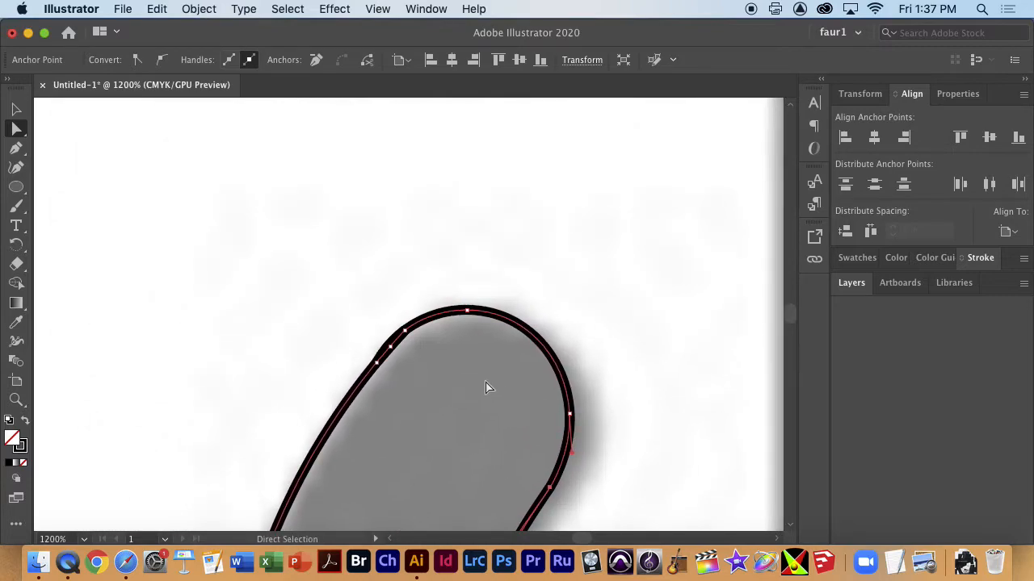
Step: Try to merge the small sliver path on the left end's outer edge with Shape Builder
scroll(396, 355, "up", 5)
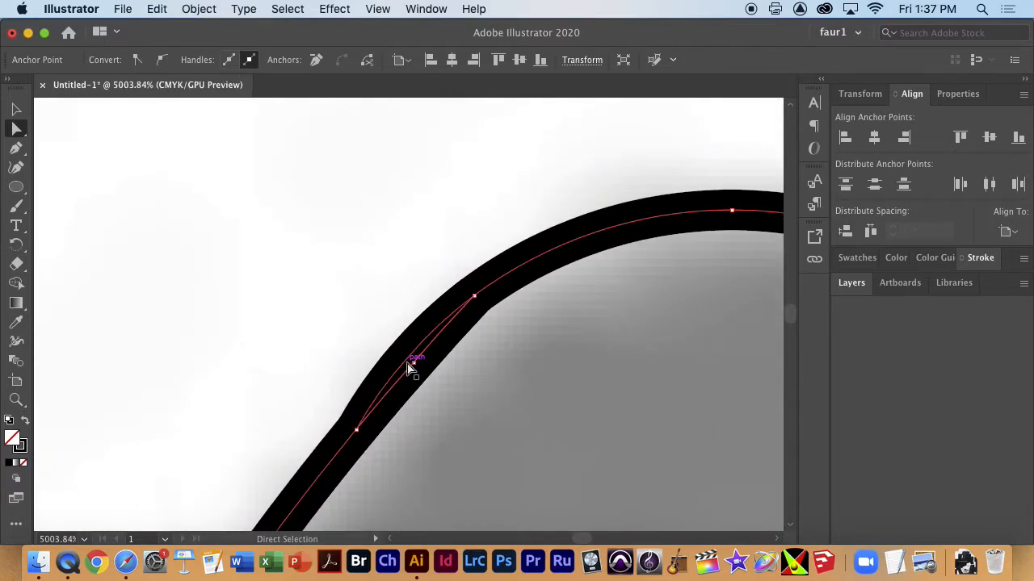
left_click(408, 357)
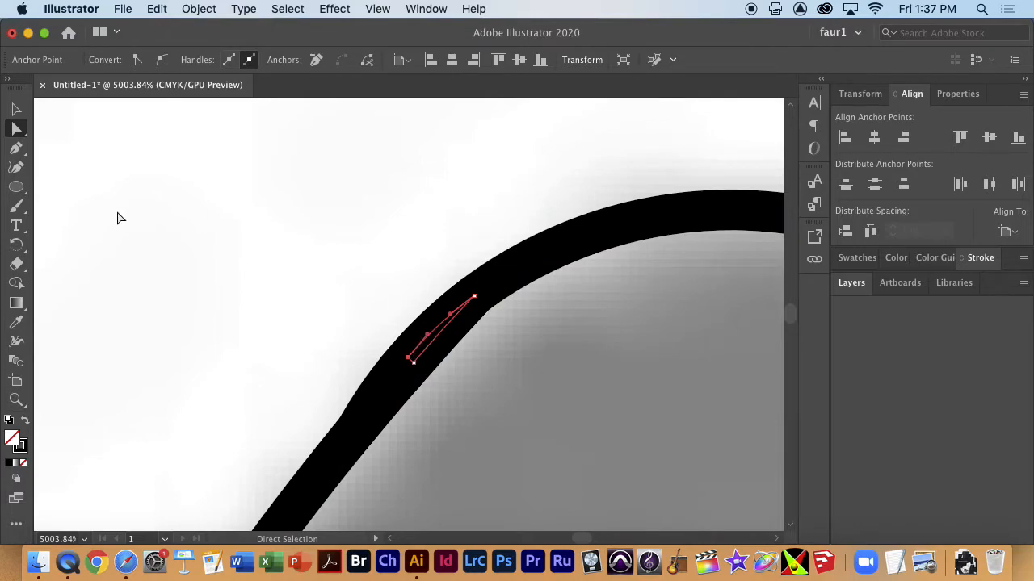
left_click(16, 284)
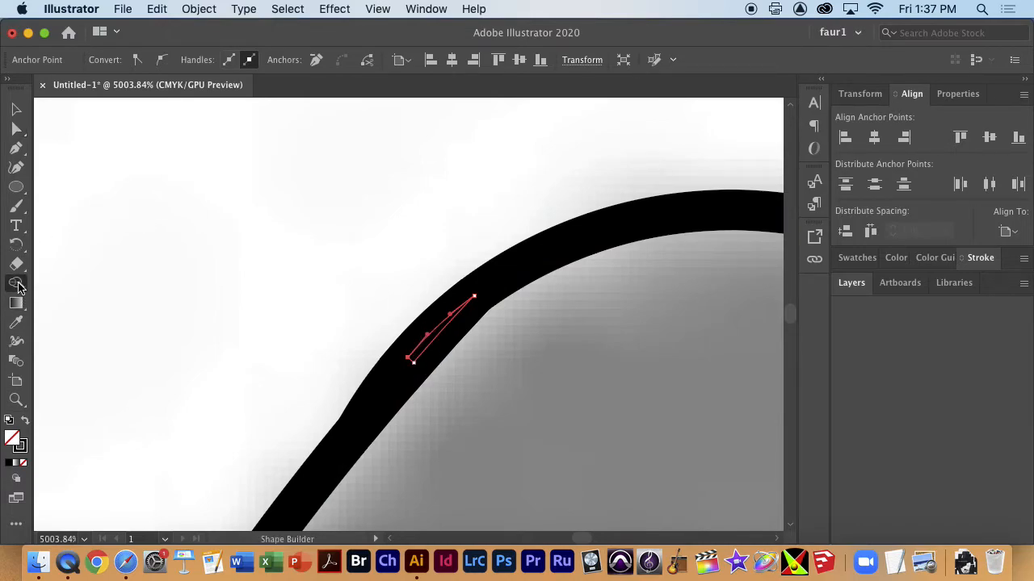
left_click(418, 365)
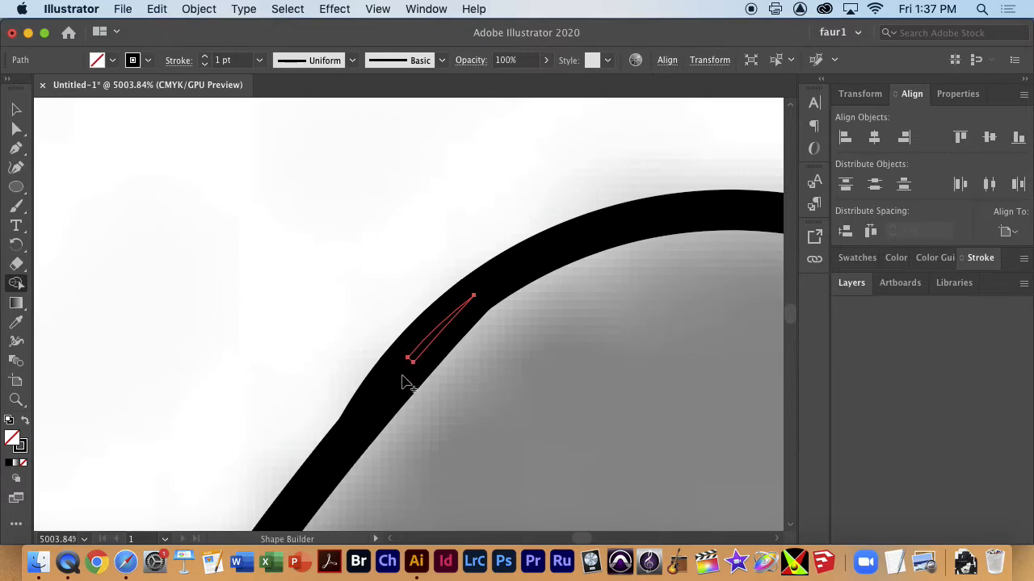
Step: Select the entire power logo and merge the sliver on the left end's outer edge into the ring with Shape Builder
key("super+0")
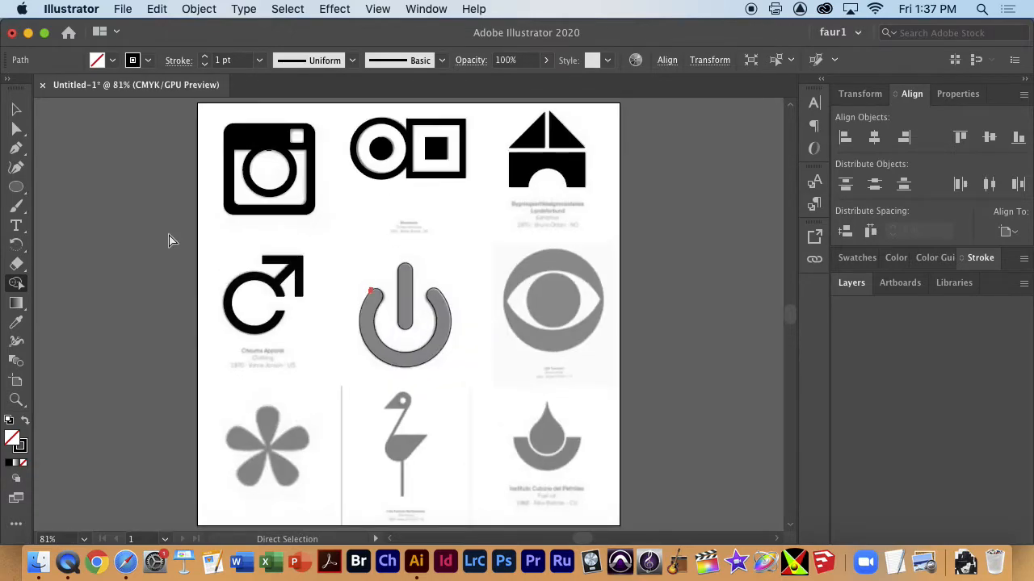
left_click(16, 105)
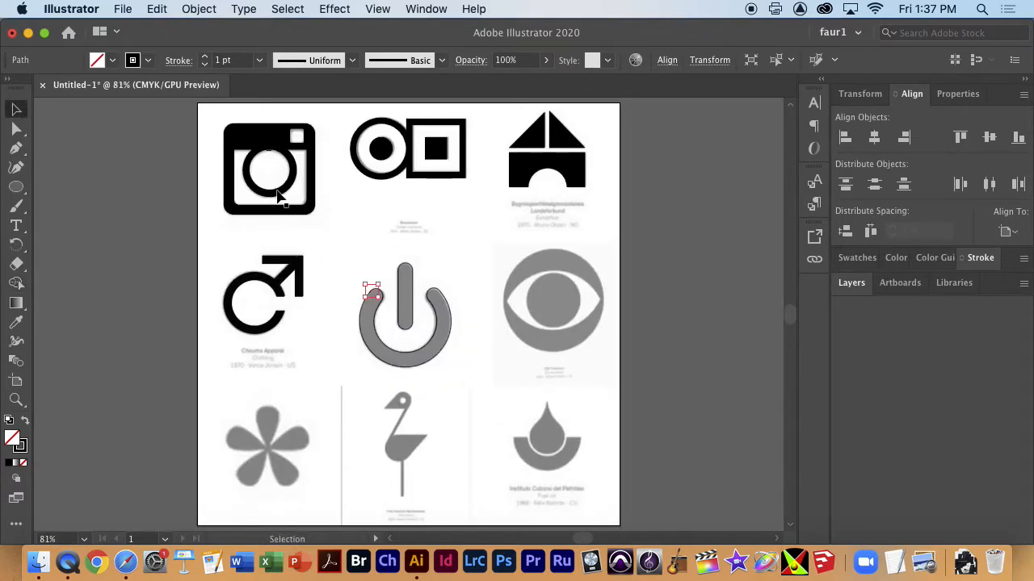
left_click_drag(473, 390, 473, 390)
key("super+space")
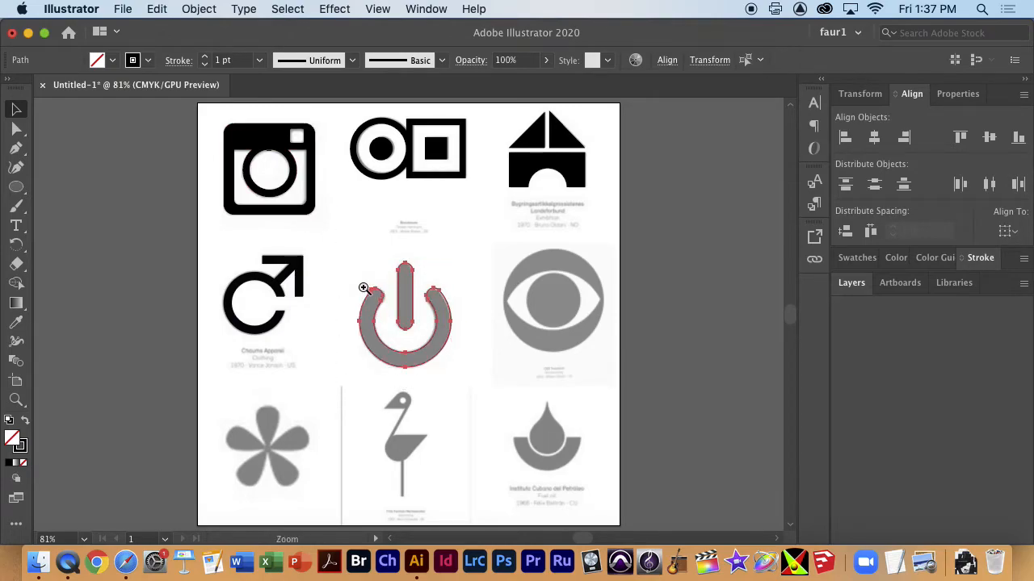
left_click_drag(362, 289, 981, 431)
left_click_drag(484, 352, 703, 397)
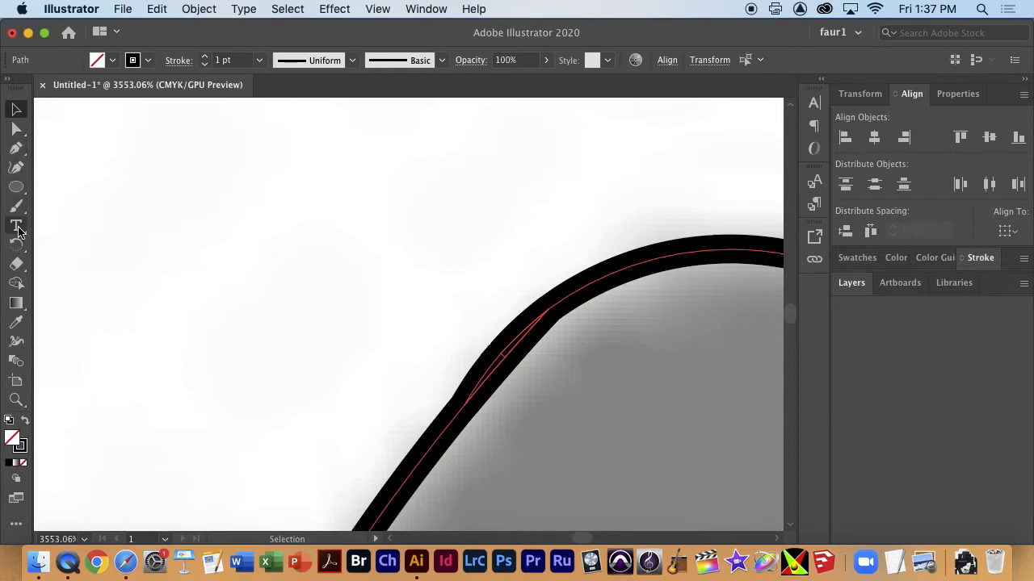
left_click(16, 283)
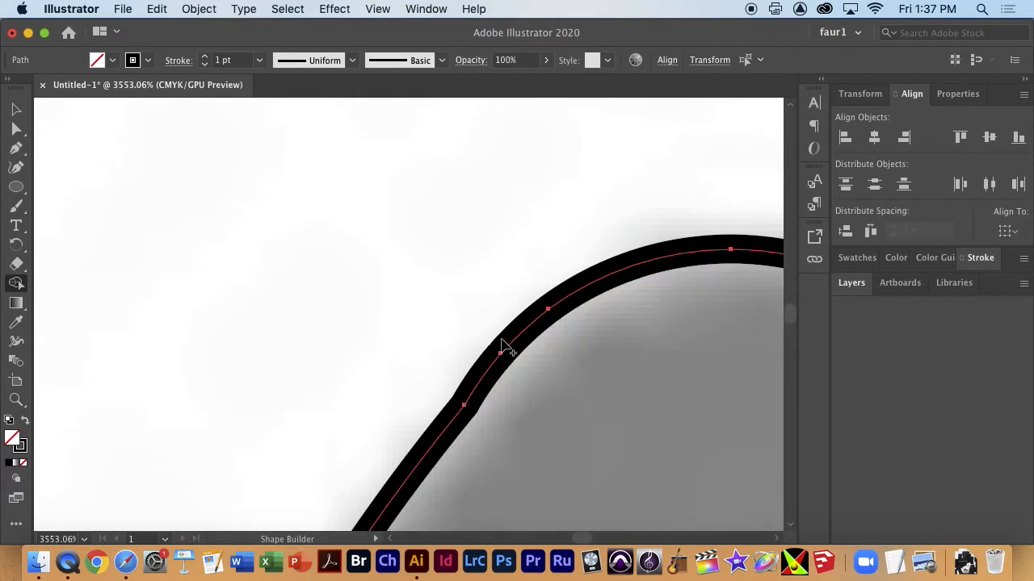
Step: Delete the extra anchor point in the middle of the bump on the left end's outer edge
key("m")
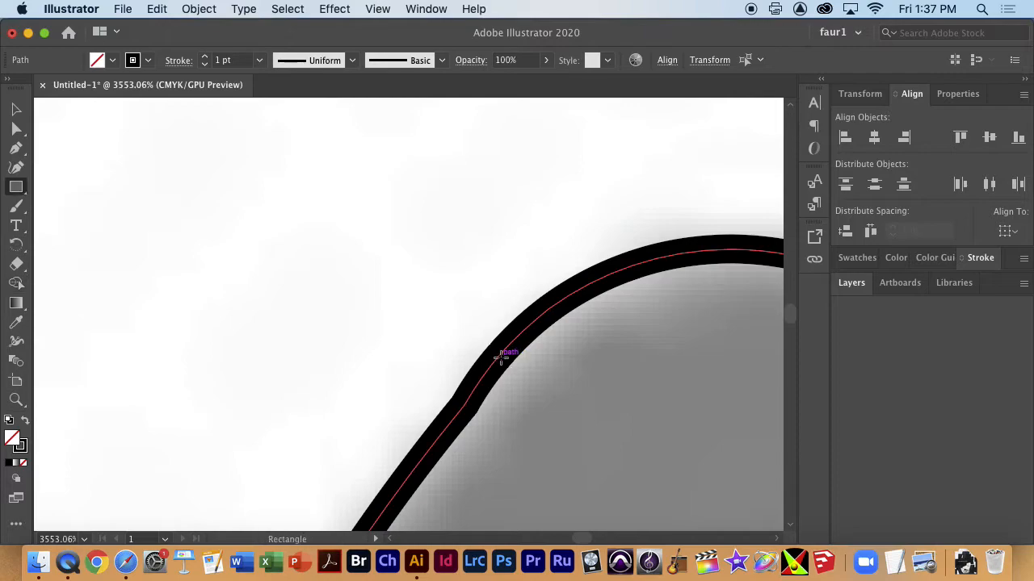
key("minus")
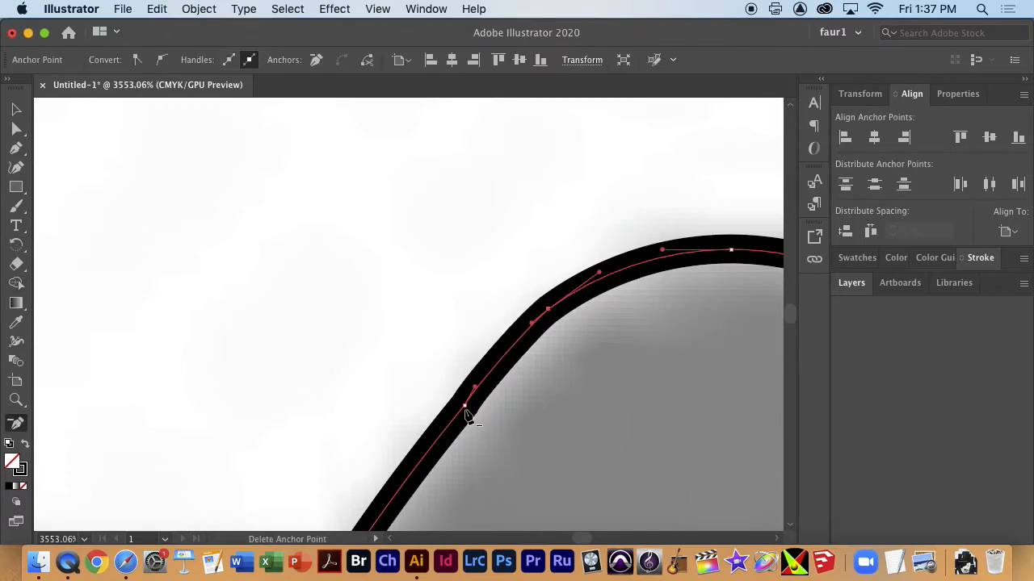
scroll(482, 400, "down", 8)
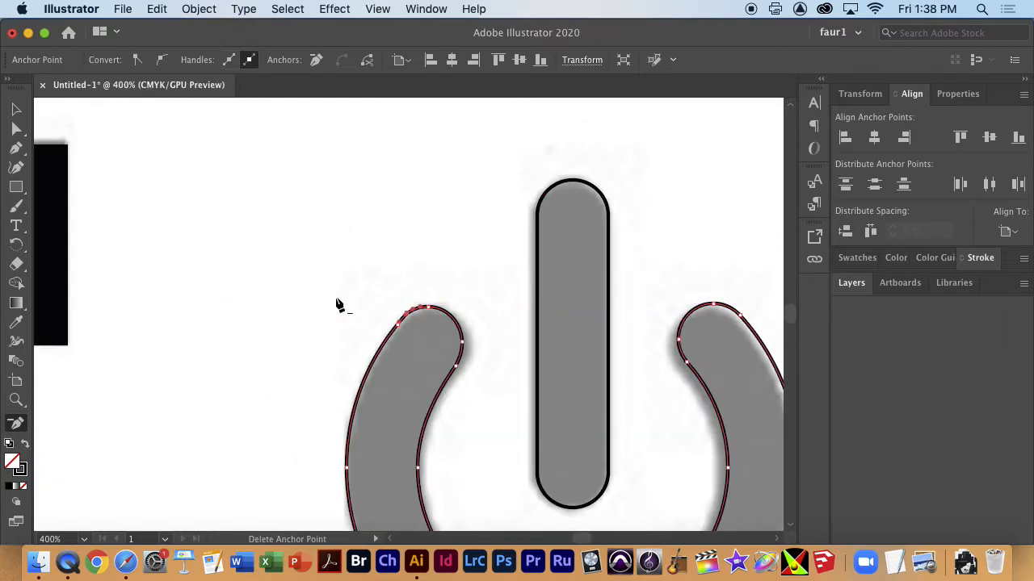
Step: Select the power logo's bar and ring, swap fill and stroke for a solid black fill without outline, and deselect
left_click(16, 108)
key("space")
left_click_drag(489, 401, 422, 296)
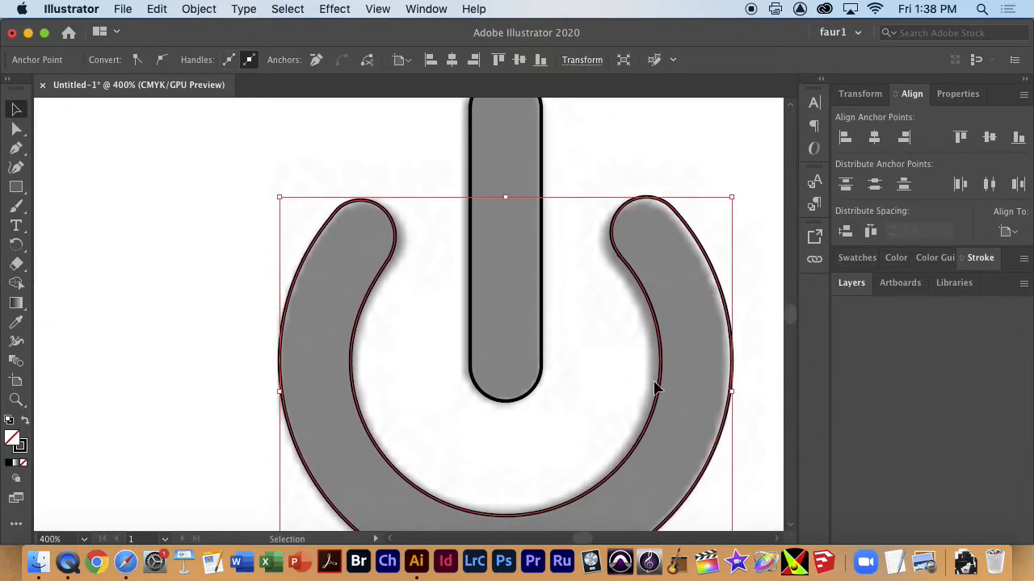
left_click(697, 197)
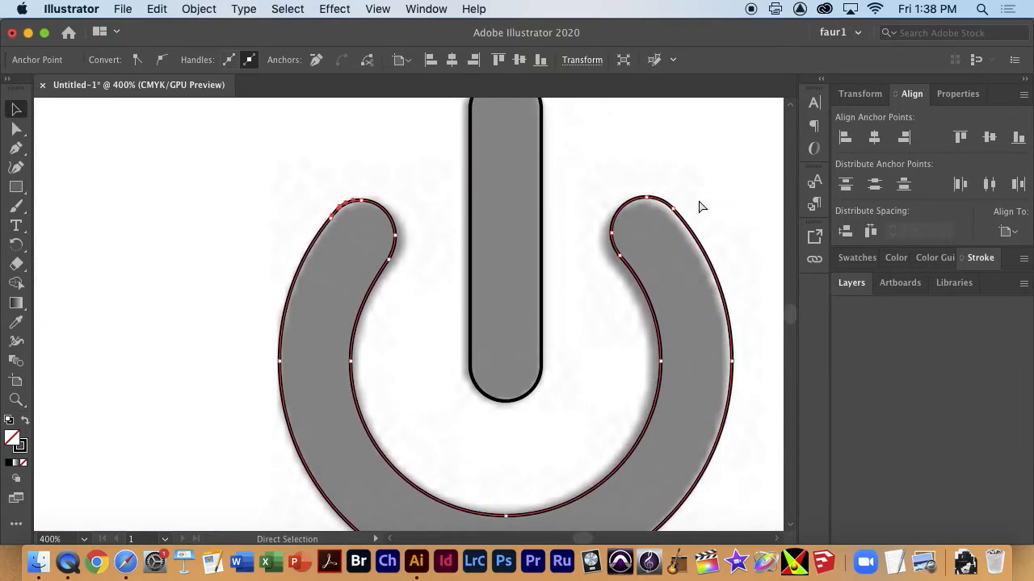
left_click_drag(246, 141, 646, 536)
left_click(26, 420)
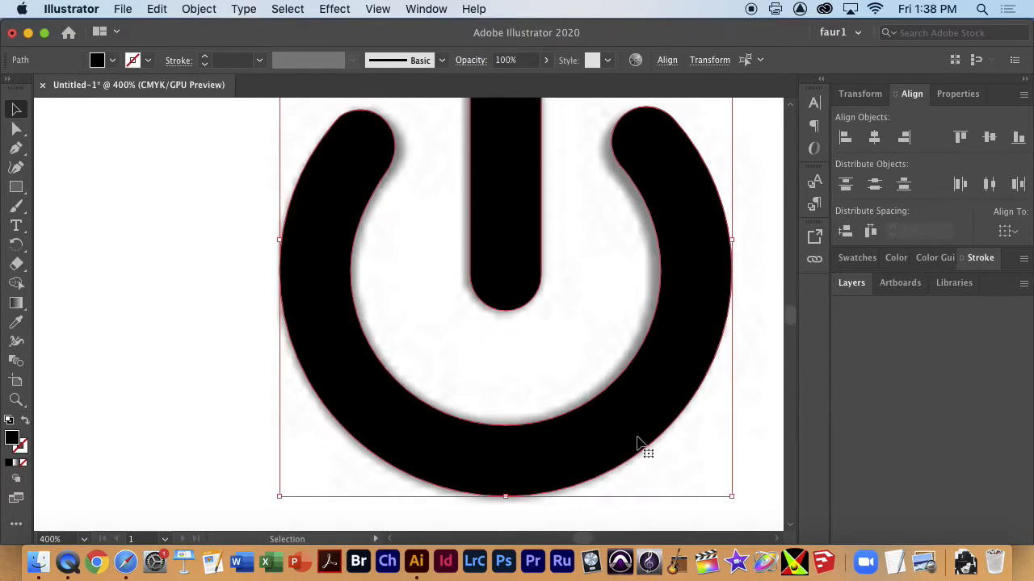
key("super+minus")
key("super+minus")
key("super+minus")
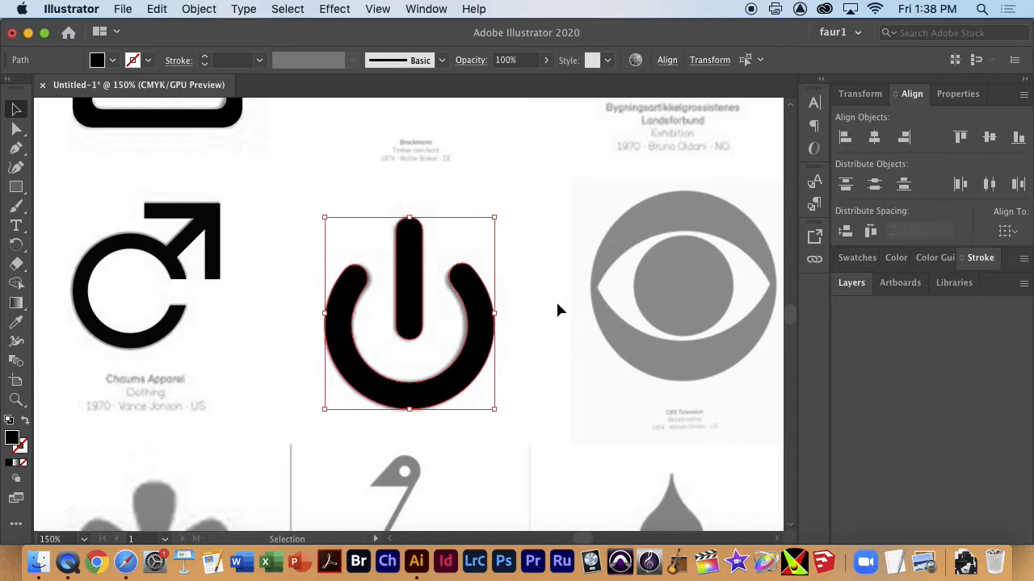
left_click(558, 310)
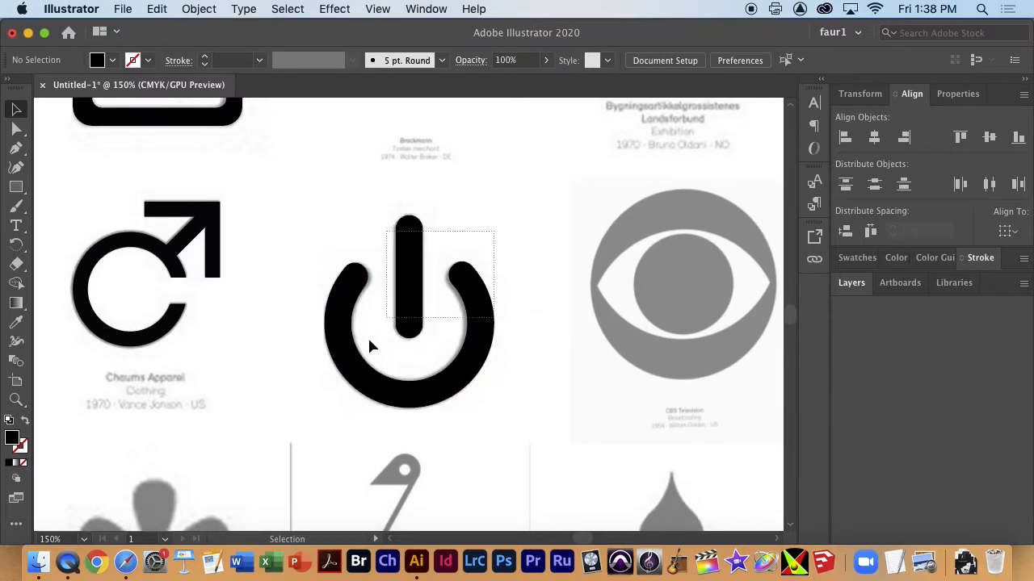
Step: Group the power logo's bar and ring and shift the group slightly up and left of the reference
left_click(393, 374)
key("a")
left_click_drag(457, 377, 436, 336)
left_click_drag(439, 341, 451, 379)
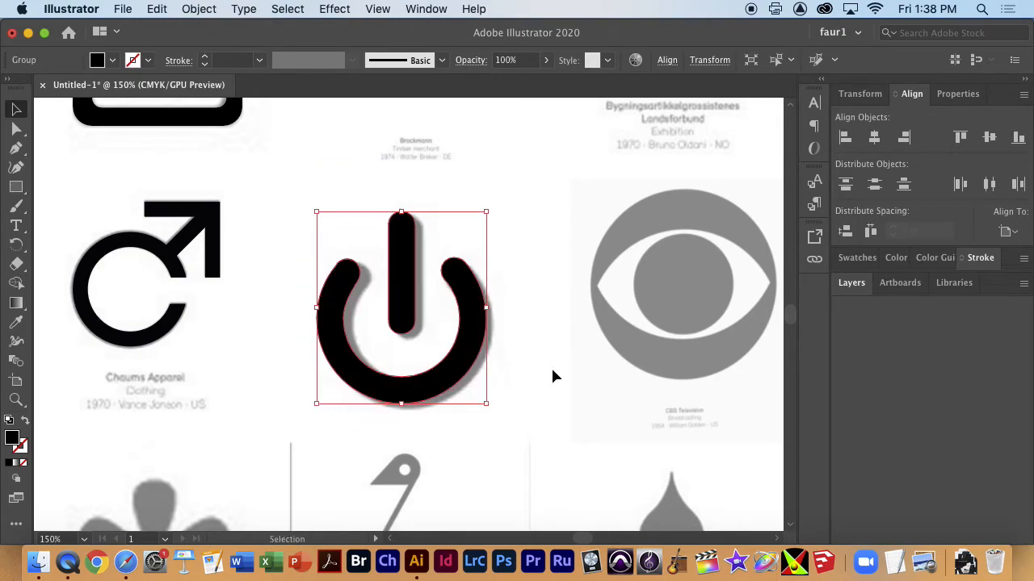
Step: Draw a vertical straight line with the Pen between the power and CBS logos and give it a black stroke without fill
scroll(553, 375, "right", 5)
scroll(552, 375, "up", 1)
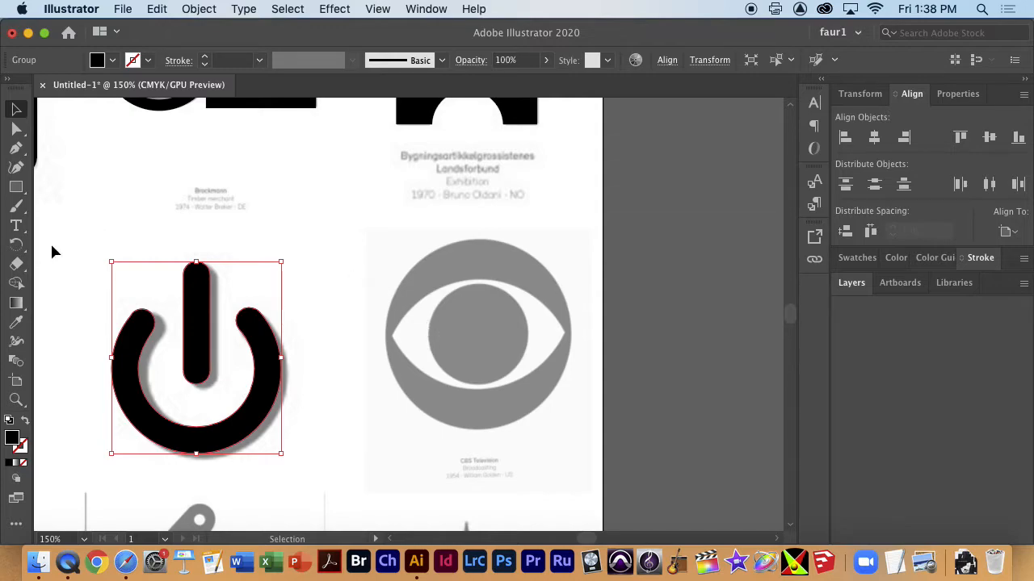
left_click(18, 153)
left_click(330, 199)
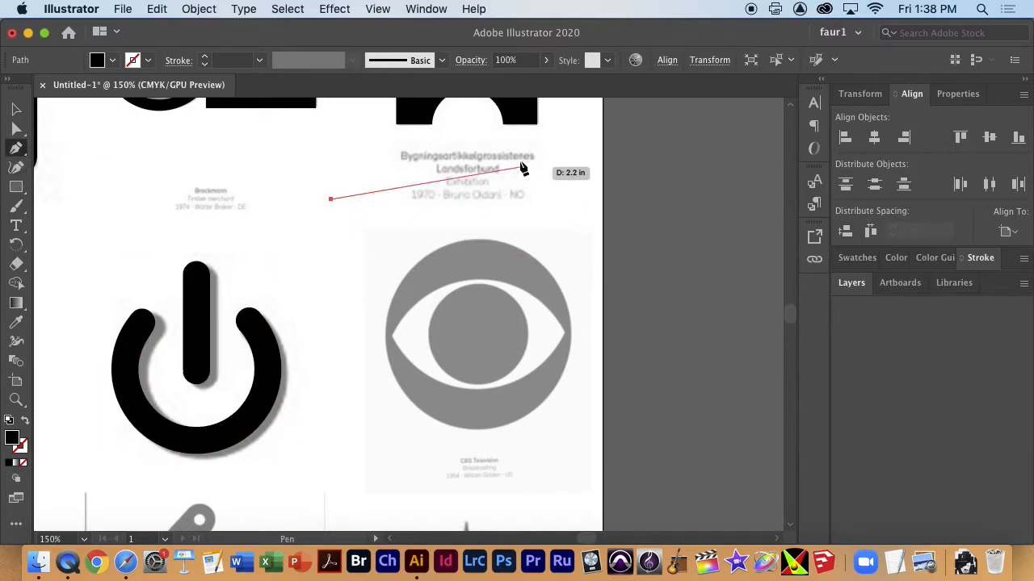
left_click(332, 446)
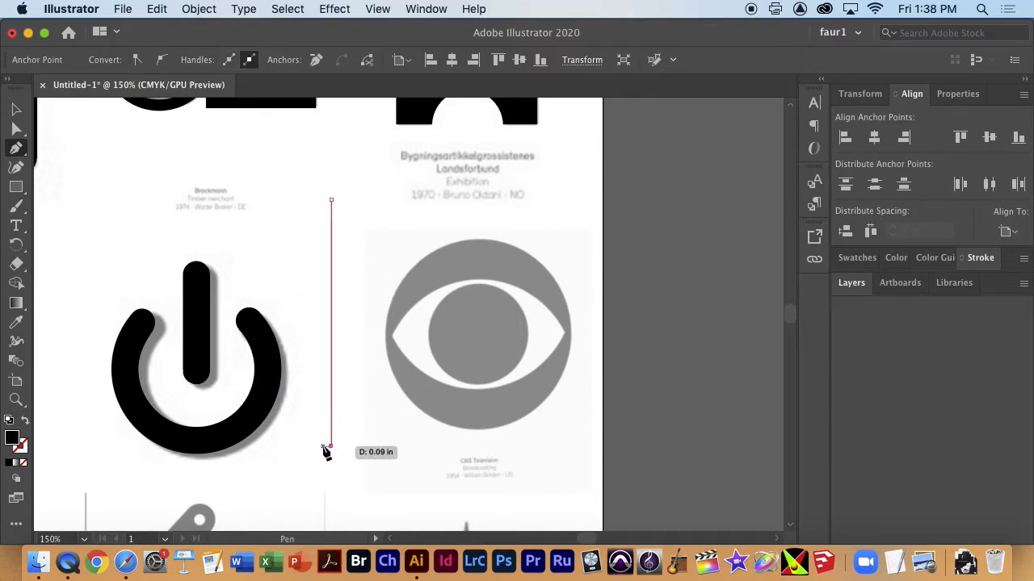
key("Escape")
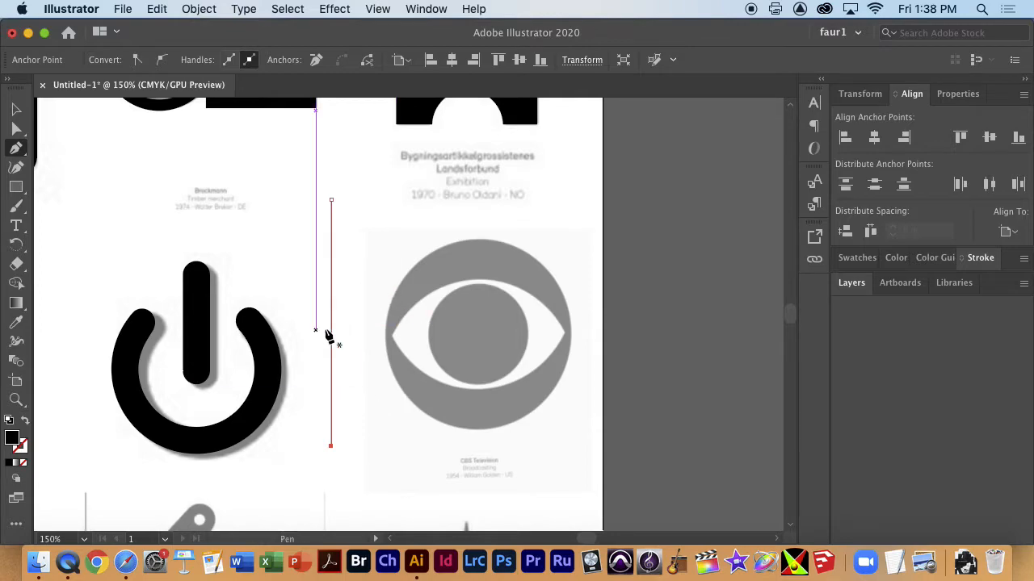
left_click(25, 420)
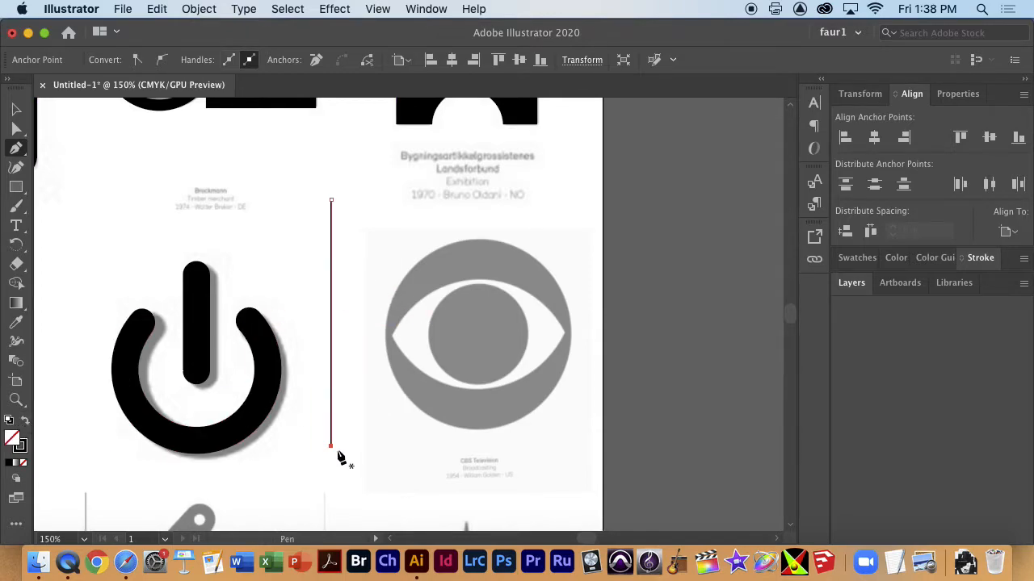
Step: Shape the line with the Width tool: about 0.37 in wide near the lower end, a 0.72 in bulge above the middle, and a blunt lower end
scroll(331, 429, "up", 3)
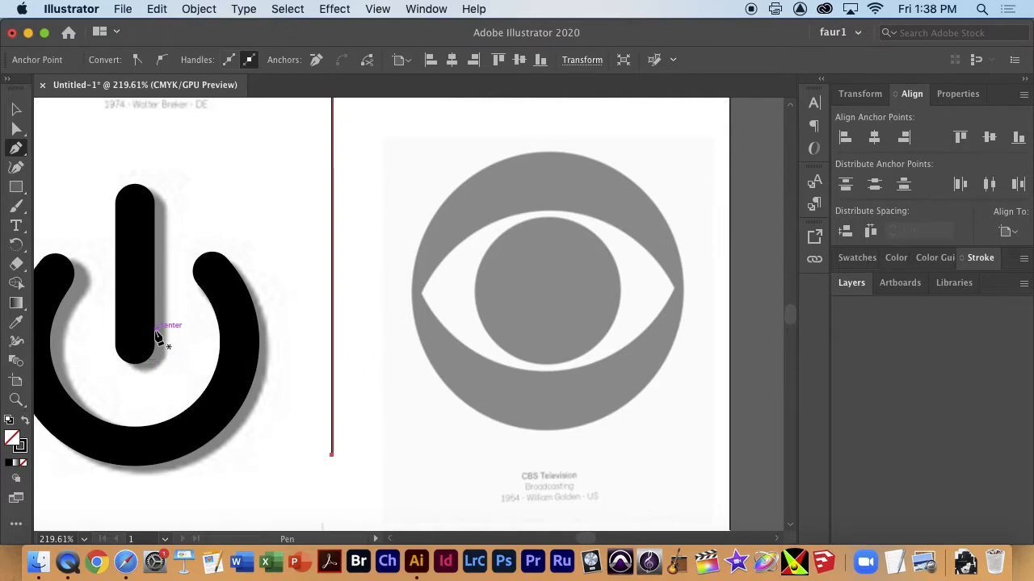
left_click(14, 342)
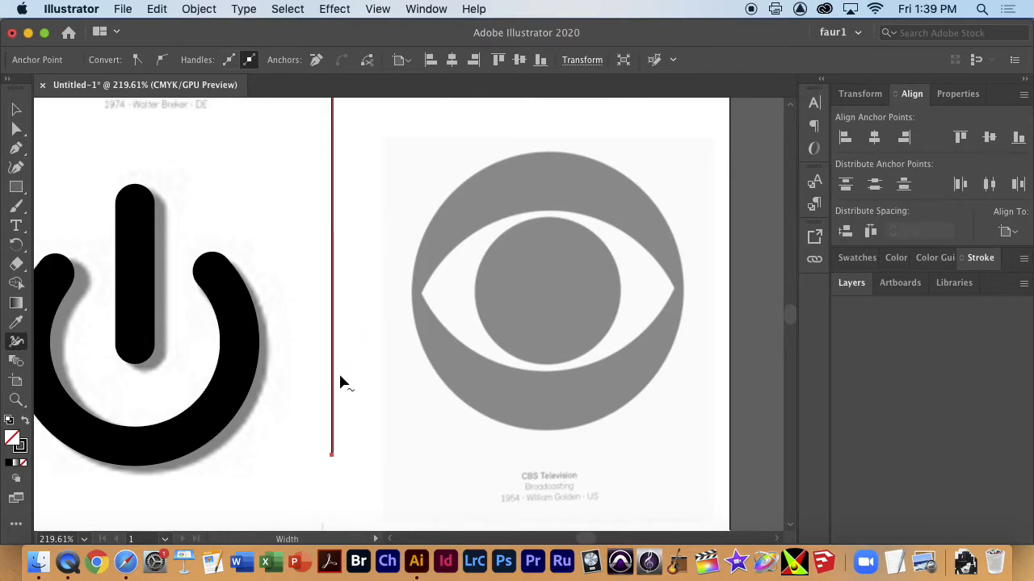
left_click_drag(332, 421, 356, 418)
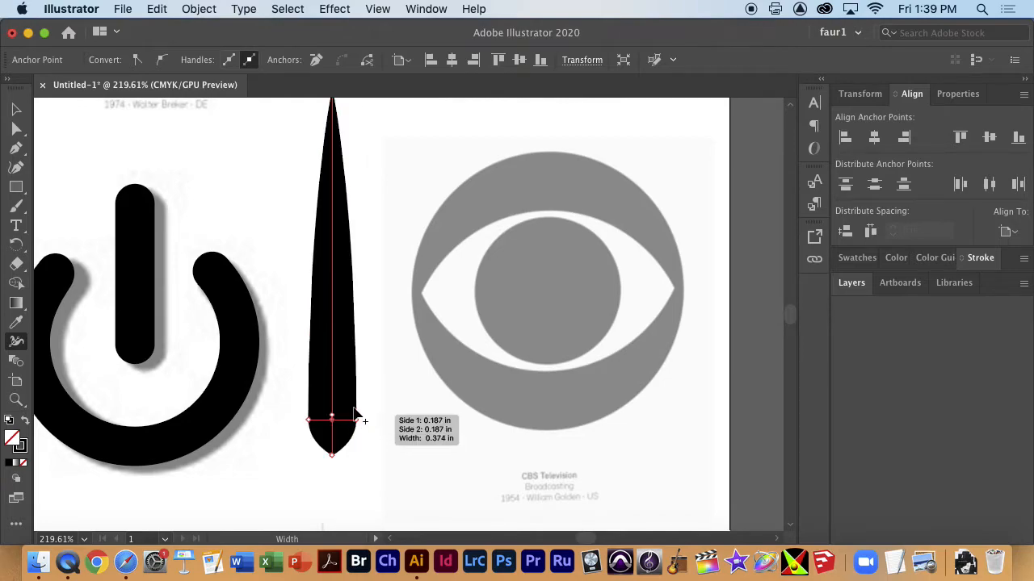
left_click_drag(336, 350, 338, 355)
left_click_drag(342, 304, 380, 259)
left_click_drag(331, 206, 356, 204)
left_click_drag(332, 454, 353, 466)
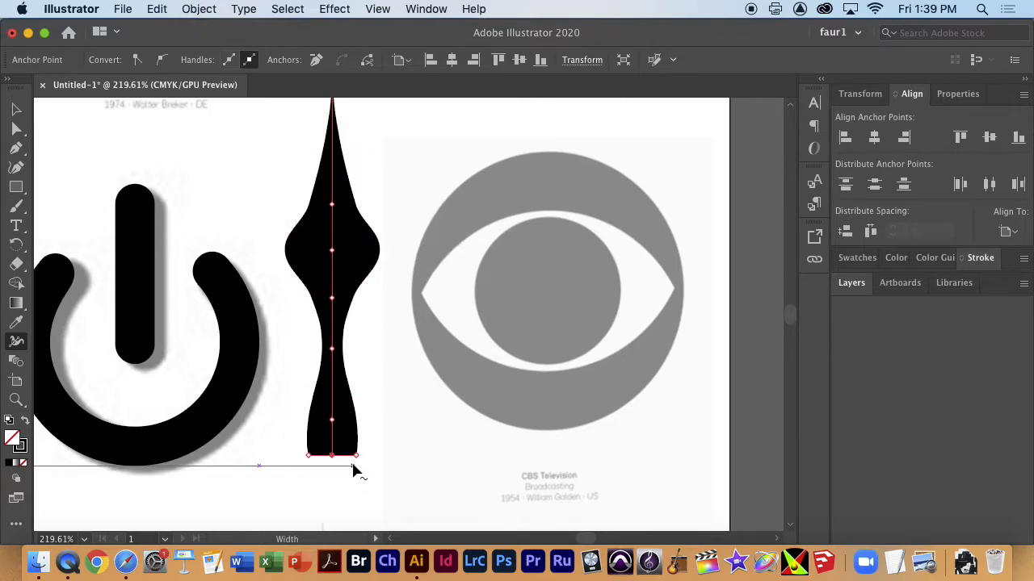
Step: Narrow the line's lower end and widen its thin section below the bulge with the Width tool
left_click_drag(336, 403, 336, 425)
left_click_drag(329, 463, 356, 466)
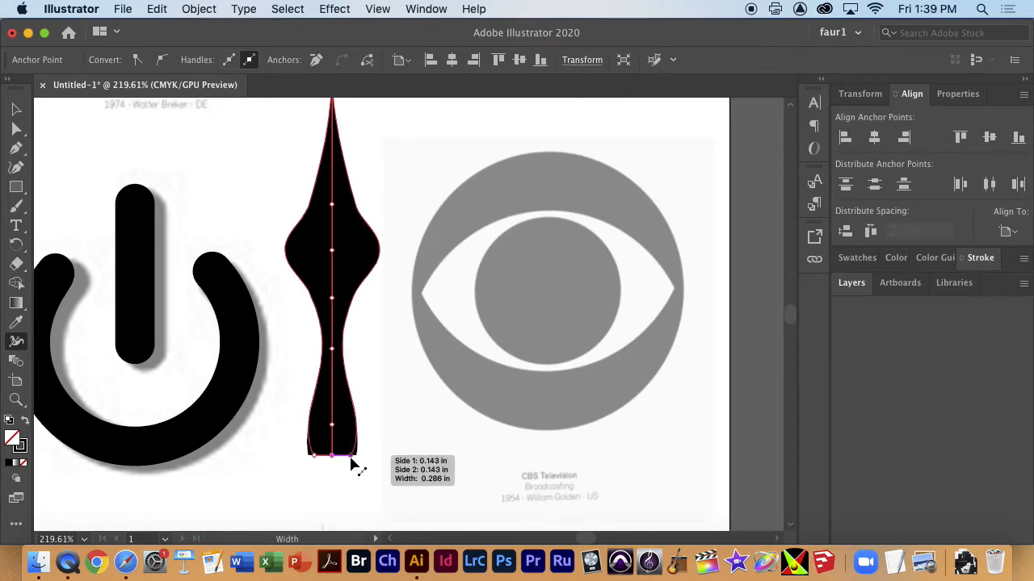
mouse_move(340, 353)
left_mouse_down()
mouse_move(425, 363)
mouse_move(369, 368)
mouse_move(365, 353)
left_mouse_up()
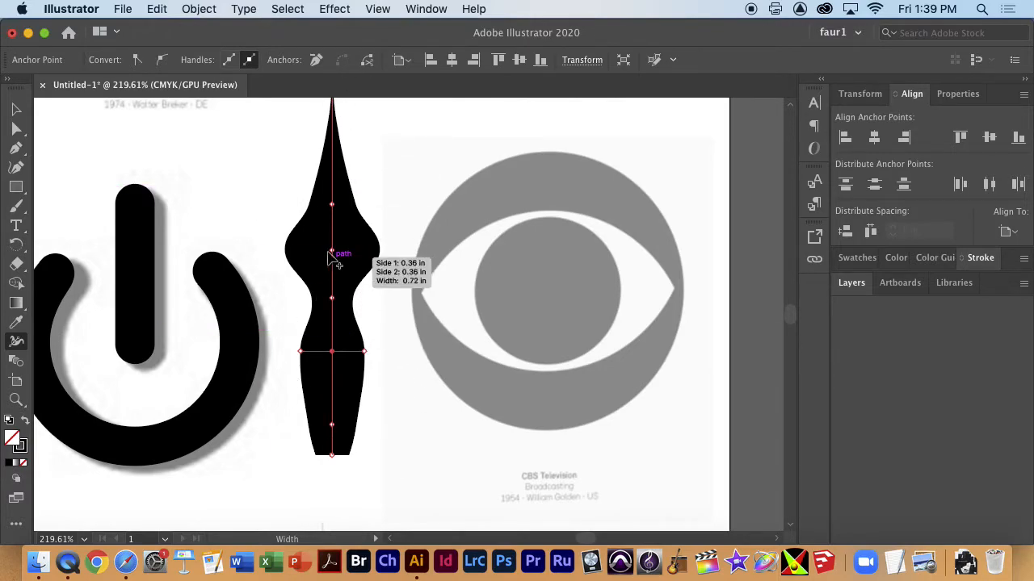
Step: Expand the appearance of the variable-width line into a filled outline shape
left_click(203, 7)
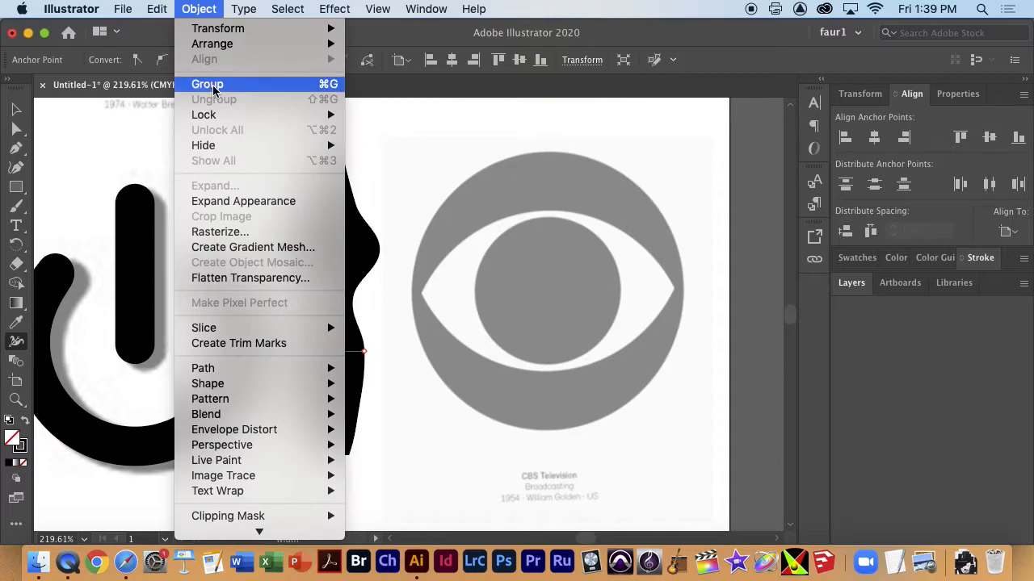
left_click(232, 200)
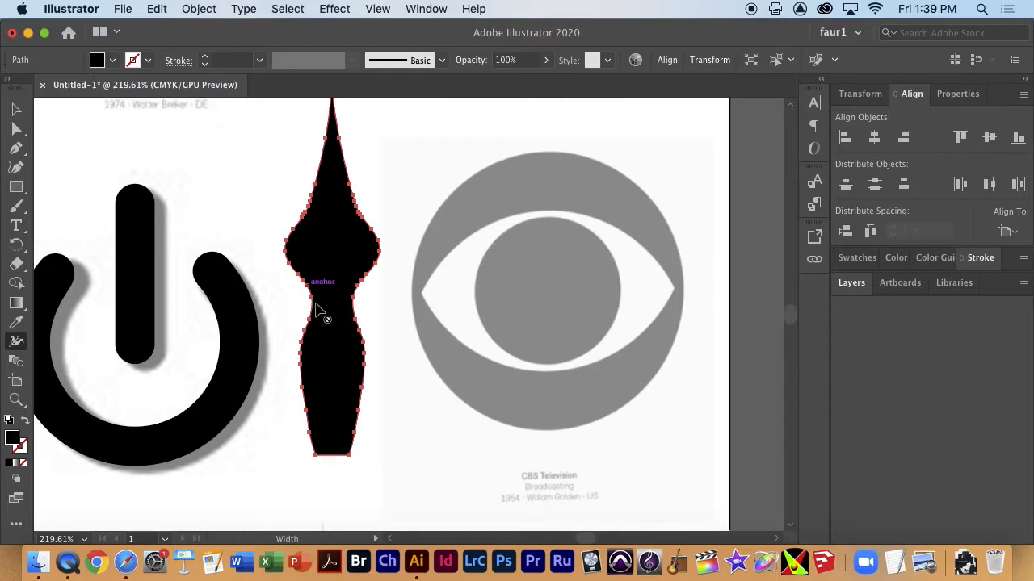
left_click_drag(369, 325, 368, 360)
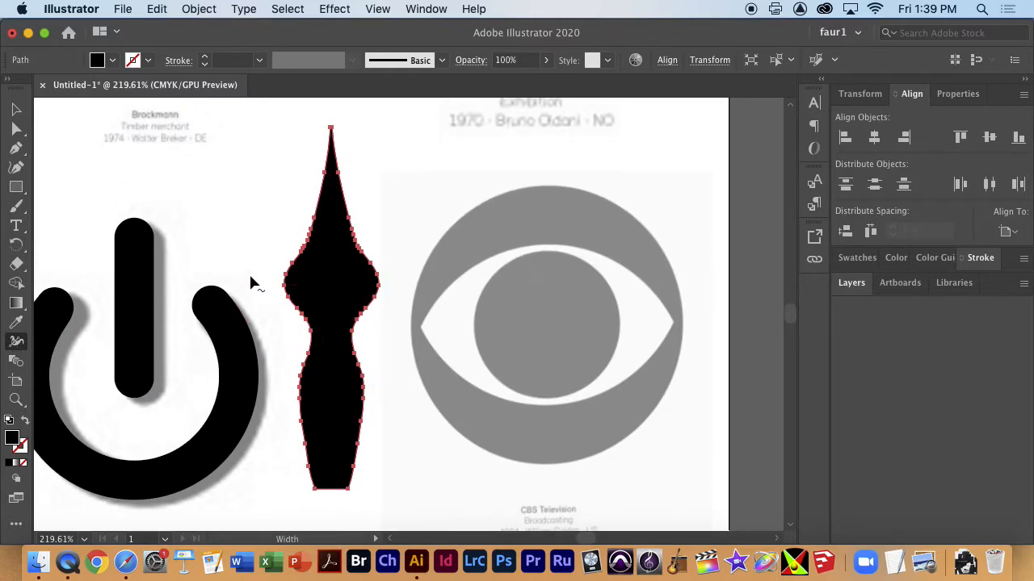
Step: Try to reshape the right side of the black tapered shape by moving individual anchor points, and undo the distortion
left_click_drag(343, 240, 711, 284)
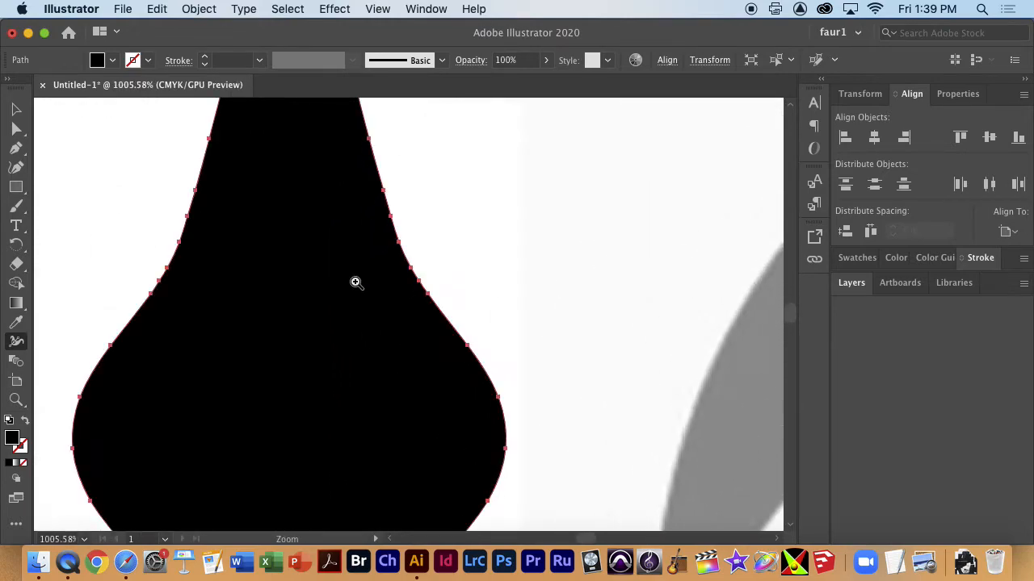
left_click_drag(455, 321, 175, 293)
left_click_drag(433, 378, 391, 334)
left_click_drag(518, 406, 488, 328)
left_click_drag(434, 392, 421, 388)
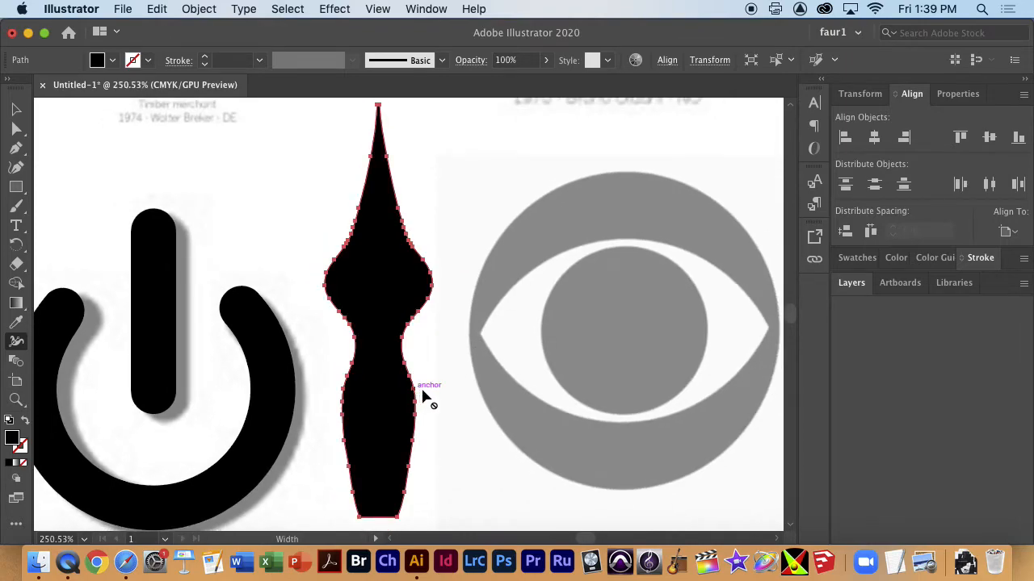
left_click(20, 129)
left_click_drag(411, 381, 428, 381)
left_click(428, 379)
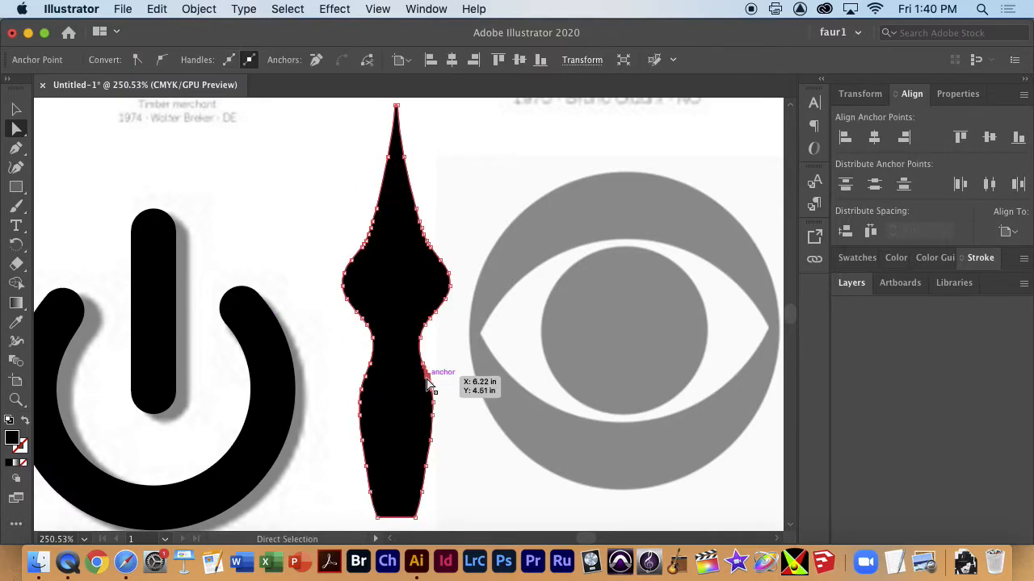
left_click(430, 385)
left_click(431, 373)
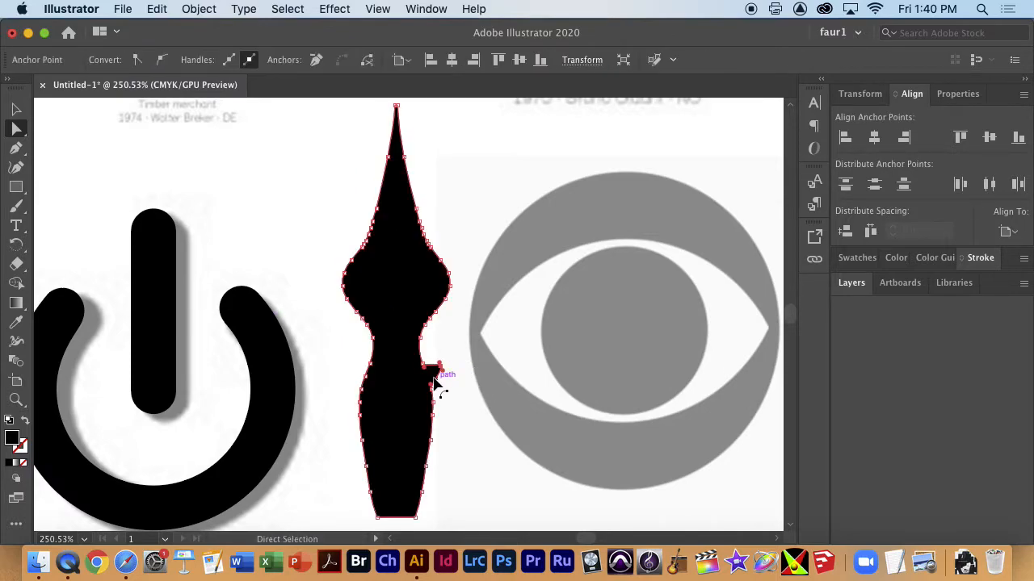
key("super+z")
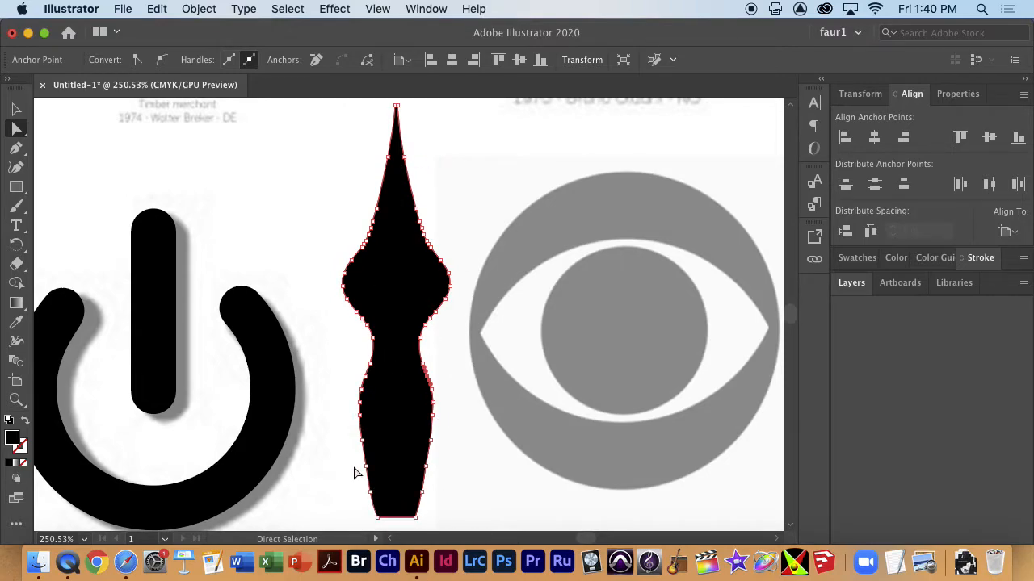
Step: Simplify the black tapered shape's path to fewer anchor points and deselect it
left_click(198, 9)
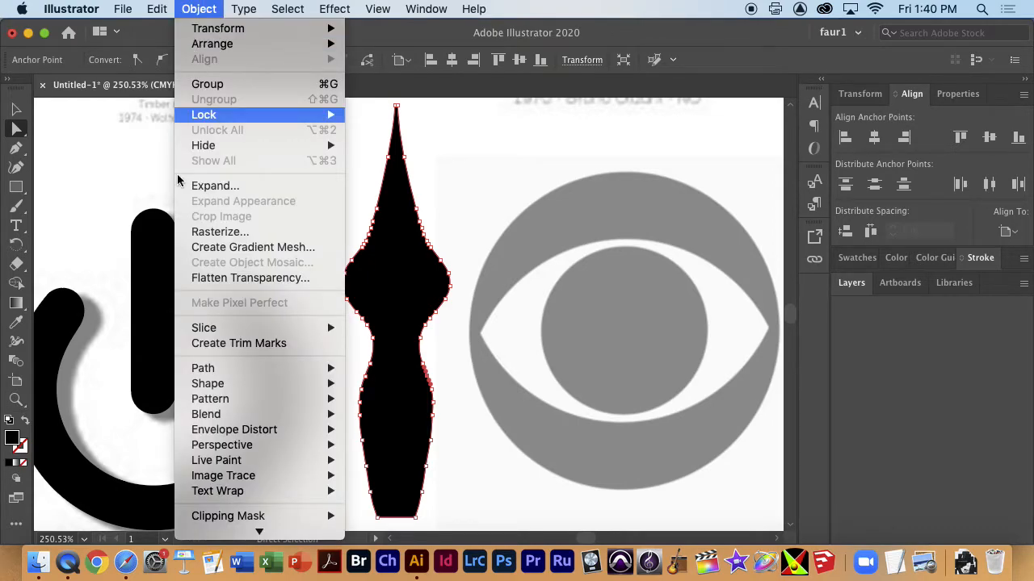
mouse_move(226, 372)
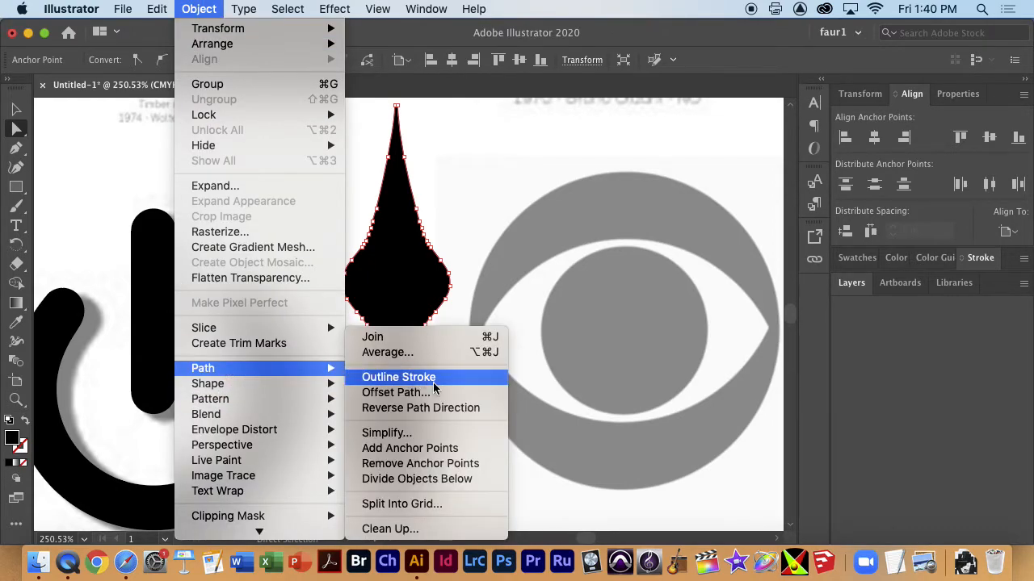
left_click(446, 441)
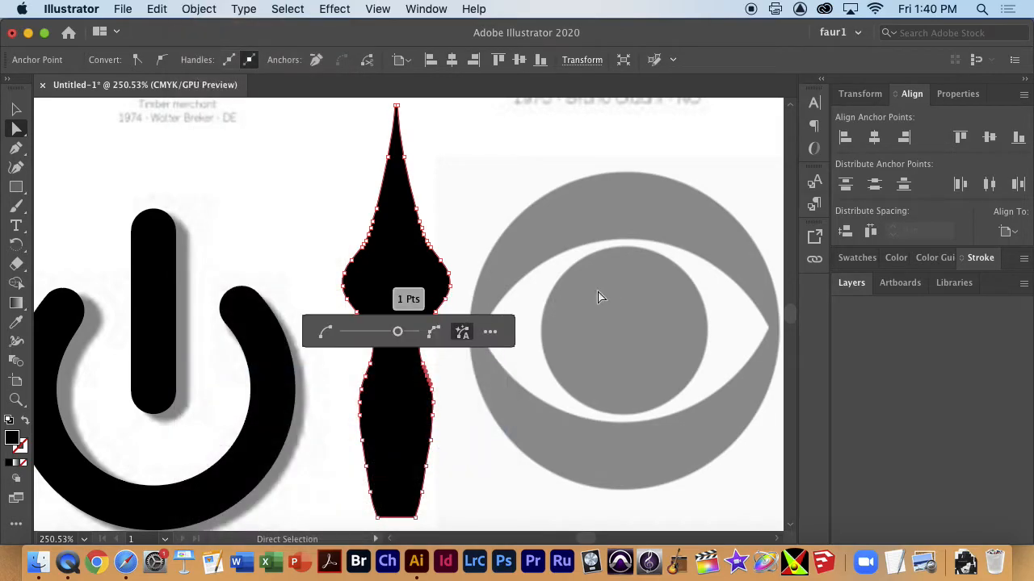
left_click_drag(404, 333, 364, 339)
left_click(374, 275)
left_click(16, 108)
left_click(269, 164)
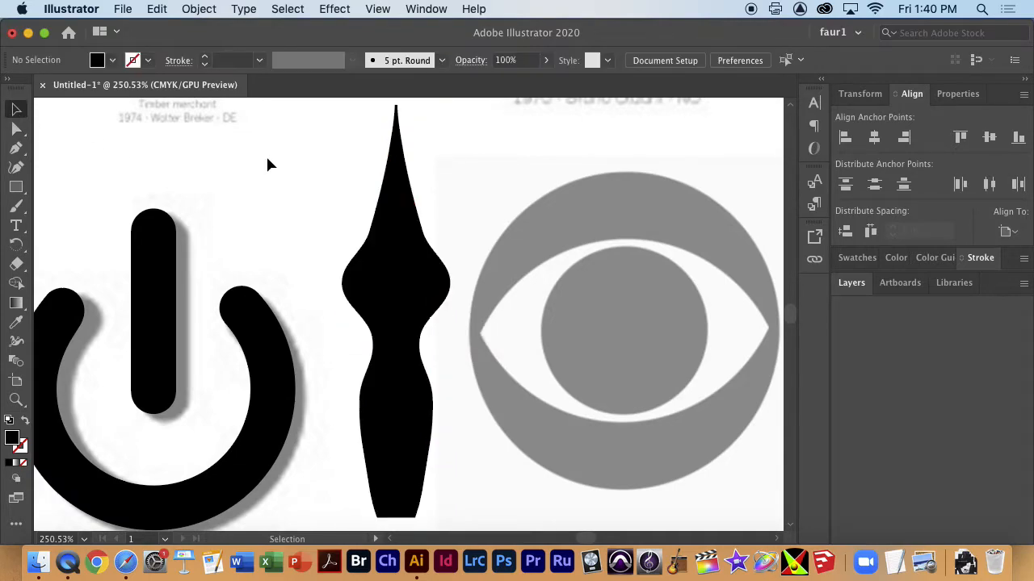
Step: Select the whole tapered shape and run Simplify on it again, reducing its anchor points further
left_click(423, 344)
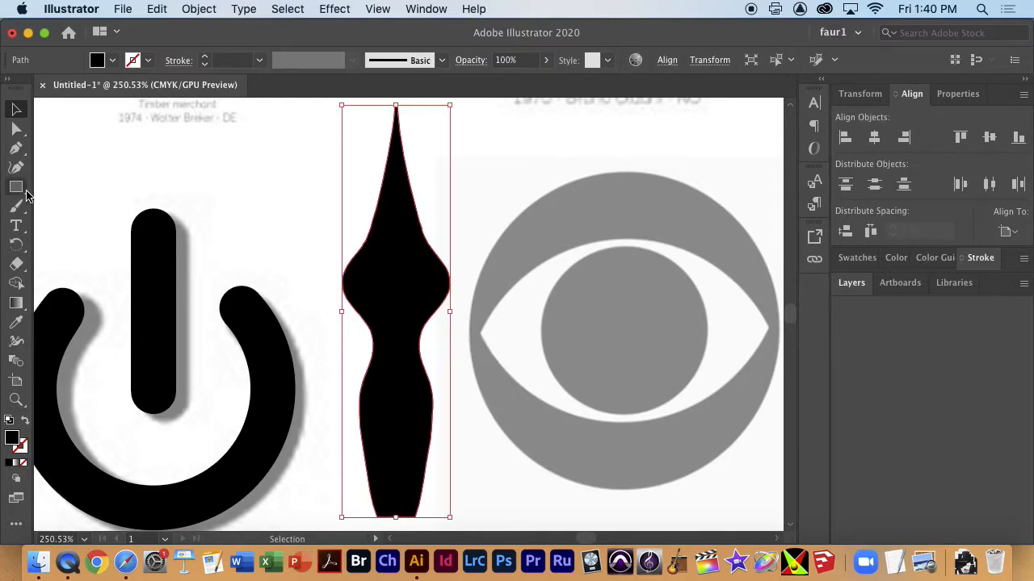
left_click(199, 9)
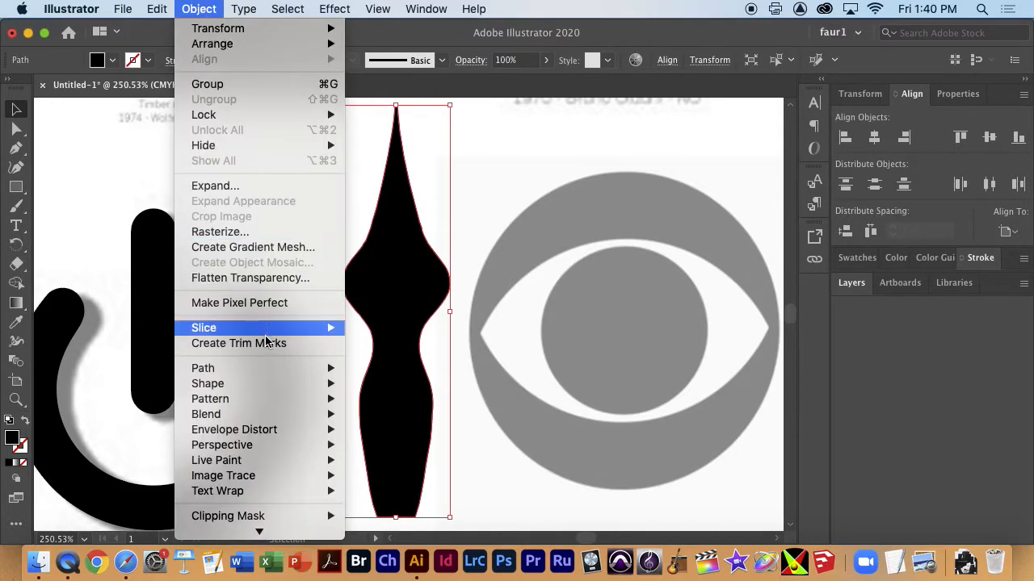
mouse_move(272, 377)
left_click(388, 433)
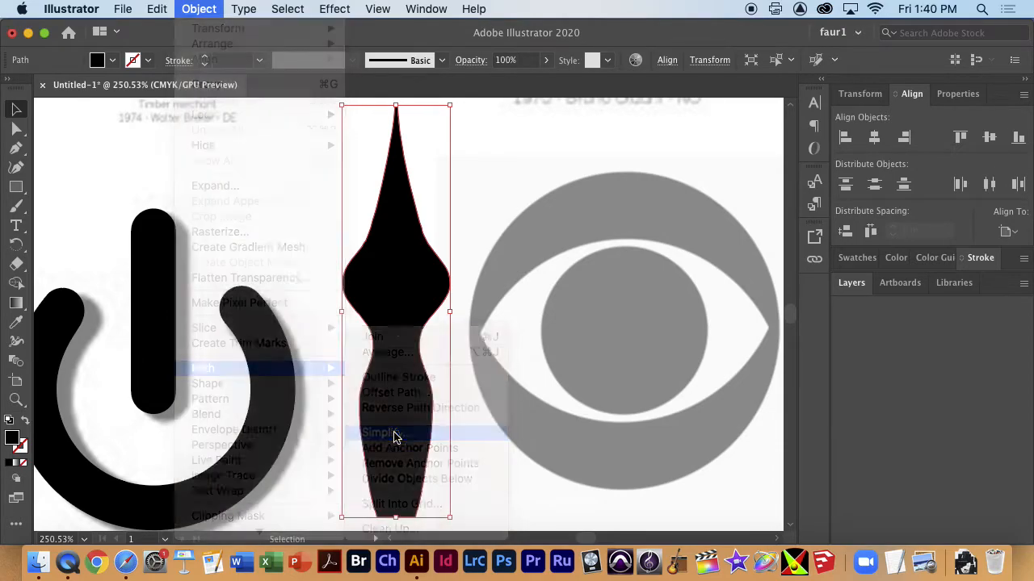
mouse_move(398, 336)
left_mouse_down()
mouse_move(340, 339)
mouse_move(386, 336)
left_mouse_up()
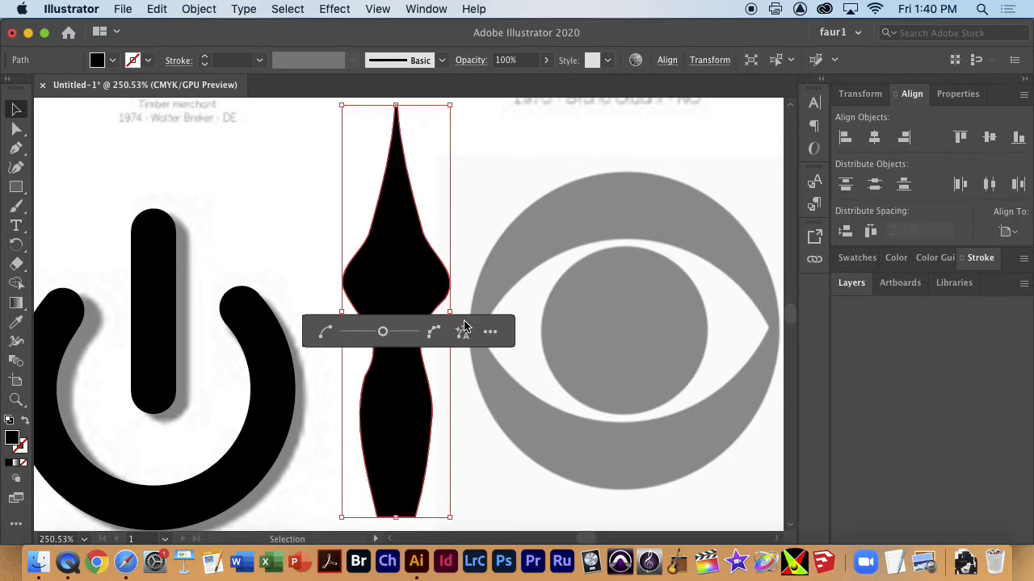
left_click(478, 218)
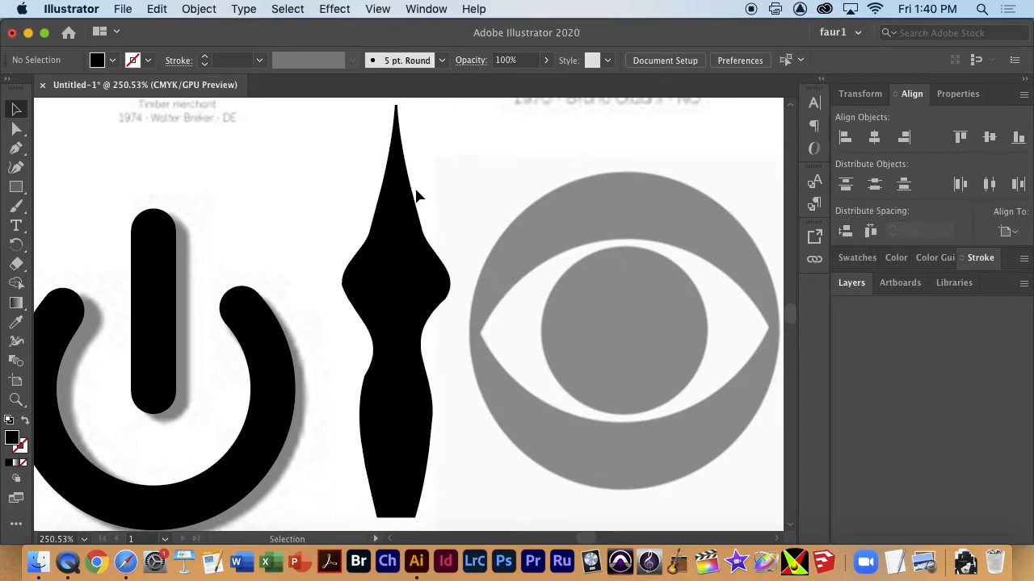
Step: Check the remaining anchor points of the simplified tapered shape, and delete the whole shape
left_click(16, 128)
left_click(401, 261)
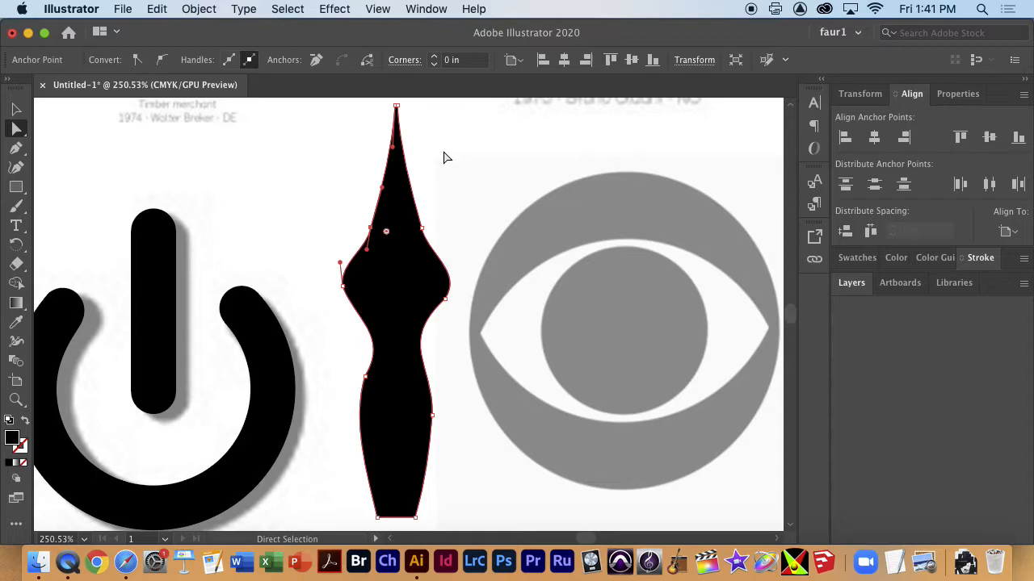
left_click_drag(432, 151, 358, 252)
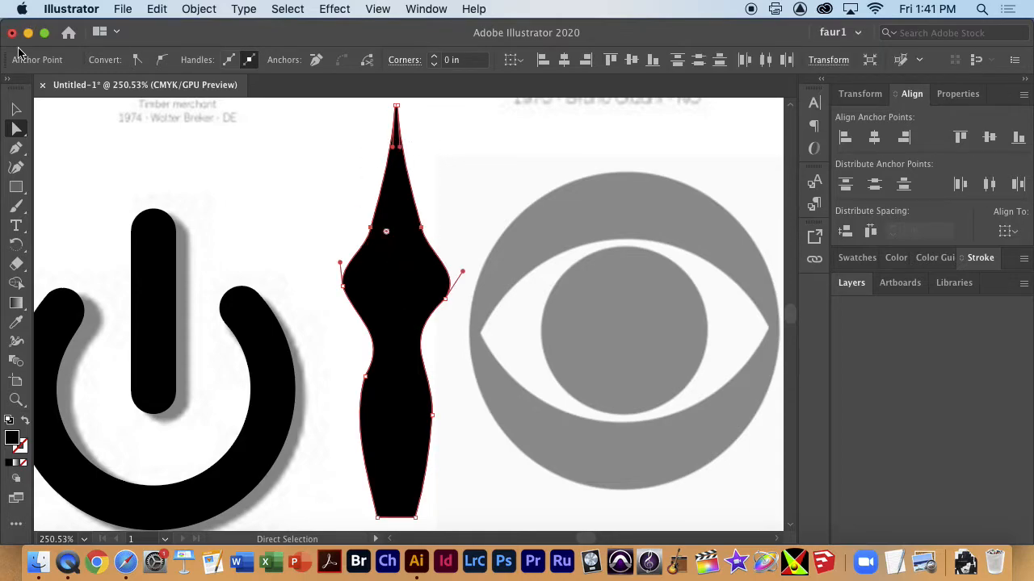
left_click(24, 115)
left_click(436, 256)
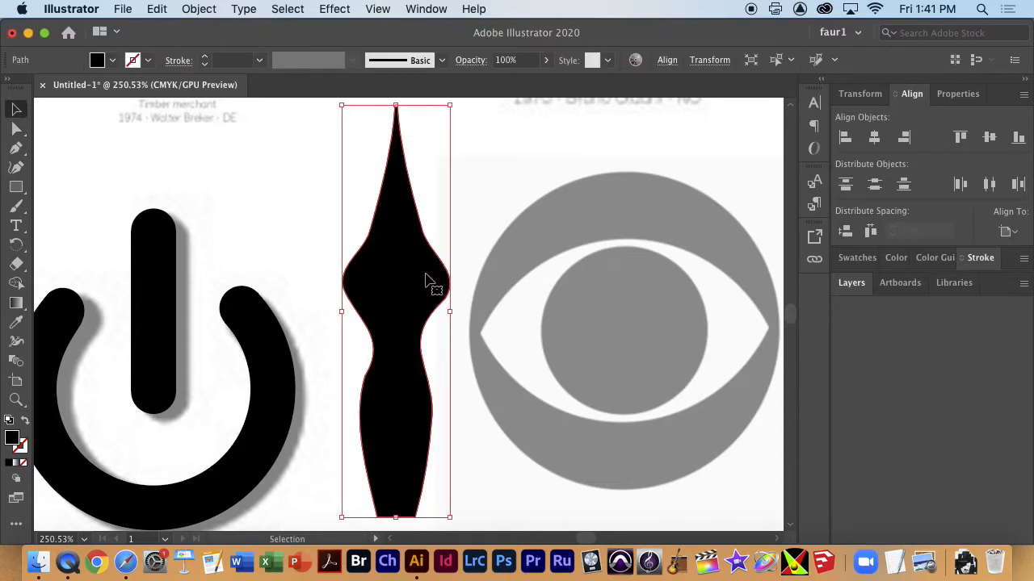
key("Delete")
Step: Show the rulers and place a vertical and a horizontal guide crossing at the centre of the CBS eye logo
left_click_drag(630, 323, 434, 297)
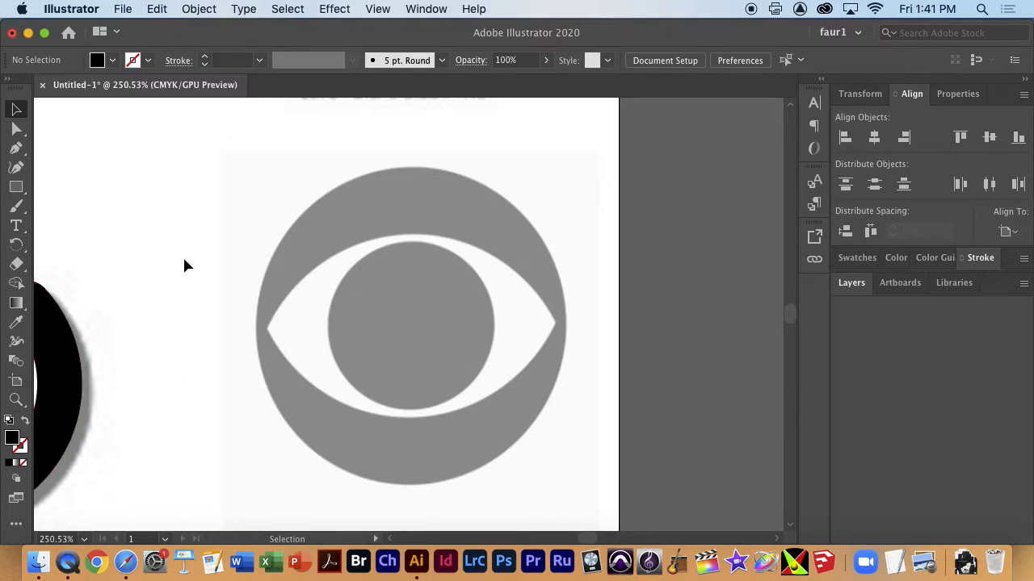
key("a")
key("v")
key("super+r")
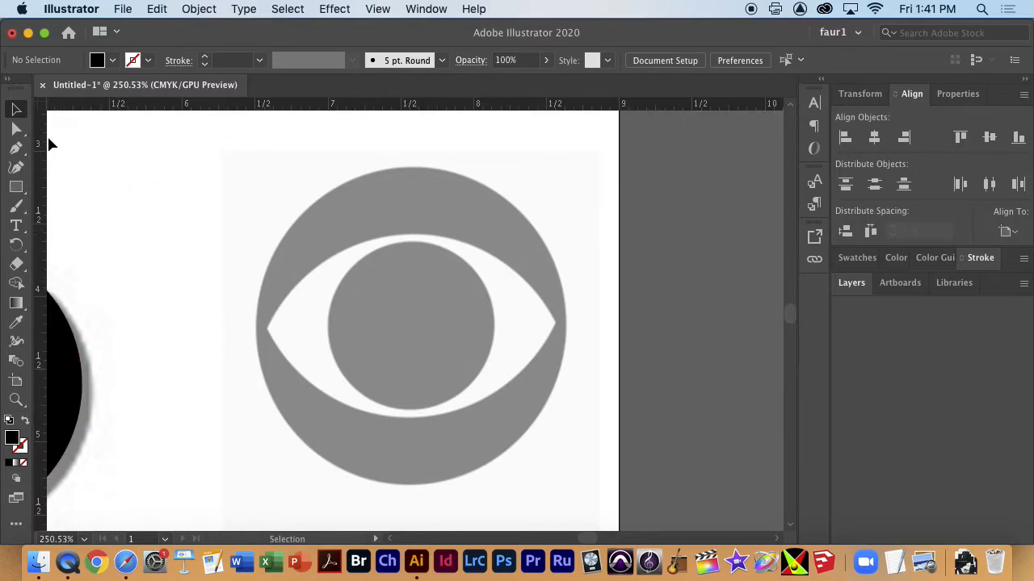
left_click_drag(42, 158, 387, 192)
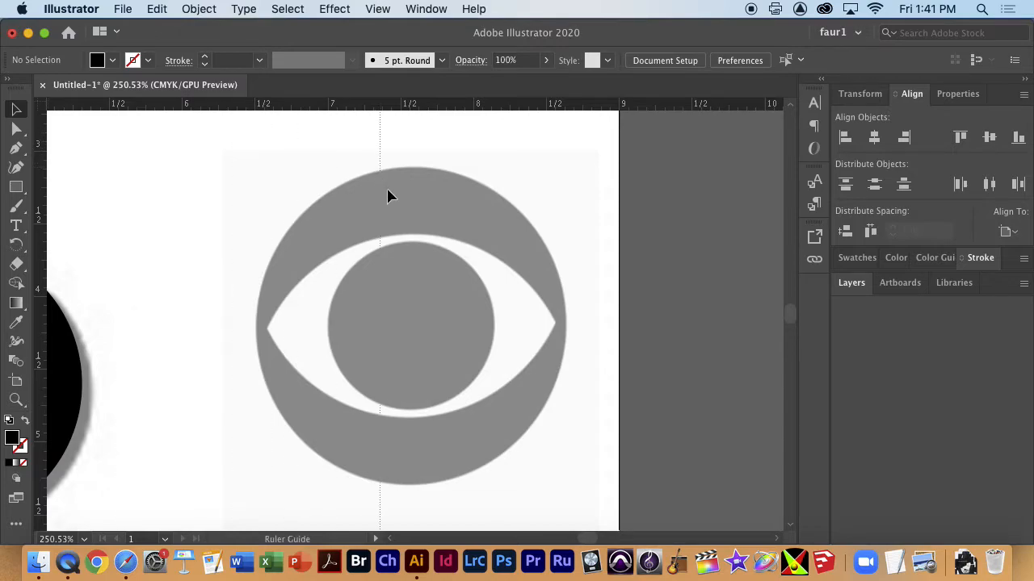
left_click(413, 280)
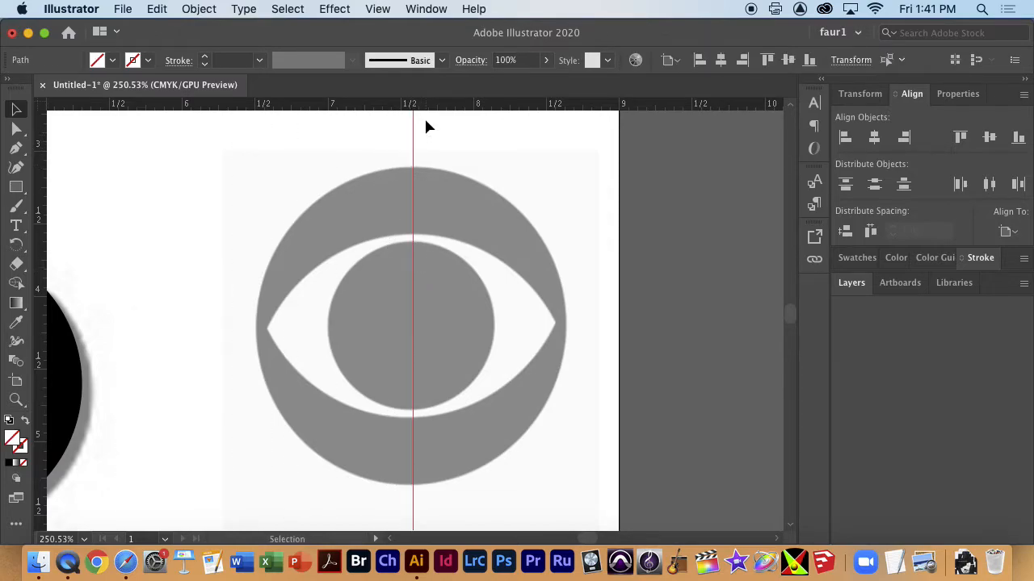
left_click(423, 330)
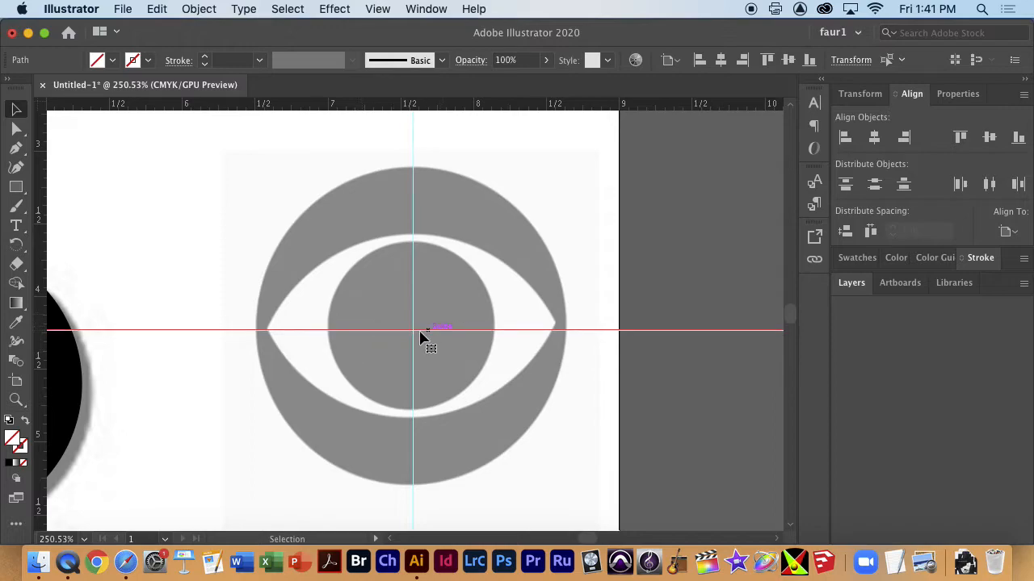
left_click_drag(422, 329, 410, 341)
left_click(410, 343)
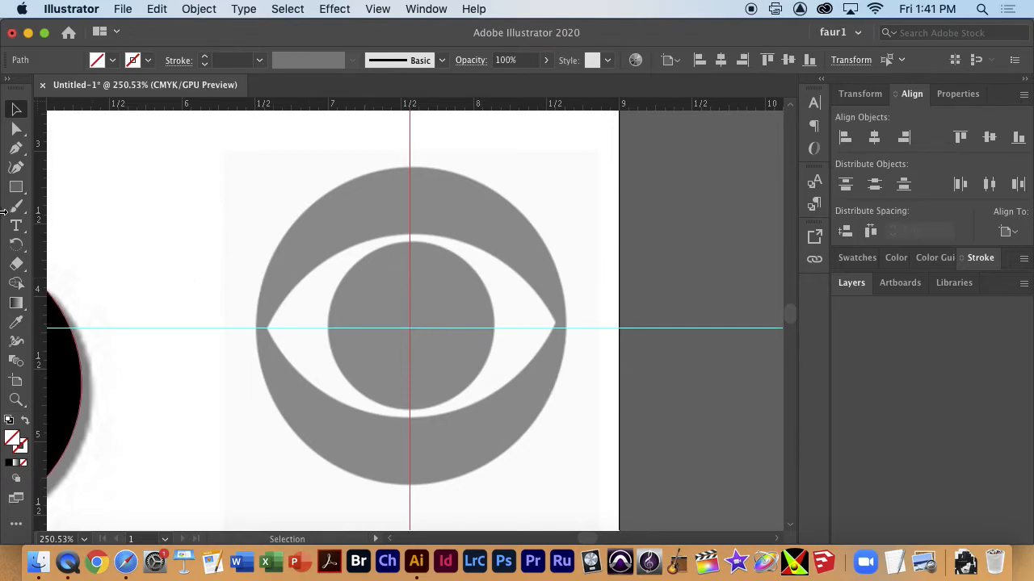
Step: Trace the CBS eye with two circles, about 1.13 in wide over the pupil and about 2.16 in wide around the outer edge
left_click_drag(16, 186, 56, 206)
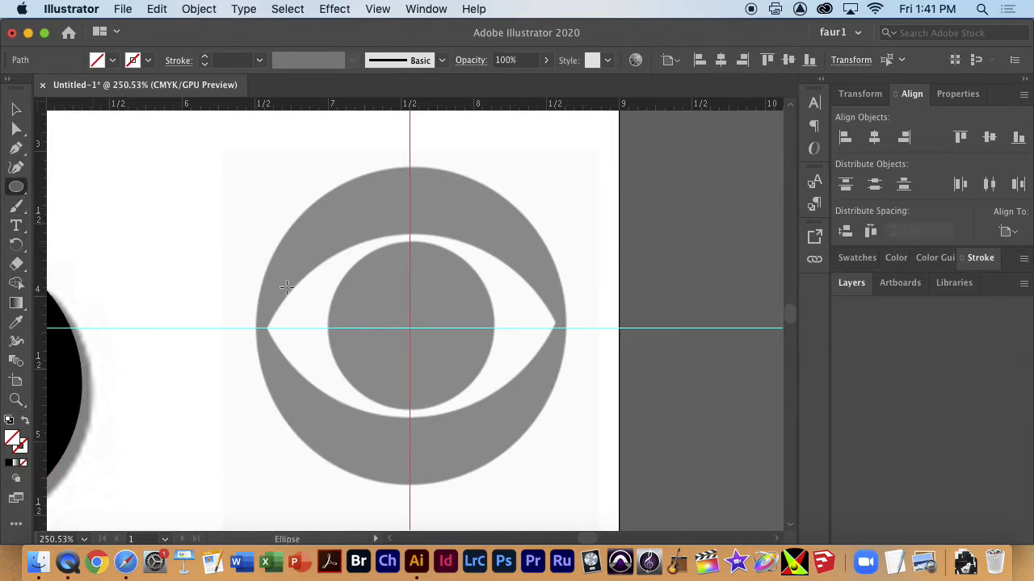
left_click_drag(410, 323, 474, 412)
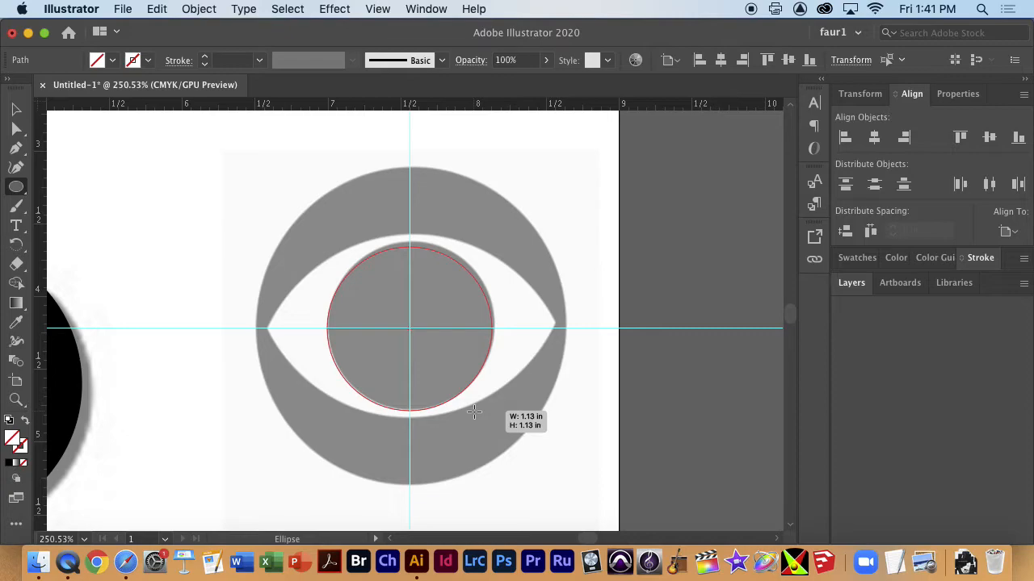
left_click_drag(474, 413, 475, 412)
left_click_drag(272, 196, 513, 402)
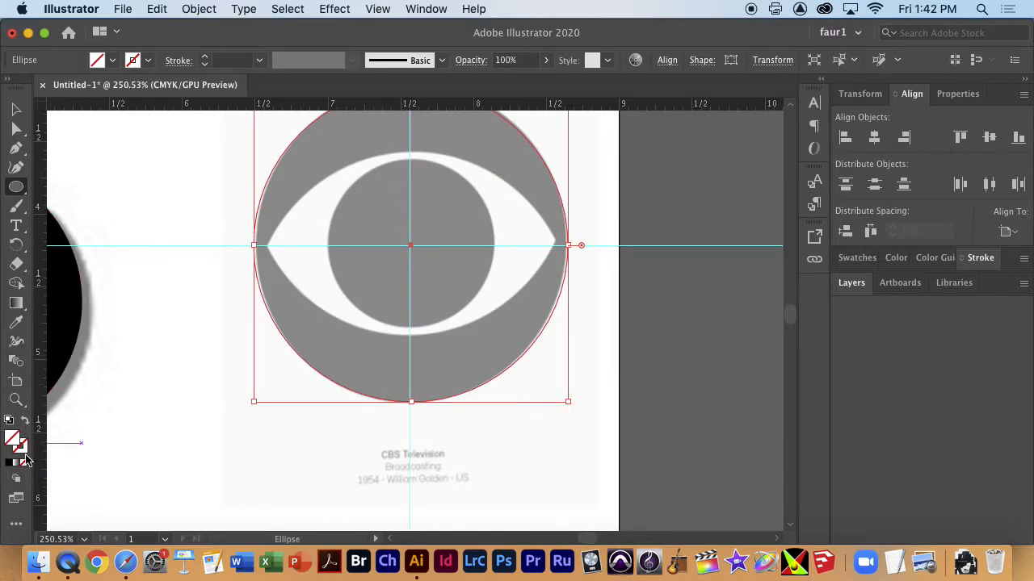
Step: Select the inner and outer circles without the guides and give both a black 1 pt stroke
key("v")
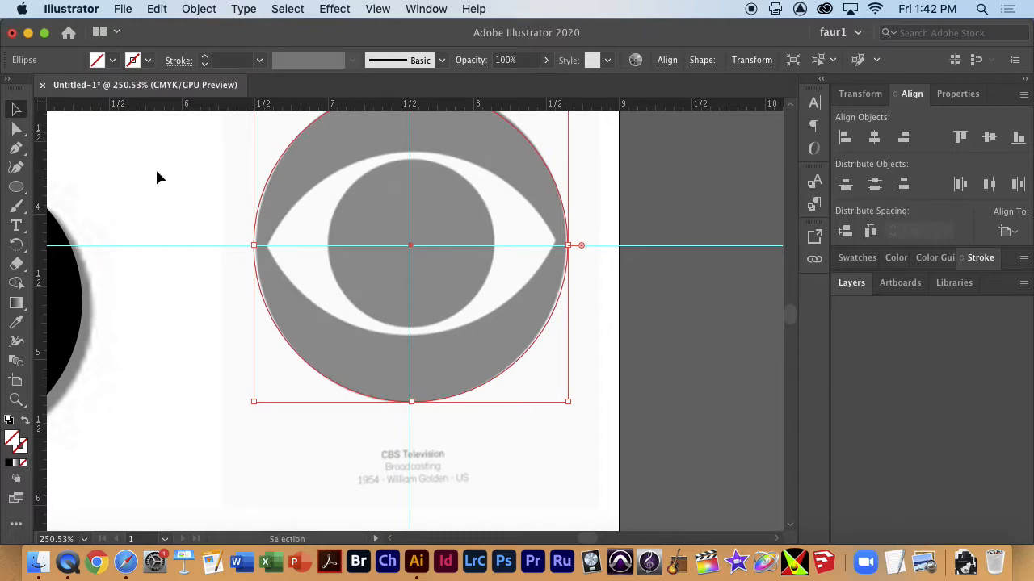
left_click(158, 176)
left_click(461, 252)
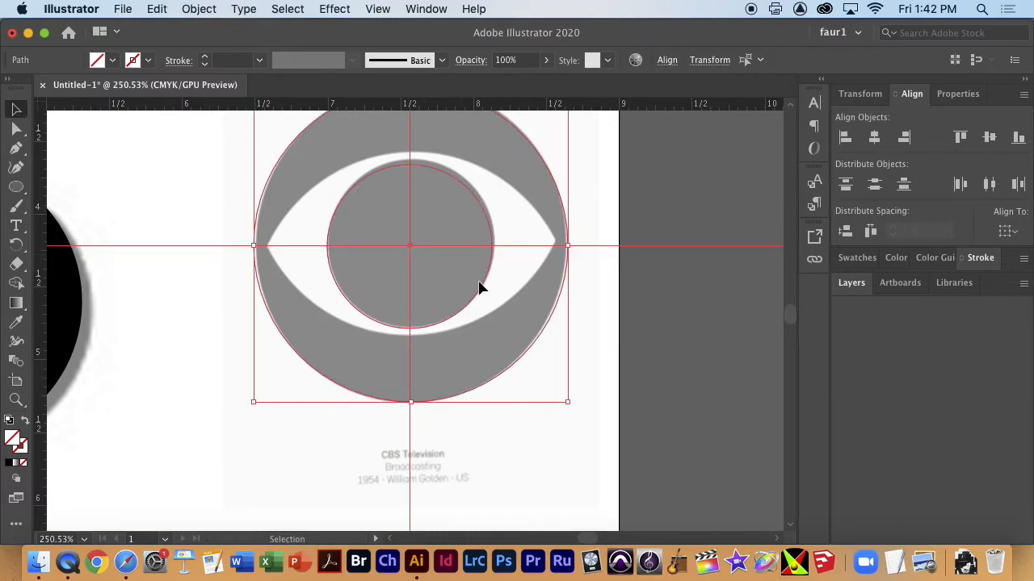
left_click(488, 246, "shift")
left_click(410, 463, "shift")
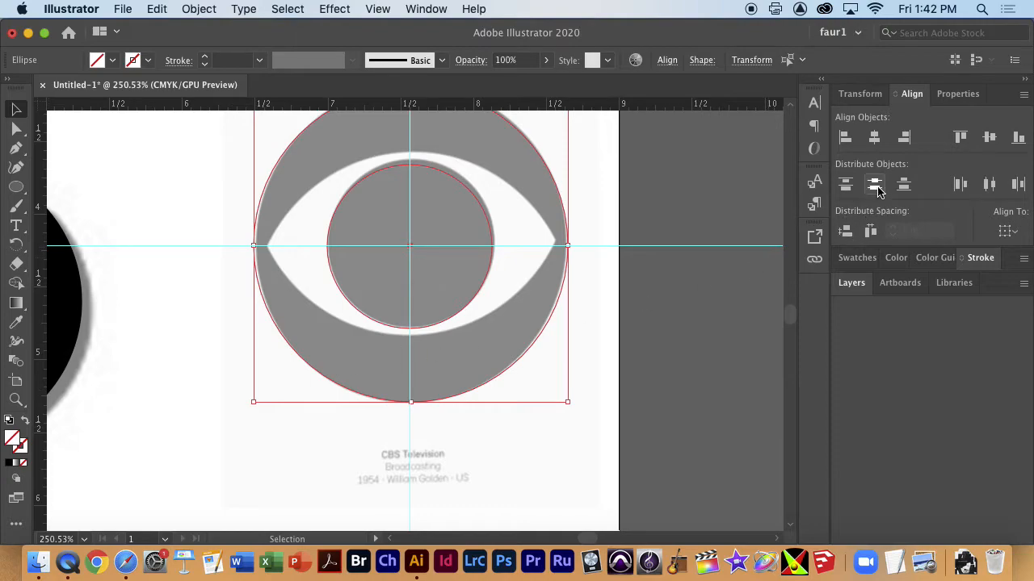
left_click(951, 94)
left_click(847, 297)
left_click(705, 353)
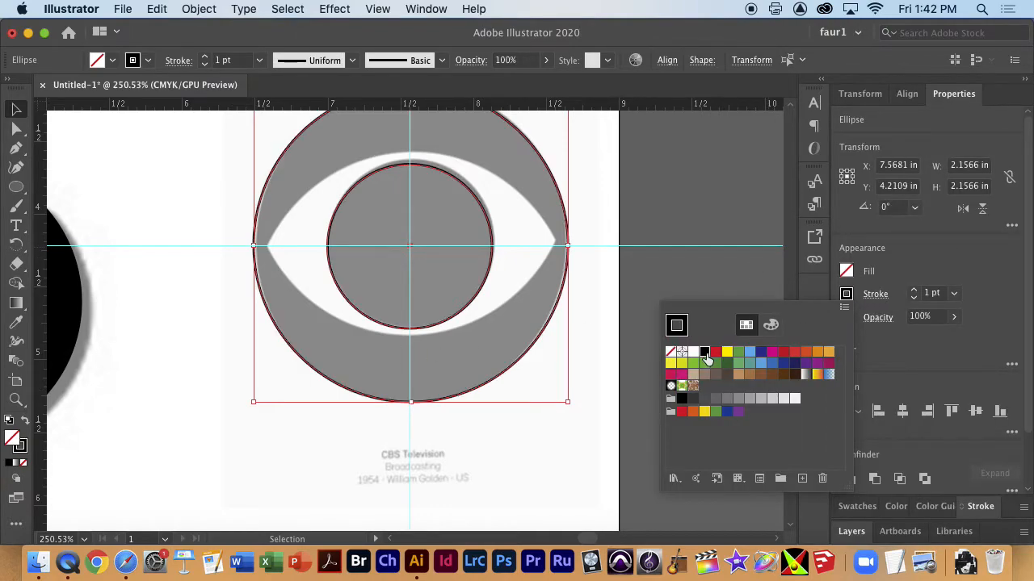
left_click(576, 403)
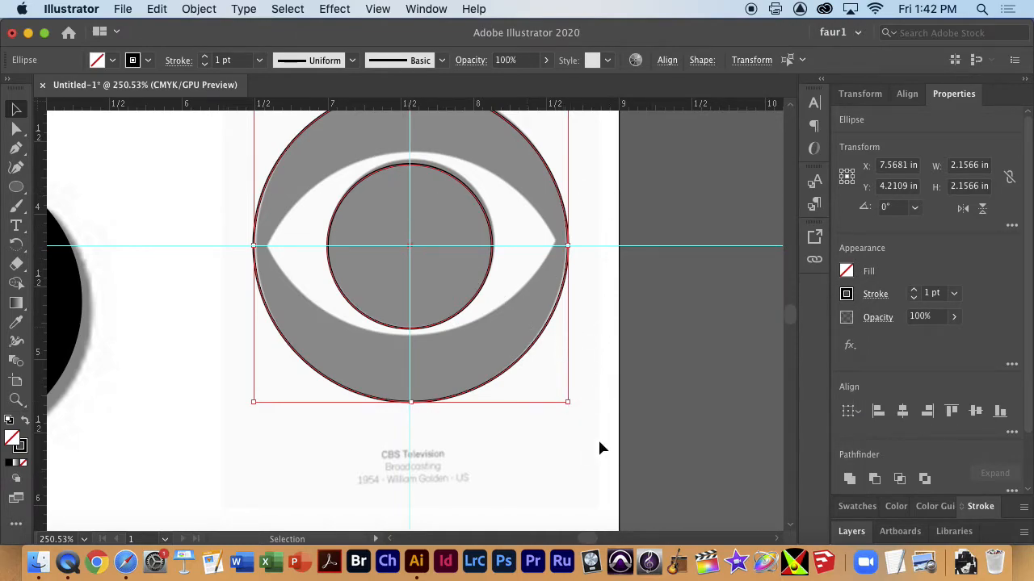
Step: Centre the inner and outer circles on each other and group them
left_click_drag(412, 303, 429, 306)
left_click(907, 94)
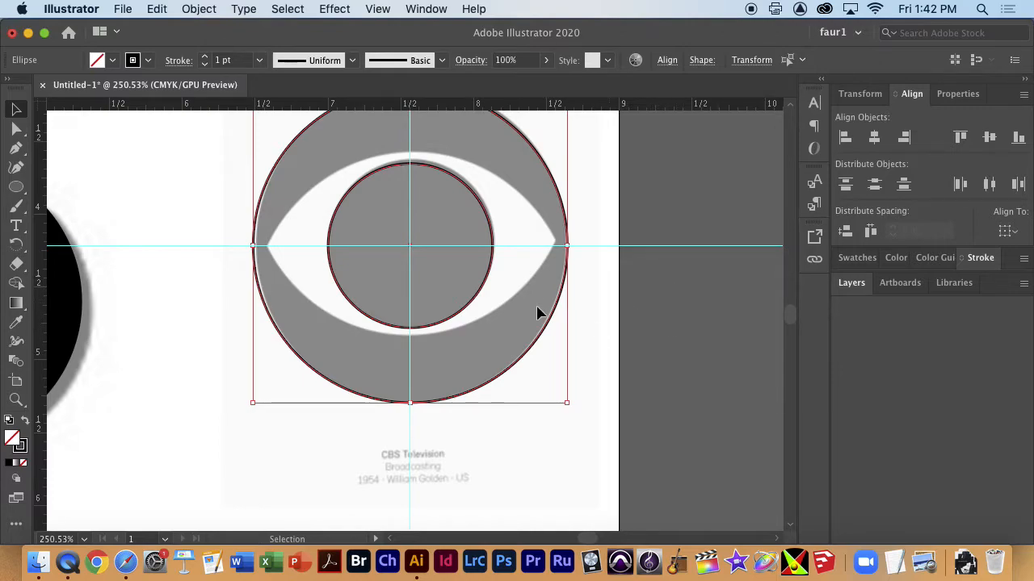
key("super+g")
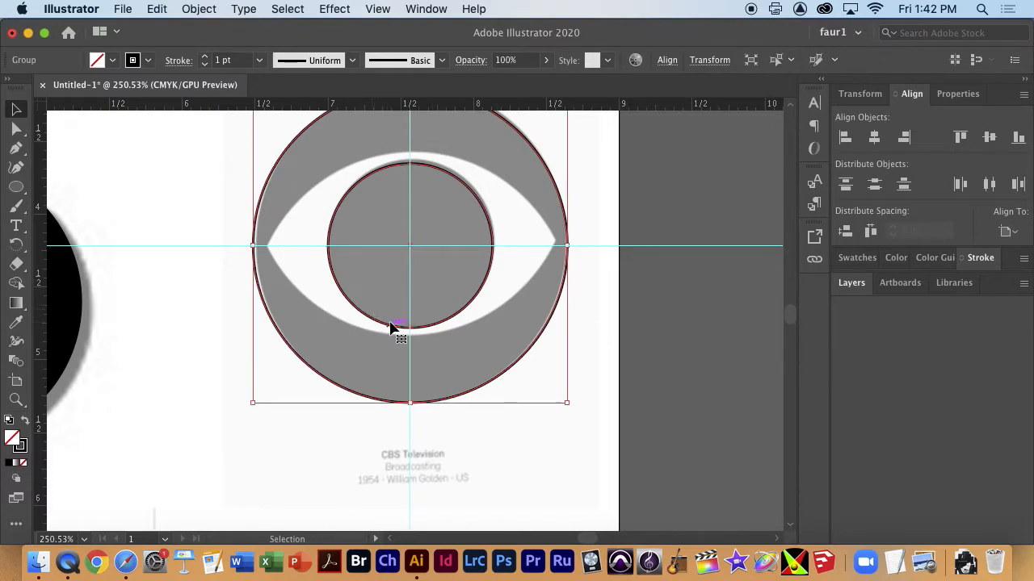
left_click(577, 409)
mouse_move(509, 373)
left_mouse_down()
mouse_move(554, 455)
mouse_move(473, 305)
mouse_move(410, 252)
left_mouse_up()
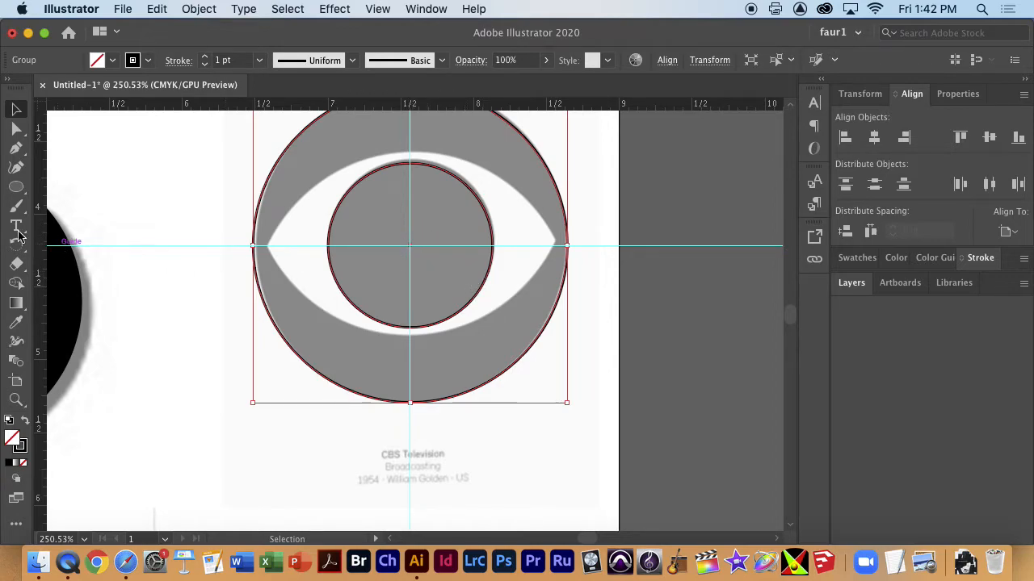
Step: Draw a straight horizontal line with the Pen tool along the horizontal guide, from the white eye shape's left corner to its right corner
left_click(16, 186)
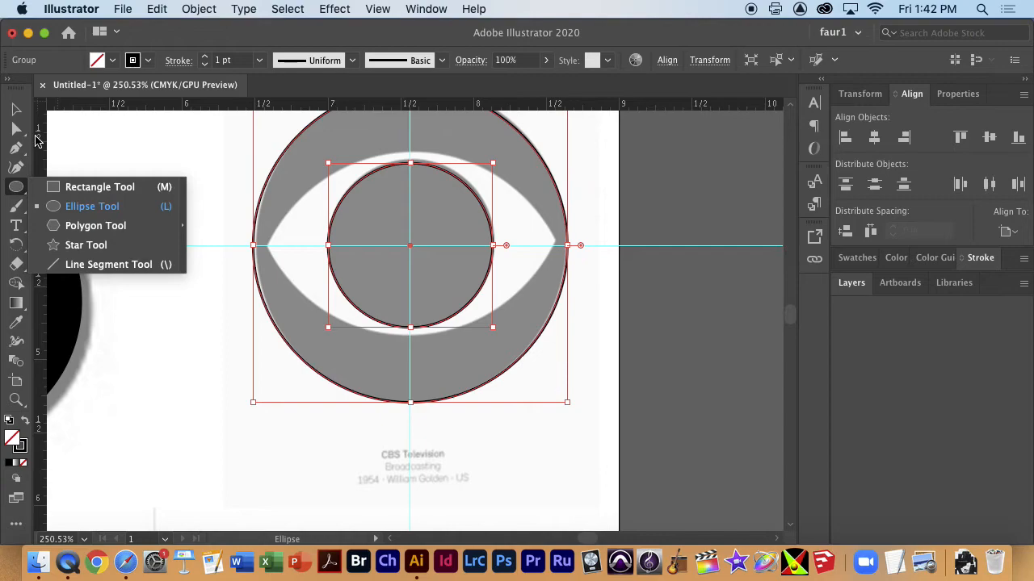
left_click(18, 149)
left_click(15, 151)
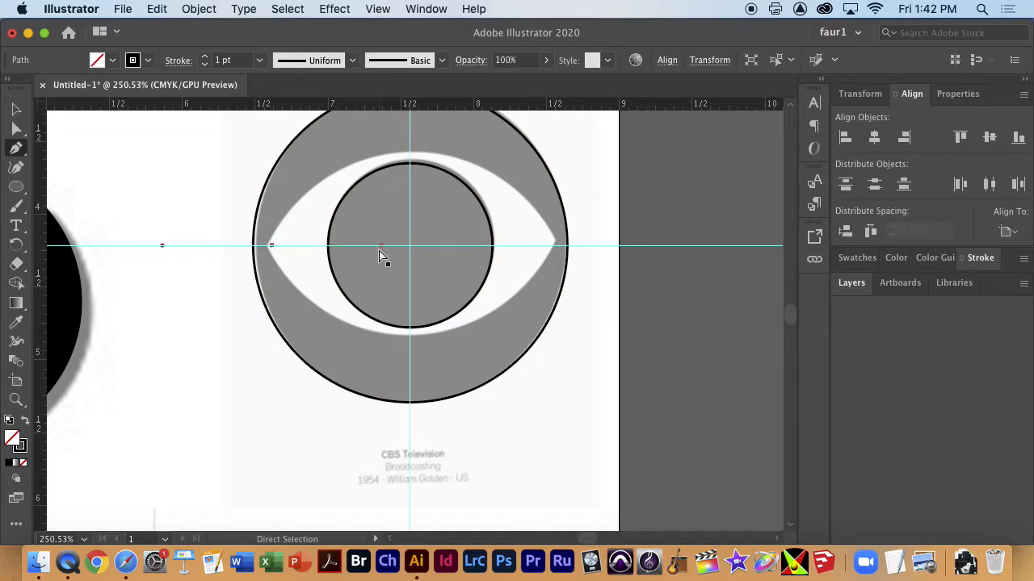
left_click(269, 245)
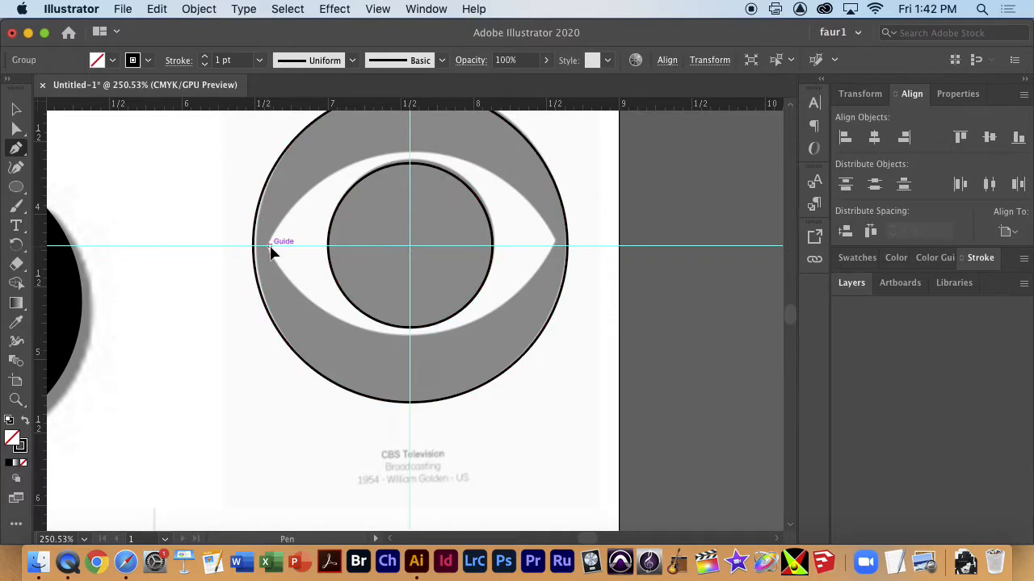
left_click(556, 244)
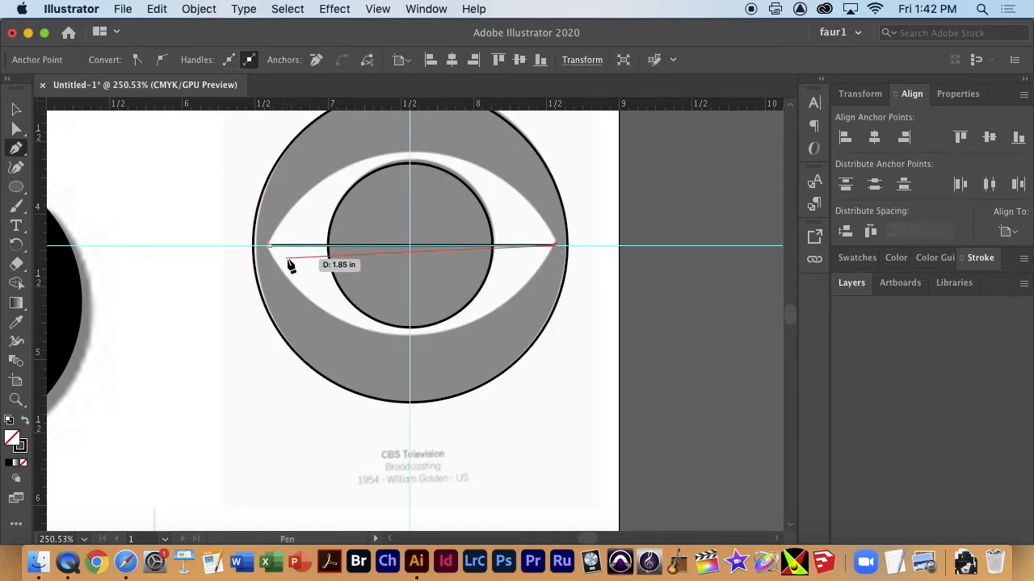
Step: Move the line's left anchor point outward along the guide to meet the eye's left corner, and check the right end
key("Escape")
key("super+space")
left_click_drag(270, 248, 546, 267)
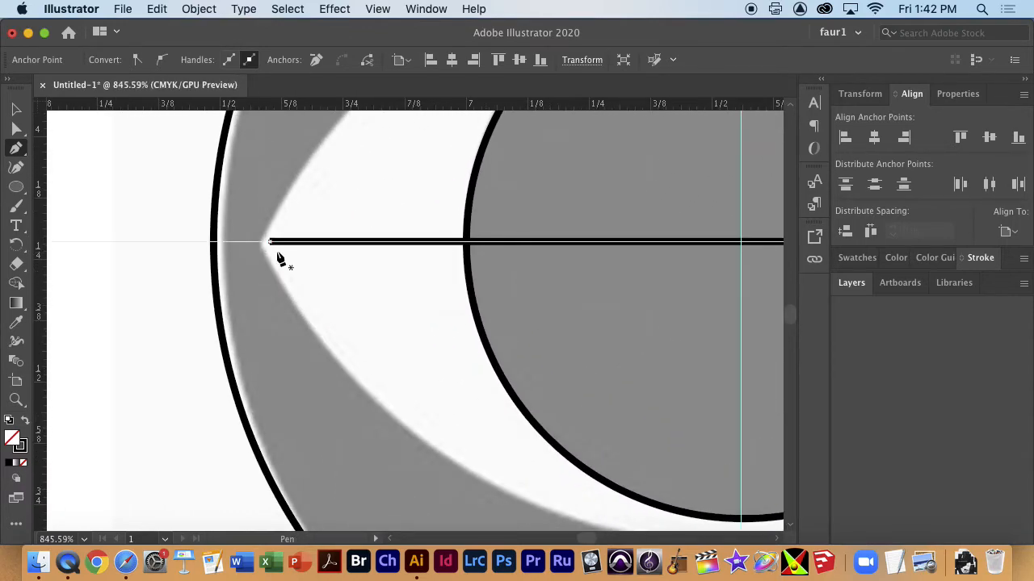
key("a")
mouse_move(258, 225)
left_mouse_down()
mouse_move(278, 259)
mouse_move(259, 242)
left_mouse_up()
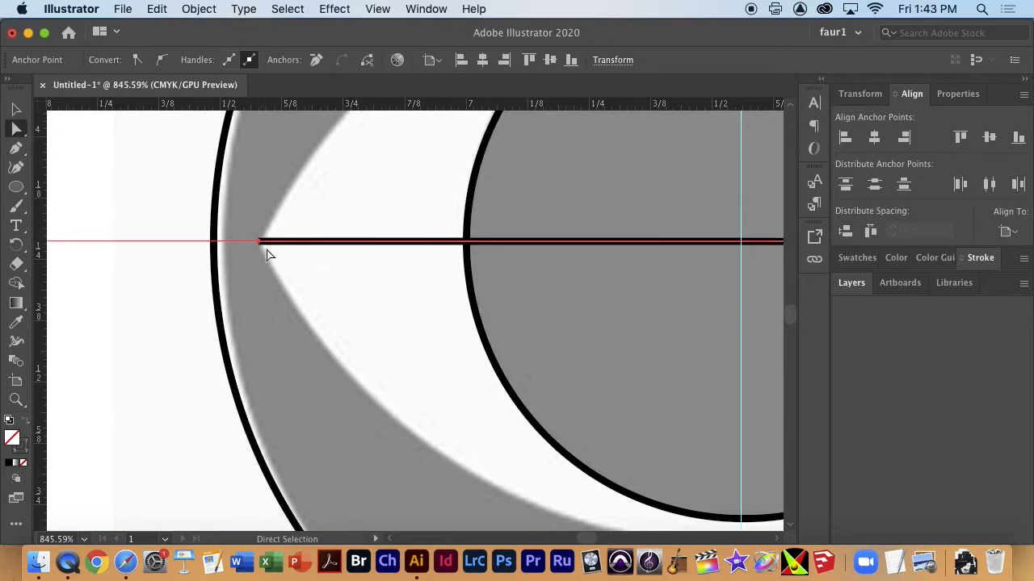
left_click(275, 278)
scroll(408, 282, "right", 10)
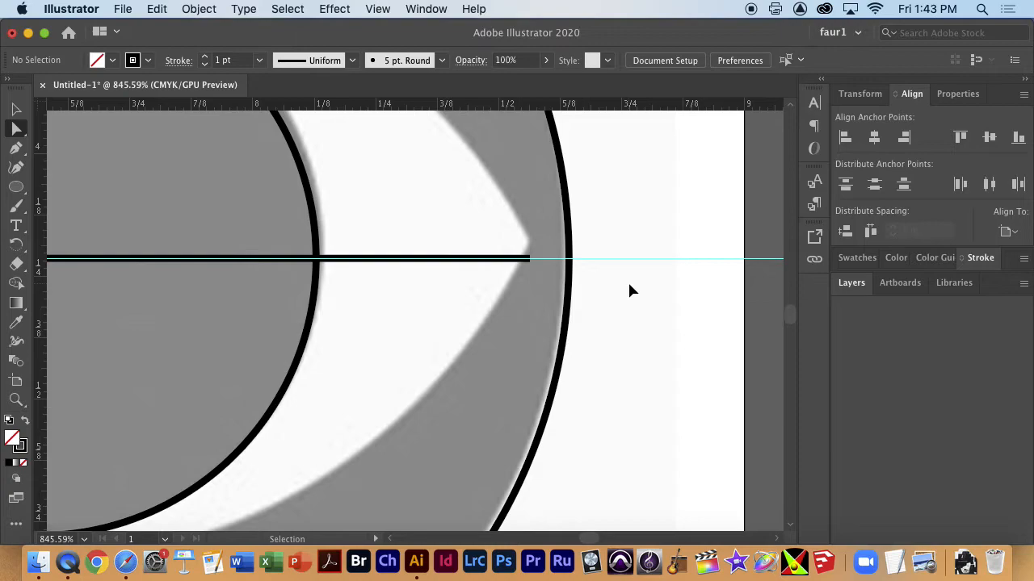
Step: Delete the horizontal guide running through the CBS eye, keeping the drawn line
key("super+0")
left_click_drag(528, 311, 799, 348)
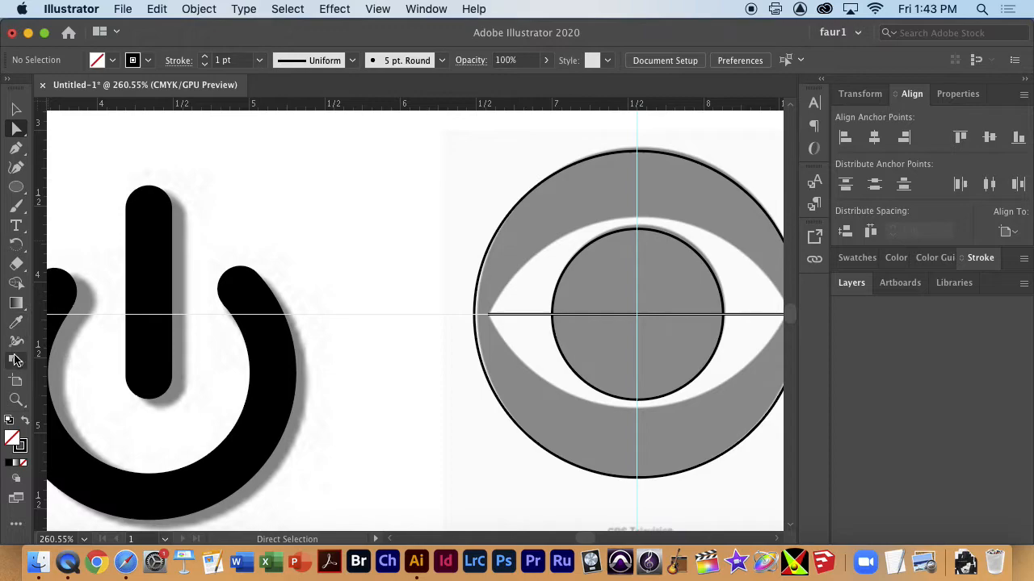
key("v")
left_click(530, 314)
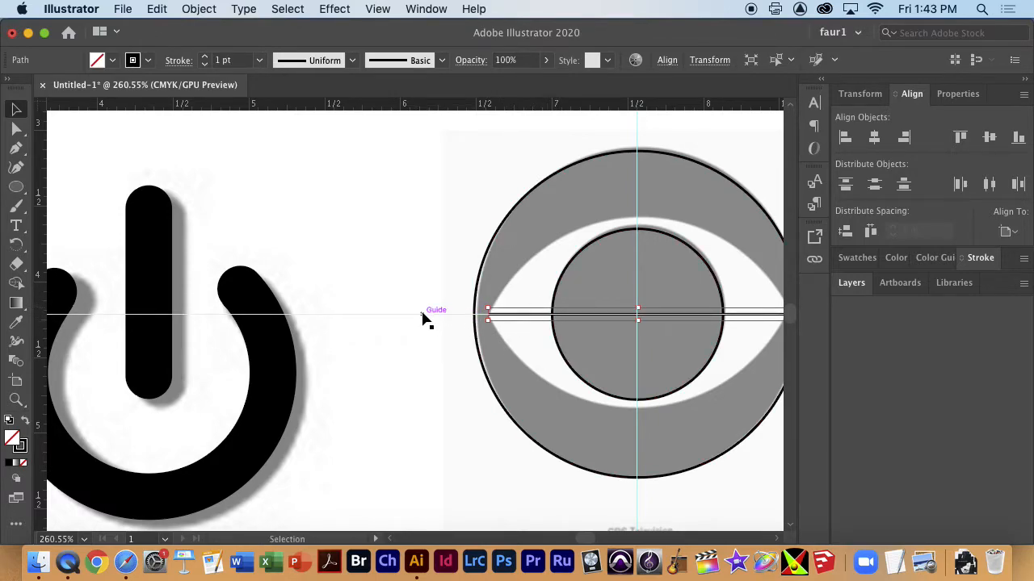
left_click(429, 298)
left_click(523, 318)
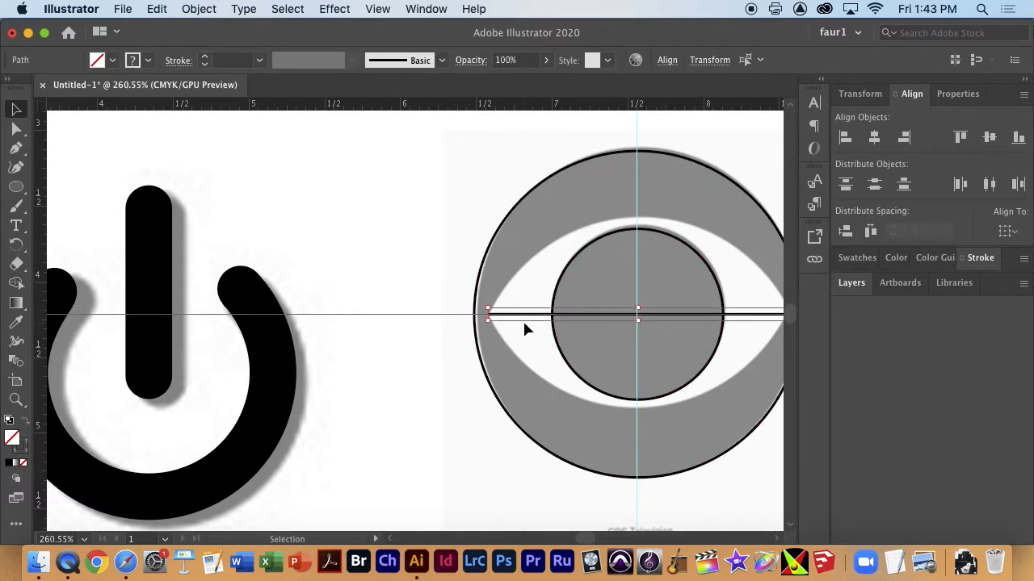
left_click(453, 311)
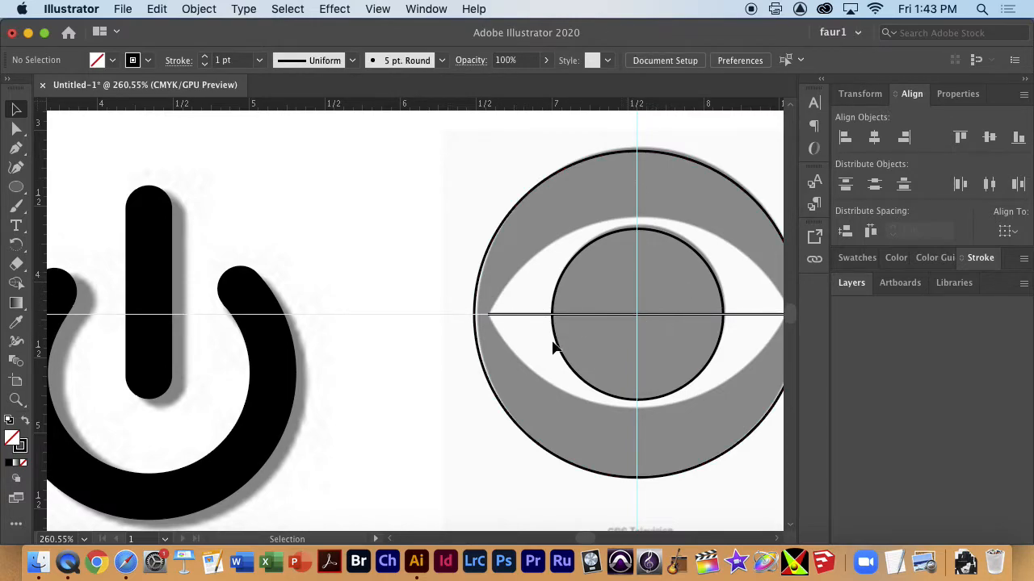
left_click(445, 313)
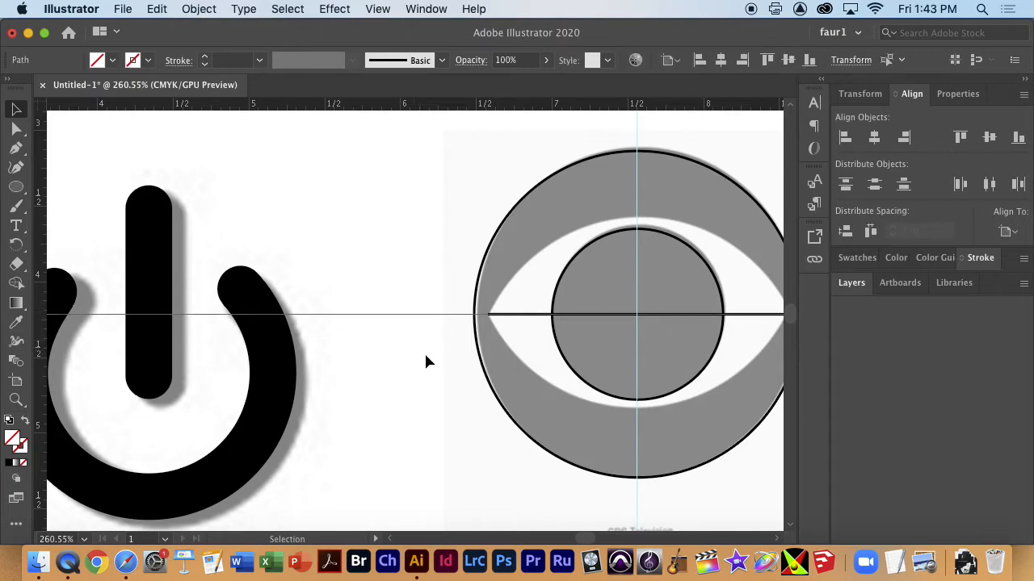
key("Delete")
Step: Try to widen the line to about 1.29 in at the vertical guide with the Width tool and swap its fill and stroke
key("space")
left_click_drag(702, 322, 614, 331)
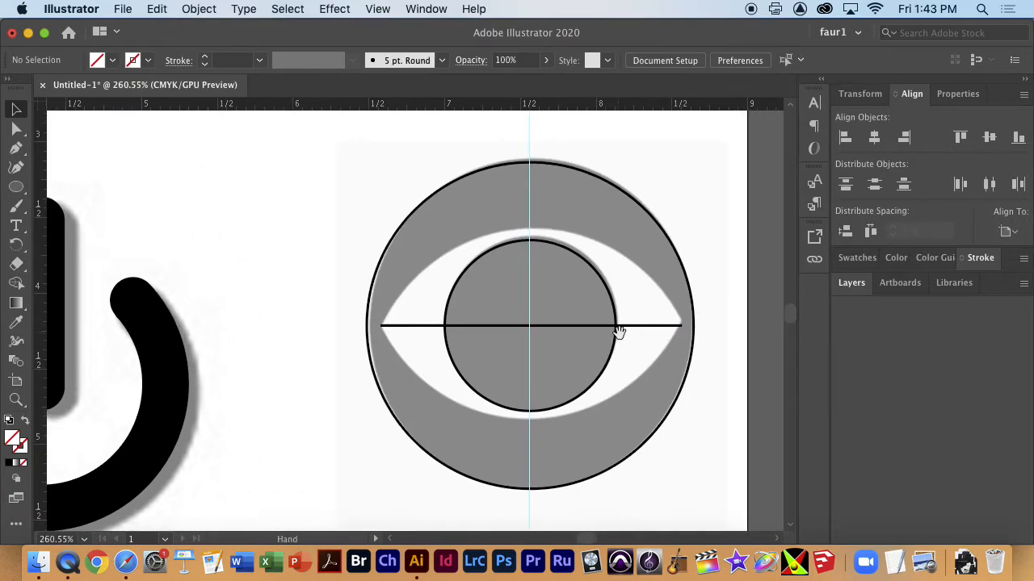
left_click(575, 326)
left_click(15, 343)
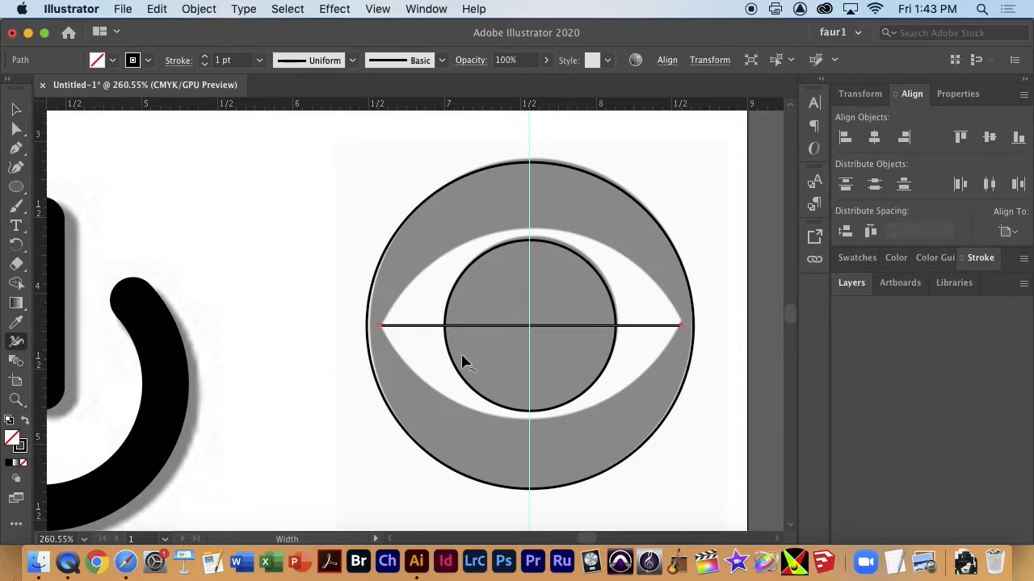
left_click_drag(533, 331, 529, 428)
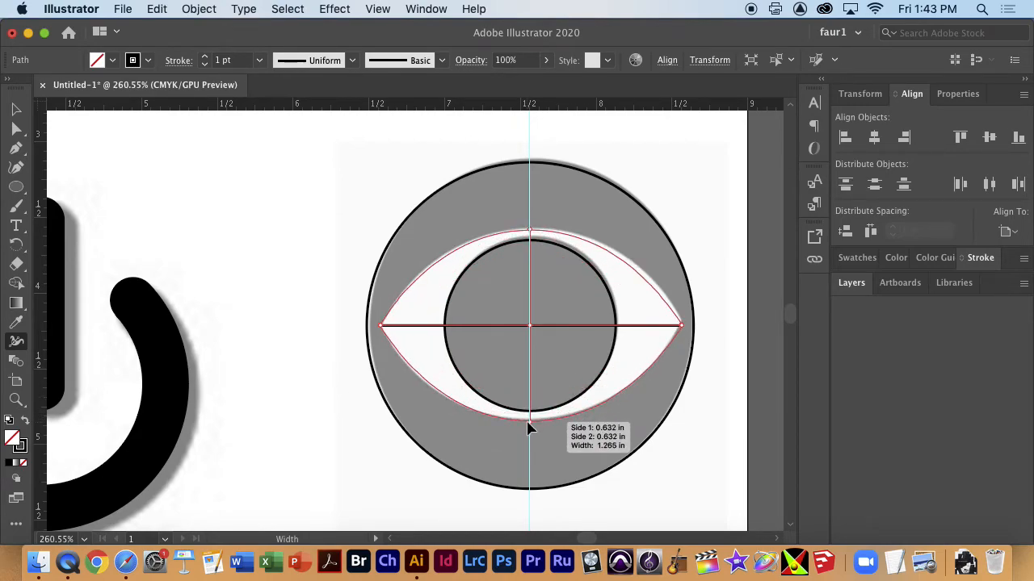
left_click_drag(529, 428, 529, 428)
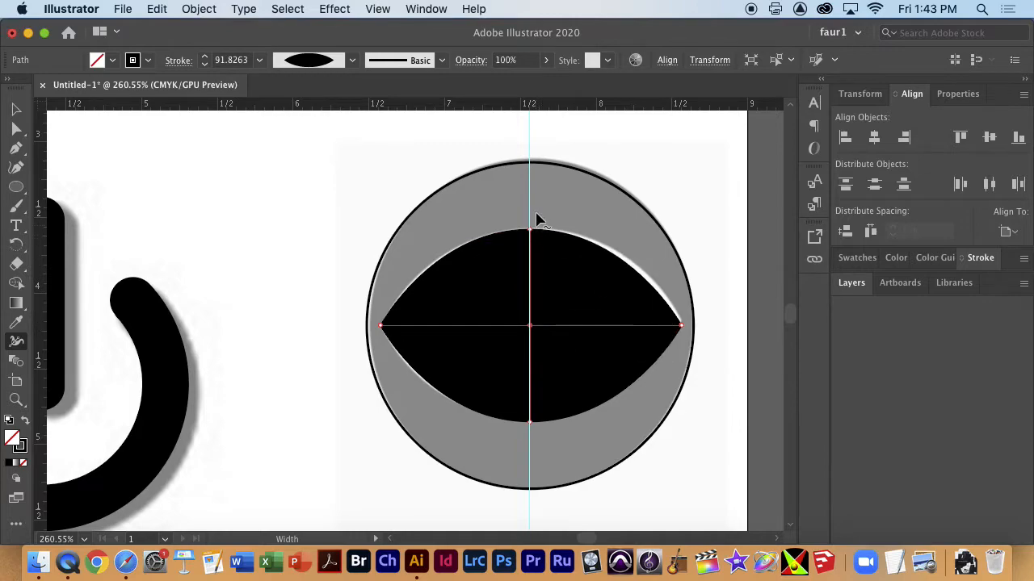
left_click_drag(533, 234, 532, 229)
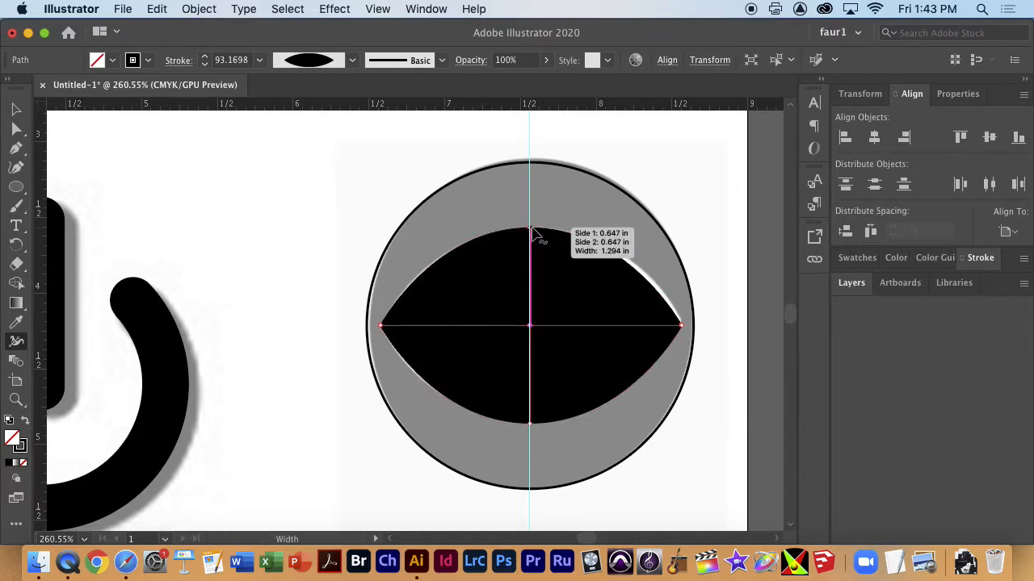
left_click(25, 421)
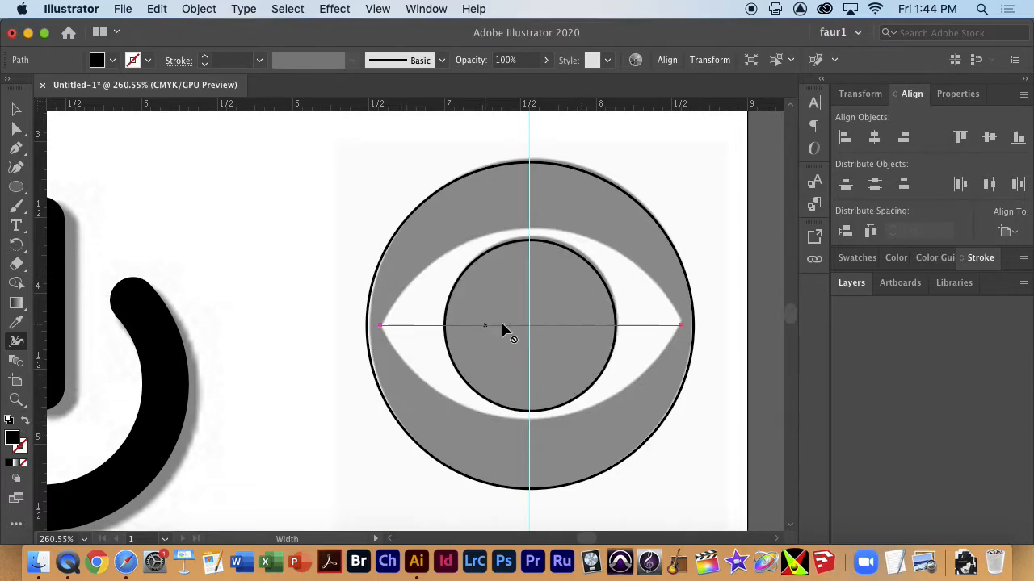
left_click(25, 421)
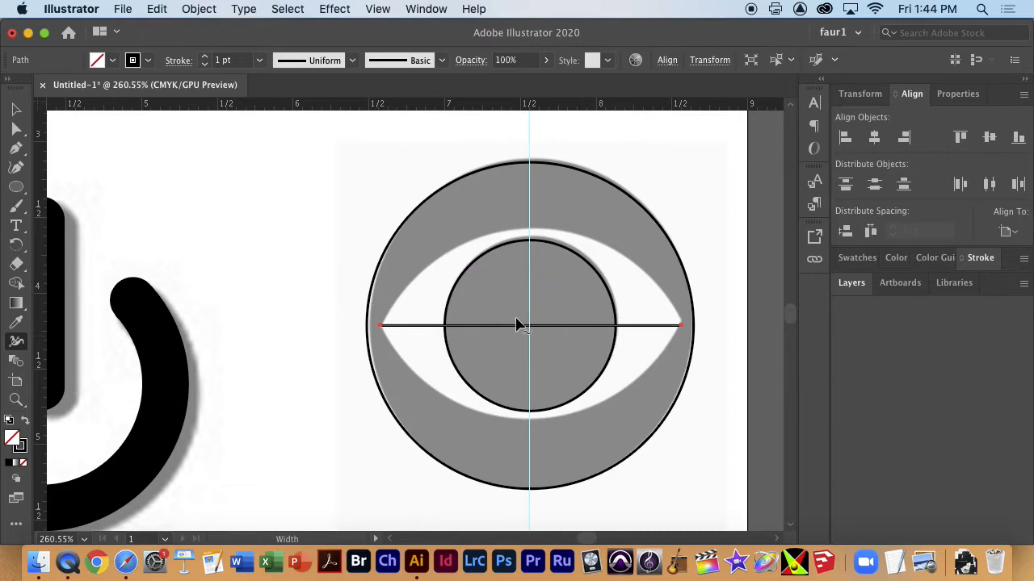
Step: Widen the line's stroke at the vertical guide to about 93.36 pt to match the eye outline, and expand its appearance
left_click_drag(526, 331, 530, 426)
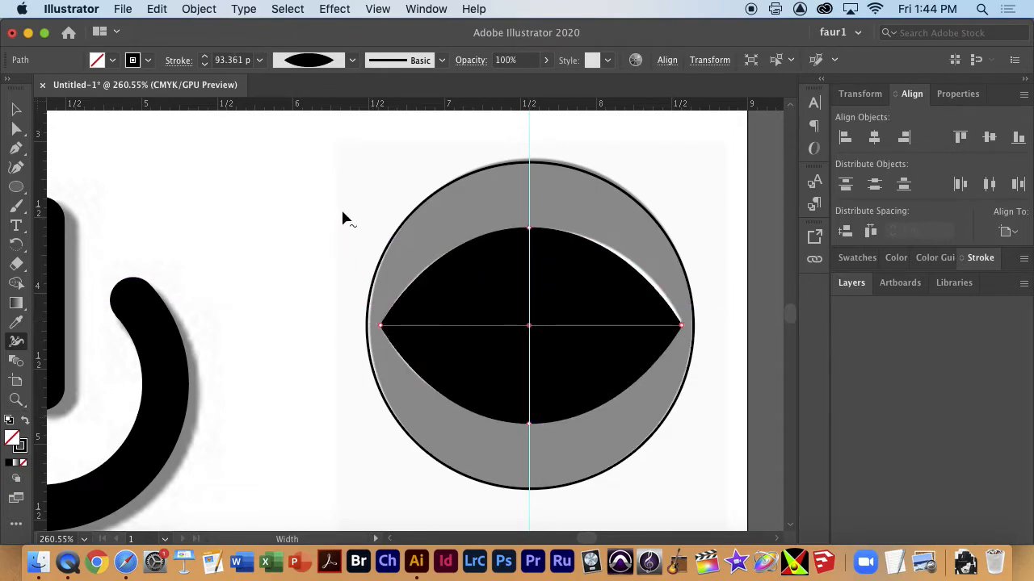
left_click(199, 8)
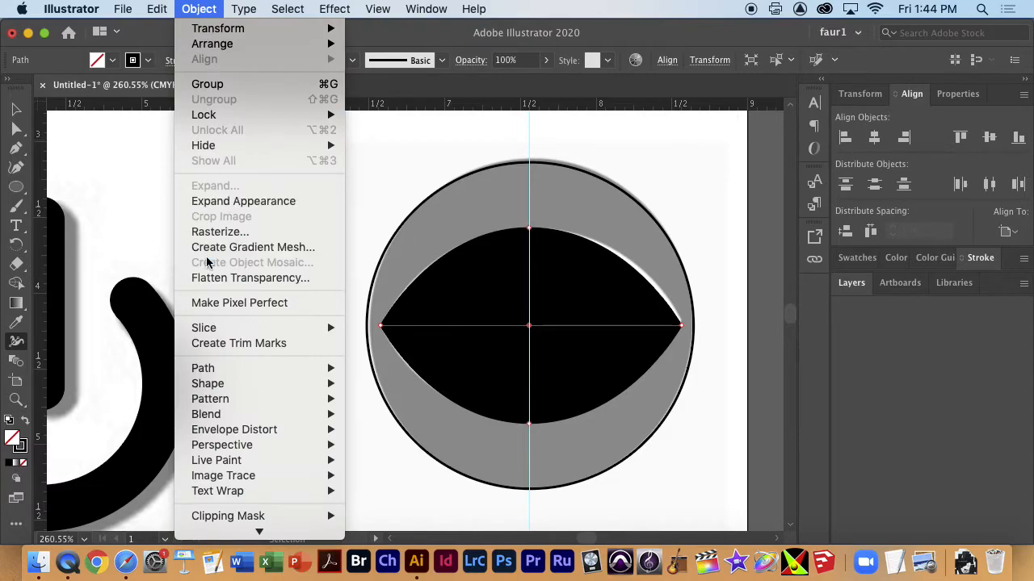
left_click(208, 201)
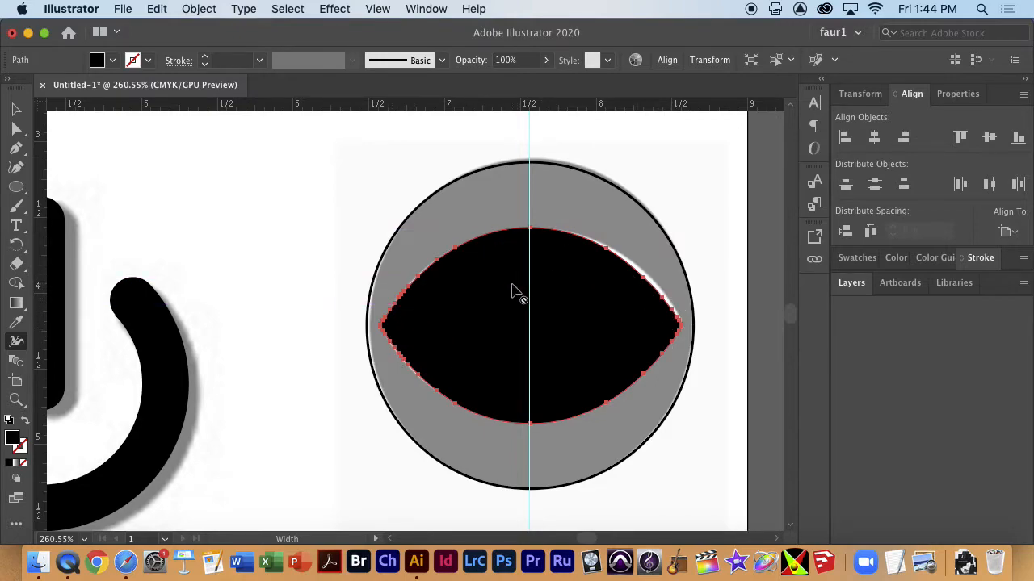
Step: Simplify the path of the expanded almond shape using automatic simplification, and reselect the shape
key("super")
left_click(201, 8)
mouse_move(318, 369)
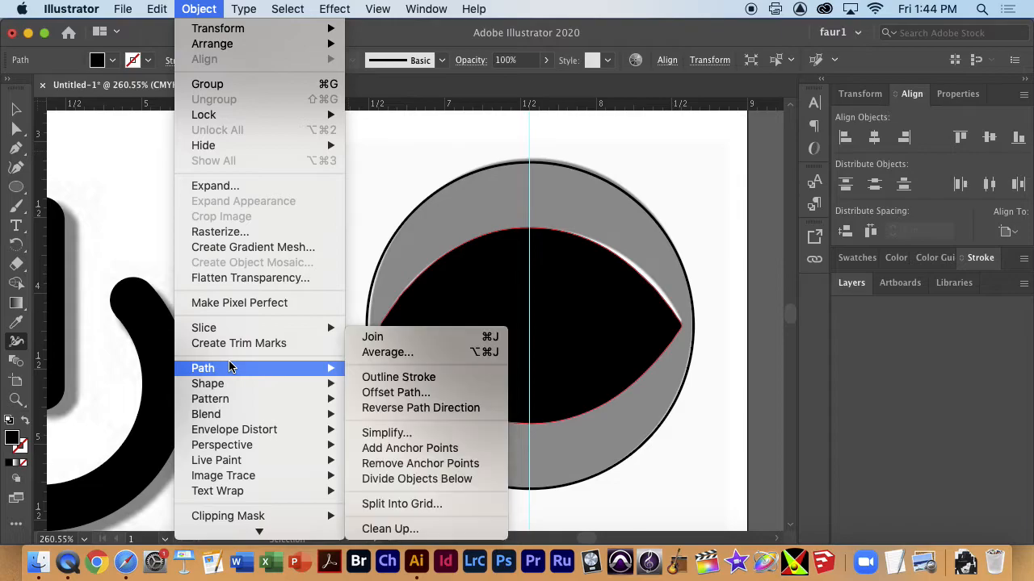
left_click(436, 434)
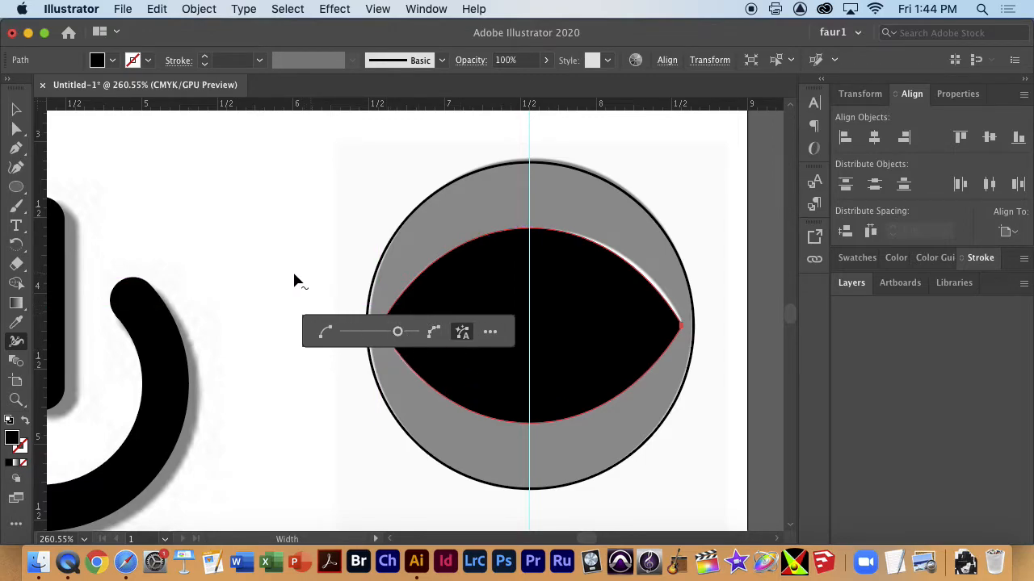
left_click(17, 109)
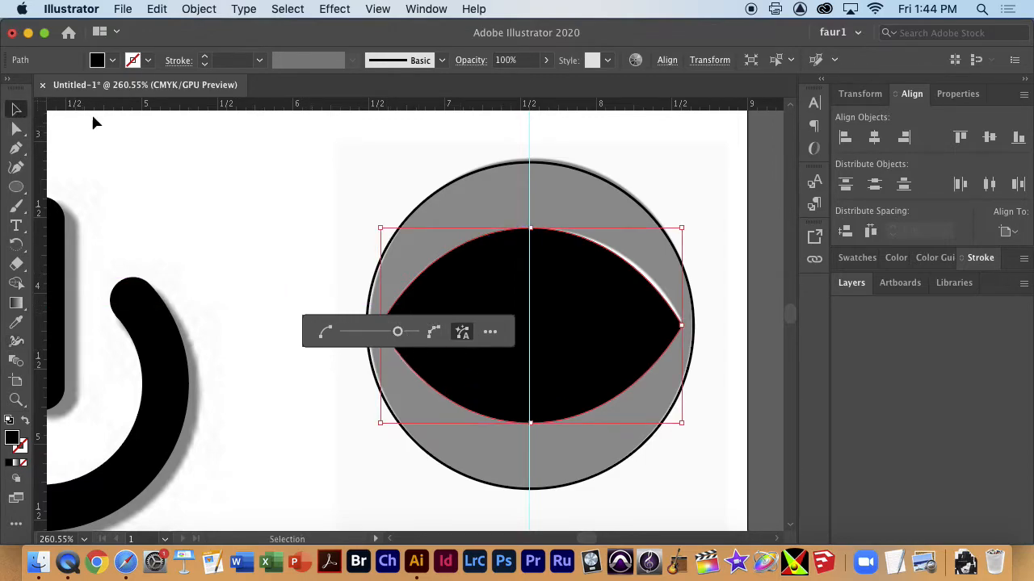
left_click(287, 229)
left_click(448, 318)
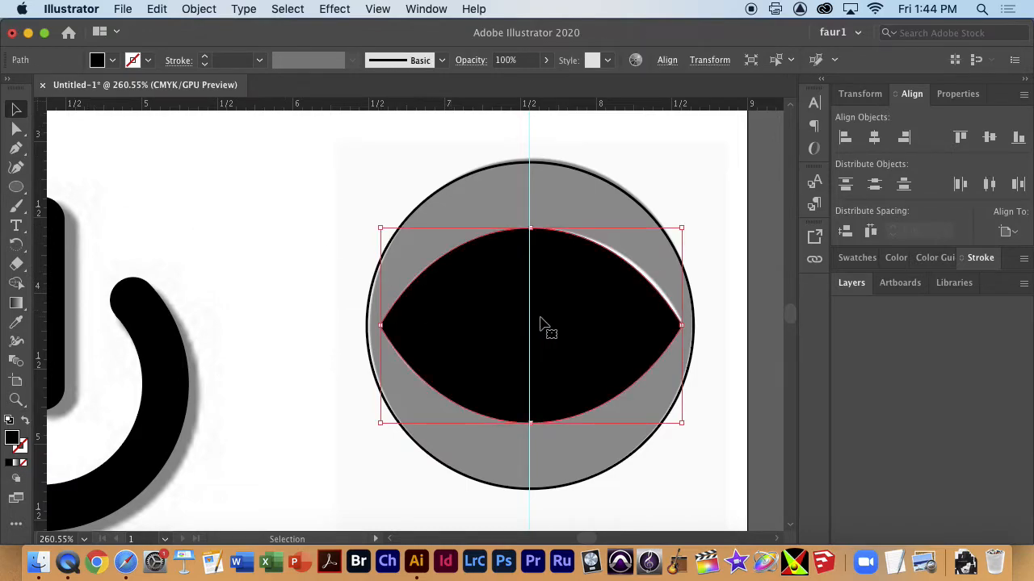
Step: Examine the anchor points at the almond shape's left corner up close
left_click(16, 128)
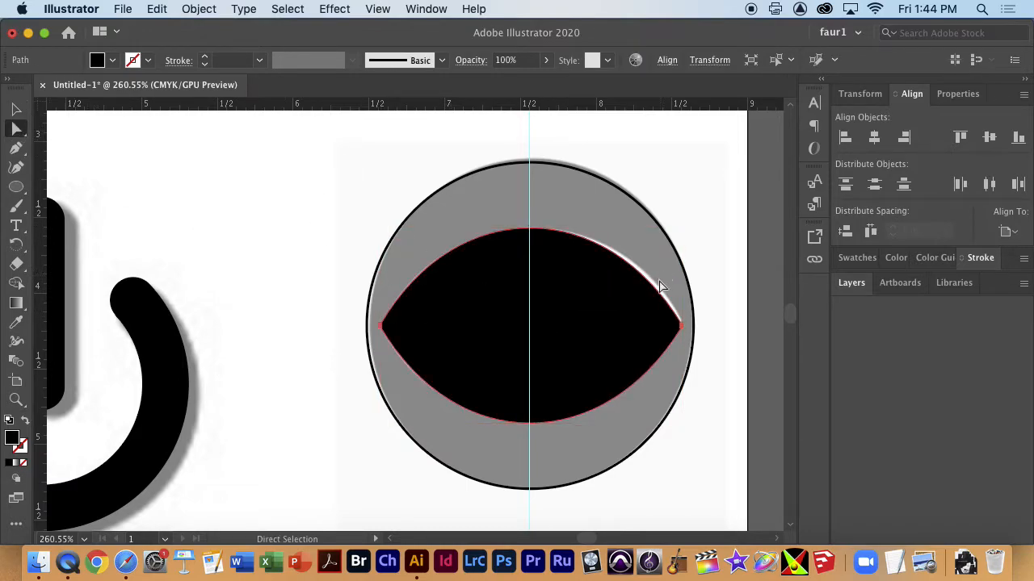
left_click_drag(529, 426, 642, 445)
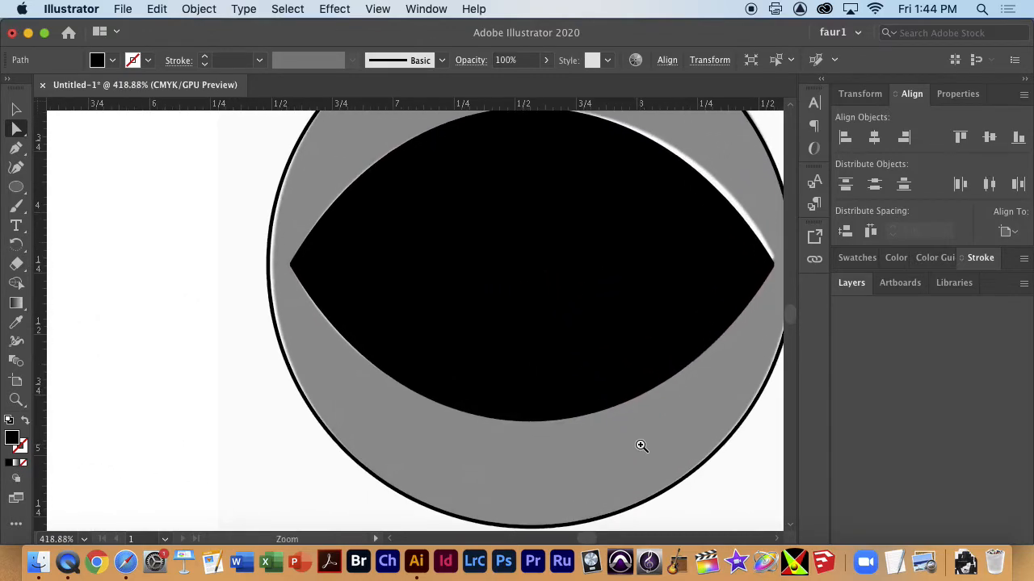
left_click_drag(290, 263, 538, 295)
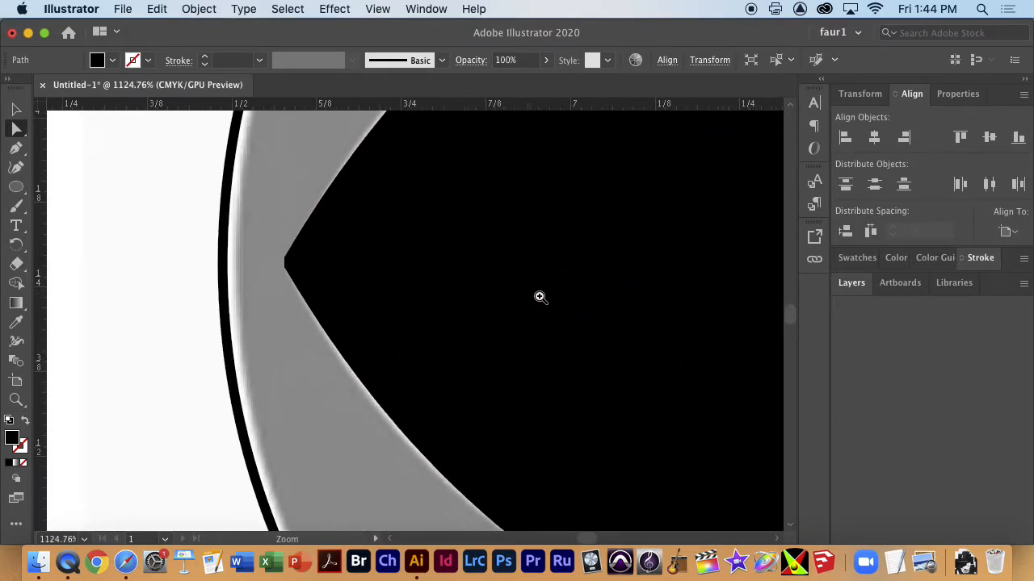
left_click_drag(438, 275, 178, 274)
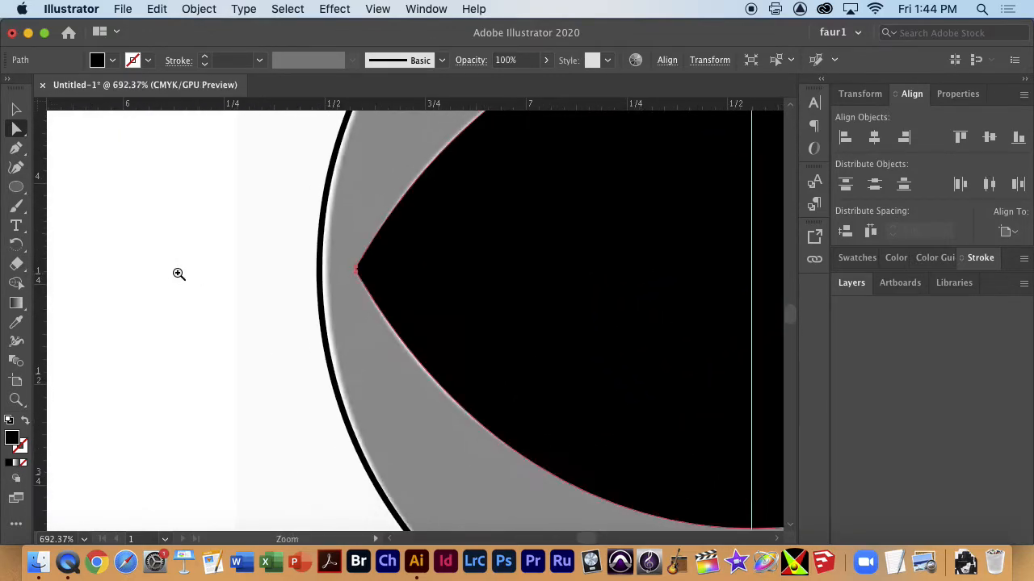
left_click_drag(372, 271, 686, 274)
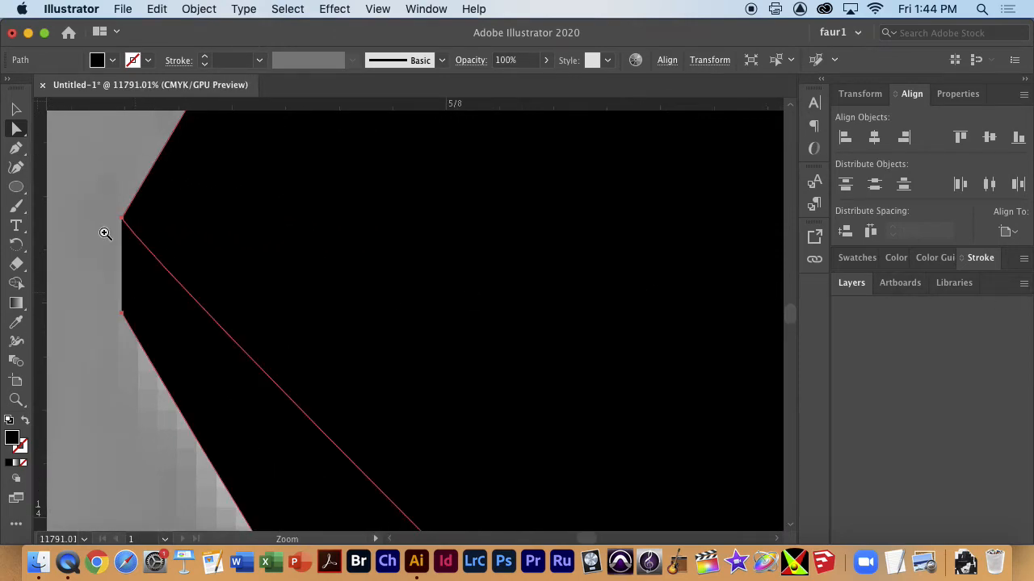
left_click_drag(380, 357, 134, 296)
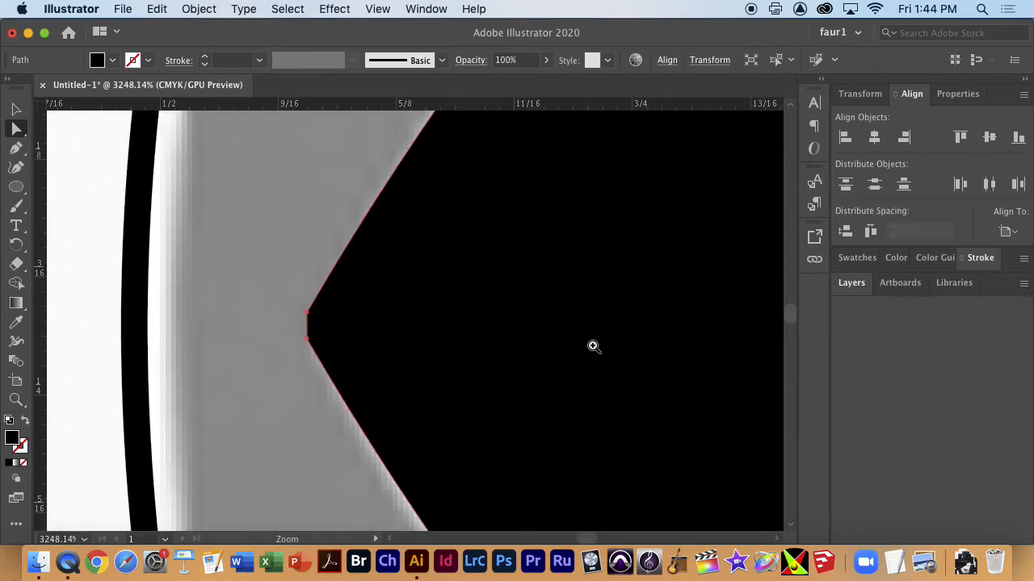
left_click_drag(593, 344, 420, 351)
left_click_drag(604, 328, 370, 321)
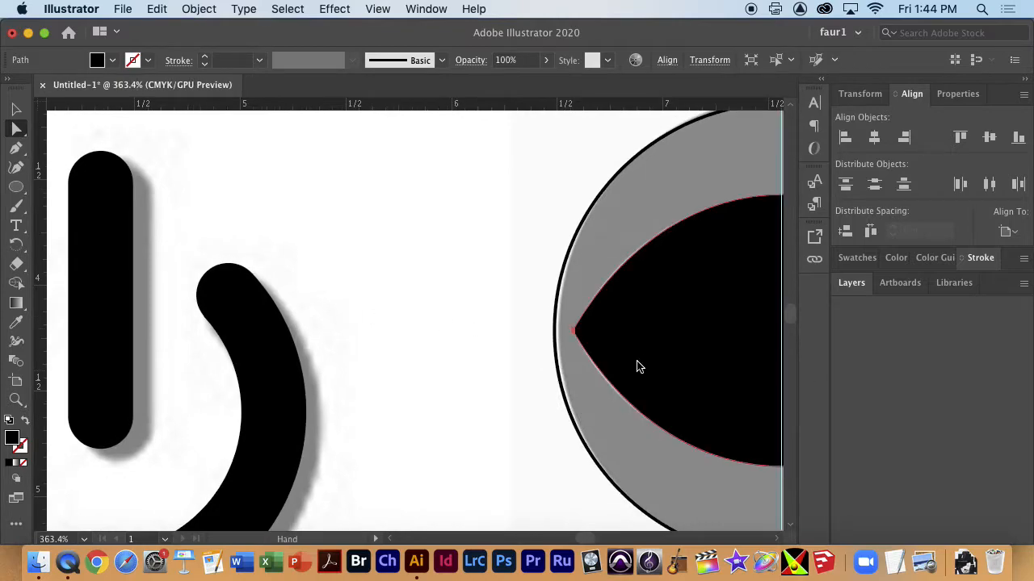
Step: Swap the almond shape's fill and stroke to give it no fill and a black 1 pt outline
left_click_drag(670, 364, 314, 364)
left_click_drag(512, 363, 600, 347)
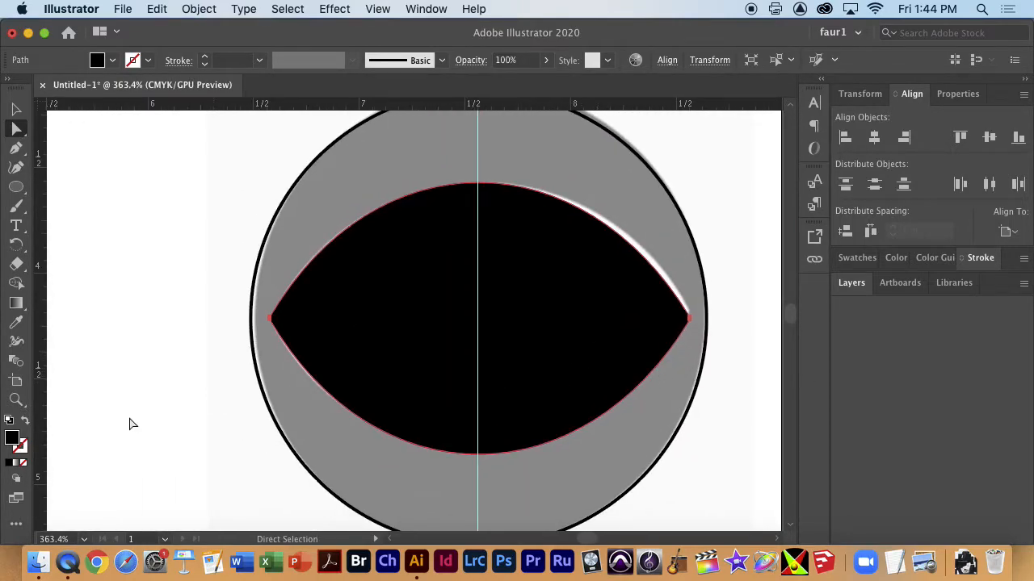
left_click(26, 423)
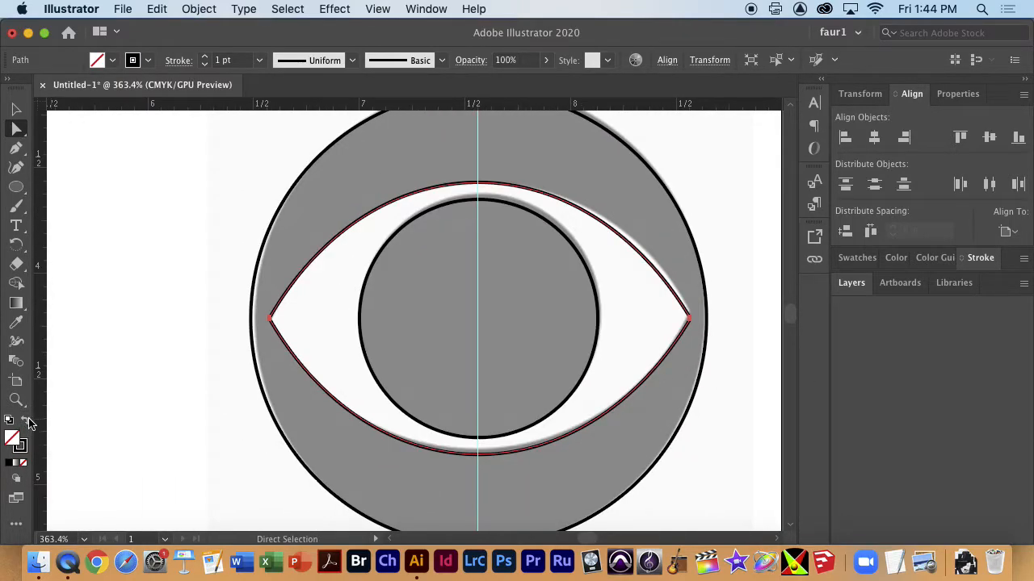
left_click(763, 320)
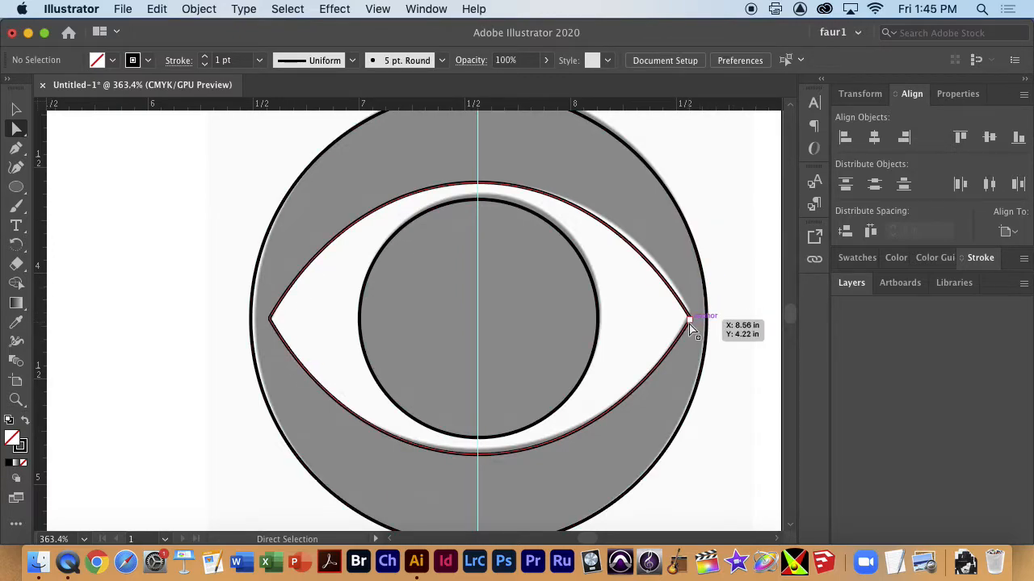
left_click_drag(720, 247, 546, 355)
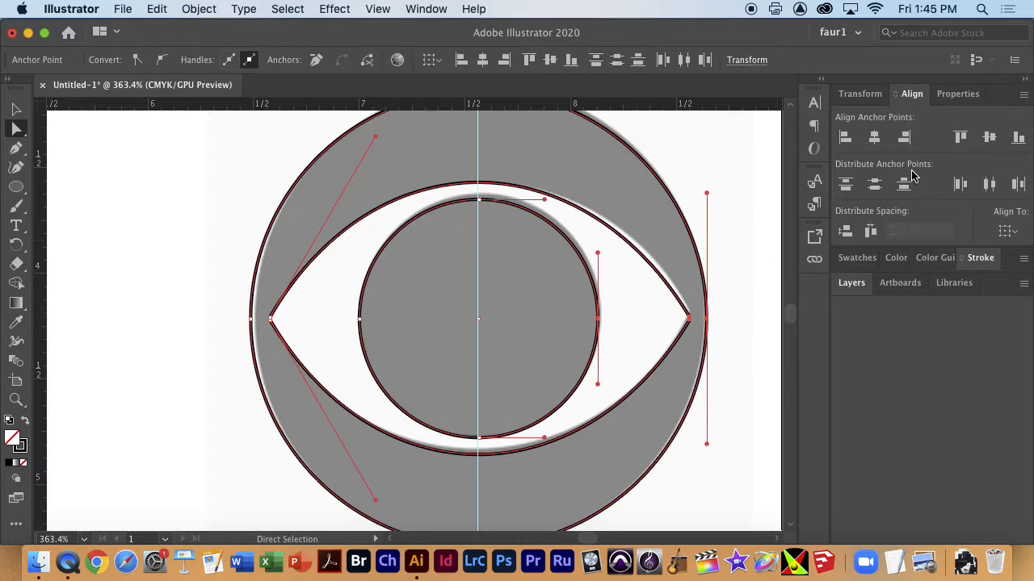
left_click(912, 140)
key("super+z")
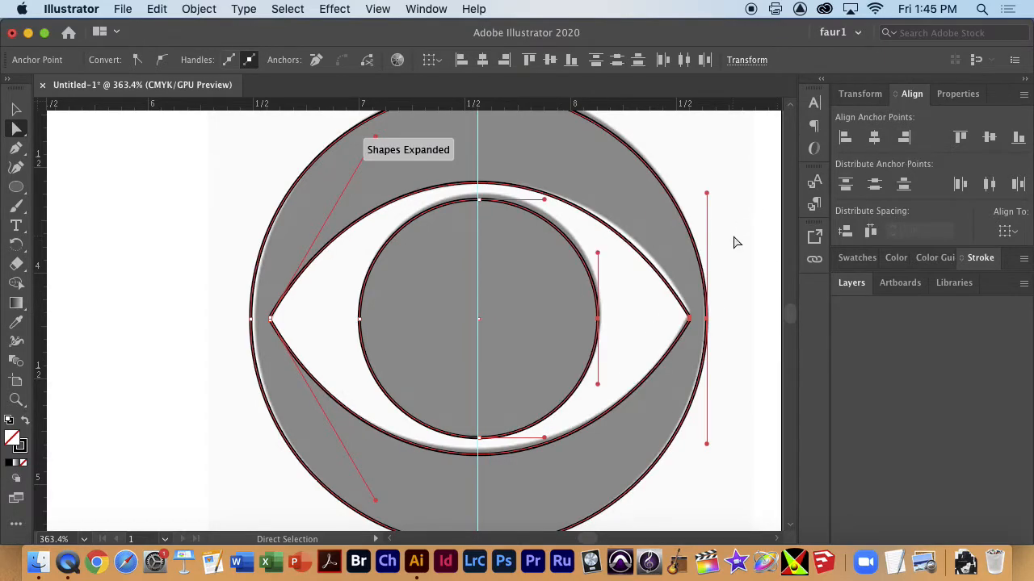
left_click(738, 240)
Step: Select both circles and the almond outline together and align them on their horizontal centres
left_click(17, 109)
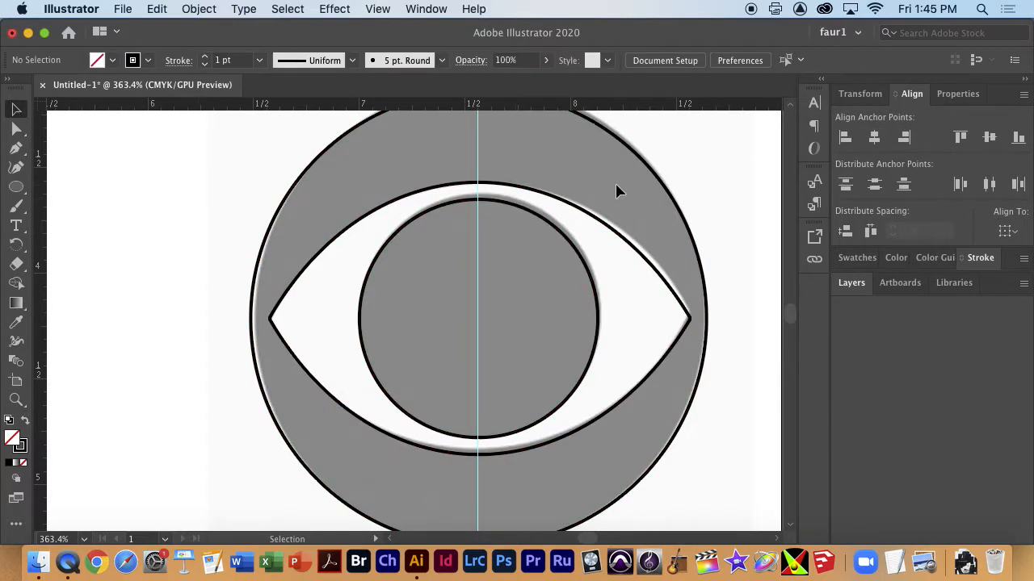
key("super+a")
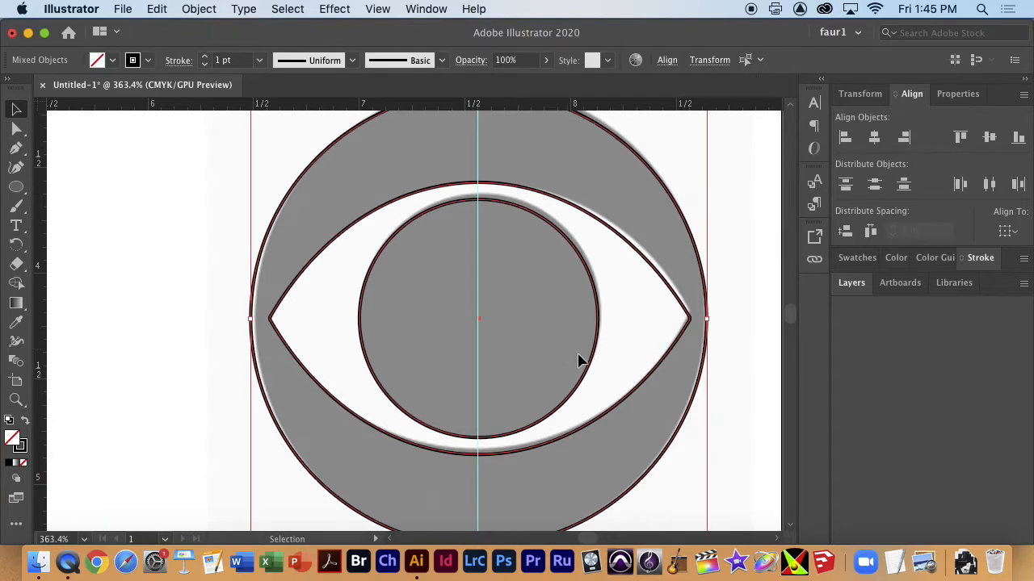
left_click(874, 137)
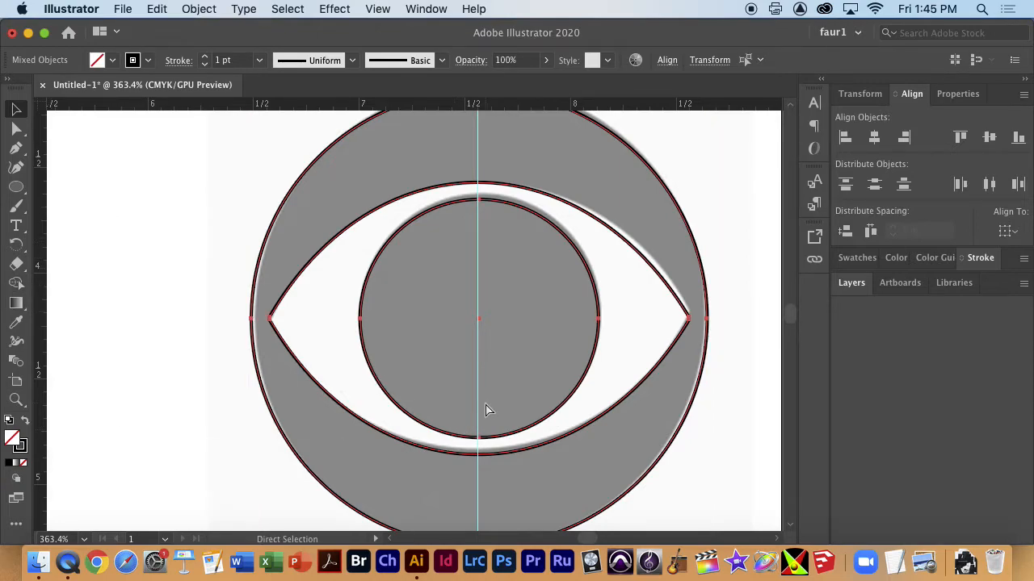
key("super+minus")
key("super+minus")
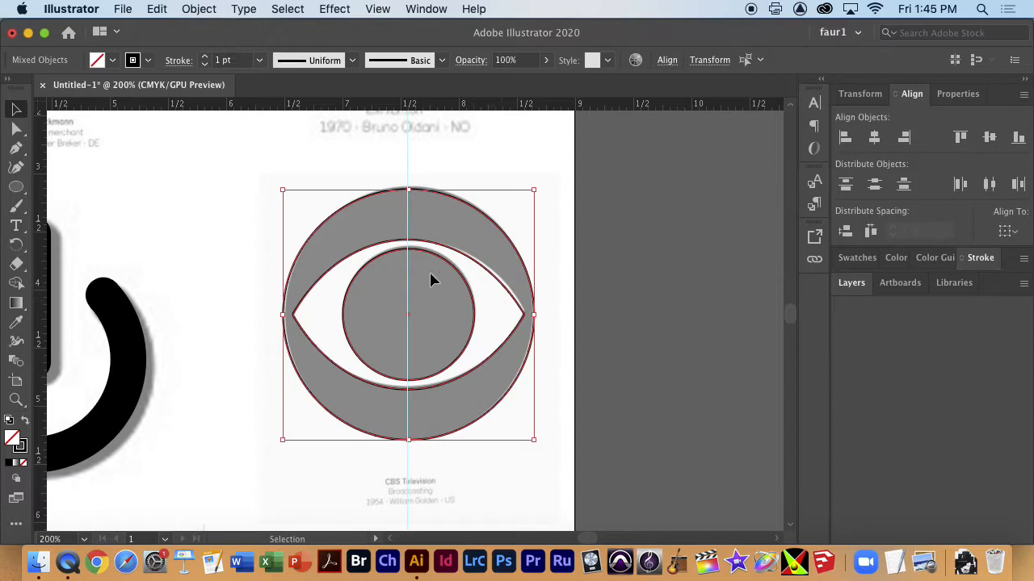
Step: Cut the almond area out from between the circles with Shape Builder, and give the remaining shapes a black fill and no stroke
left_click(19, 285)
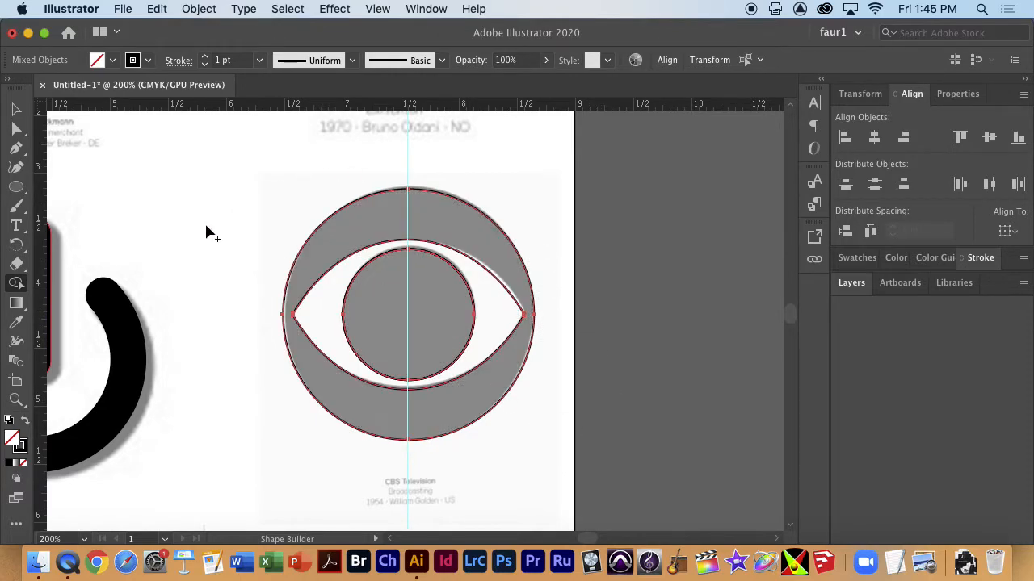
left_click(17, 109)
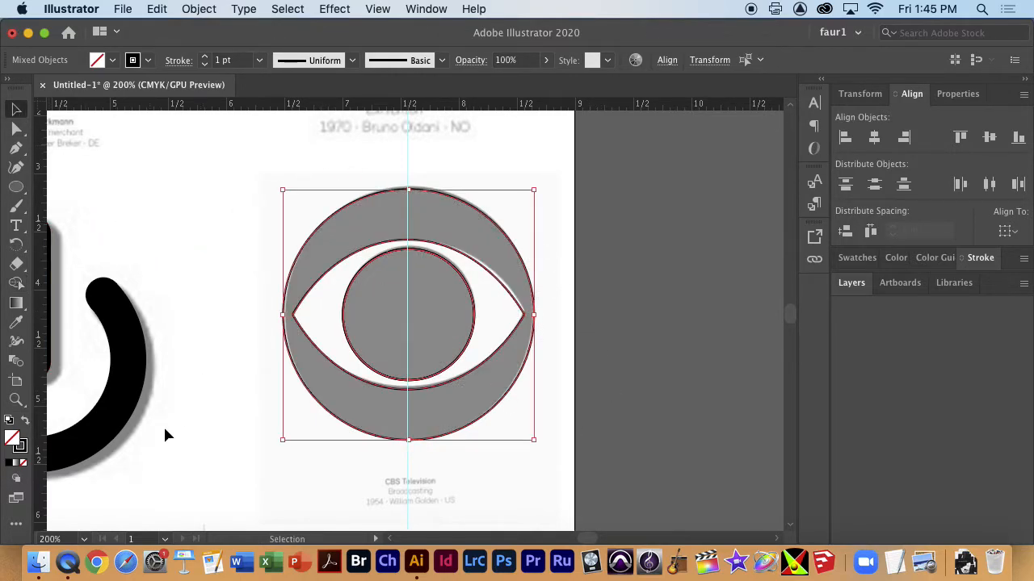
left_click(239, 277)
left_click(383, 380)
left_click(25, 420)
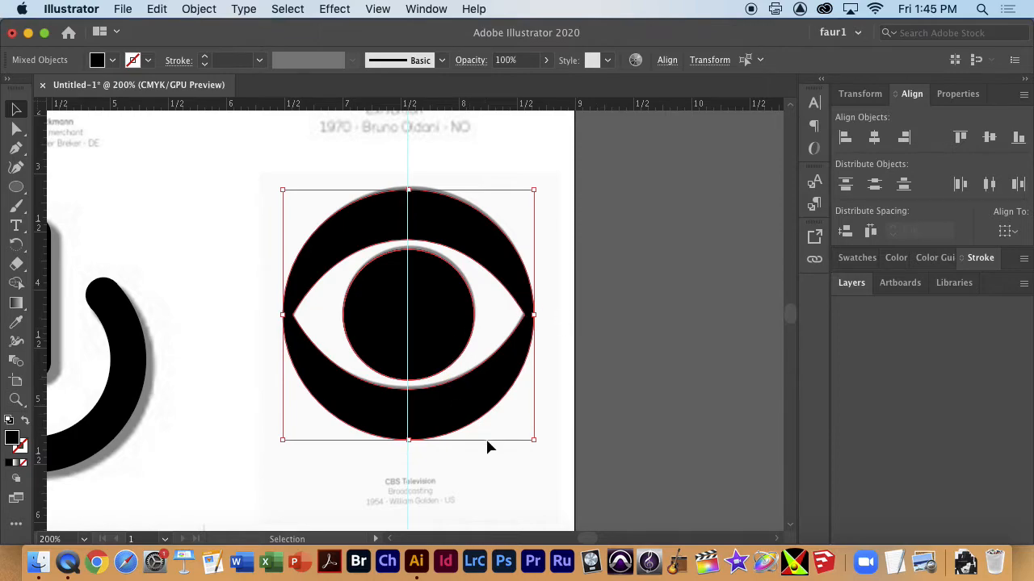
Step: Delete the vertical guide running through the eye logo
left_click(472, 478)
left_click_drag(393, 485, 399, 488)
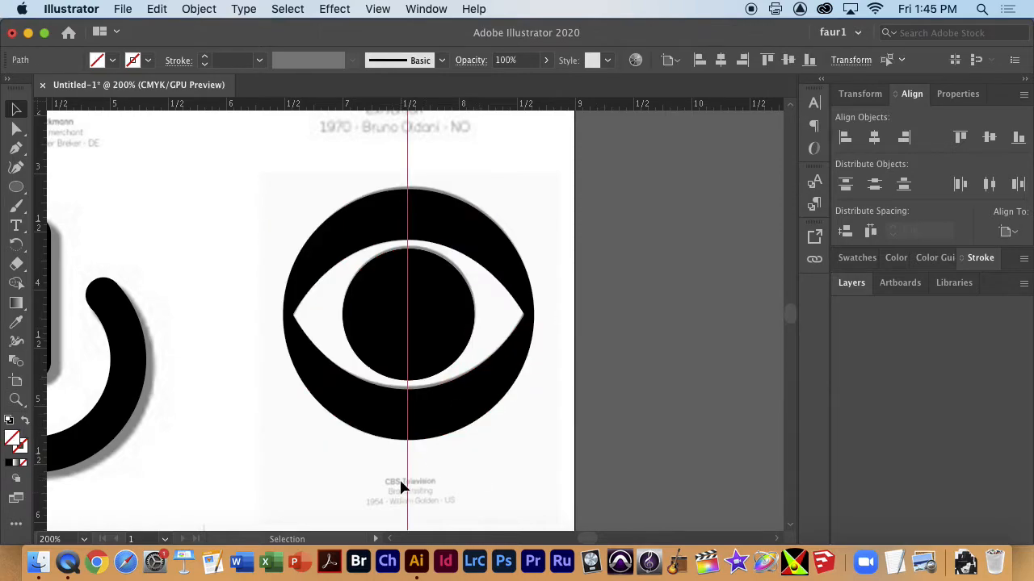
key("Delete")
Step: Move the black eye shape aside, delete the leftover piece at its old position, and move the eye back over the reference
left_click_drag(472, 414, 743, 423)
left_click_drag(444, 347, 360, 345)
key("Delete")
left_click_drag(690, 431, 416, 418)
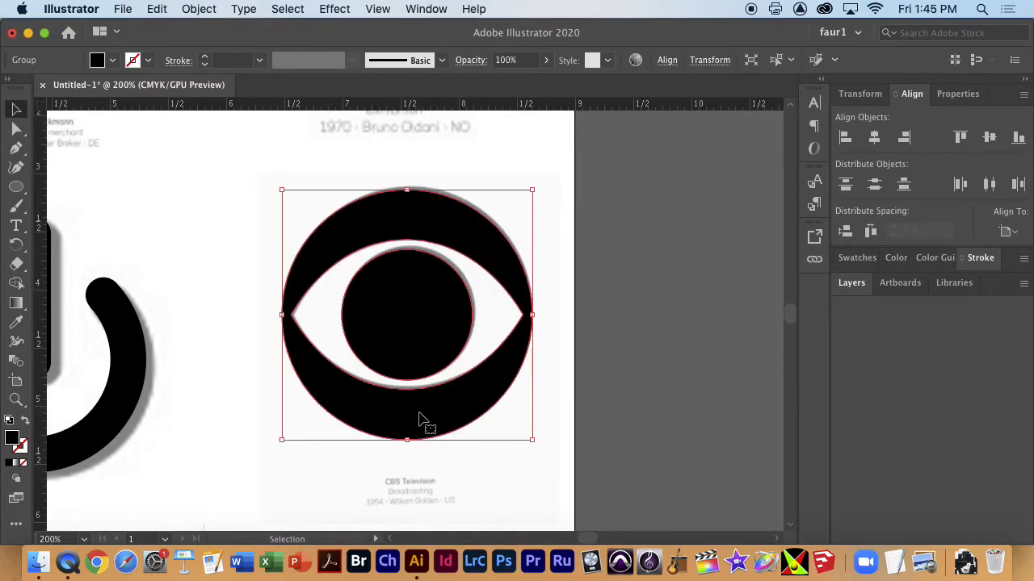
Step: Look over the remaining reference logos in the lowest row: the flower, the flamingo and the oil drop
key("space")
left_click_drag(529, 510, 766, 287)
left_click_drag(418, 475, 676, 327)
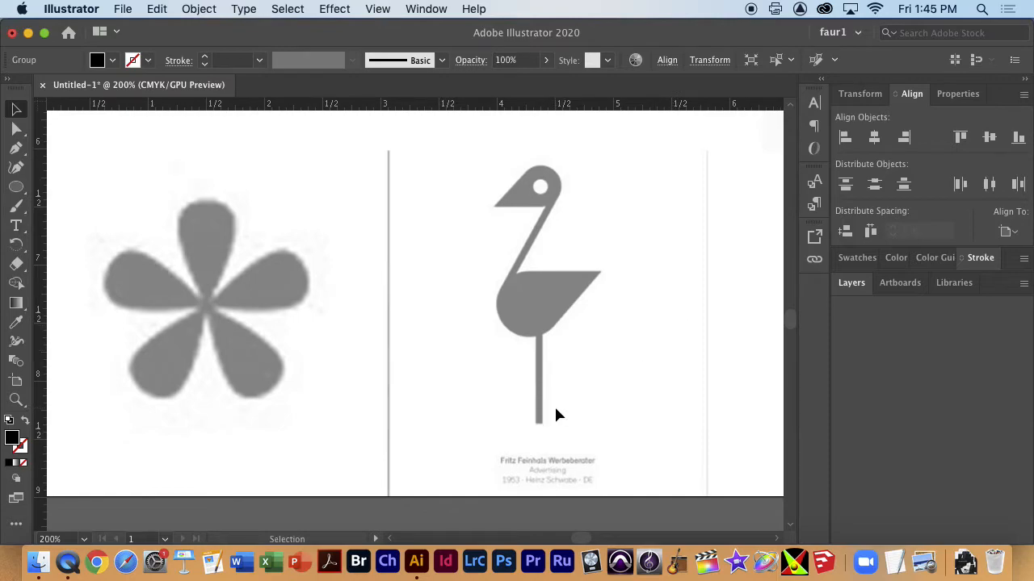
left_click_drag(315, 345, 381, 362)
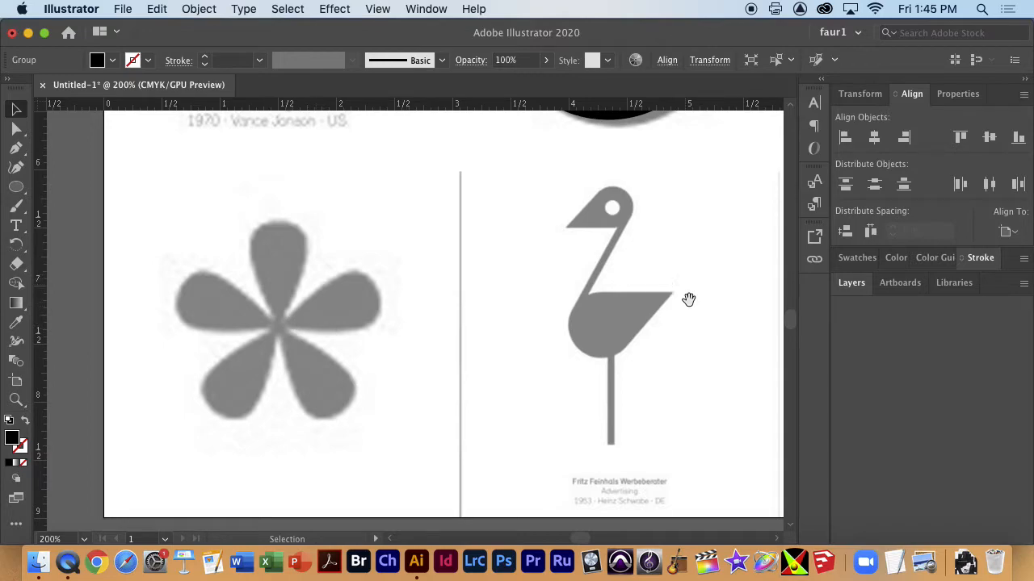
key("space")
left_click_drag(670, 347, 396, 347)
key("space")
left_click_drag(676, 378, 481, 432)
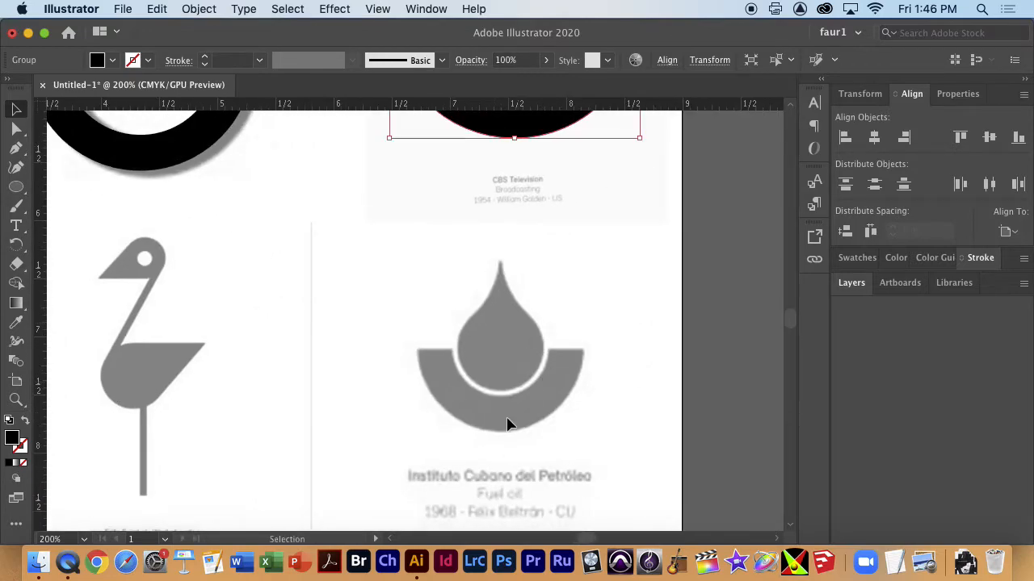
key("space")
left_click_drag(360, 434, 569, 383)
left_click_drag(333, 408, 556, 396)
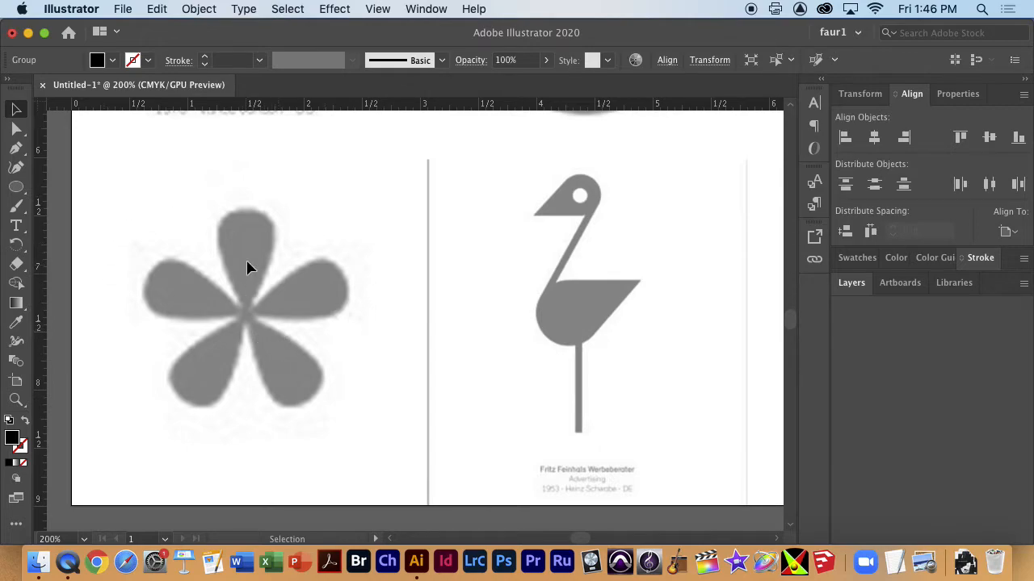
Step: Place a vertical guide through the flower's centre and draw a circle about 0.47 in across over the top petal's rounded end
scroll(353, 305, "left", 5)
scroll(353, 305, "up", 2)
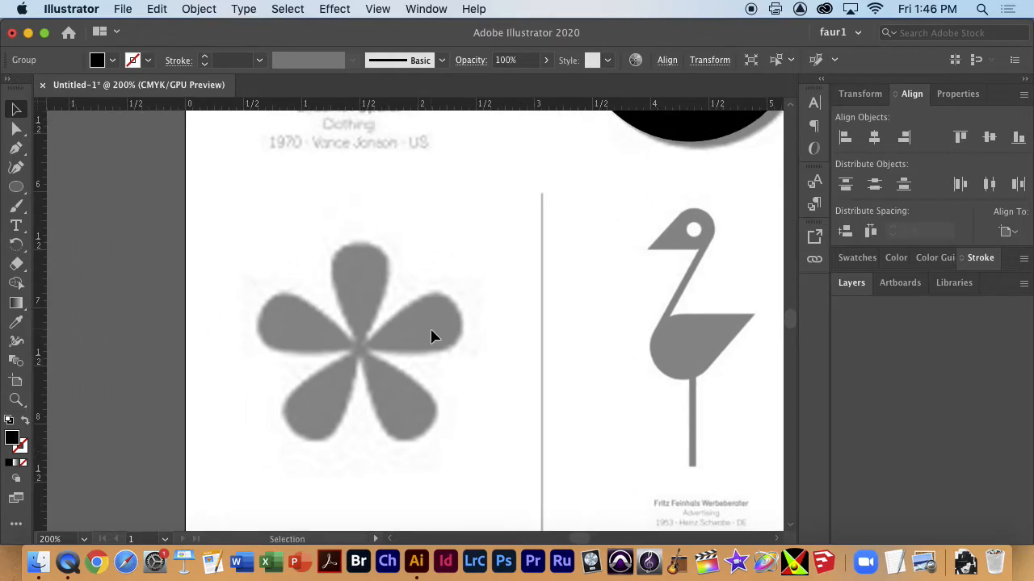
scroll(422, 312, "up", 5)
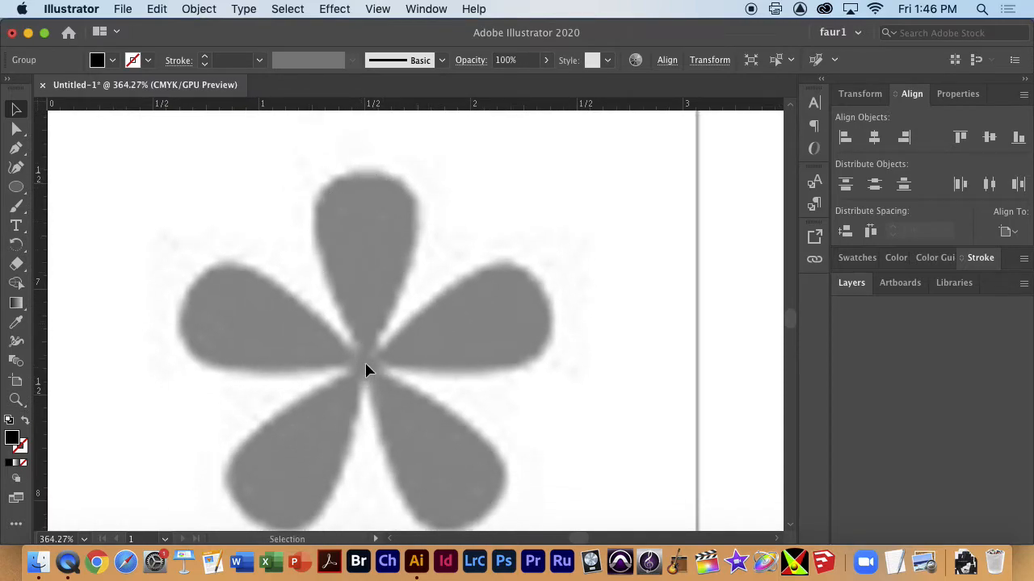
left_click_drag(45, 373, 244, 332)
left_click_drag(366, 299, 367, 267)
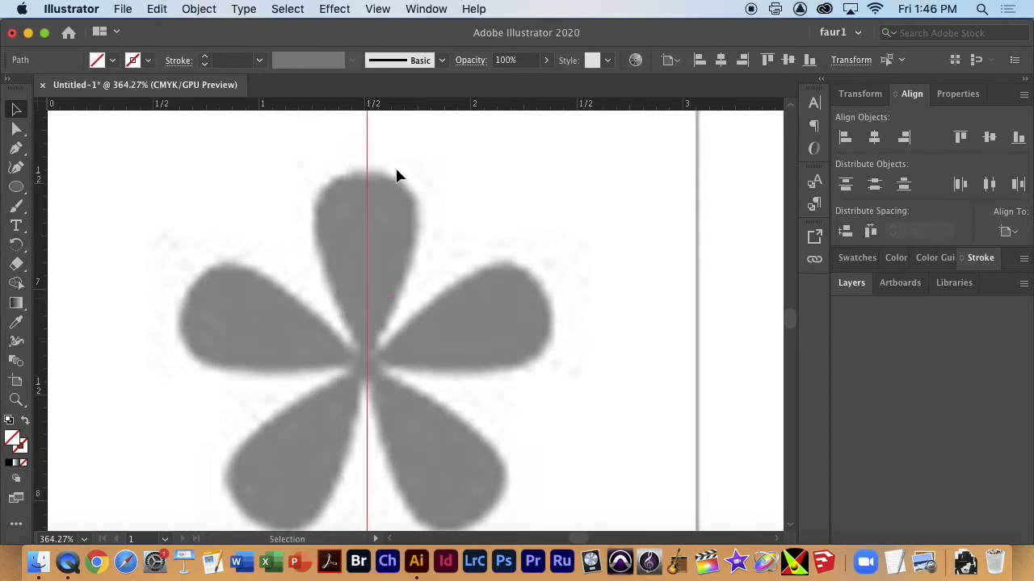
left_click_drag(16, 186, 90, 207)
mouse_move(327, 173)
left_mouse_down()
mouse_move(411, 272)
mouse_move(415, 265)
mouse_move(401, 273)
left_mouse_up()
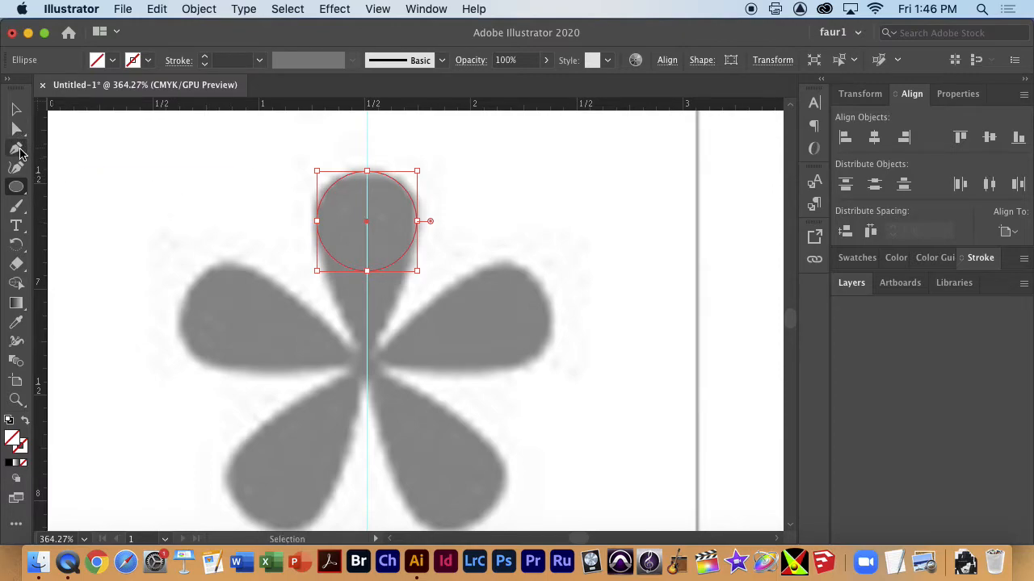
left_click(17, 148)
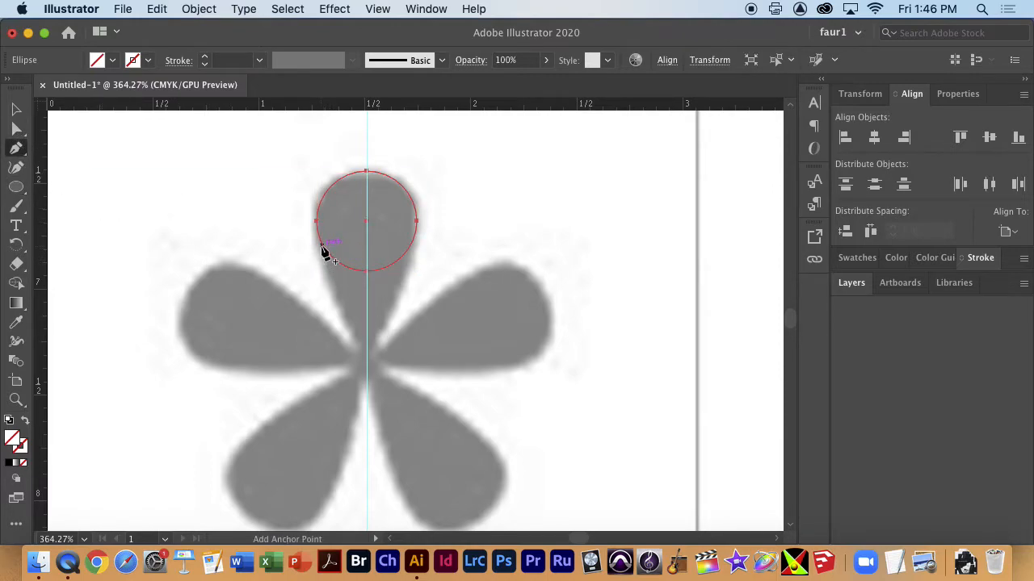
left_click(366, 357)
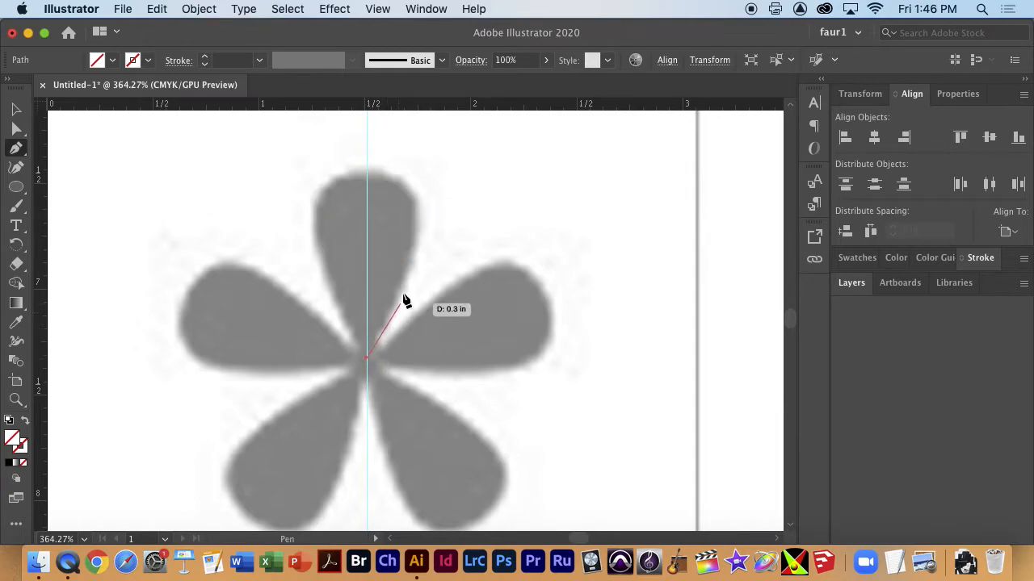
key("Escape")
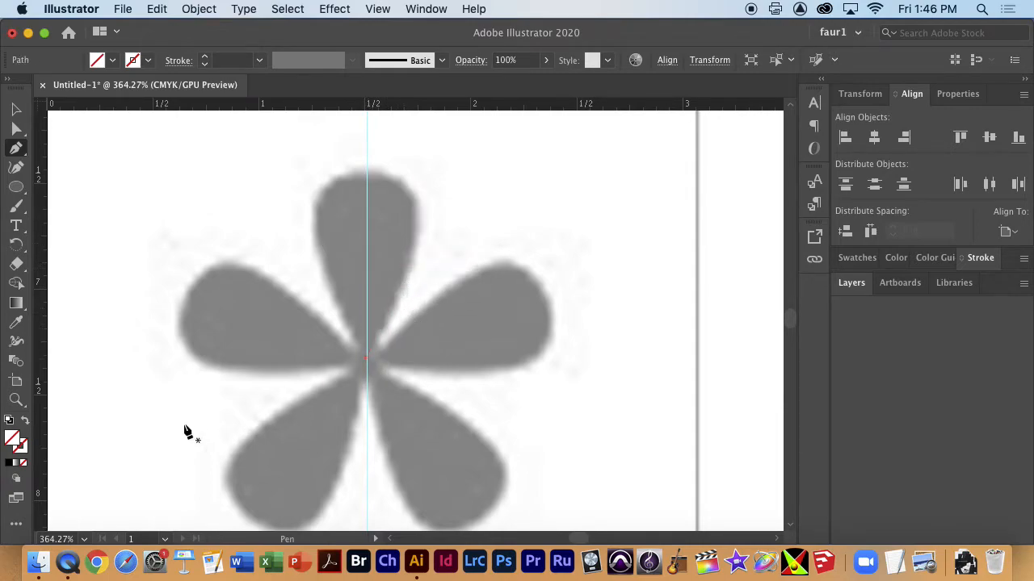
left_click(16, 109)
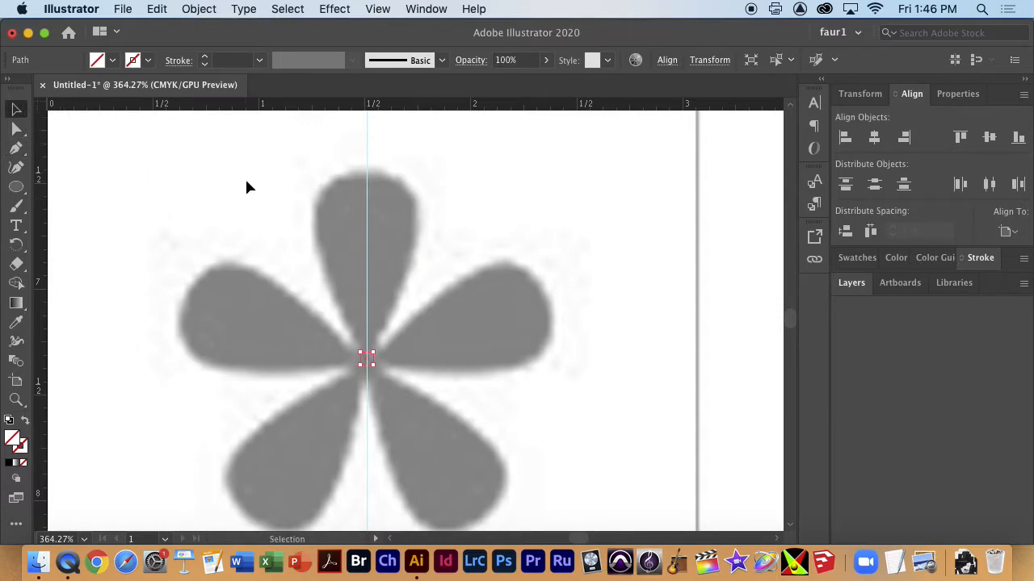
Step: Give the circle on the top petal a black 1 pt stroke with no fill, and deselect it
left_click_drag(393, 275, 396, 277)
left_click(462, 295)
left_click(415, 230)
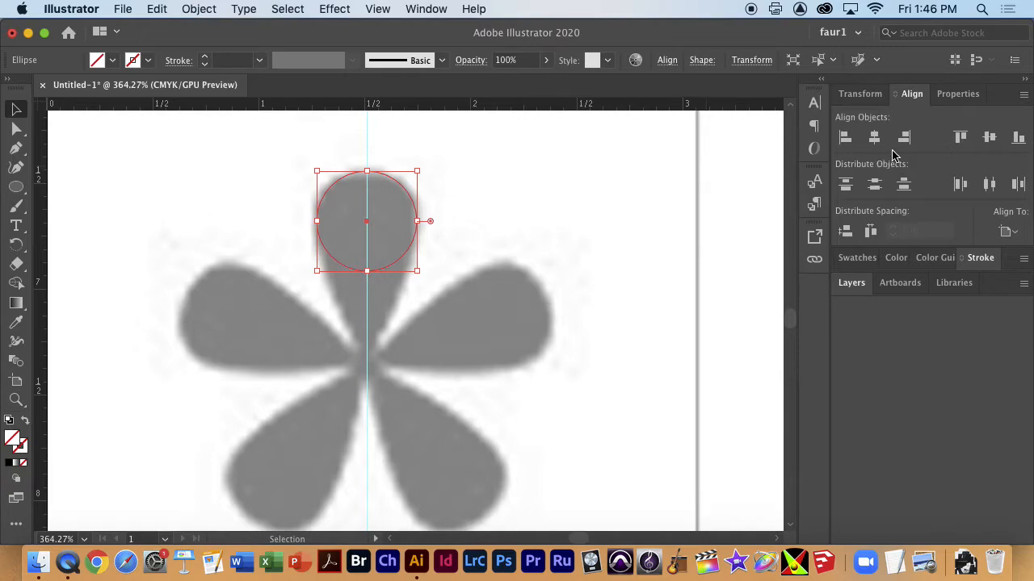
left_click(955, 93)
left_click(848, 298)
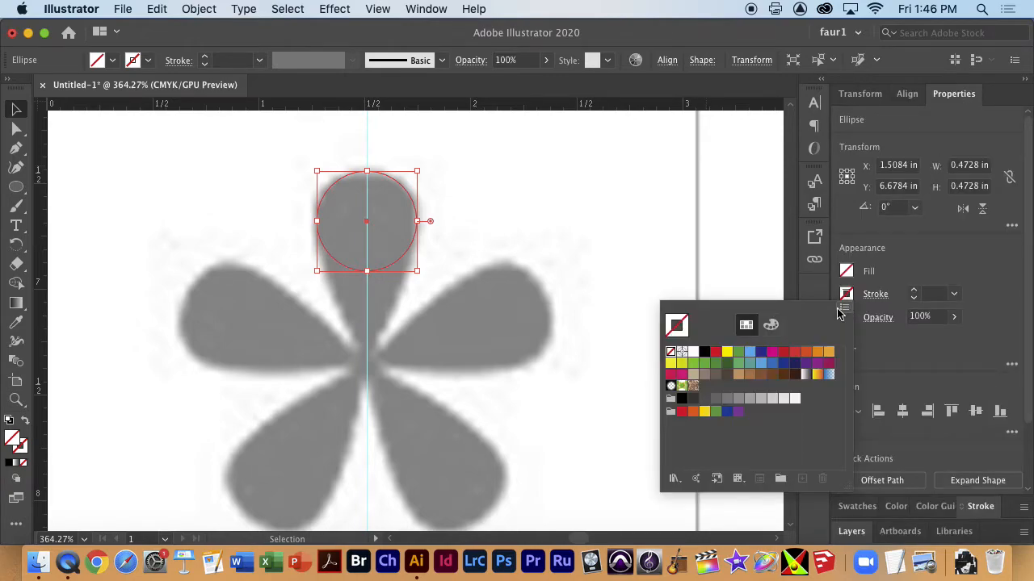
left_click(705, 353)
left_click(592, 262)
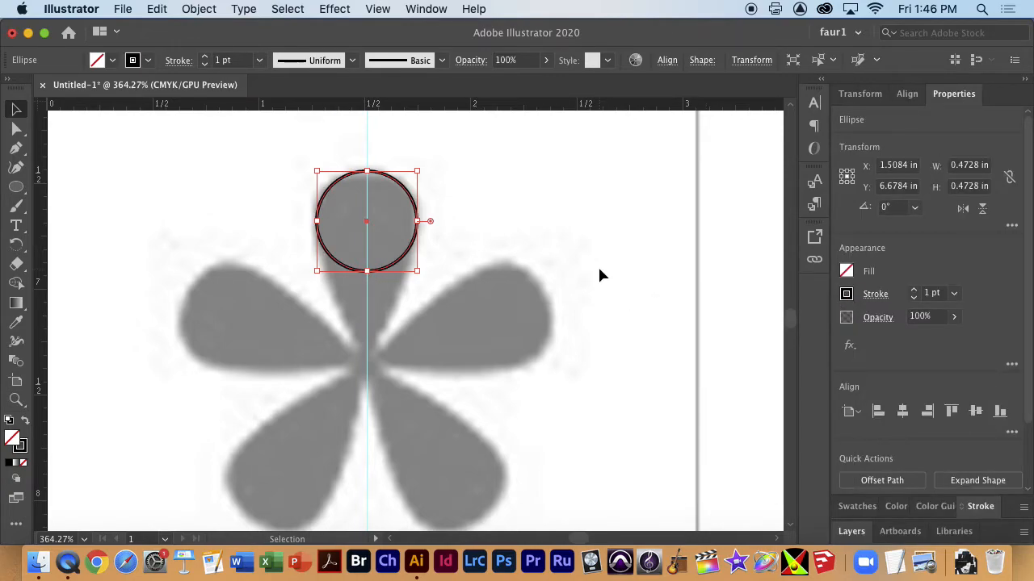
left_click(599, 246)
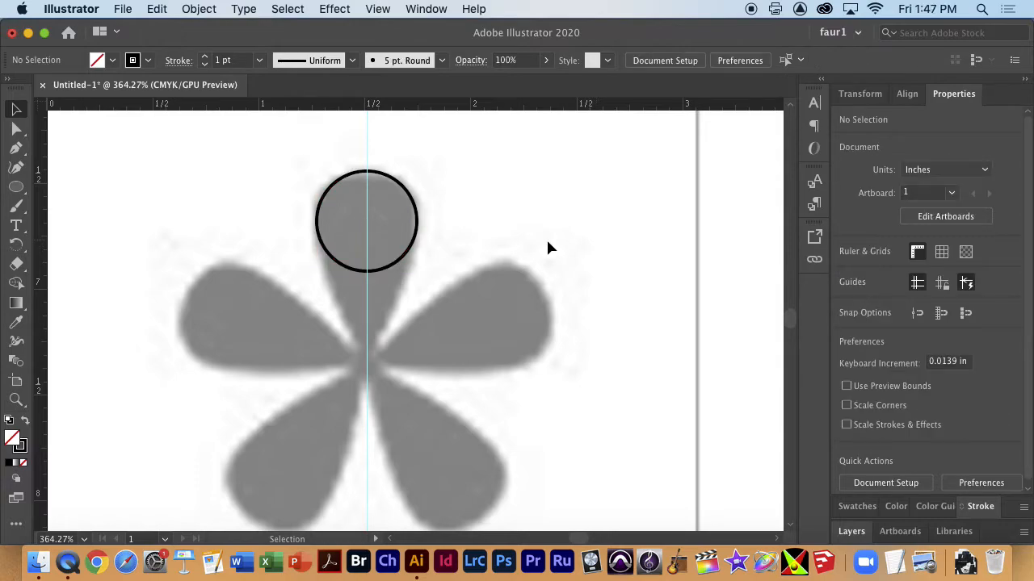
Step: Start a Pen path at the flower's centre on the guide and extend it straight to the right side of the circle
left_click(17, 150)
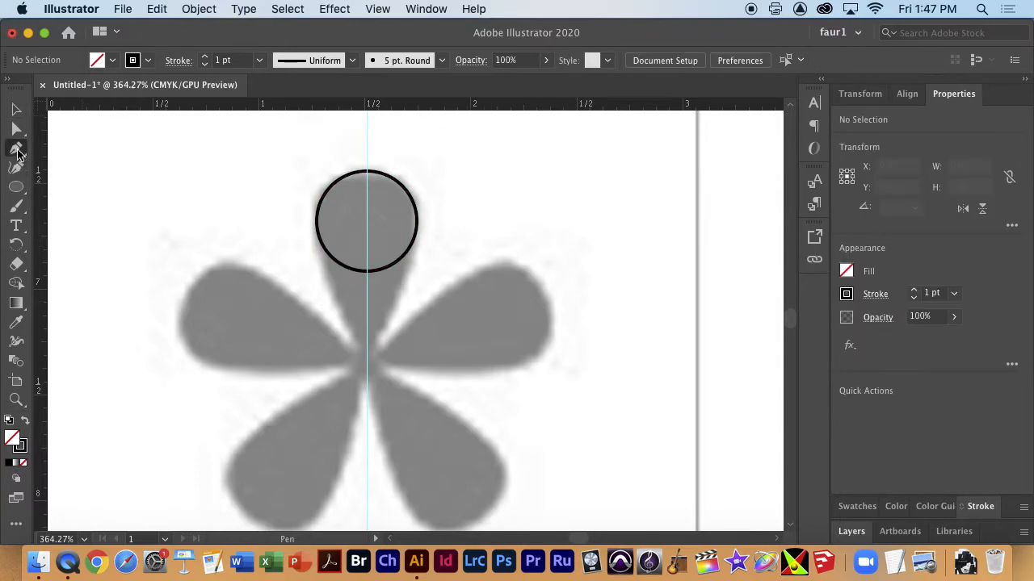
left_click(366, 360)
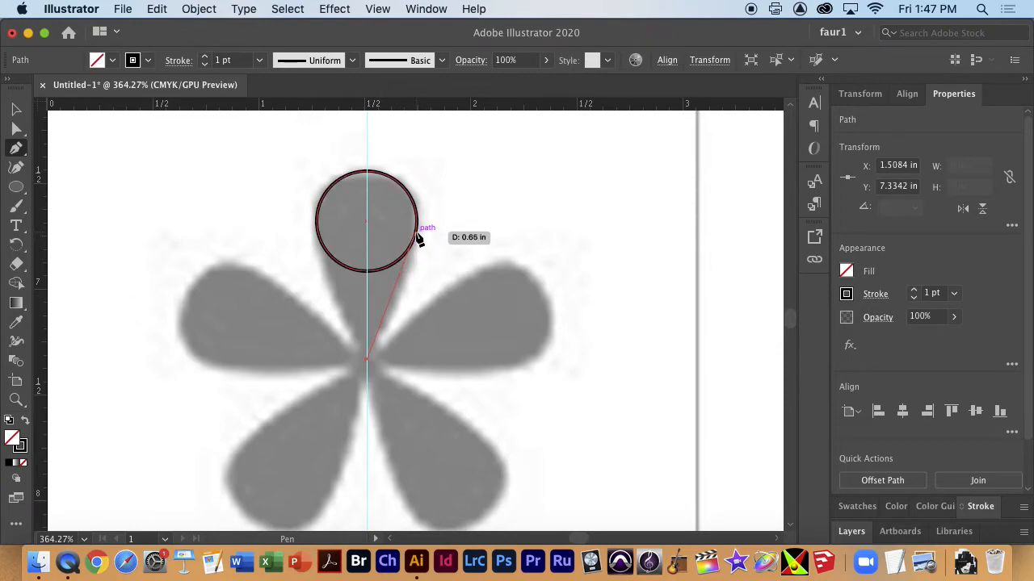
key("super+space")
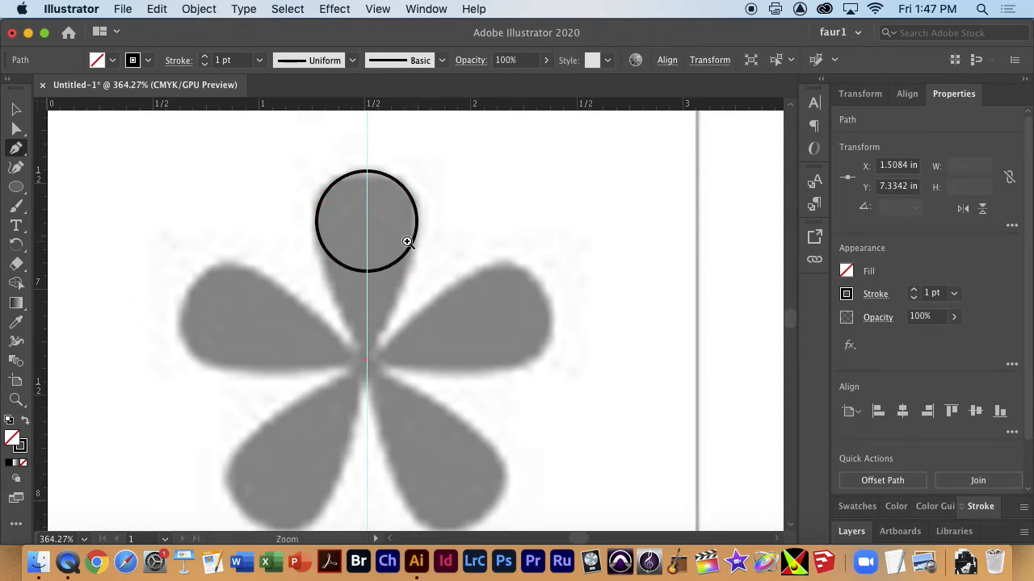
left_click(407, 241)
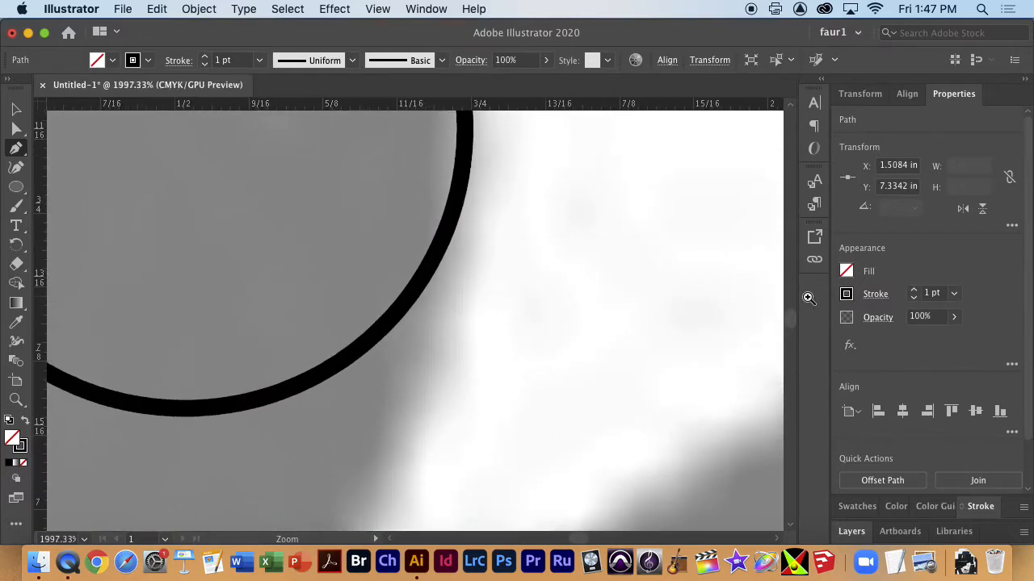
left_click(441, 240)
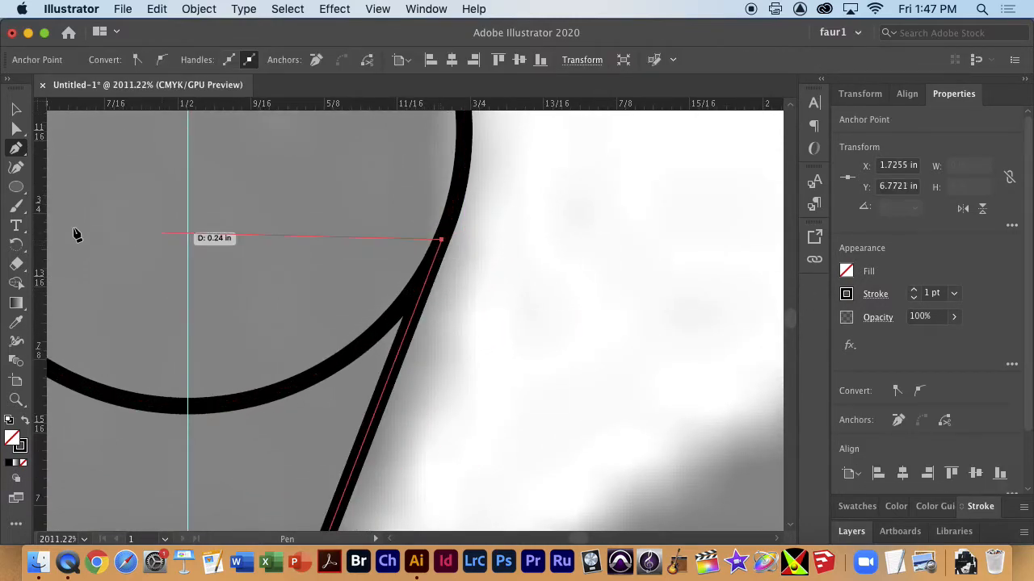
Step: Continue the Pen path straight across to the circle's left side and close it at the flower's centre, forming a triangle
left_click_drag(58, 229, 619, 238)
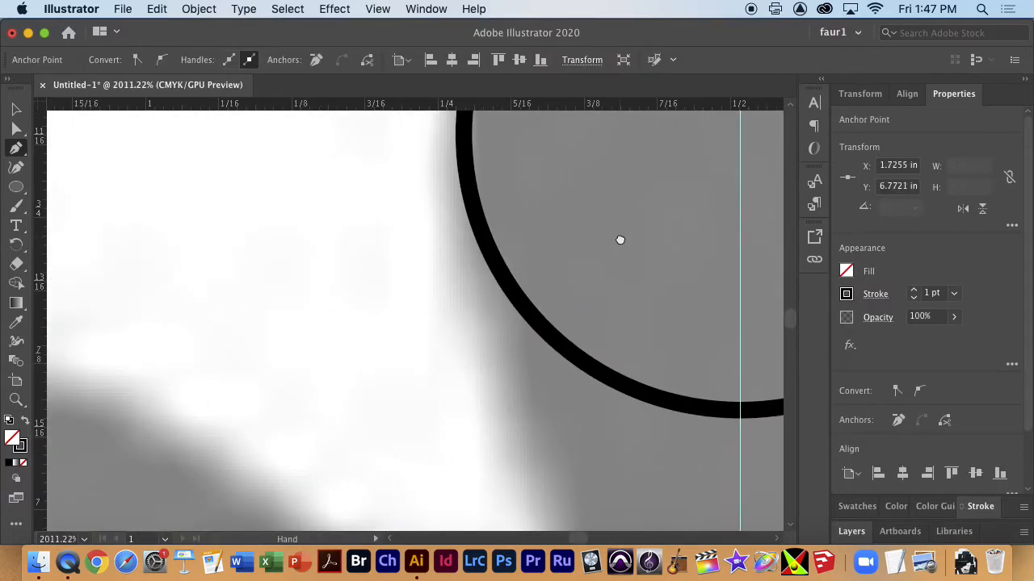
left_click(490, 242)
scroll(498, 284, "down", 7)
scroll(498, 284, "right", 3)
key("super")
key("super+0")
key("super+space")
left_click_drag(280, 434, 727, 493)
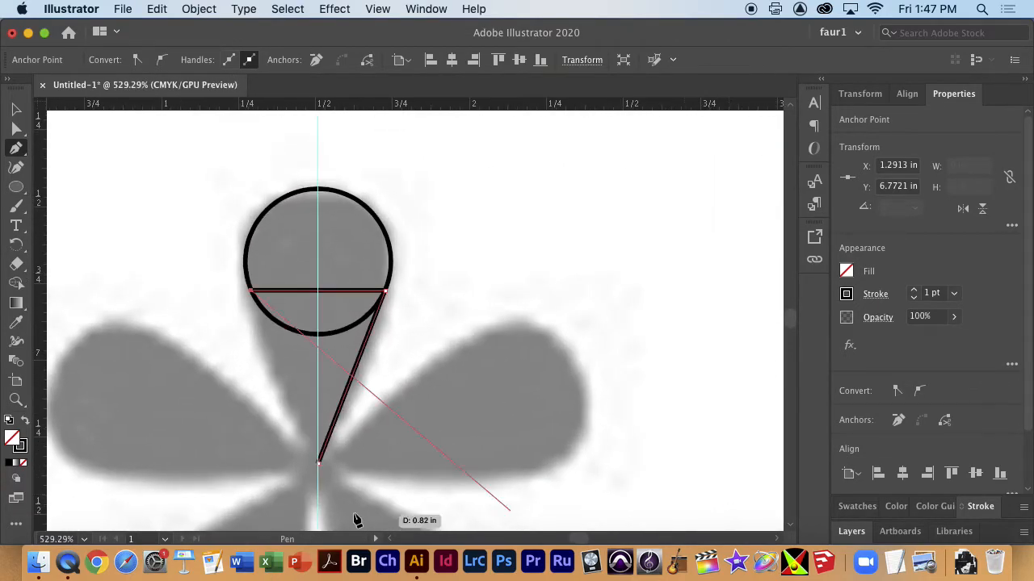
left_click(317, 464)
left_click(317, 464)
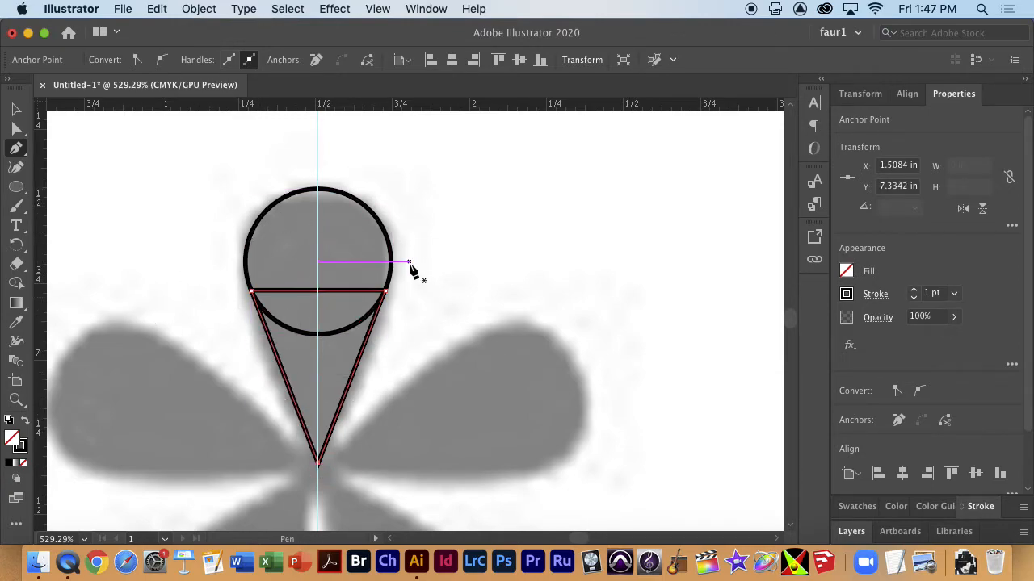
key("super")
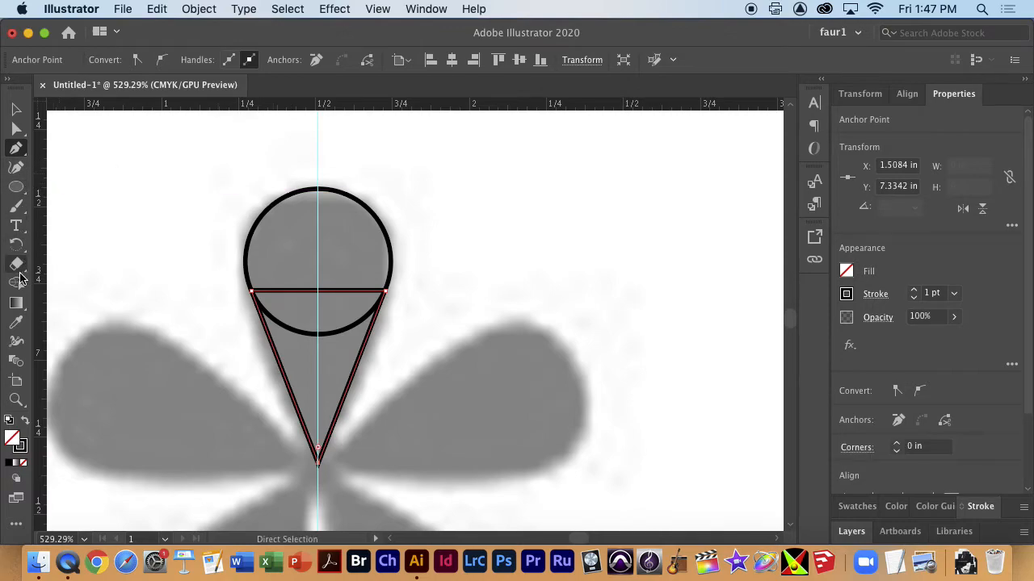
Step: Select the circle and the triangle and merge all their regions into one petal outline with the Shape Builder tool
left_click(16, 109)
left_click_drag(298, 345, 271, 294)
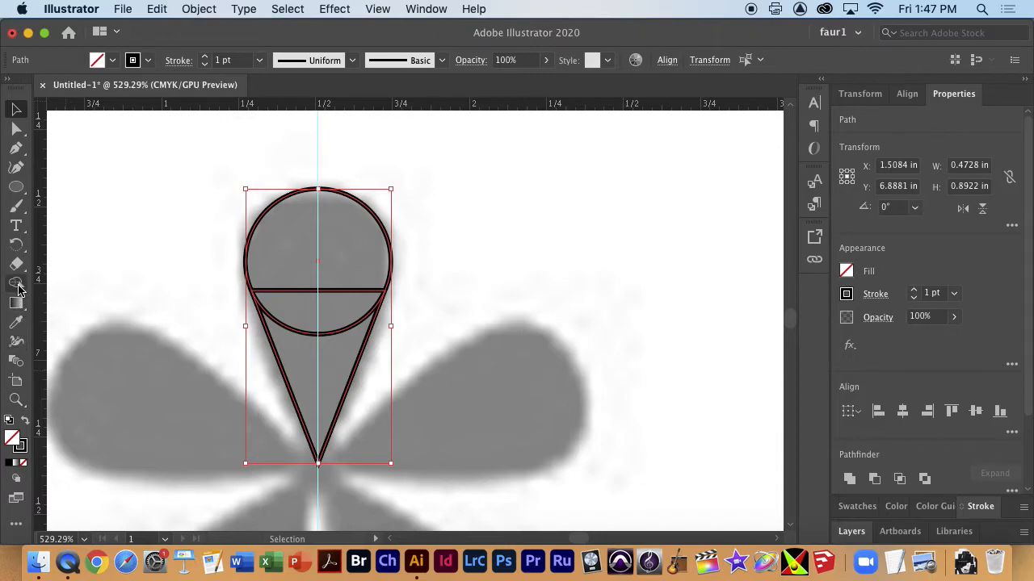
left_click(16, 283)
left_click_drag(282, 269, 300, 364)
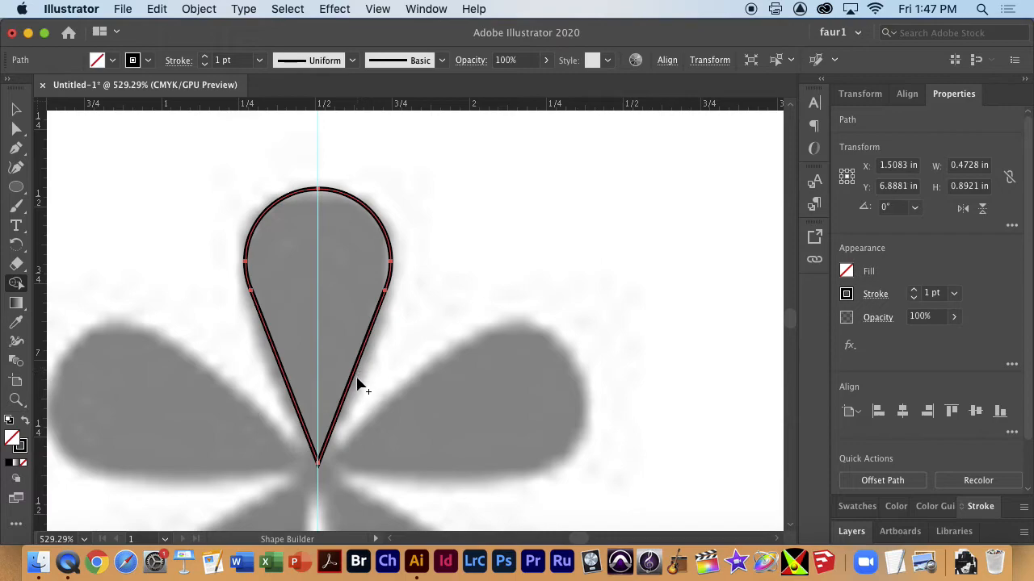
Step: Add a Curvature point on each straight side of the petal and bow both sides slightly outward to match the reference
left_click(14, 171)
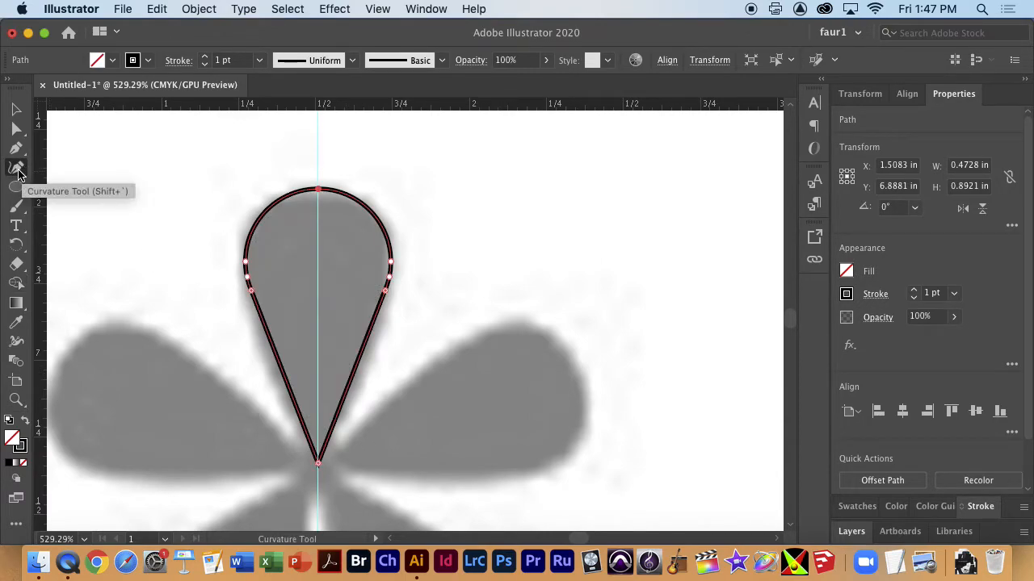
key("super+space")
left_click_drag(333, 385, 427, 404)
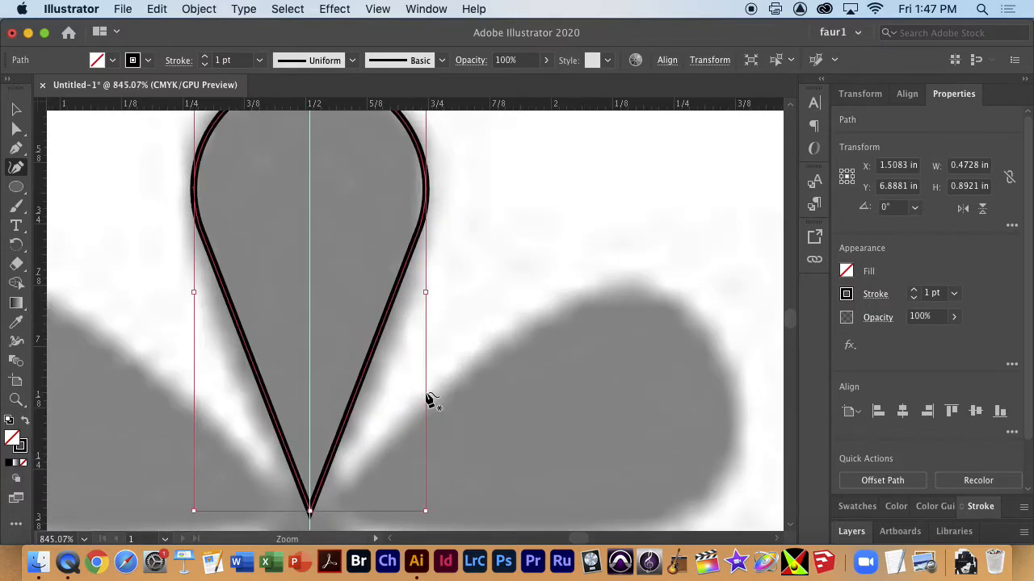
left_click(366, 378)
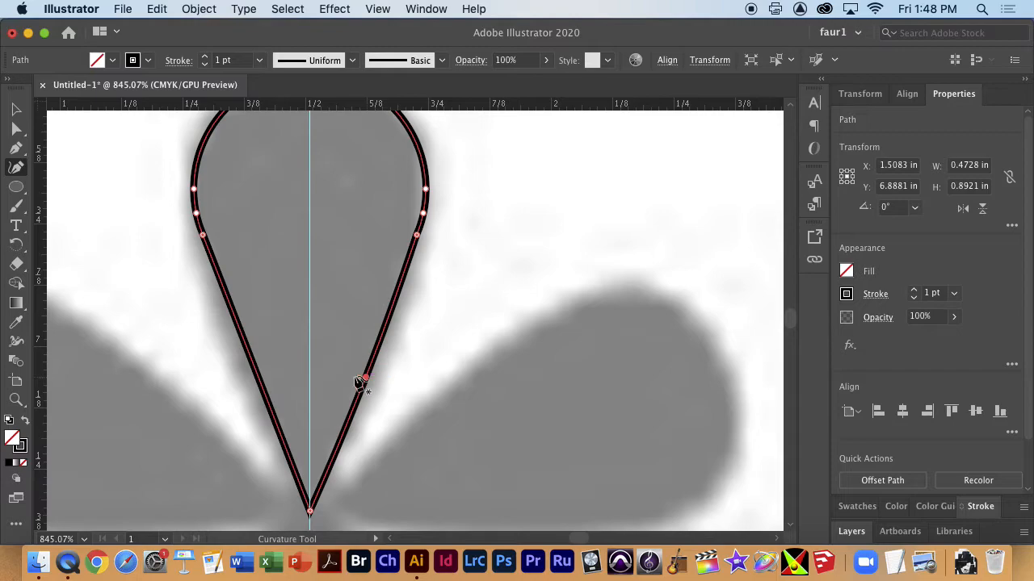
left_click_drag(261, 376, 249, 379)
left_click_drag(365, 377, 370, 380)
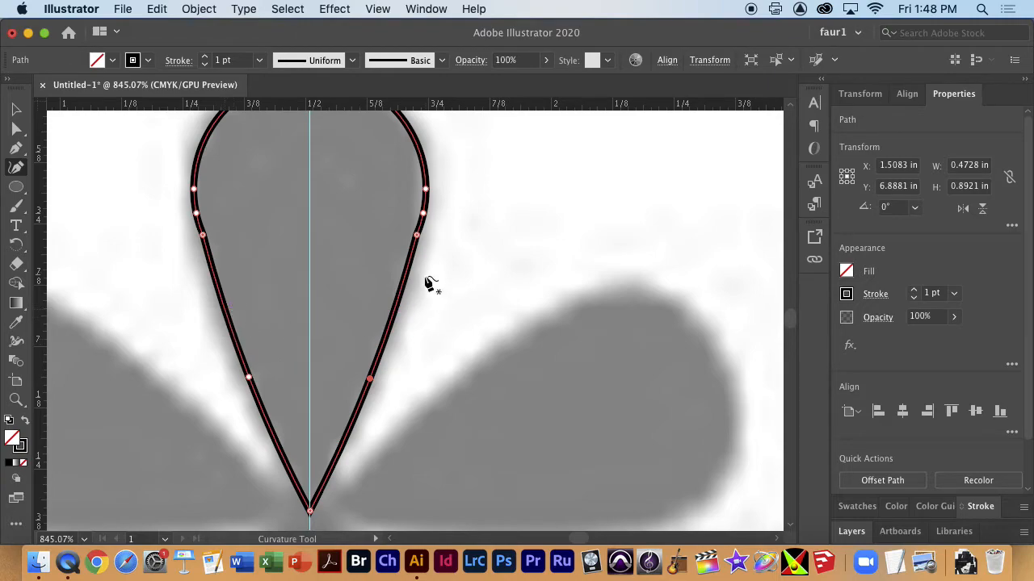
Step: Try pulling the petal's side curve much farther outward, and undo the changes
left_click_drag(369, 378, 418, 404)
left_click_drag(438, 346, 452, 337)
key("super+z")
key("super+z")
Step: Delete the corner anchor points on both sides where the petal's rounded end meets its tapering sides
scroll(206, 242, "up", 5)
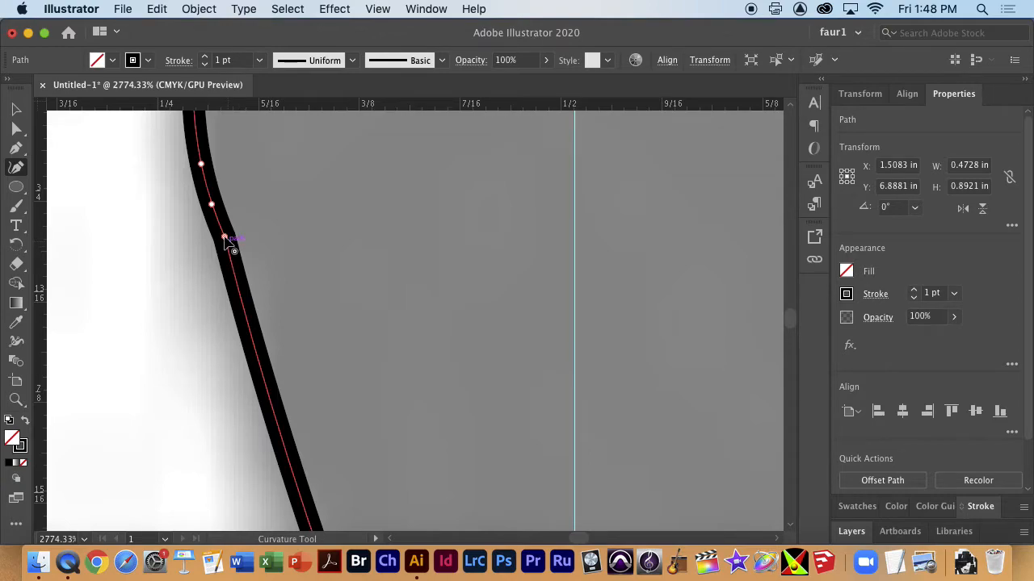
left_click(225, 239)
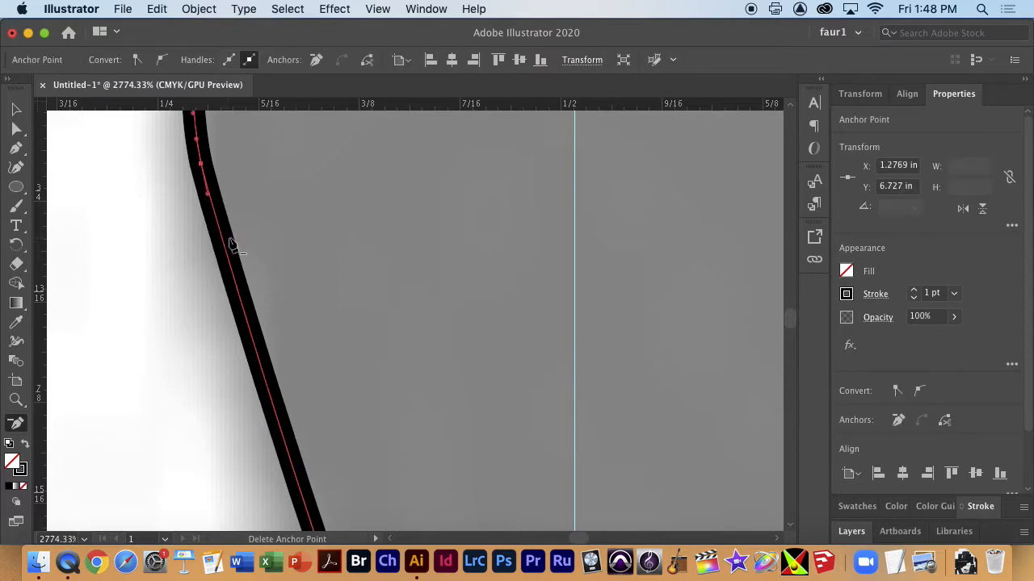
left_click_drag(566, 293, 205, 319)
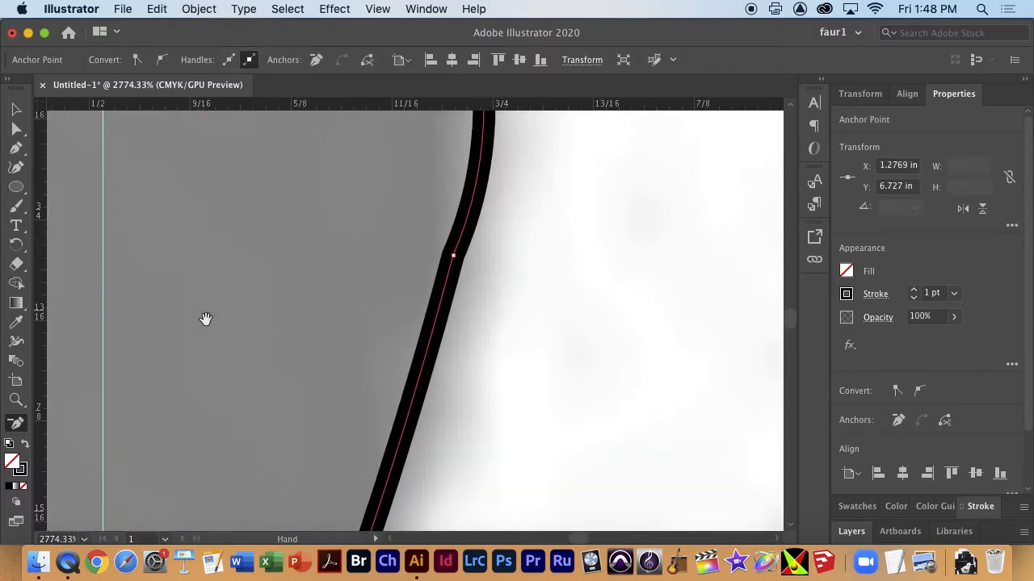
left_click(454, 256)
key("super+minus")
key("super+minus")
key("super+minus")
key("super+minus")
key("super+minus")
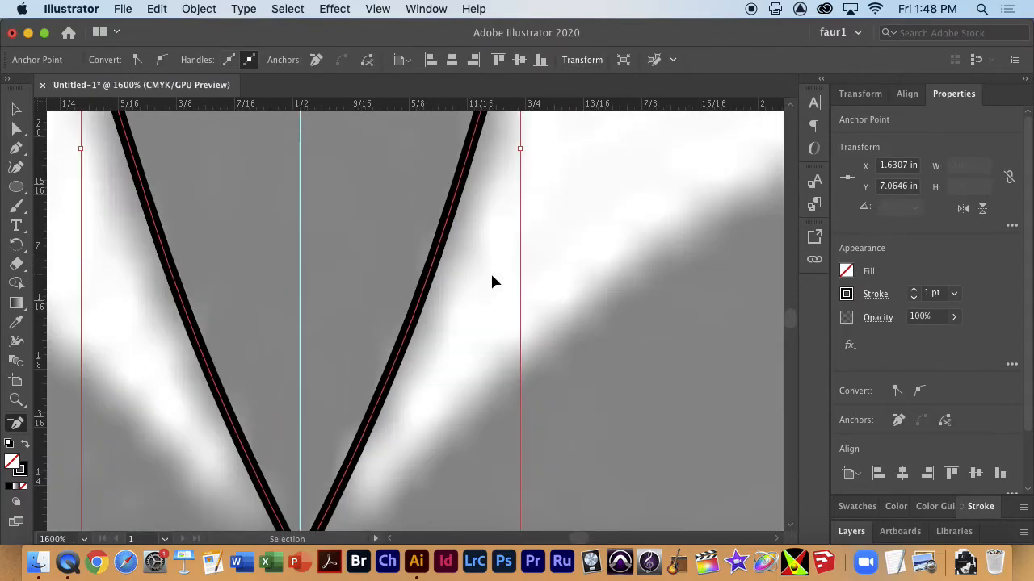
scroll(535, 268, "left", 3)
scroll(535, 268, "up", 1)
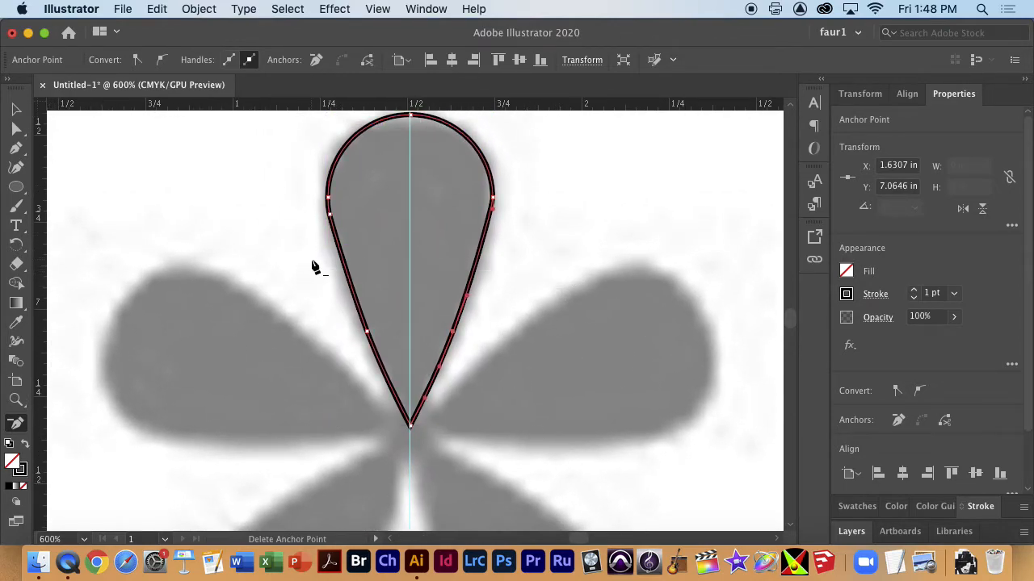
Step: Deselect the anchor point, select the whole petal and choose the Rotate tool
left_click(15, 110)
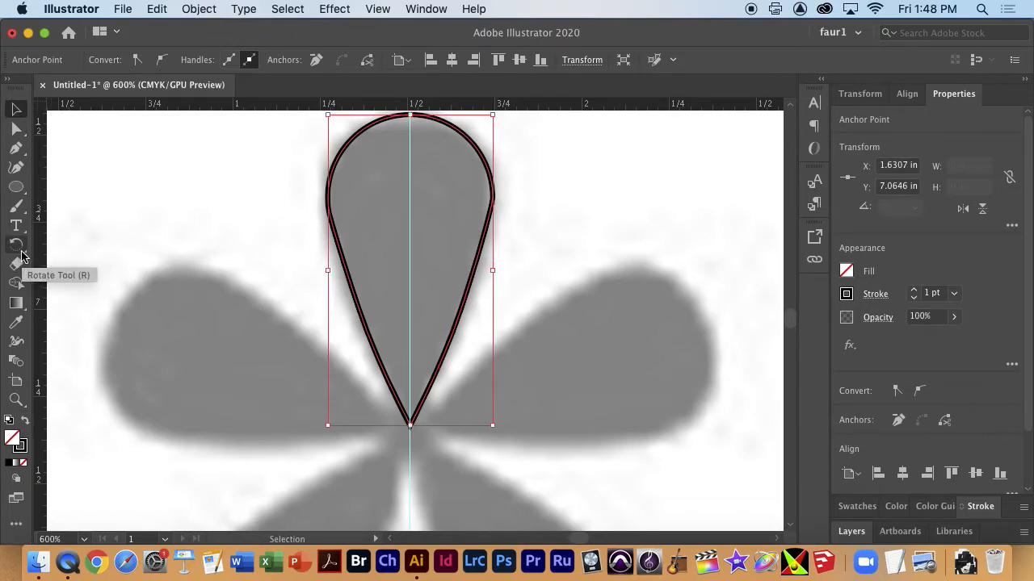
left_click_drag(22, 253, 77, 253)
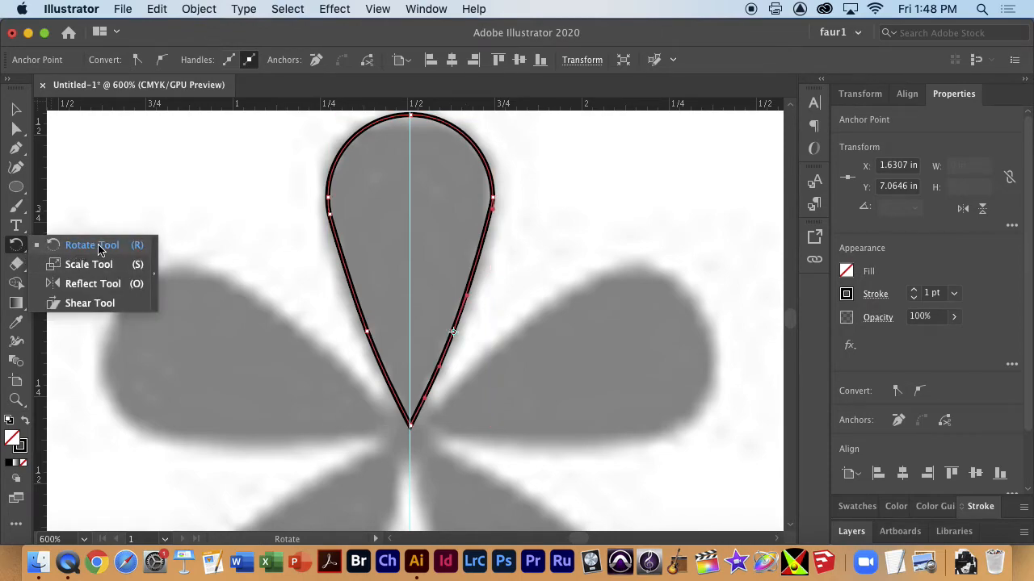
left_click_drag(103, 246, 102, 247)
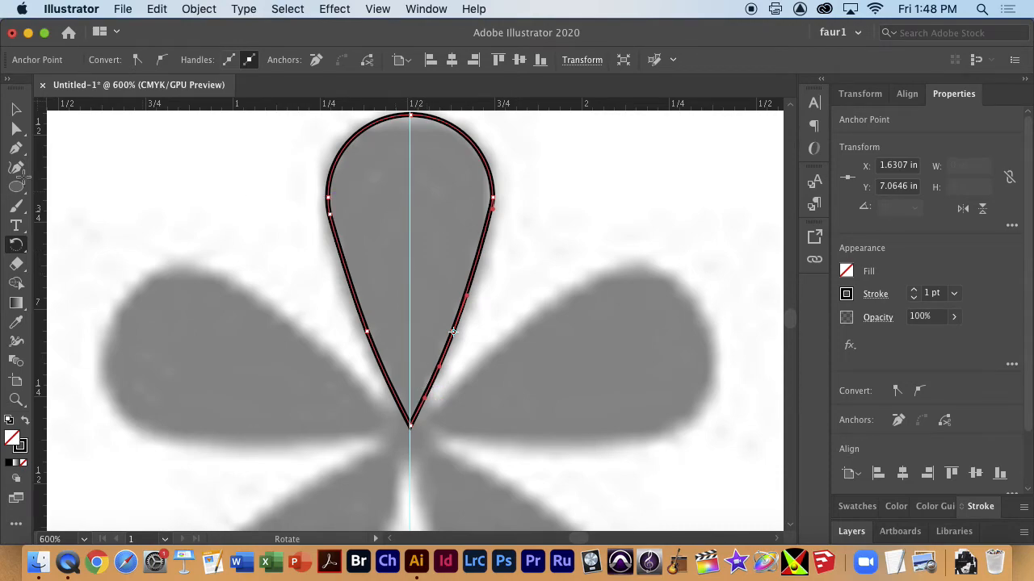
key("v")
left_click(194, 170)
left_click(350, 239)
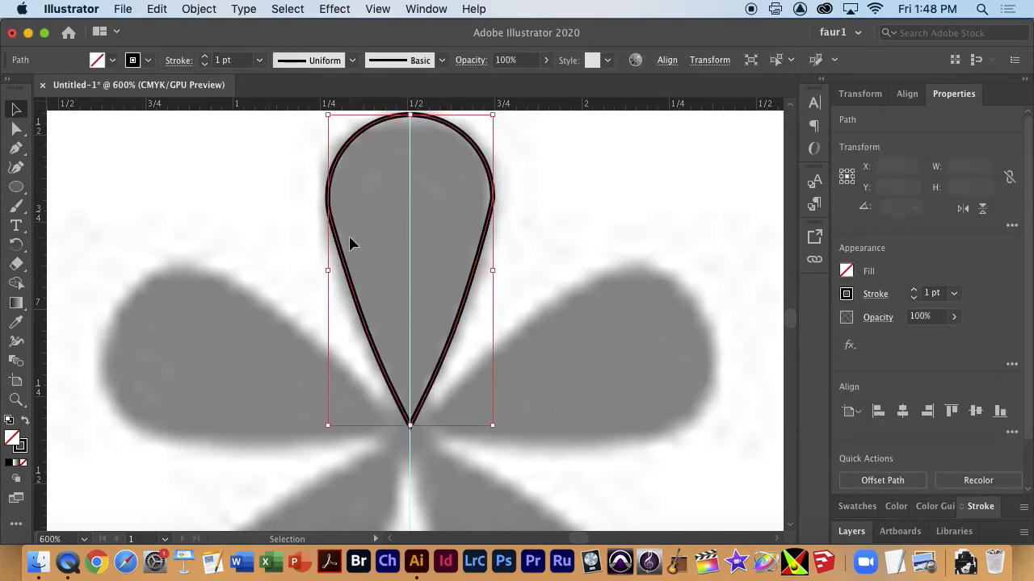
left_click(16, 244)
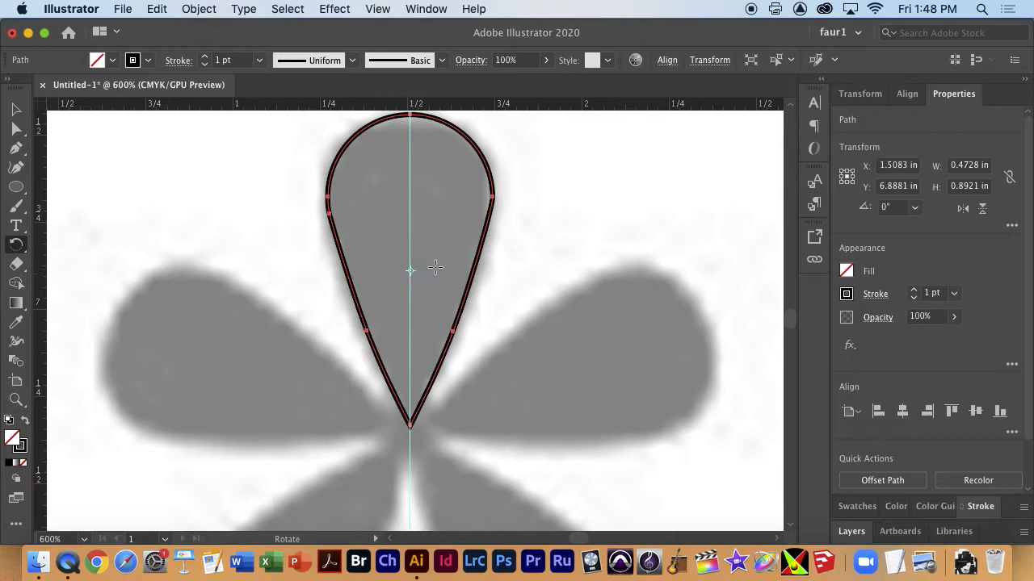
Step: Try rotating the petal freehand with the Rotate tool, undoing each attempt
left_click_drag(500, 277, 514, 138)
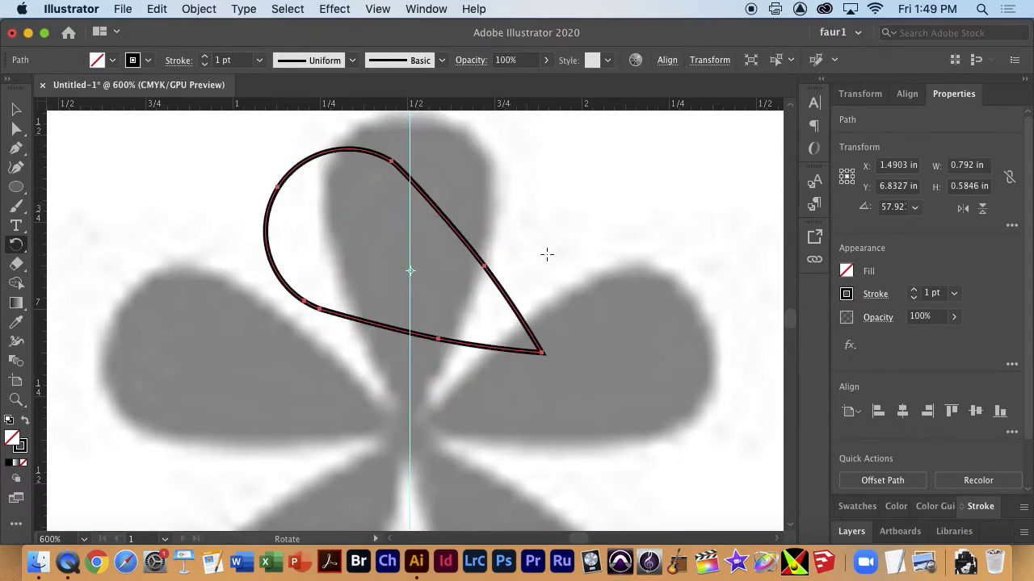
key("super+z")
left_click_drag(565, 264, 595, 423)
key("super+z")
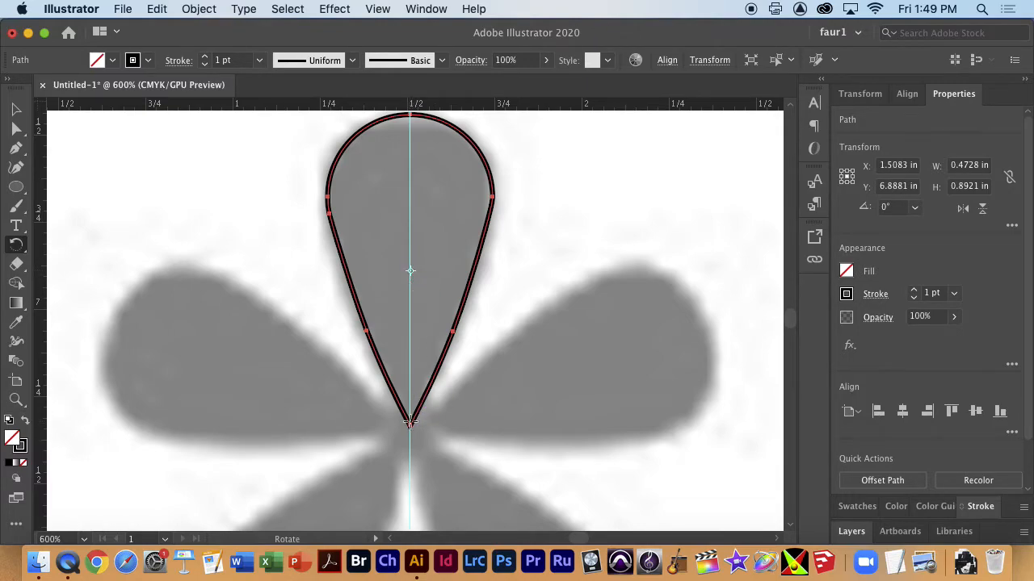
left_click_drag(411, 272, 417, 334)
key("super+z")
Step: Set the rotation origin at the petal's tip and create a rotated copy at an angle of 360/5, with the preview on
left_click_drag(412, 268, 408, 426)
left_click(410, 425, "alt")
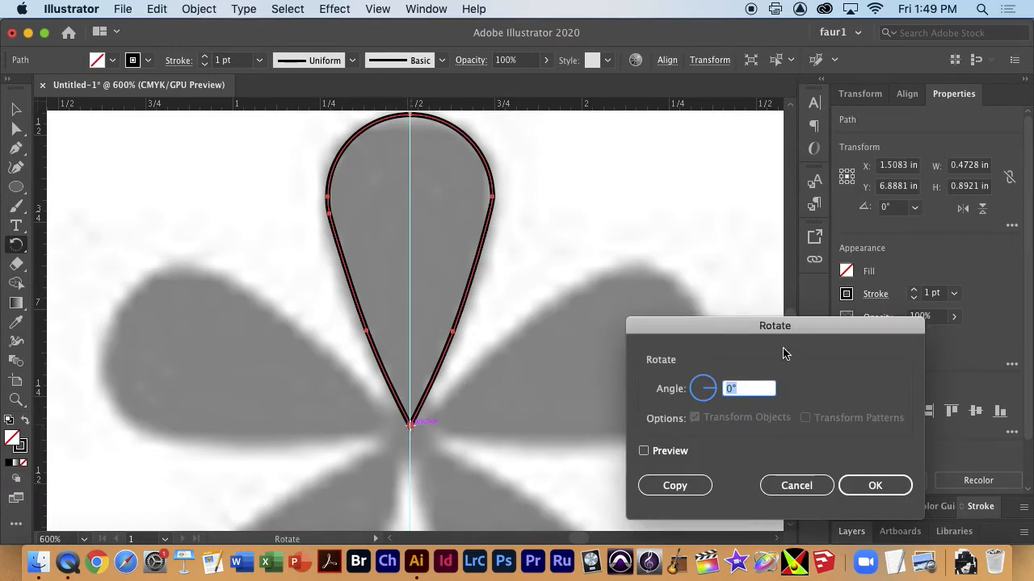
left_click_drag(780, 327, 660, 135)
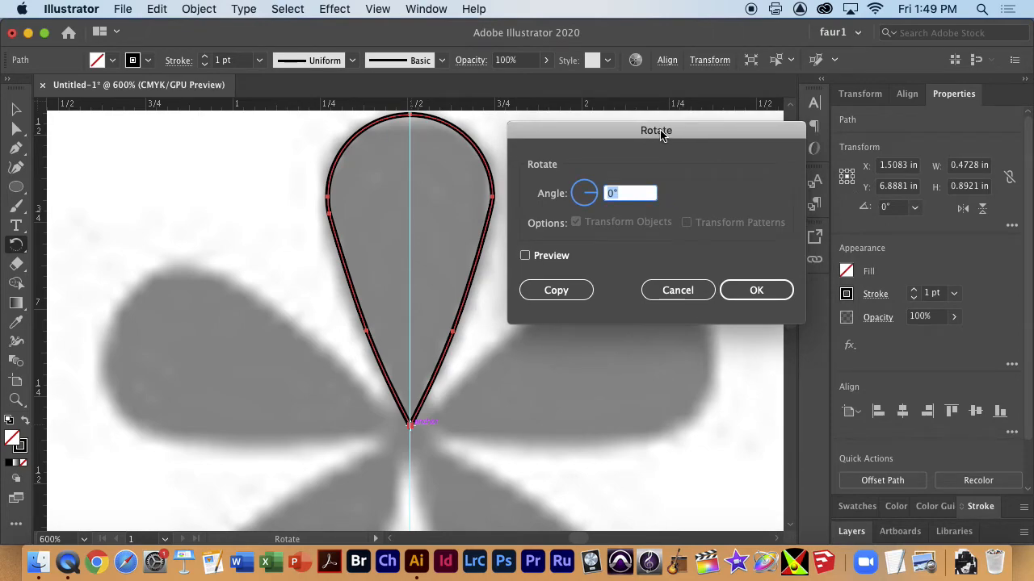
left_click_drag(660, 135, 661, 134)
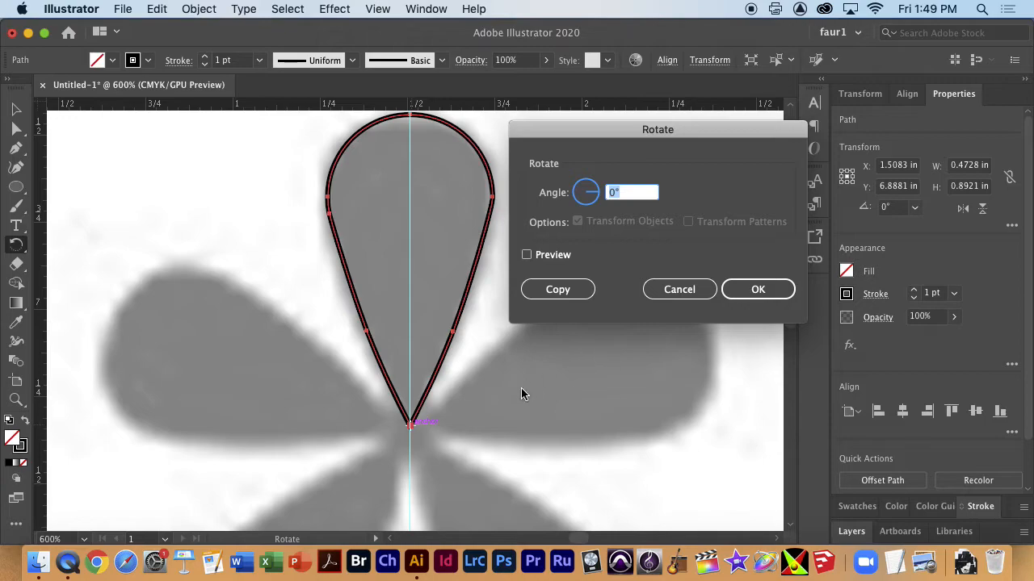
left_click(635, 194)
triple_click(635, 193)
type("360/5")
left_click(527, 255)
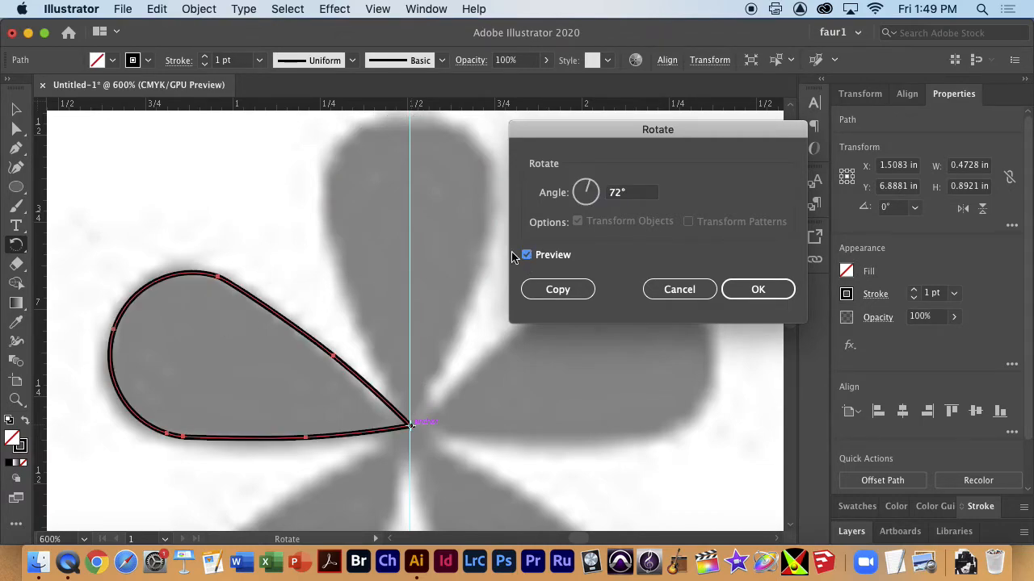
left_click(575, 292)
Step: Repeat the rotated copy with Transform Again three times to complete the five-petal flower
scroll(387, 299, "down", 5)
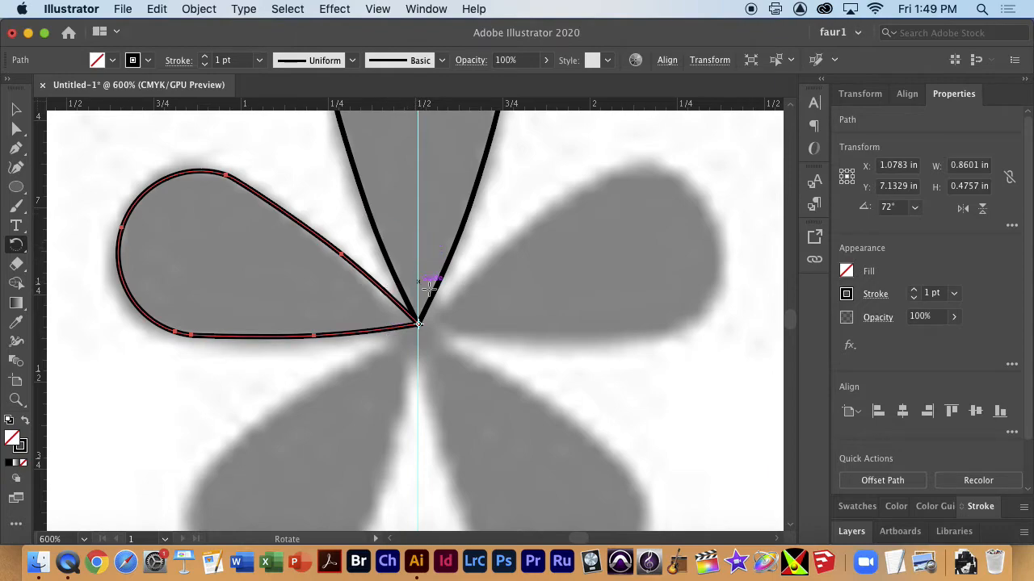
scroll(452, 319, "up", 2)
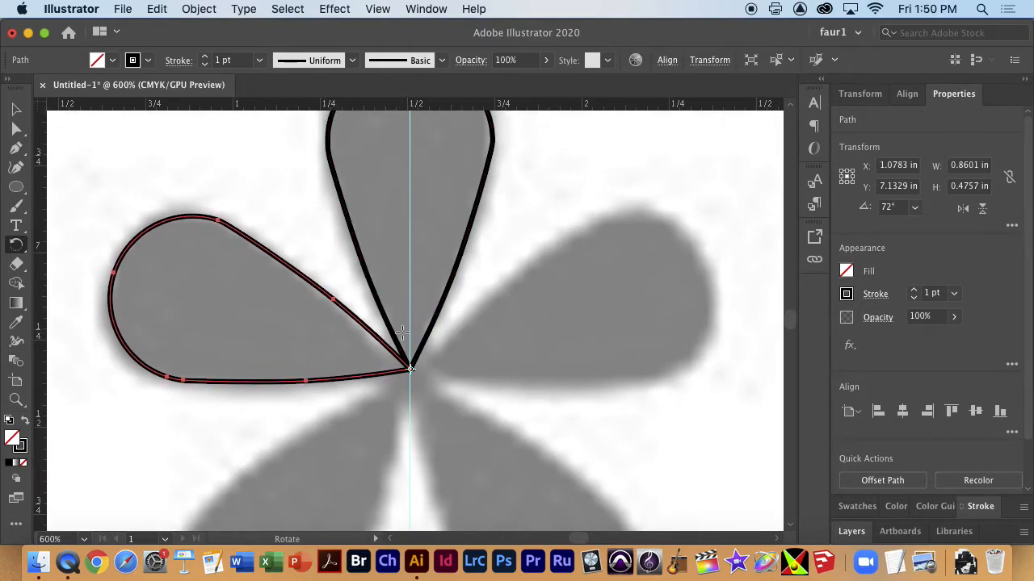
key("v")
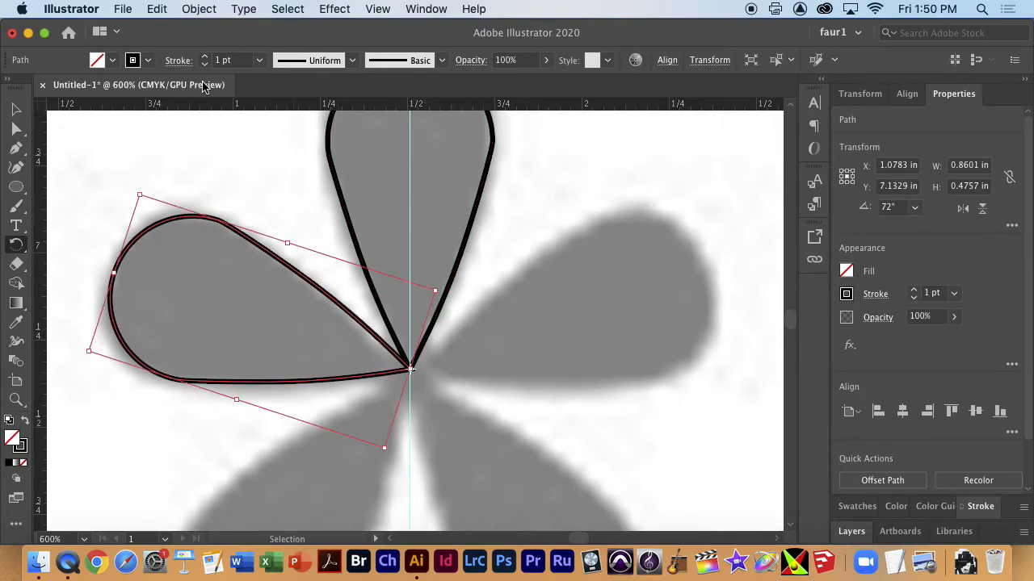
left_click(280, 8)
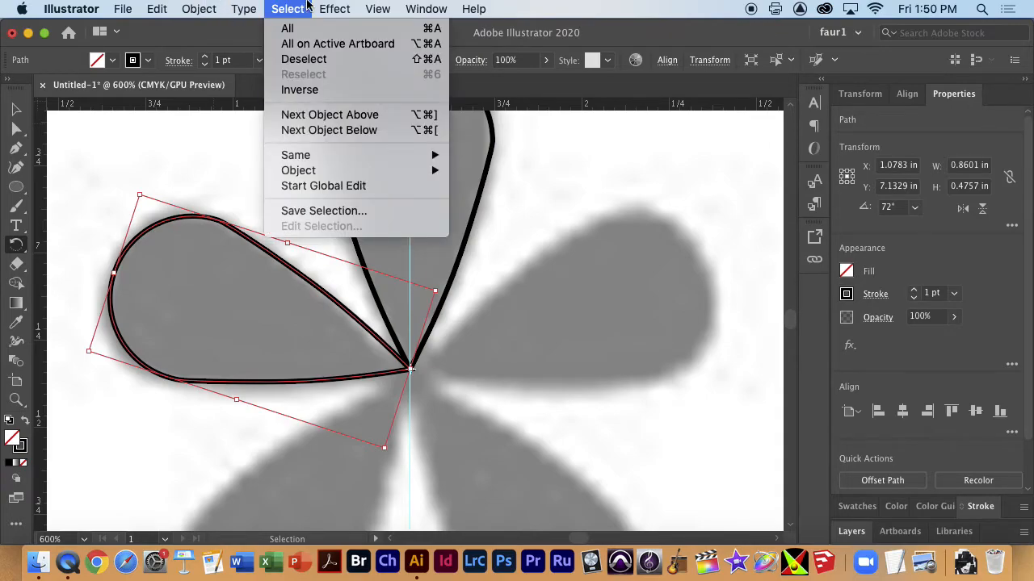
mouse_move(238, 8)
mouse_move(164, 11)
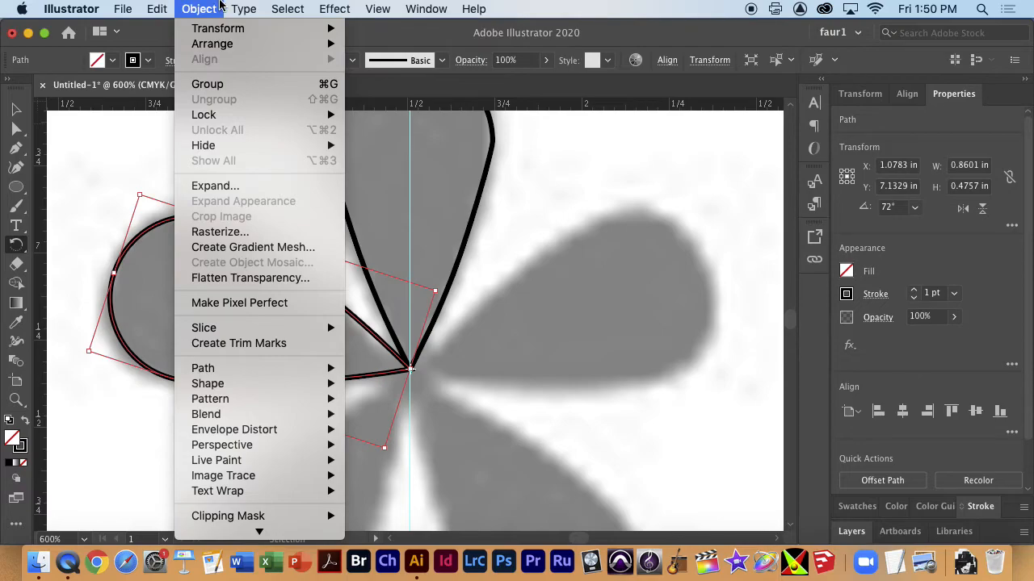
mouse_move(208, 28)
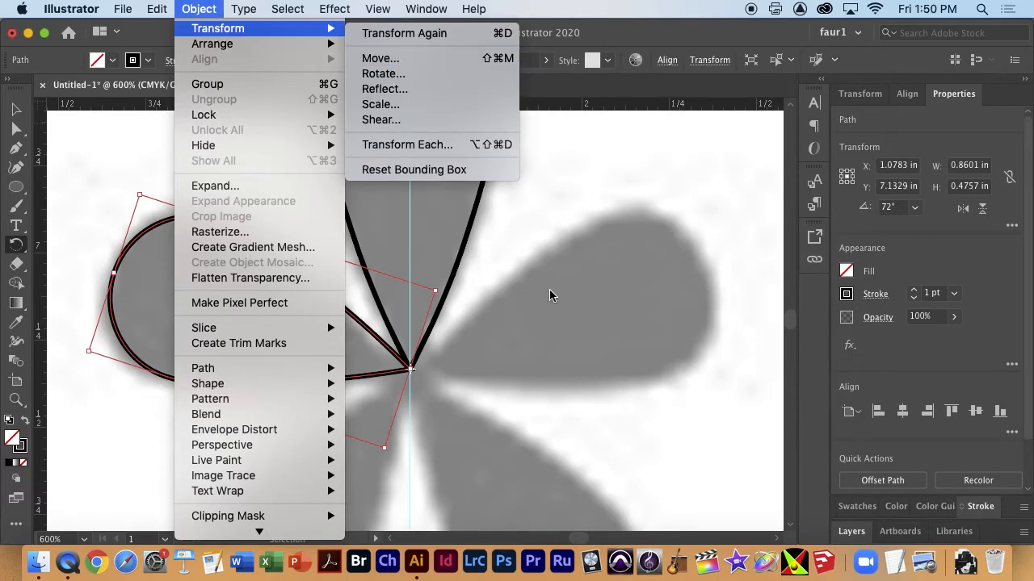
left_click(199, 9)
left_click(202, 14)
key("ctrl+d")
key("ctrl+d")
key("ctrl+d")
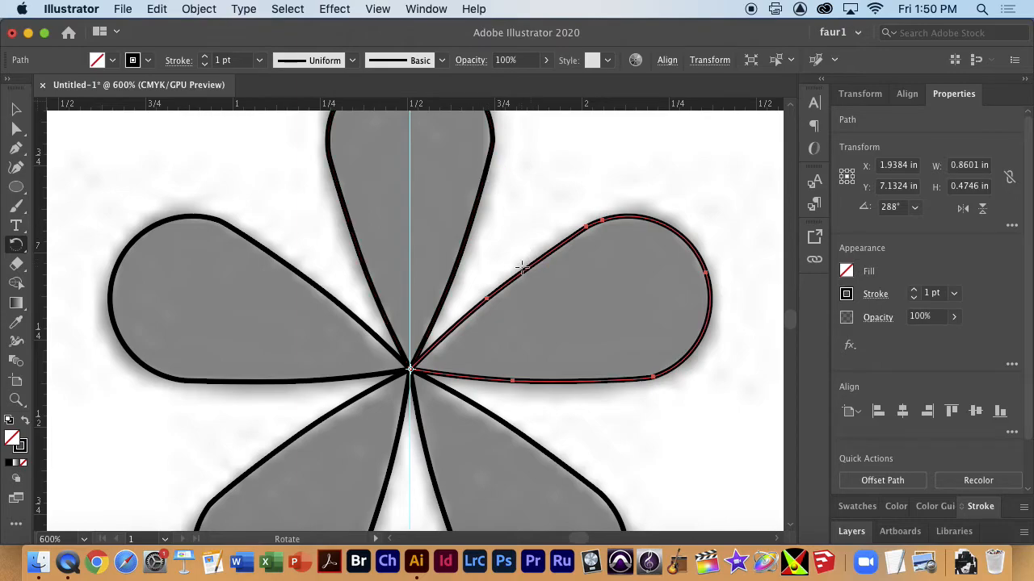
key("ctrl+minus")
key("ctrl+minus")
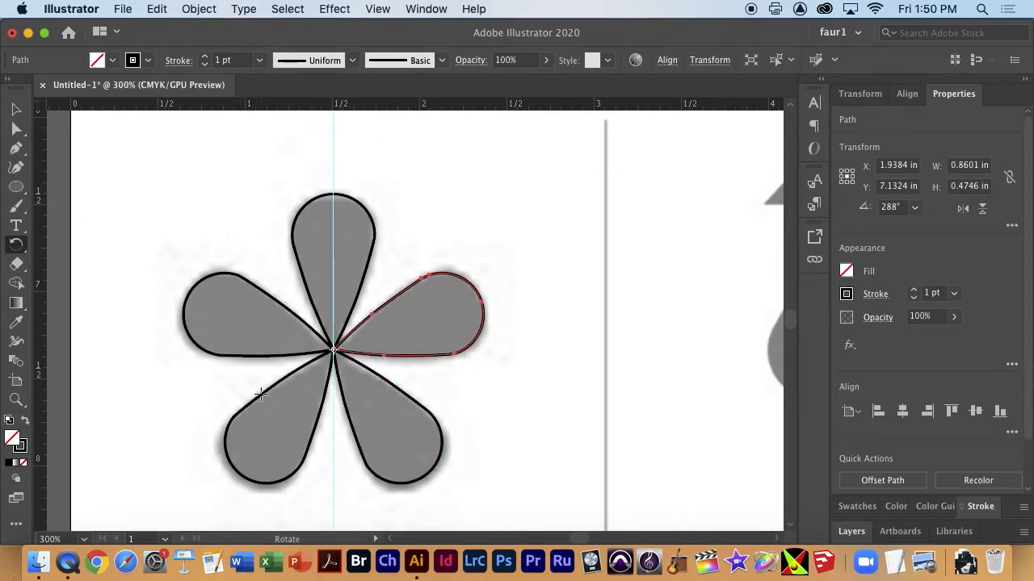
left_click(17, 111)
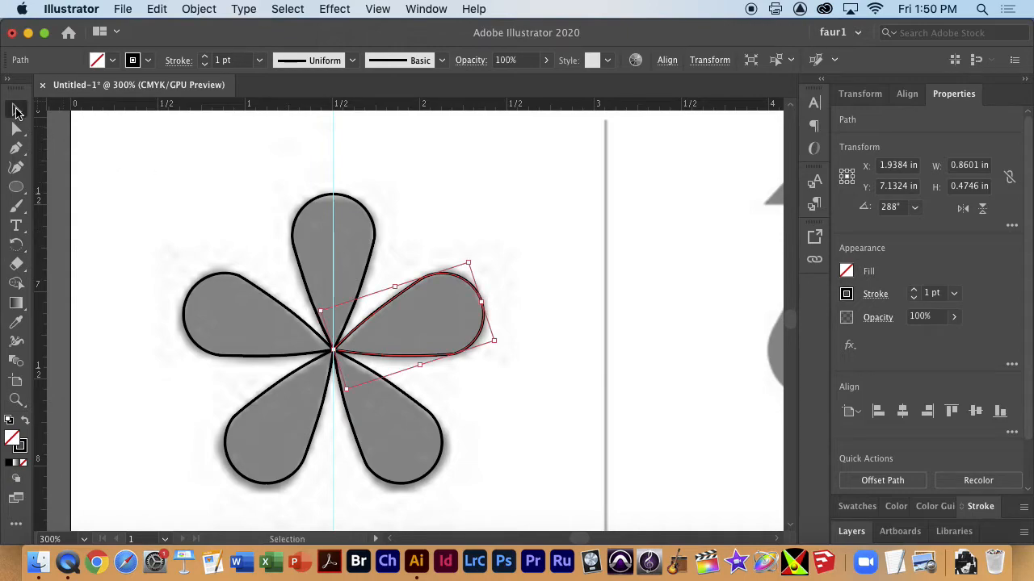
Step: Delete the vertical guide running through the flower's centre
left_click(247, 234)
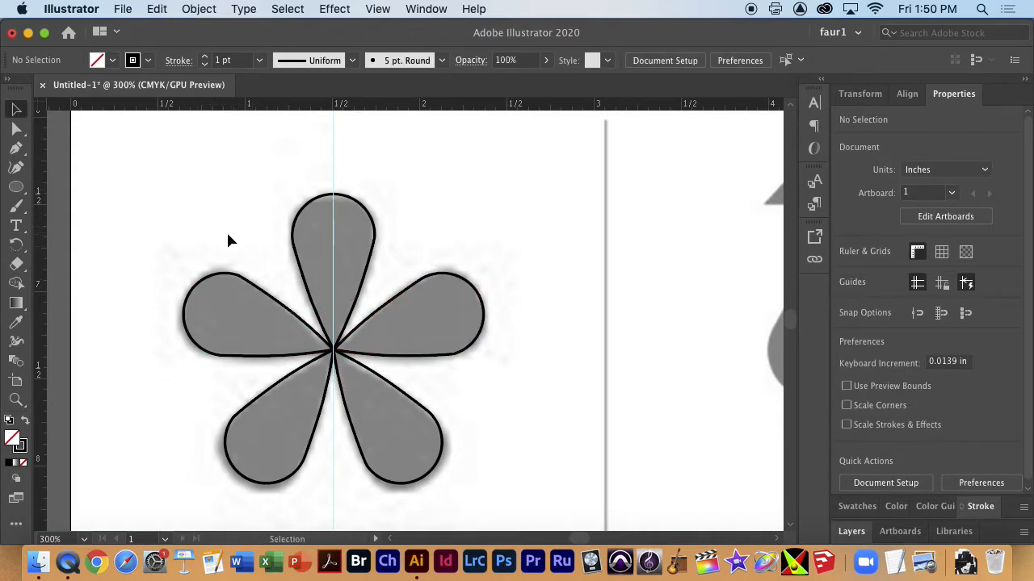
left_click_drag(213, 229, 404, 401)
left_click(368, 148)
left_click(332, 186)
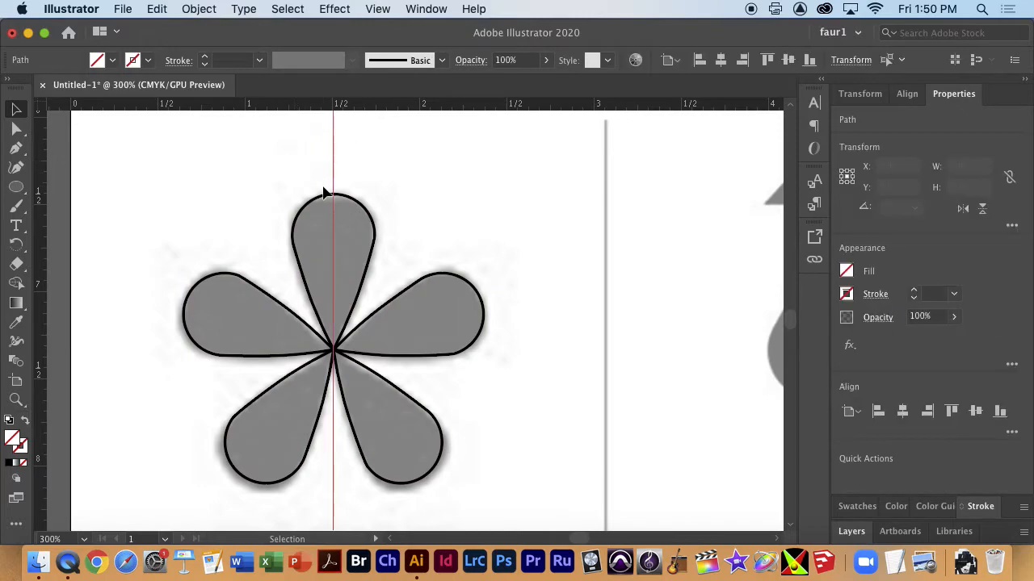
key("Delete")
Step: Group the five petals and swap their fill and stroke, giving the flower a solid black fill without an outline
left_click_drag(486, 240, 275, 436)
key("a")
key("super+g")
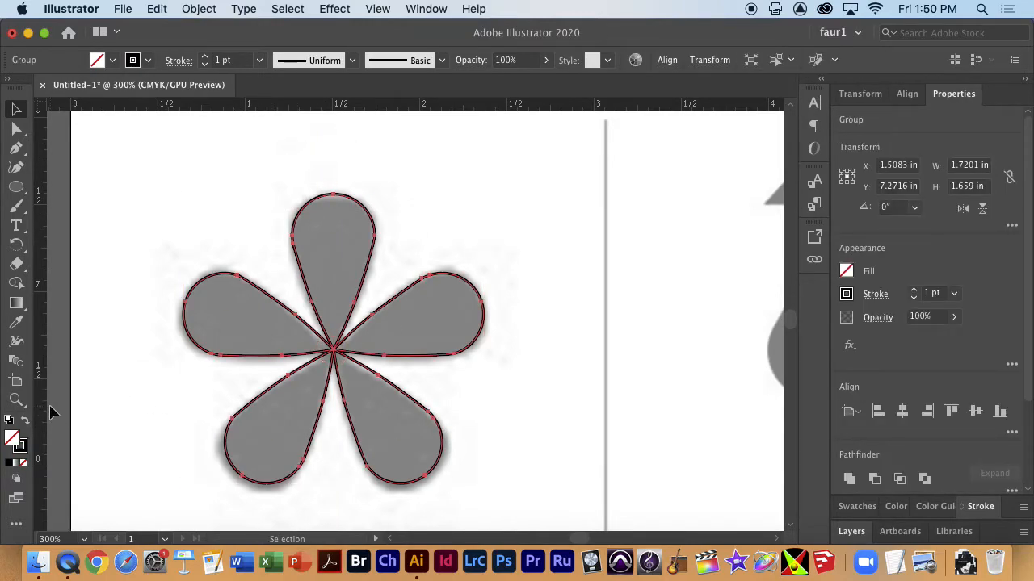
left_click(25, 422)
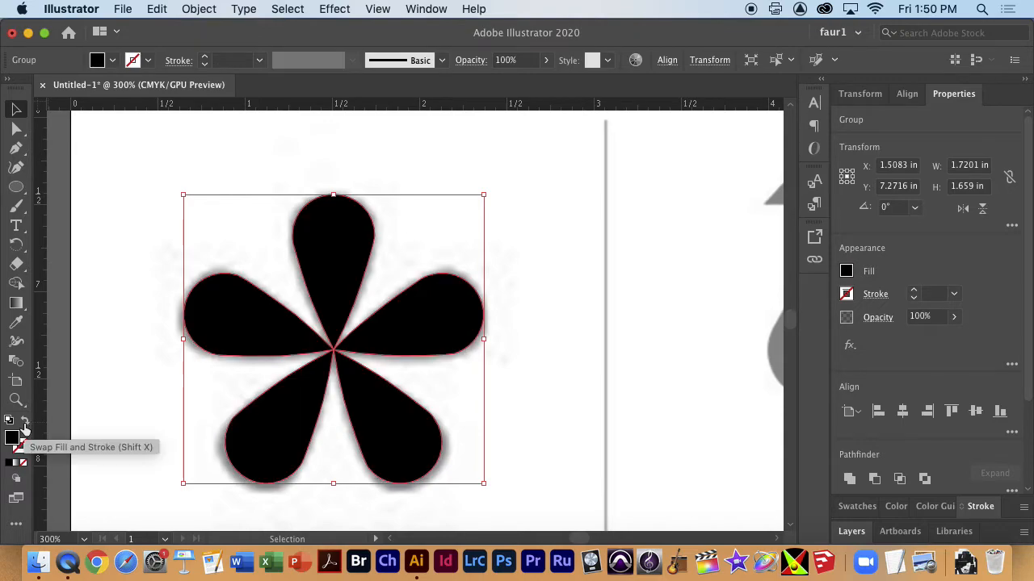
left_click(129, 373)
Step: Isolate the flower group, copy its upper-right petal and leave isolation mode
key("a")
key("super+minus")
key("super+minus")
key("super+minus")
key("super+minus")
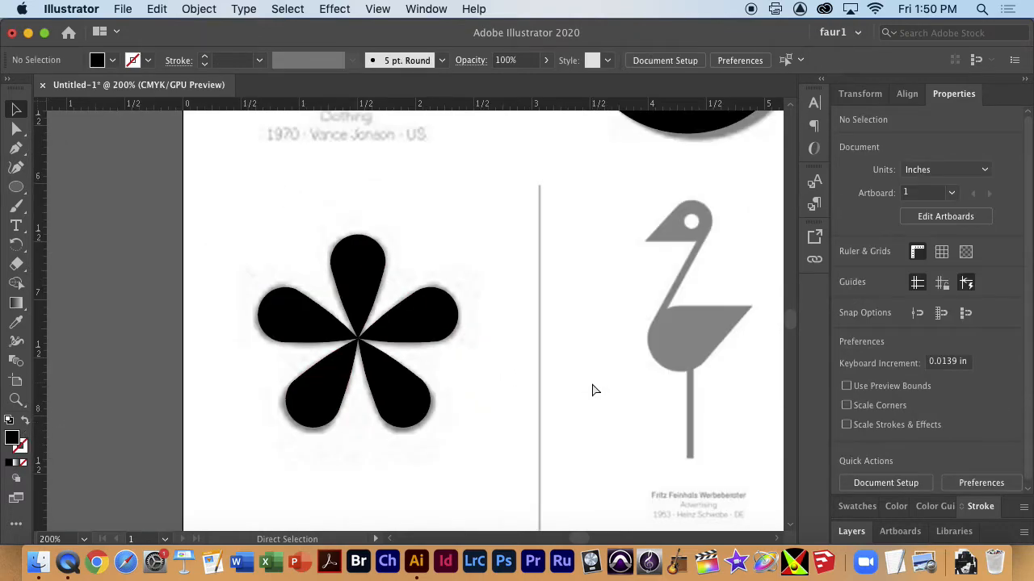
left_click_drag(532, 302, 682, 314)
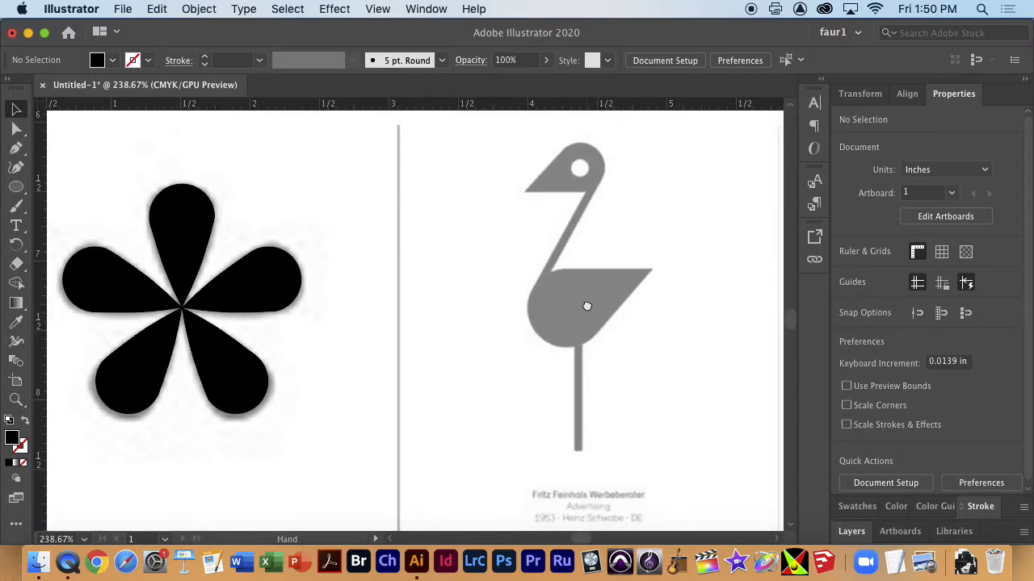
left_click_drag(584, 301, 494, 370)
left_click(206, 376)
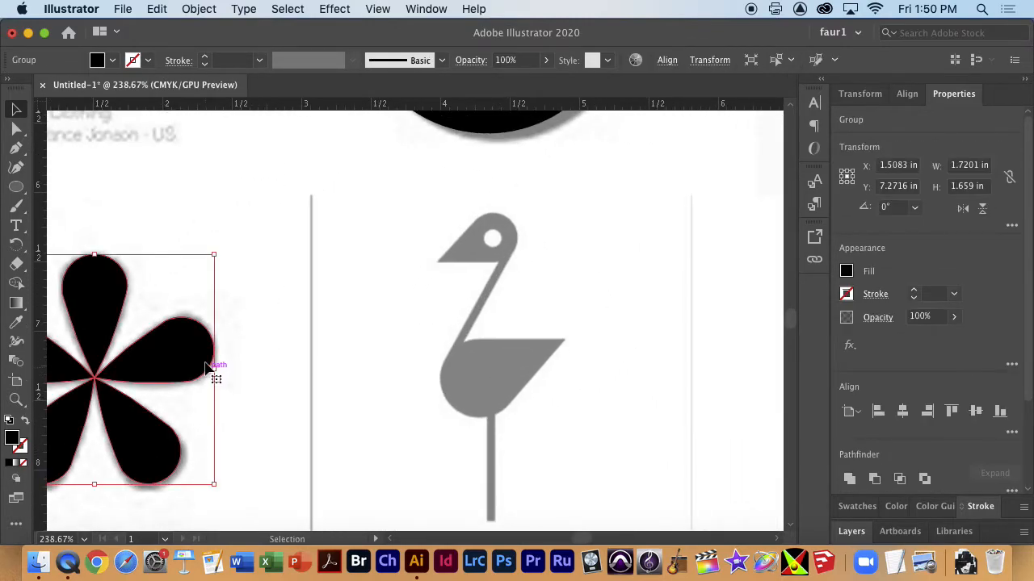
double_click(170, 356)
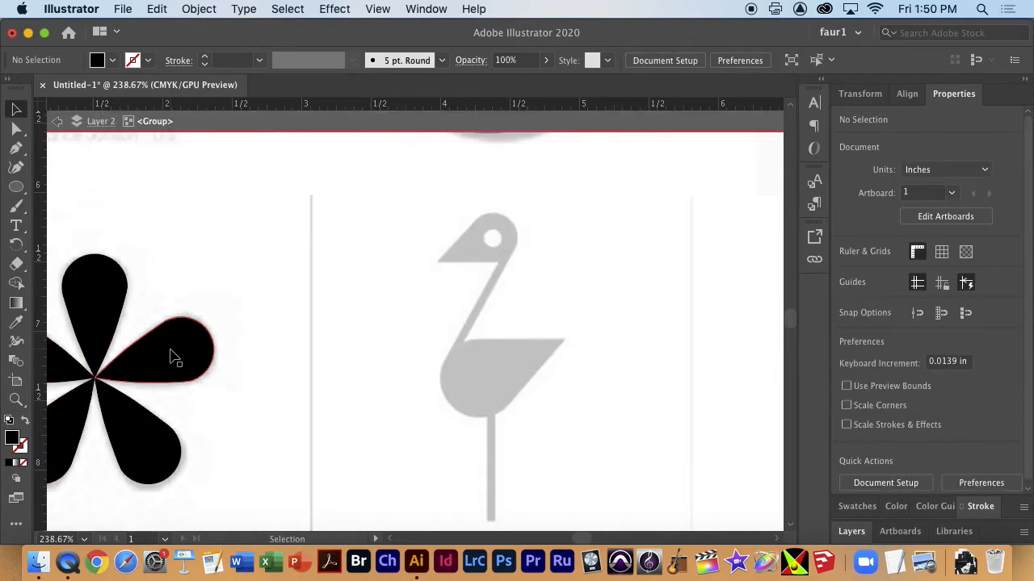
left_click(173, 358)
key("a")
key("v")
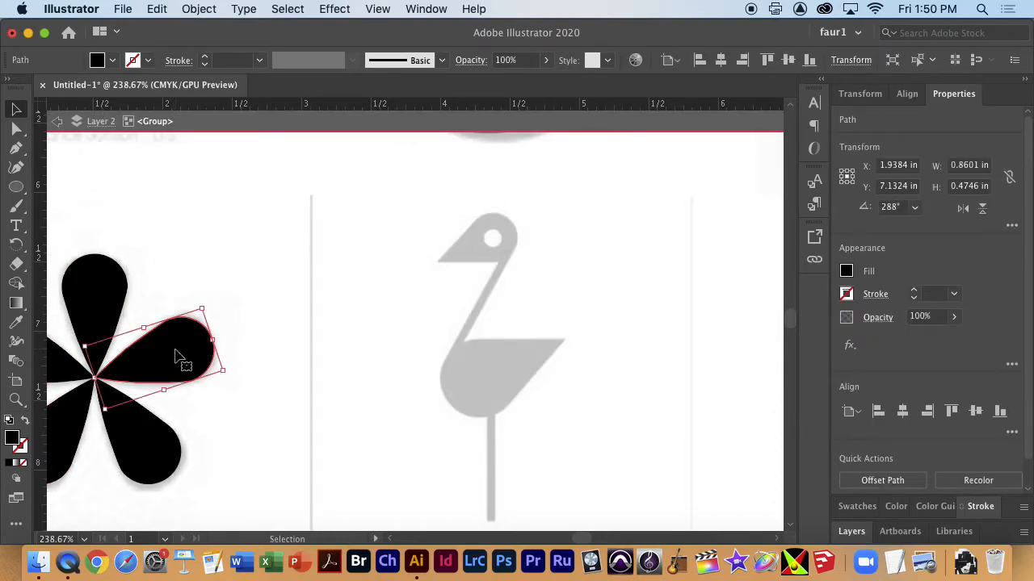
double_click(331, 261)
Step: Enter and leave the flower group's isolation mode twice
double_click(120, 303)
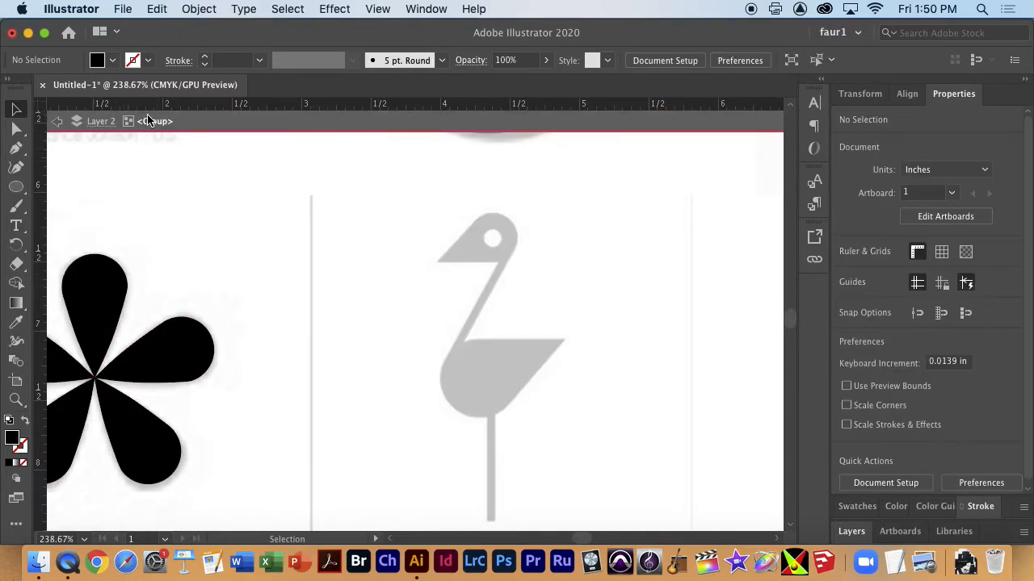
double_click(114, 145)
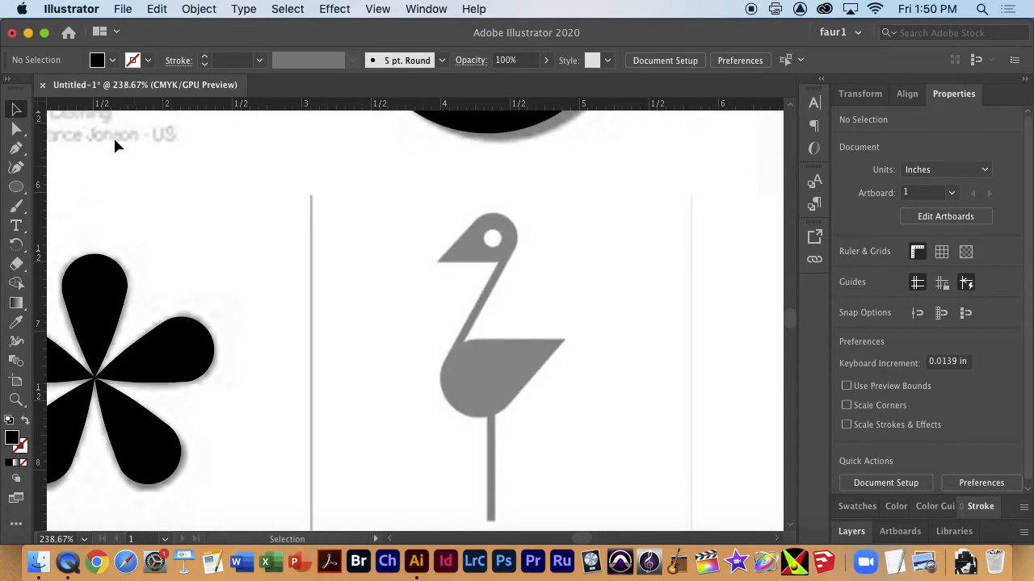
double_click(97, 286)
left_click(57, 121)
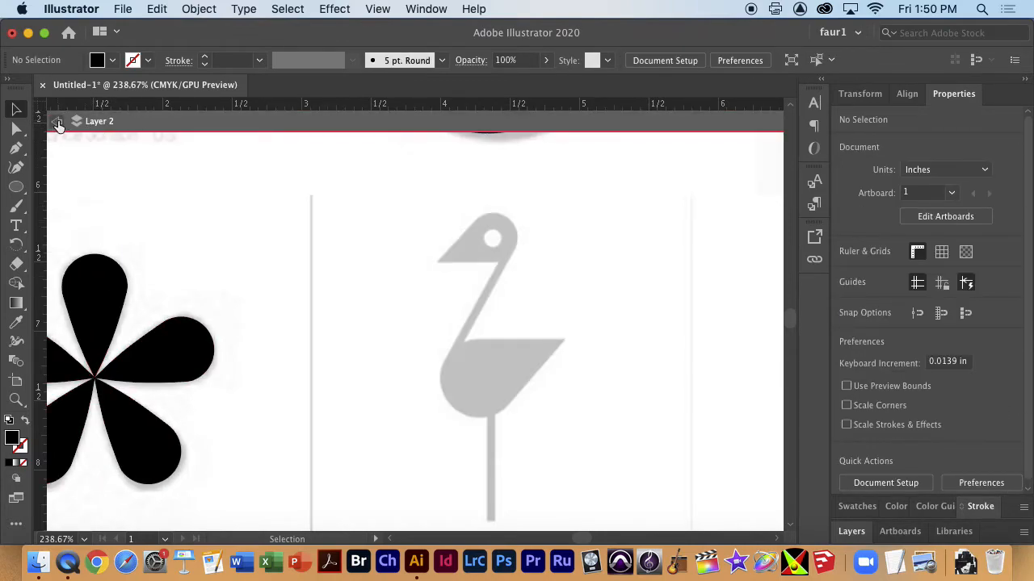
left_click(57, 123)
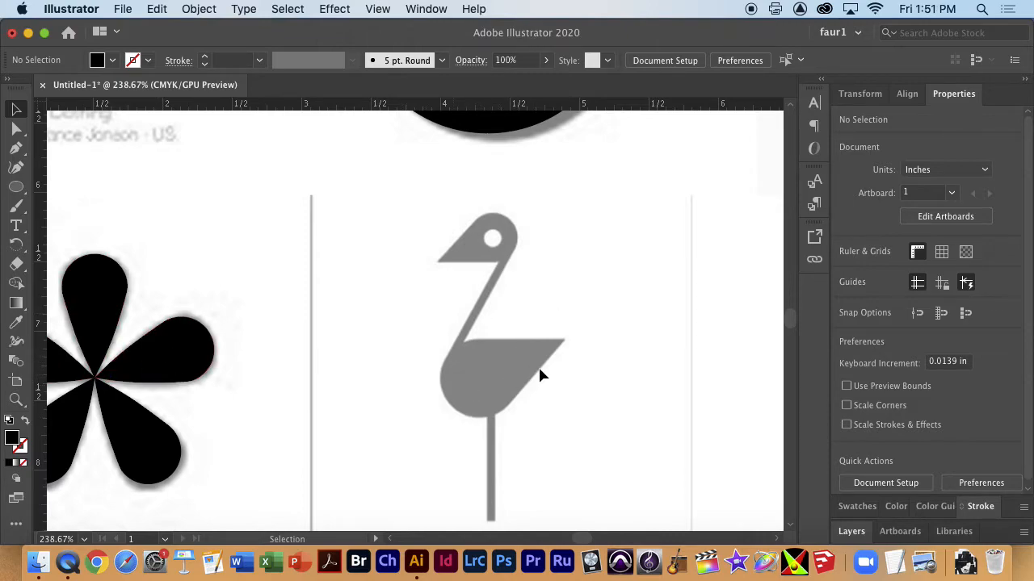
Step: Paste the petal, turn it around and fit it over the bird's body, rotated to about 117° and about 0.96 by 0.62 in
key("super+v")
left_click_drag(471, 279, 337, 428)
left_click_drag(406, 336, 495, 374)
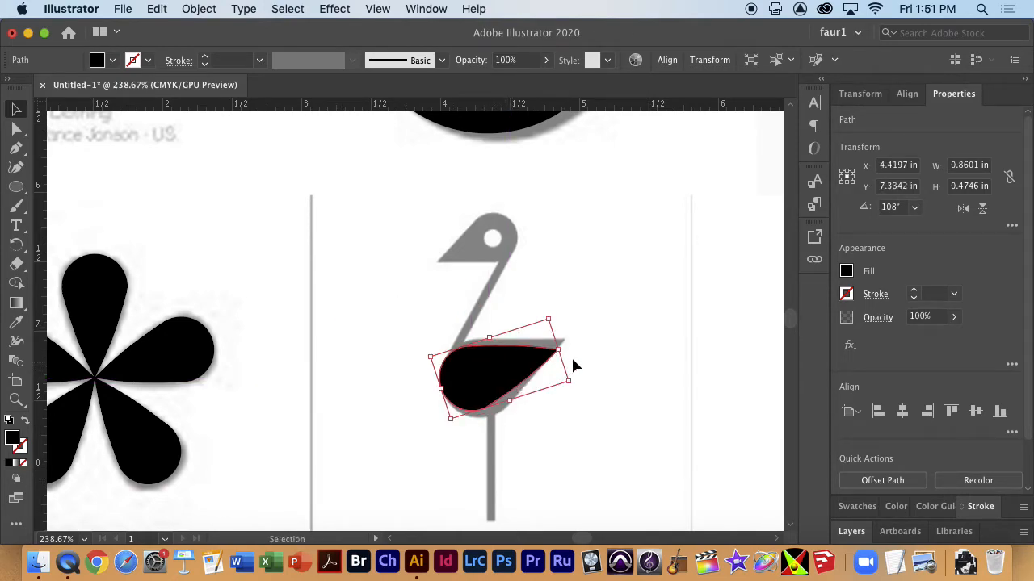
left_click_drag(579, 380, 565, 364)
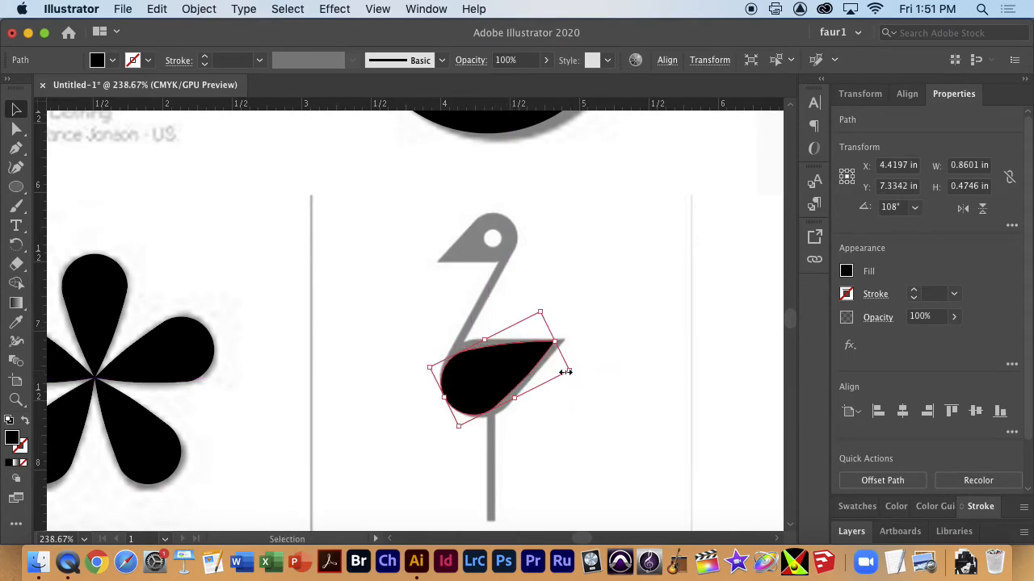
left_click_drag(540, 311, 548, 299)
mouse_move(528, 374)
left_mouse_down()
mouse_move(551, 373)
mouse_move(523, 374)
left_mouse_up()
left_click_drag(550, 306, 557, 303)
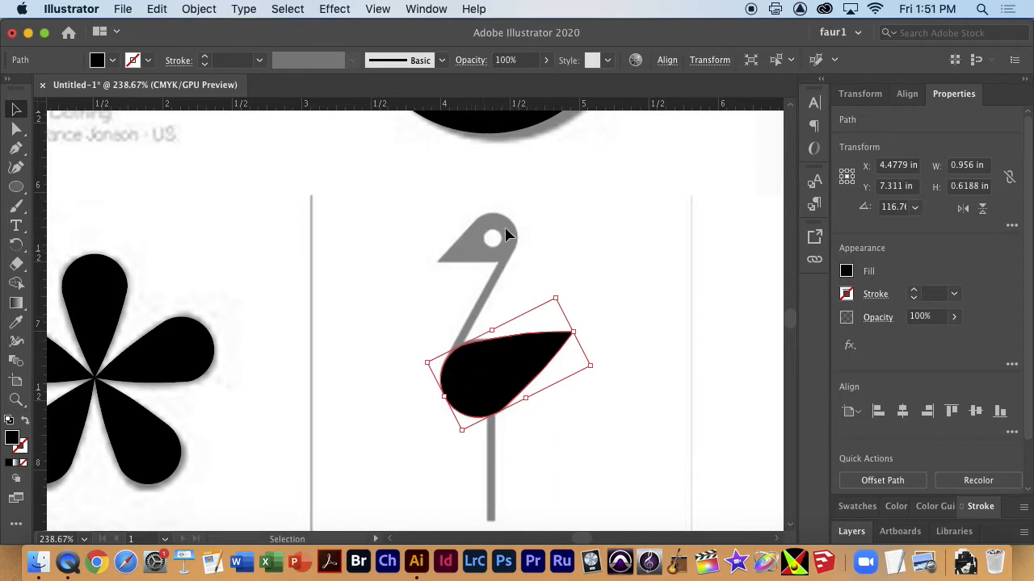
Step: Duplicate the body shape, turn it around and scale it to about 0.56 by 0.36 in over the bird's head
key("a")
key("v")
key("super+c")
key("super+v")
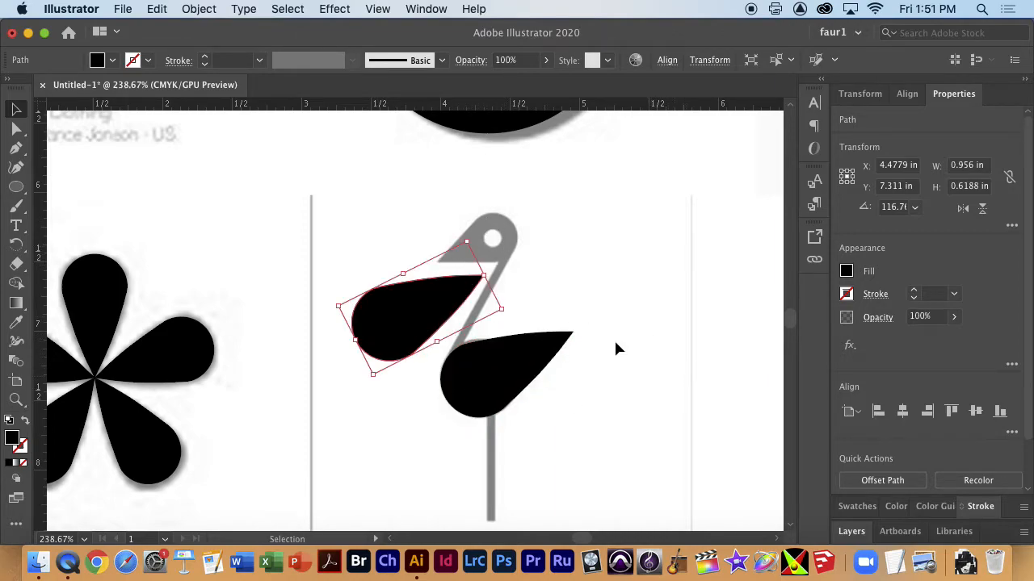
left_click_drag(469, 237, 283, 452)
left_click_drag(444, 318, 488, 275)
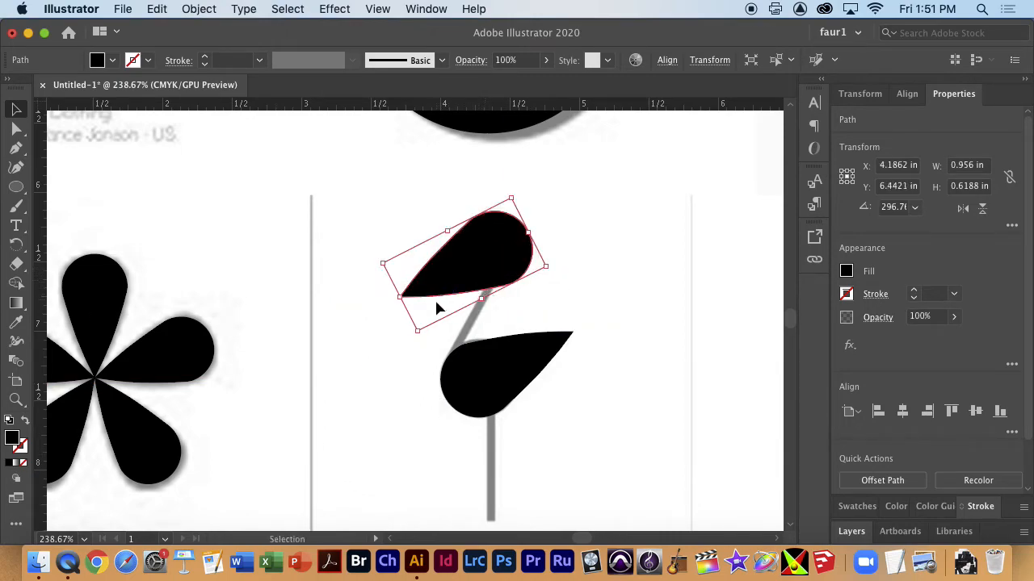
left_click_drag(418, 330, 452, 250)
mouse_move(509, 225)
left_mouse_down()
mouse_move(498, 236)
mouse_move(525, 228)
left_mouse_up()
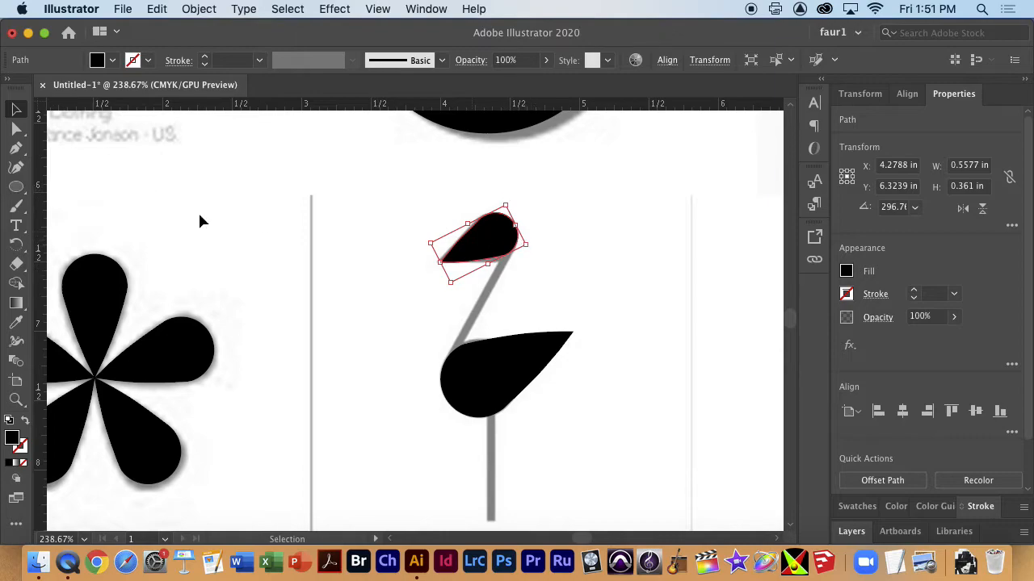
Step: Draw a vertical line about 0.92 in long with the Pen tool, from inside the bird's body to the foot of the leg
left_click(16, 148)
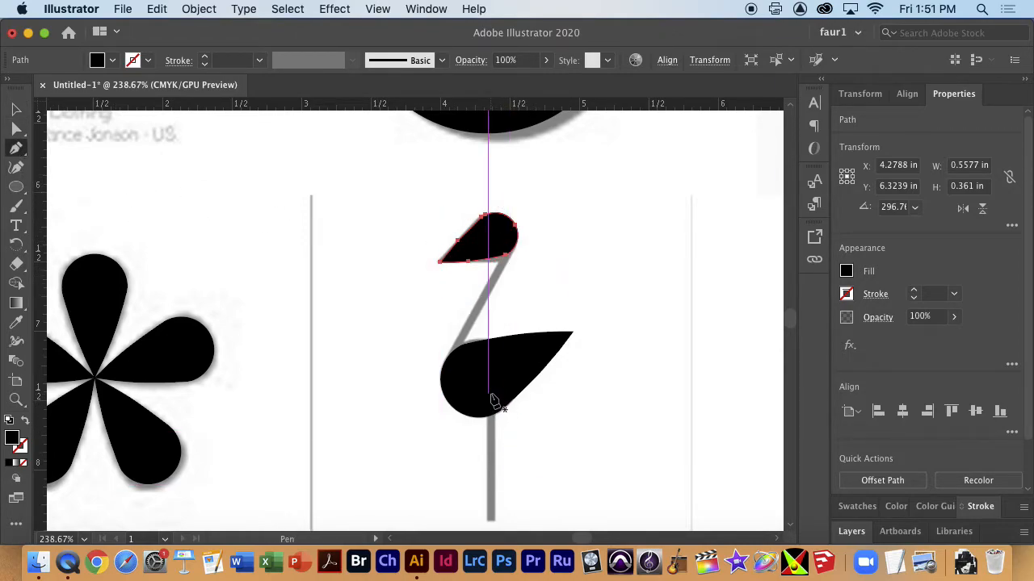
left_click(488, 396)
left_click(488, 523)
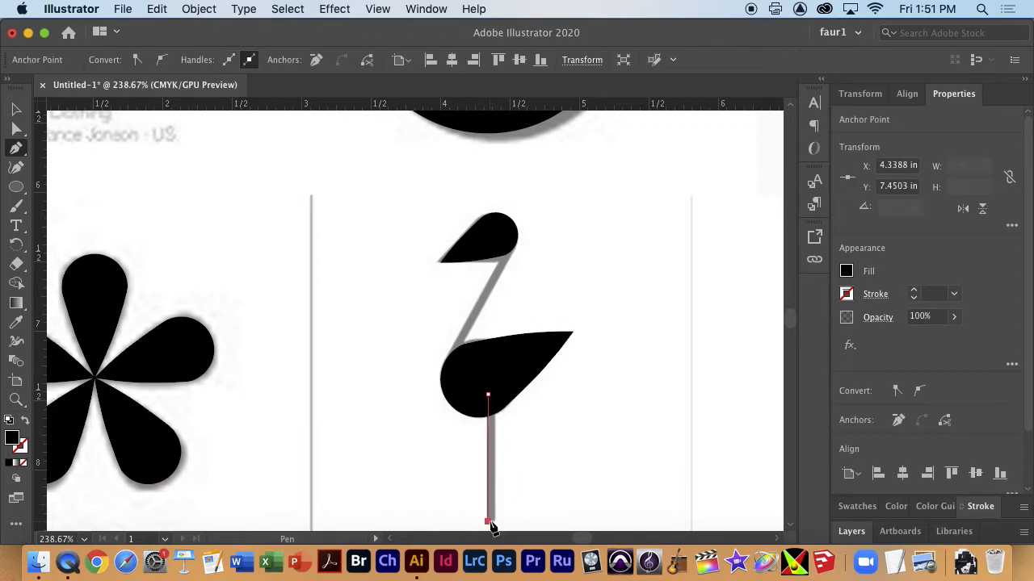
left_click_drag(510, 486, 493, 400)
Step: Swap the leg line's fill and stroke and set its stroke weight to 5 pt
left_click(26, 422)
left_click(916, 294)
left_click(917, 294)
left_click(916, 294)
left_click(917, 294)
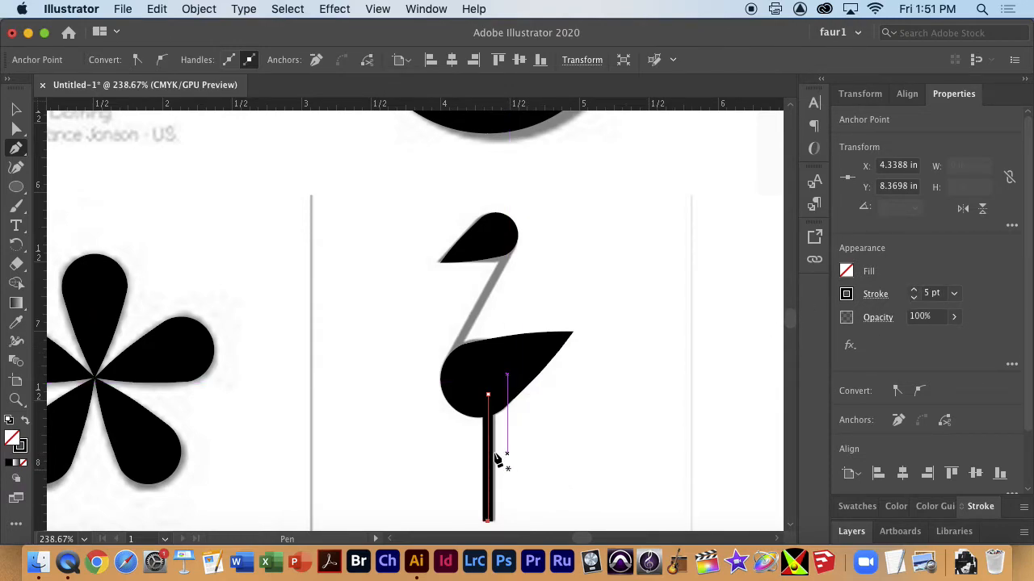
Step: Set the leg line's stroke weight to 4 pt and align the line over the reference leg
key("v")
left_click_drag(491, 504, 529, 509)
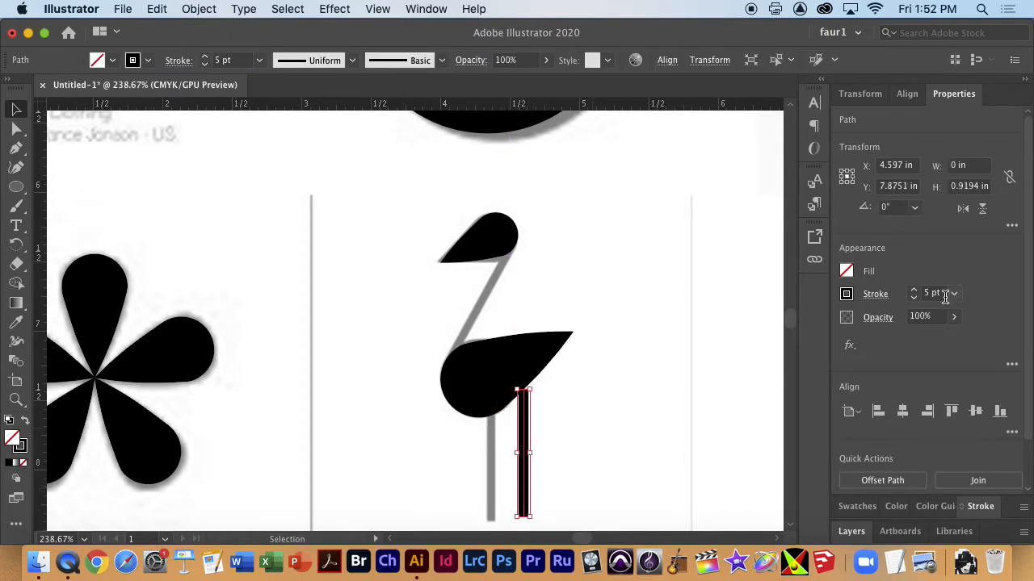
left_click(914, 296)
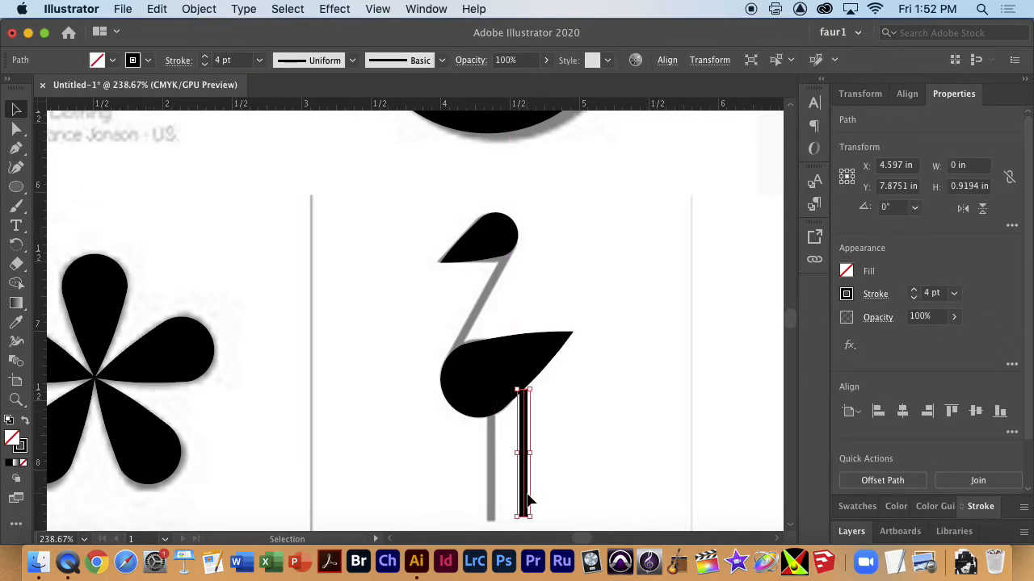
left_click_drag(482, 506, 759, 490)
left_click_drag(641, 471, 485, 395)
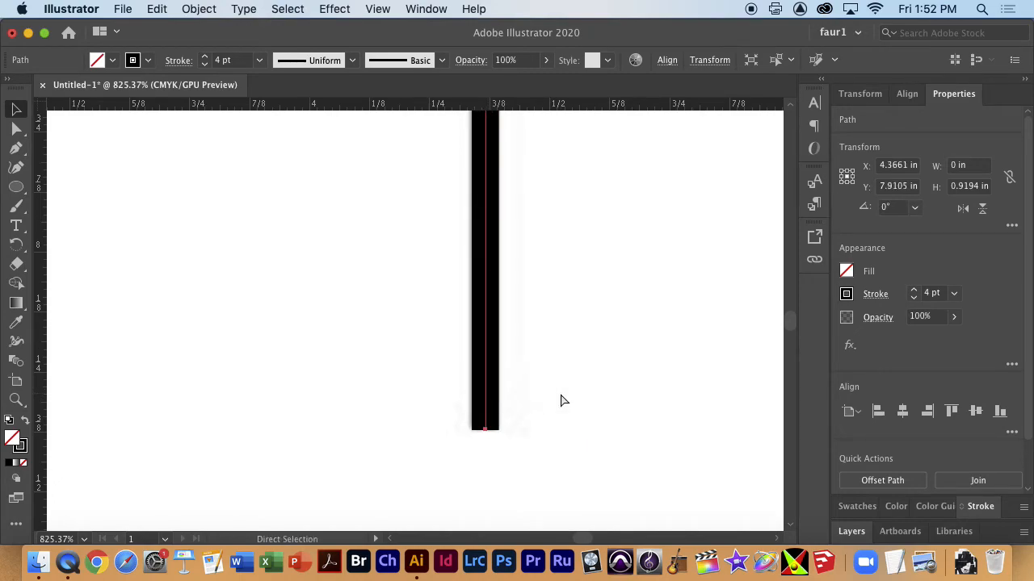
Step: Expand the leg line's fill and stroke into a filled shape
key("super+minus")
key("super+minus")
key("super+minus")
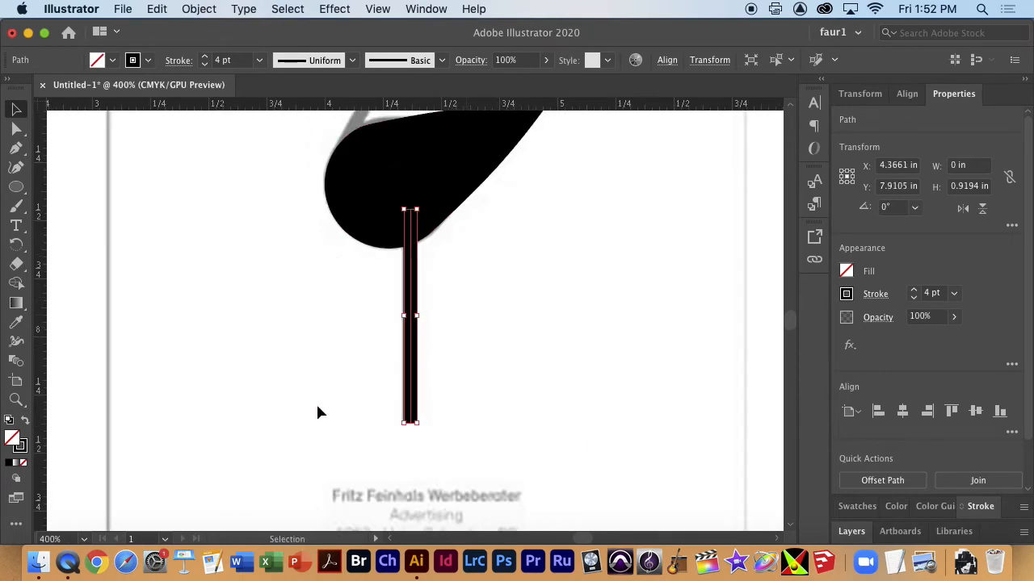
key("a")
left_click(197, 9)
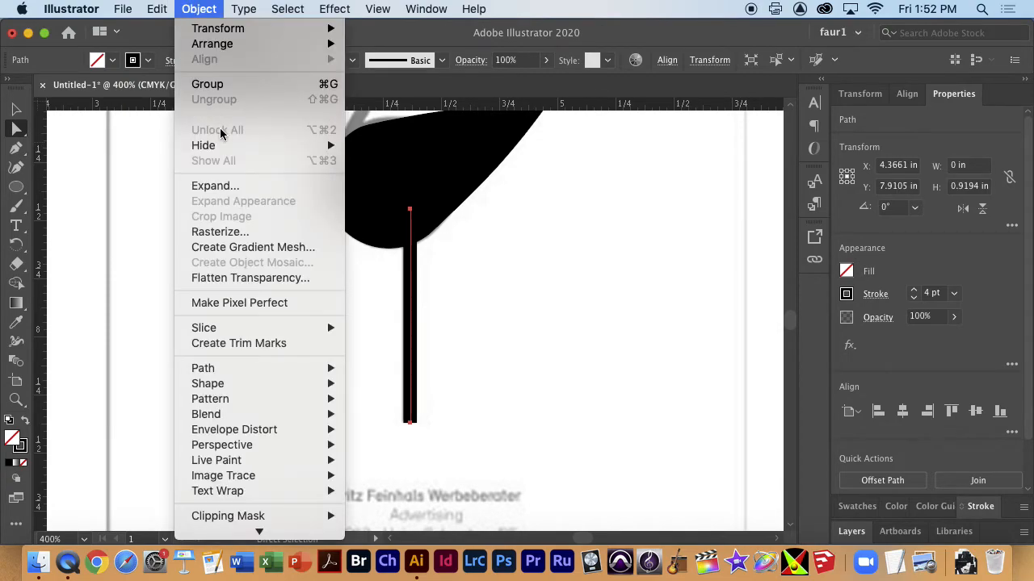
left_click(218, 187)
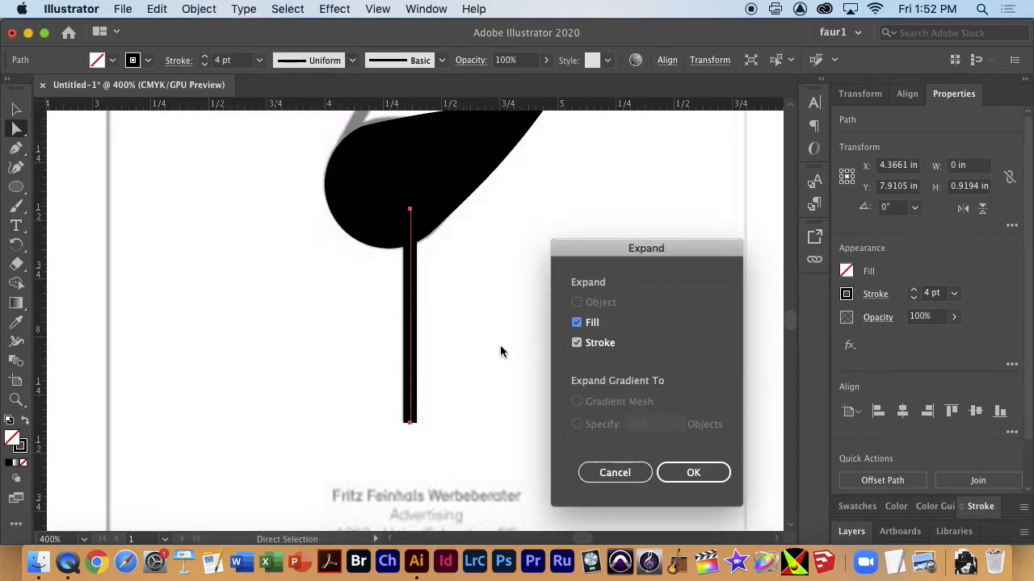
left_click(719, 482)
Step: Place a copy of the leg bar at the neck and rotate it about its lower end to about 332° along the reference neck
left_click_drag(533, 275, 597, 425)
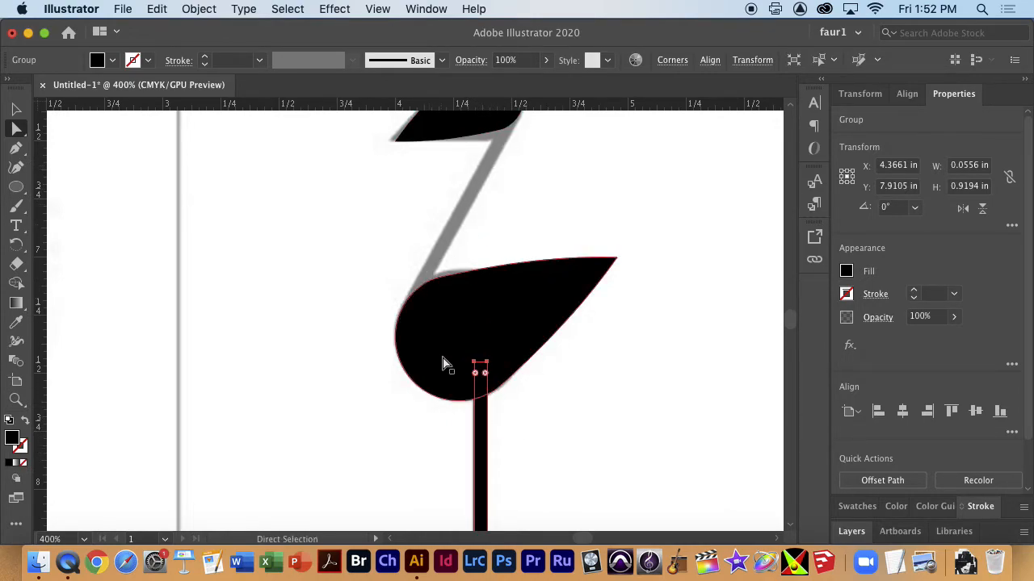
left_click_drag(483, 462, 413, 187)
scroll(455, 199, "up", 3)
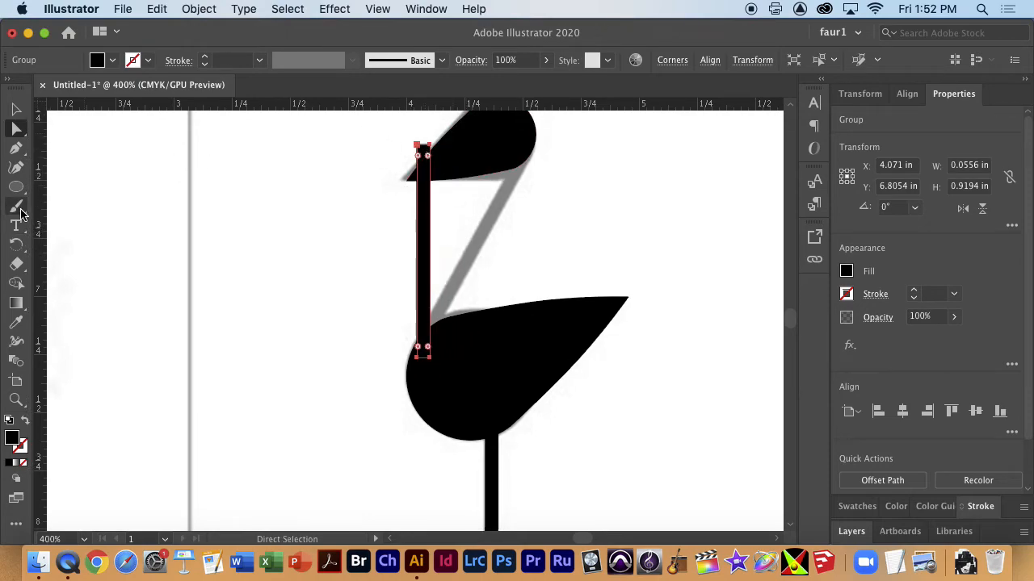
left_click(17, 243)
left_click(420, 317)
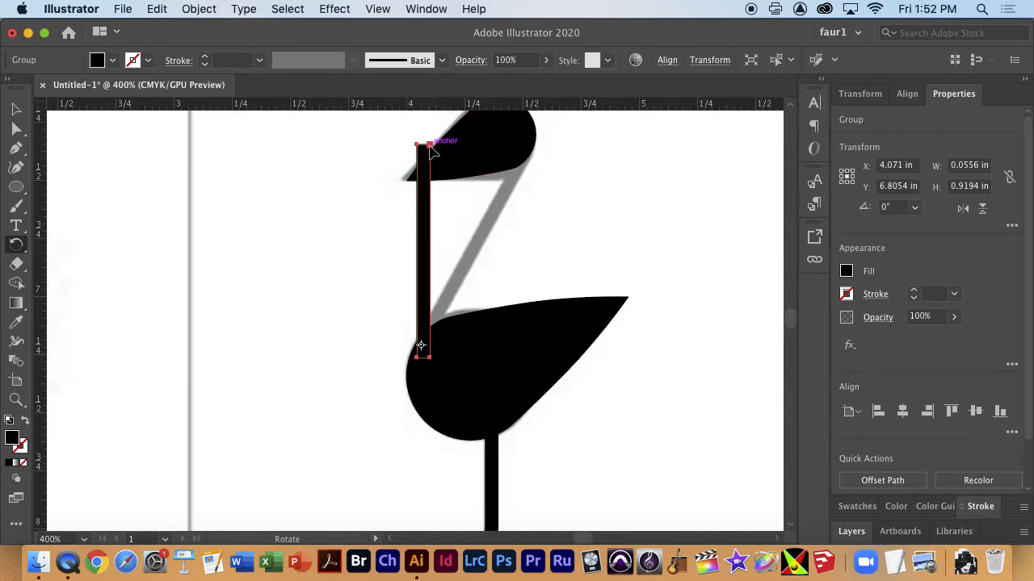
left_click_drag(392, 184, 474, 195)
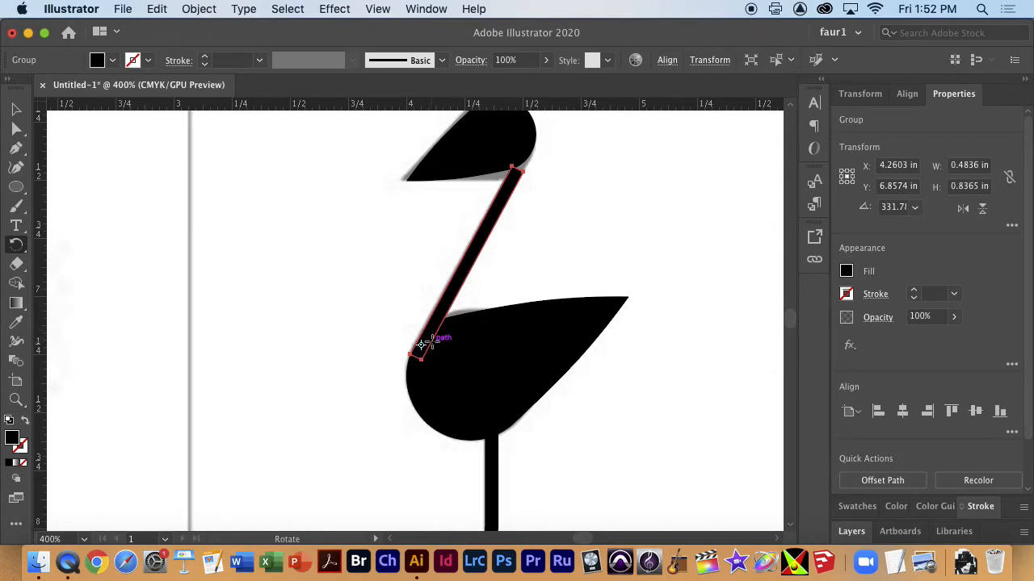
Step: Move the neck bar's two upper anchor points together along the reference neck into the head, making the bar about 0.93 in tall
left_click_drag(529, 167, 865, 307)
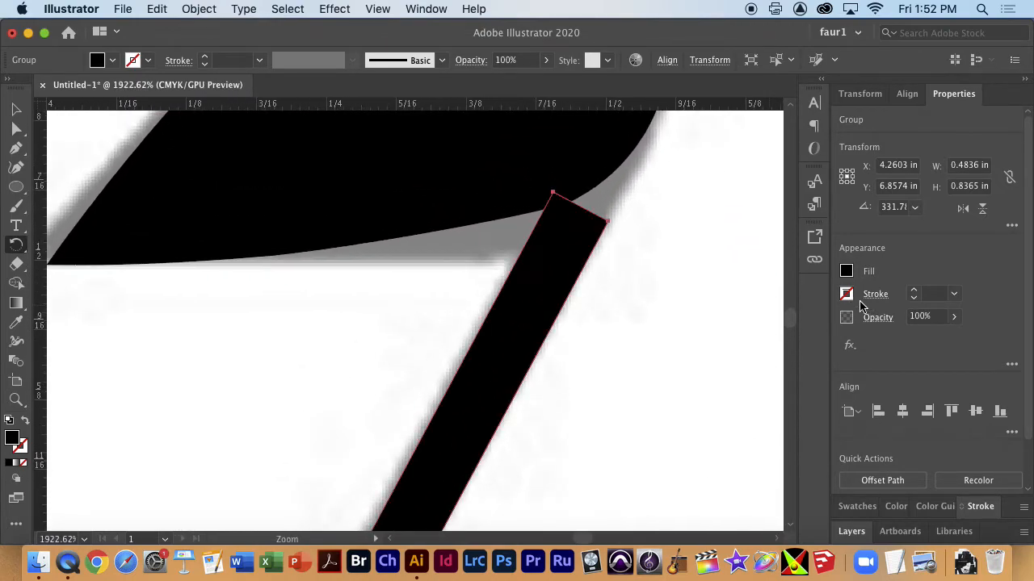
left_click(17, 129)
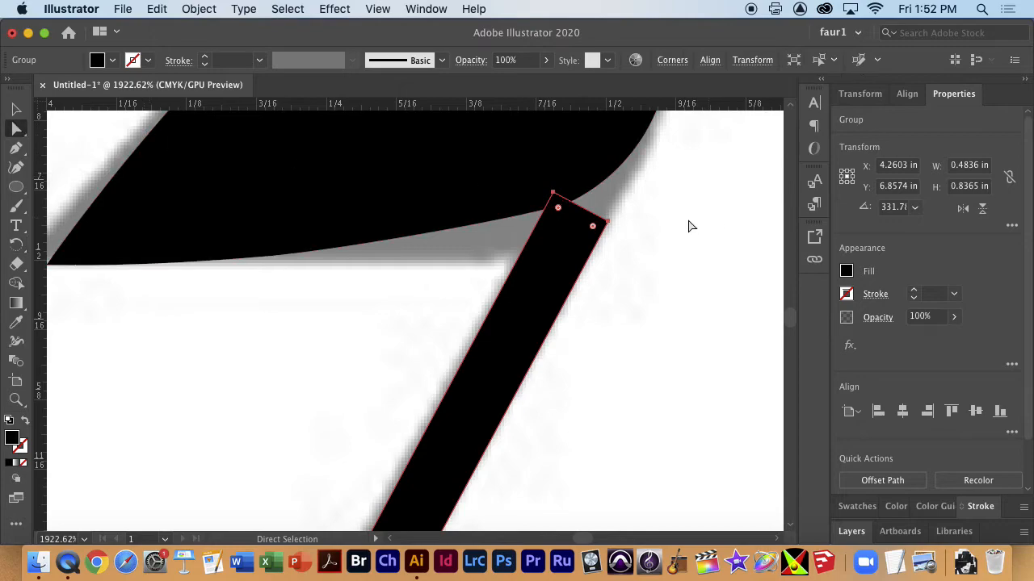
left_click(553, 195)
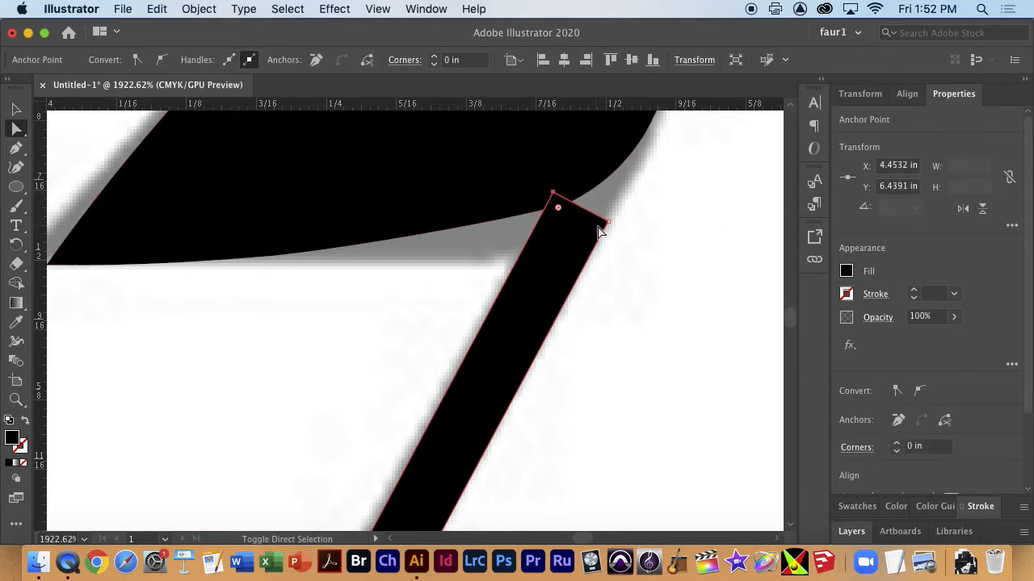
left_click(608, 220, "shift")
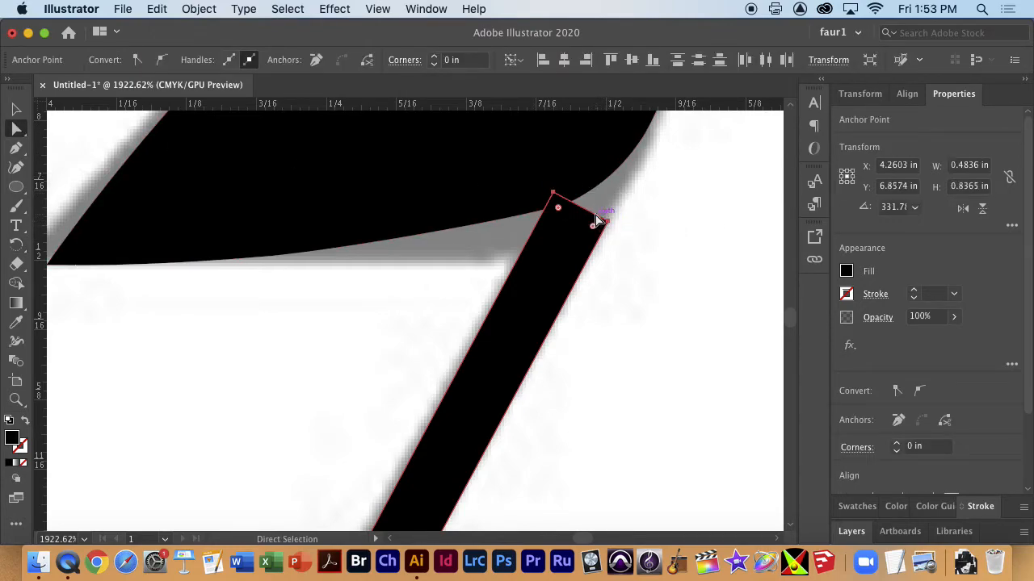
left_click_drag(588, 209, 639, 119)
key("super+minus")
key("super+minus")
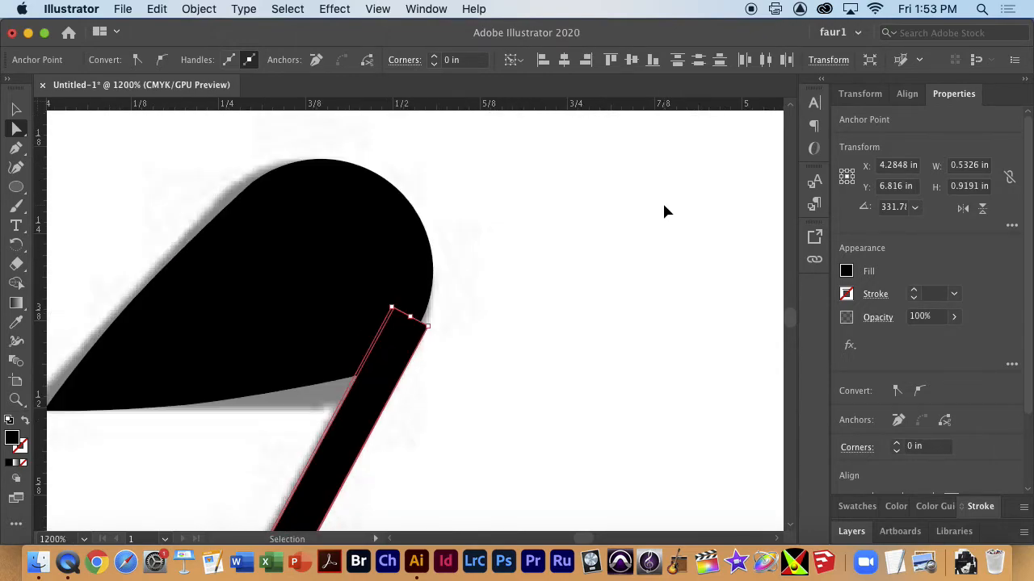
left_click_drag(414, 325, 416, 311)
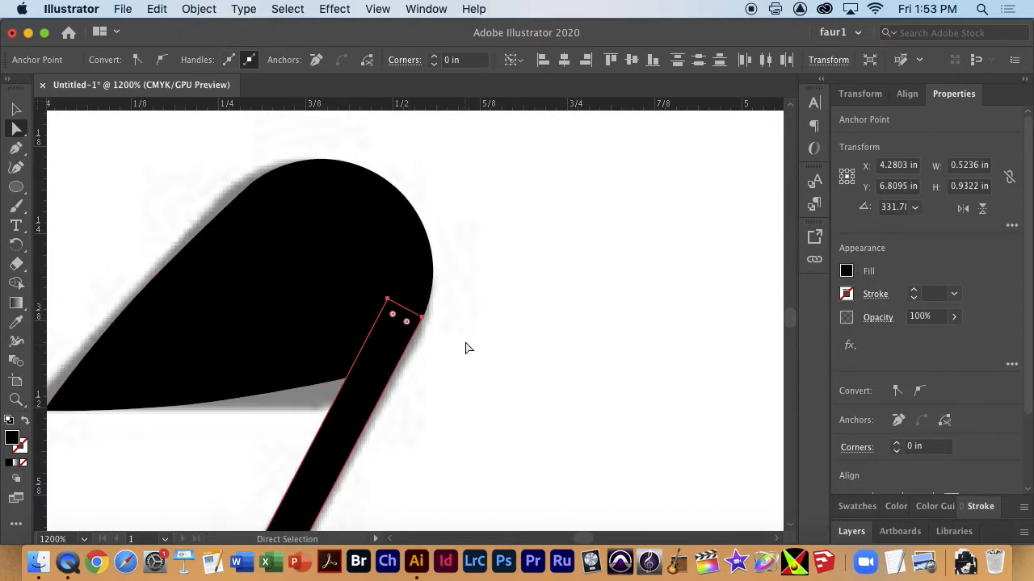
Step: Examine how the neck bar meets the body's outline up close, and how the whole bird compares with its reference
left_click_drag(474, 393, 679, 272)
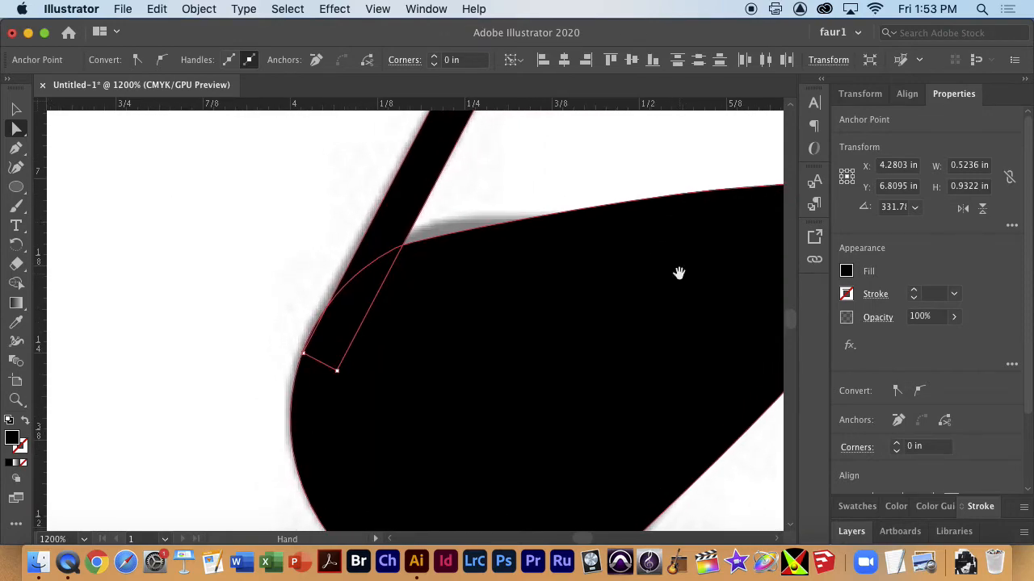
scroll(324, 353, "up", 4)
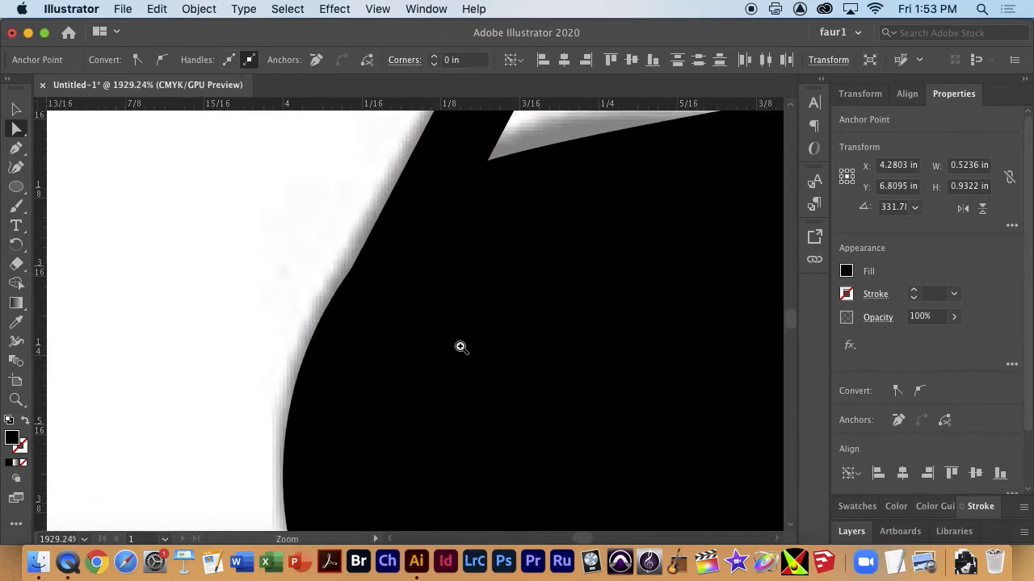
left_click(258, 318)
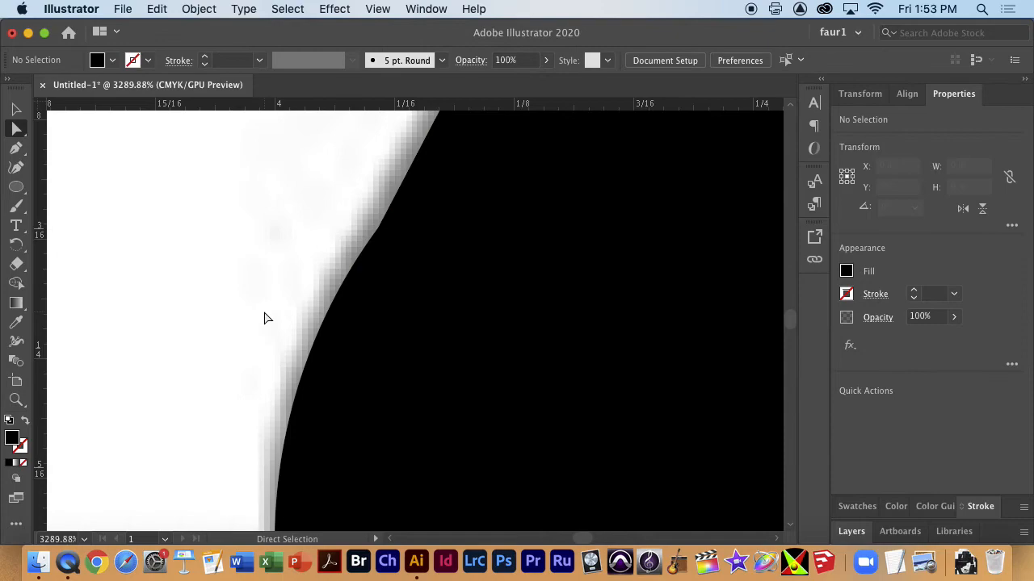
key("super+0")
left_click_drag(425, 404, 796, 428)
left_click_drag(566, 416, 639, 300)
left_click_drag(343, 405, 214, 448)
left_click_drag(386, 471, 531, 279)
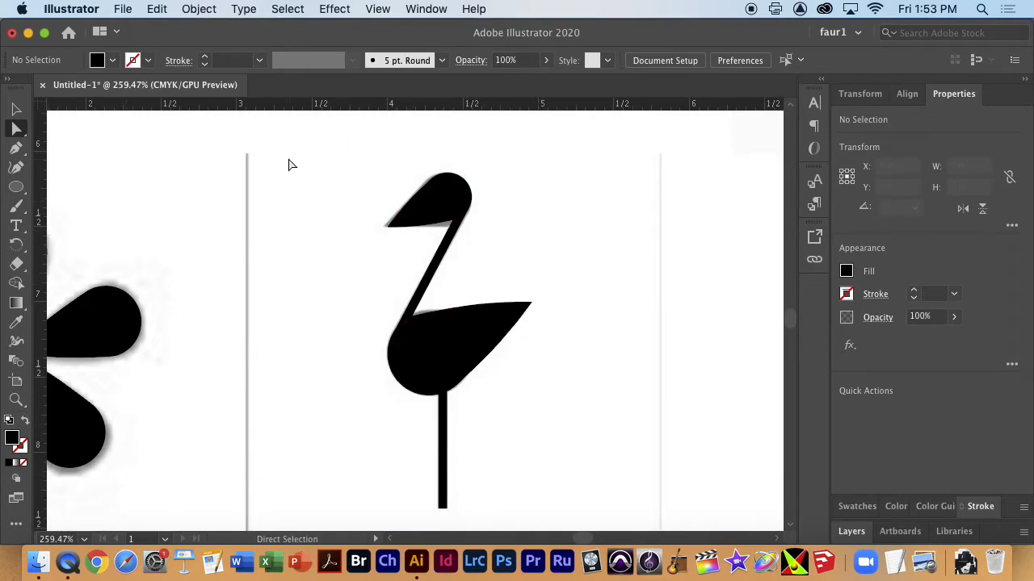
Step: Merge the bird's head, neck, body and leg into one shape with the Shape Builder tool
key("super+a")
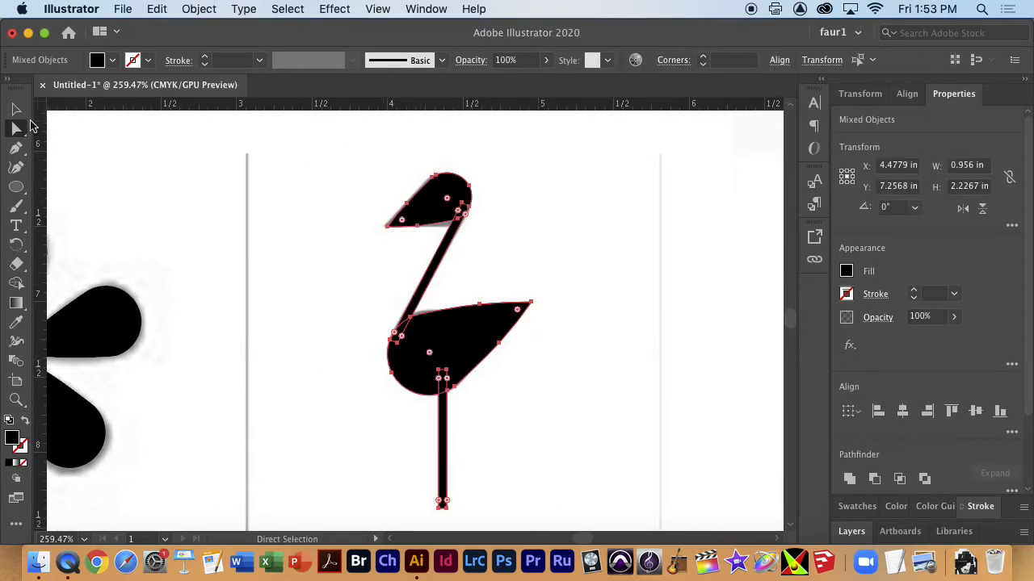
key("v")
left_click(372, 218)
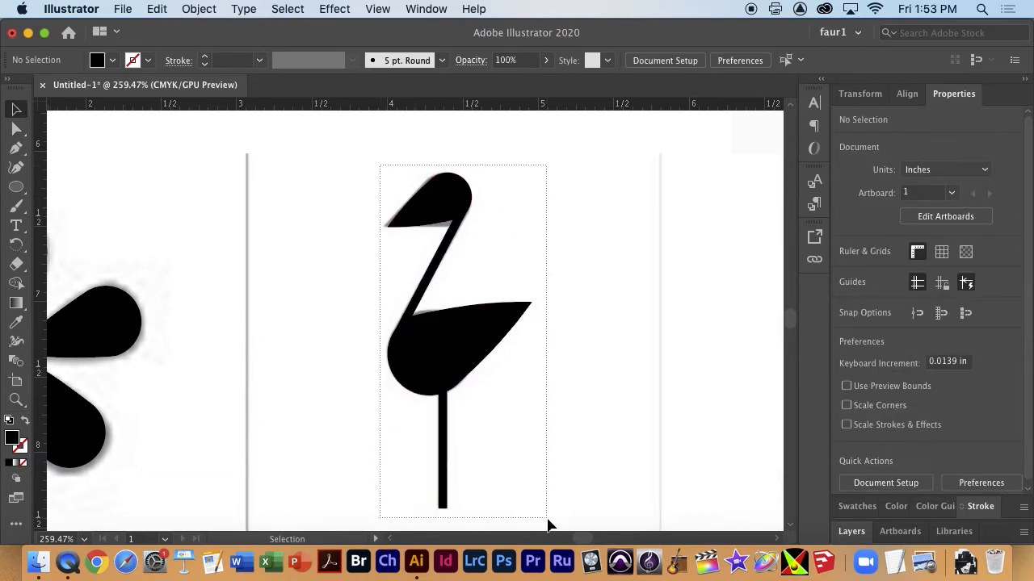
left_click_drag(547, 525, 554, 525)
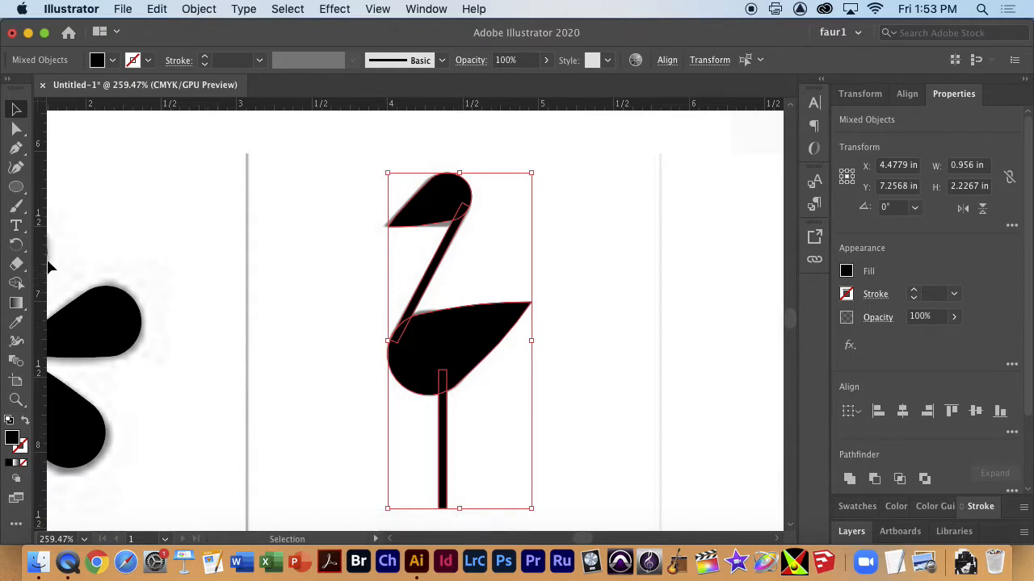
left_click(16, 283)
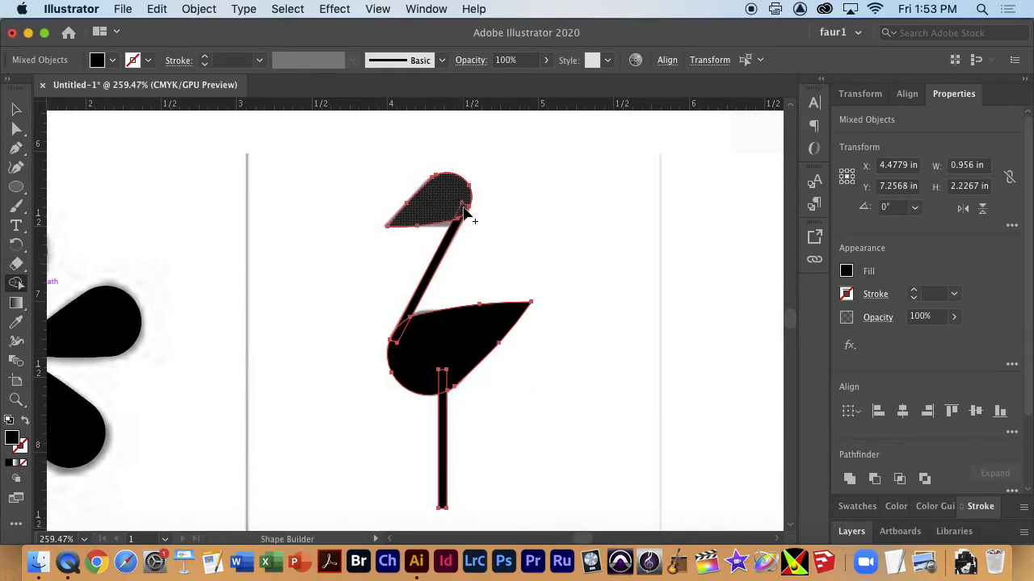
left_click_drag(460, 216, 457, 228)
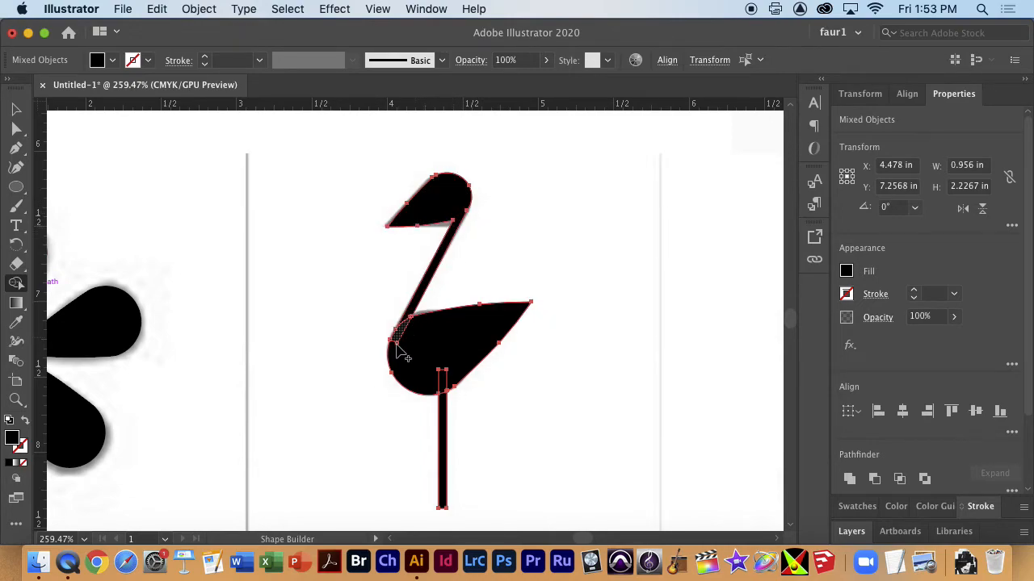
left_click_drag(403, 349, 413, 331)
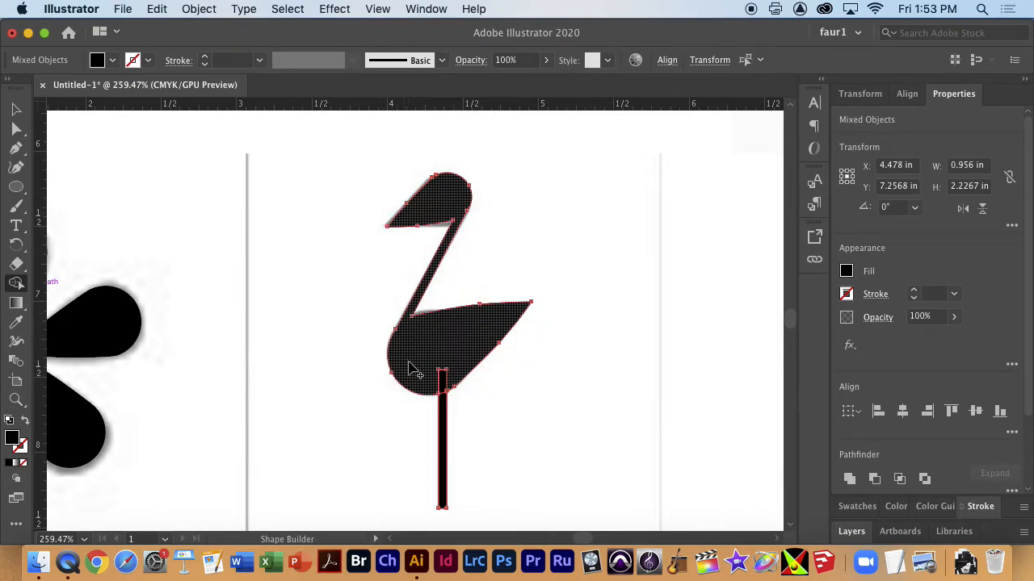
mouse_move(435, 370)
left_mouse_down()
mouse_move(441, 403)
mouse_move(456, 346)
mouse_move(581, 398)
mouse_move(788, 406)
left_mouse_up()
Step: Delete the stray anchor point beside the leg's joint on the underside of the bird's body
key("super+space")
left_click_drag(475, 389, 807, 406)
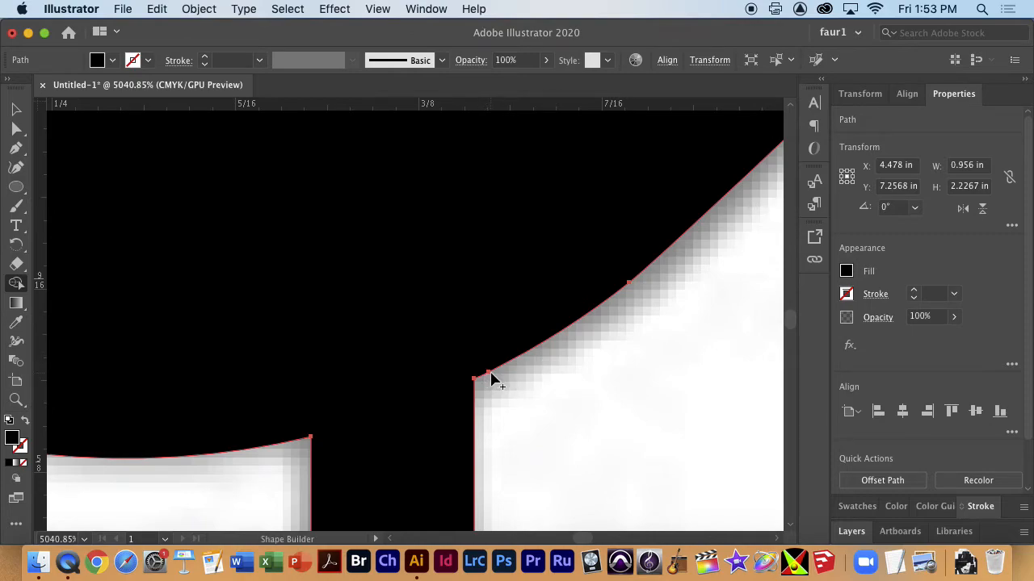
key("minus")
left_click(489, 375)
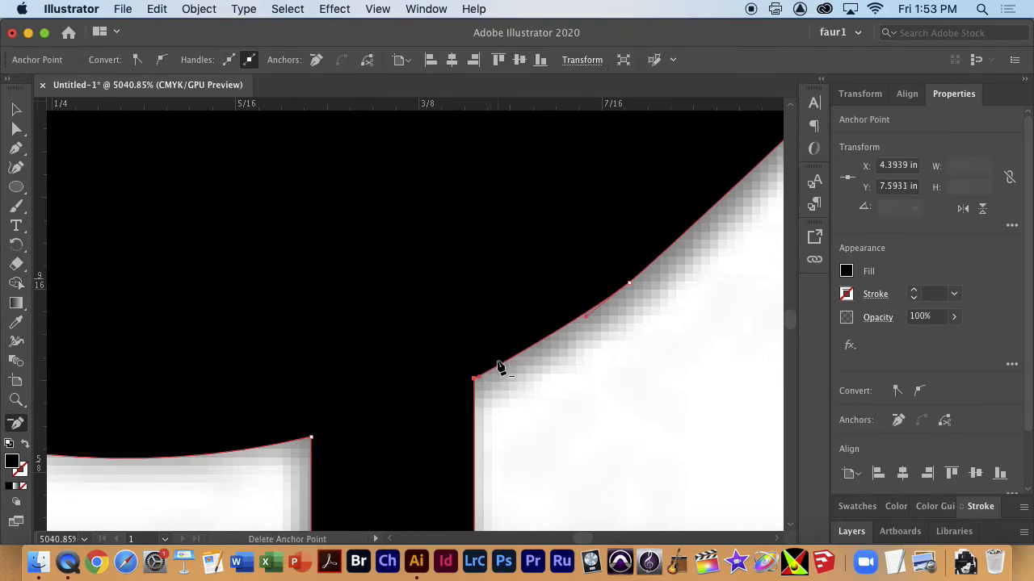
left_click_drag(478, 388, 557, 402)
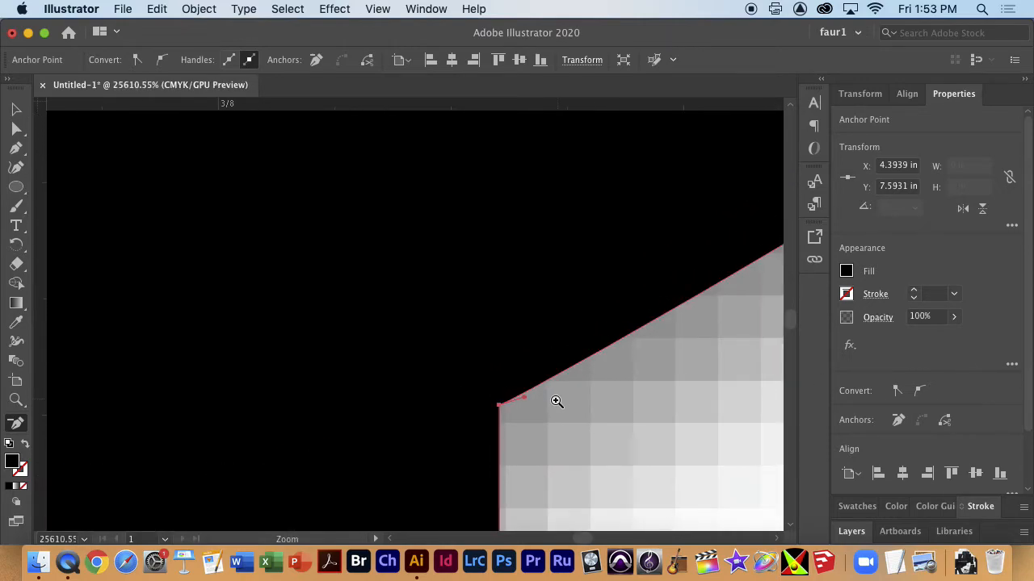
Step: Delete the extra anchor points midway along the two edges of the beak and the two edges of the tail
key("super+0")
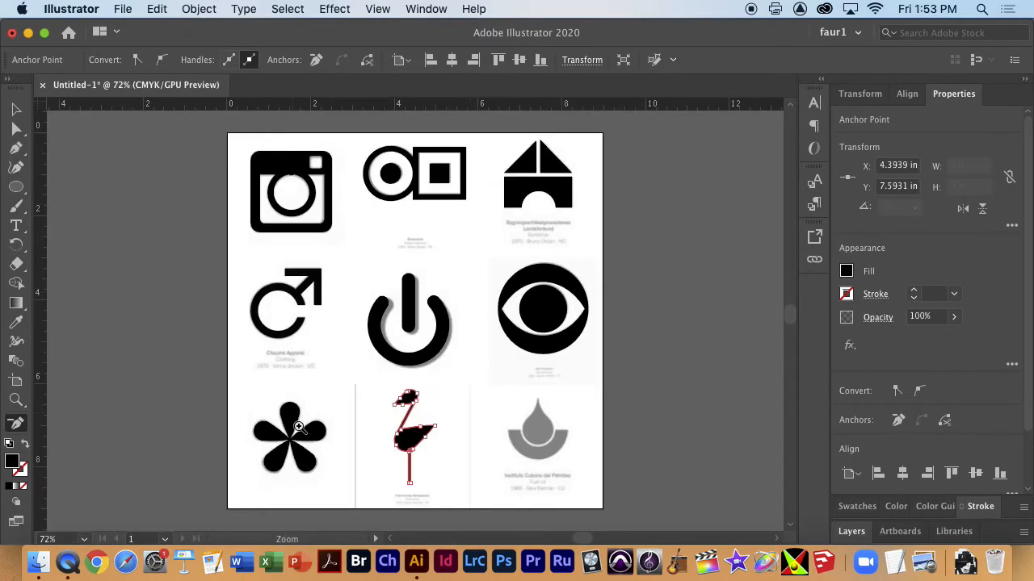
left_click_drag(420, 402, 984, 417)
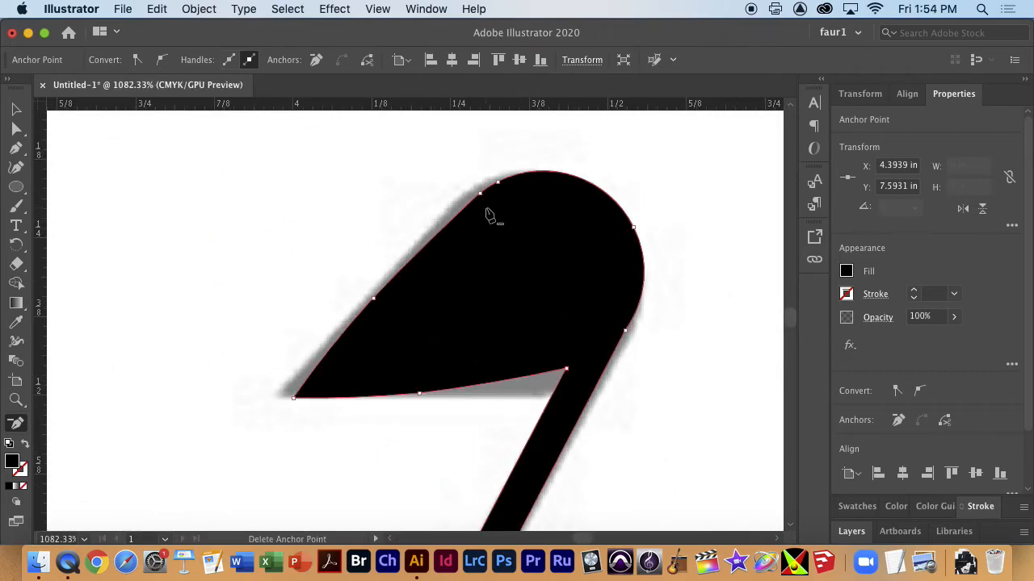
left_click(374, 298)
left_click(419, 394)
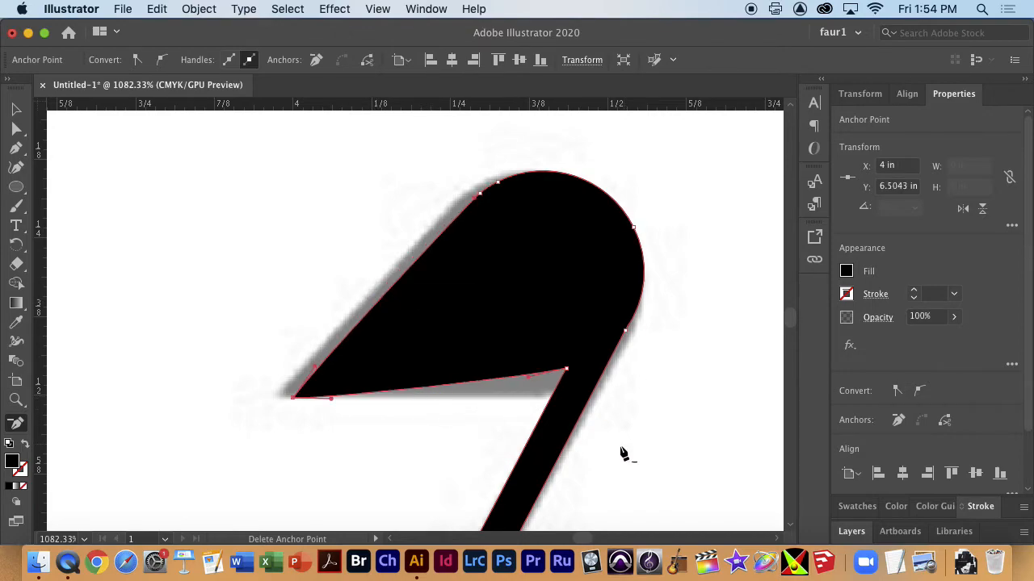
scroll(627, 452, "down", 10)
scroll(626, 452, "right", 4)
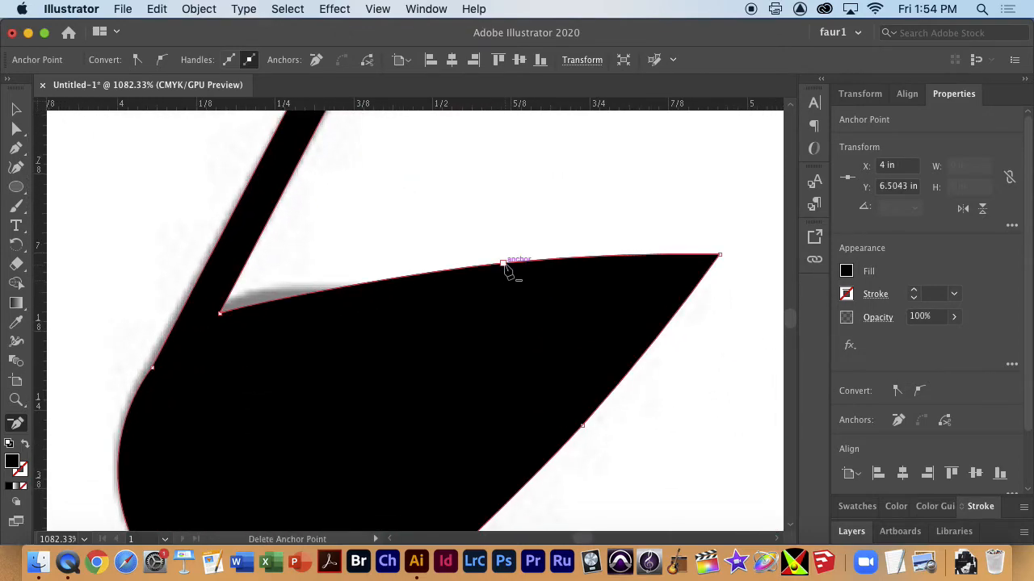
left_click(502, 264)
left_click(580, 424)
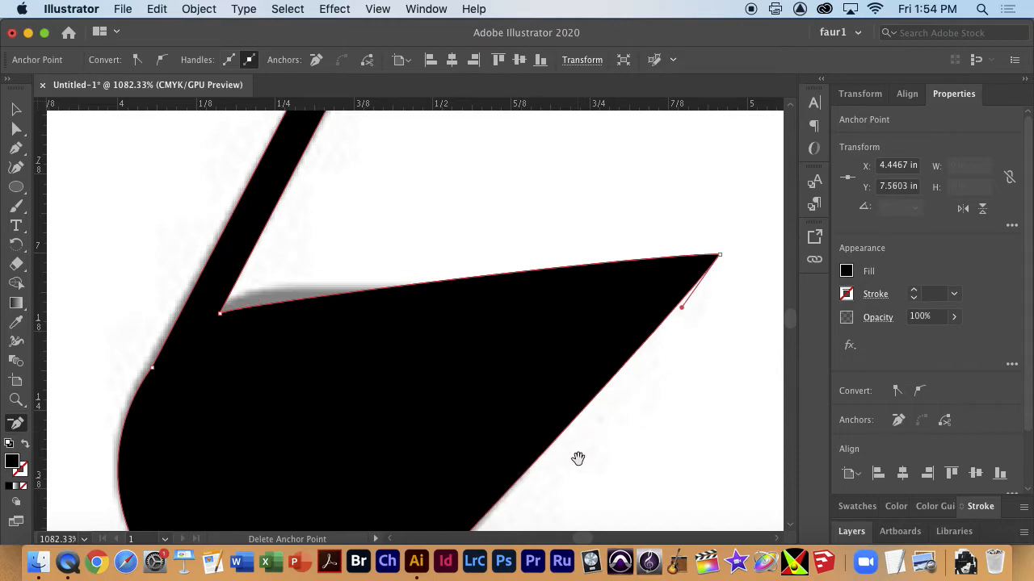
Step: Move the merged bird off its reference drawing so that the reference eye is uncovered
key("super+minus")
key("super+minus")
key("super+minus")
key("super+minus")
key("super+minus")
key("v")
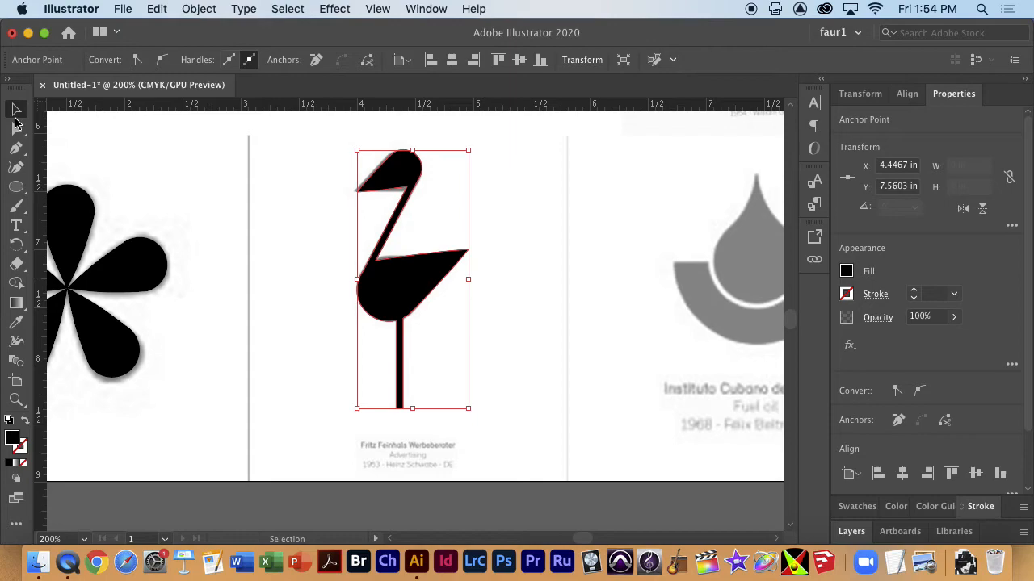
left_click_drag(386, 300, 438, 317)
Step: Draw a circle about 0.14 in across and move it over the reference bird's eye
left_click_drag(15, 187, 52, 199)
left_click_drag(400, 171, 530, 232)
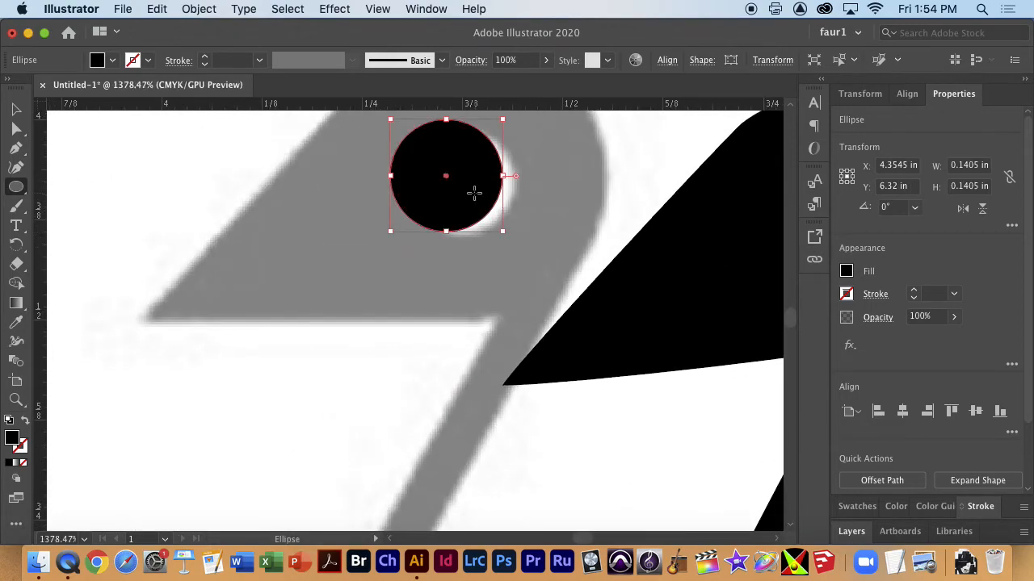
key("a")
left_click_drag(459, 215, 474, 214)
key("super+minus")
key("super+minus")
key("super+minus")
key("super+minus")
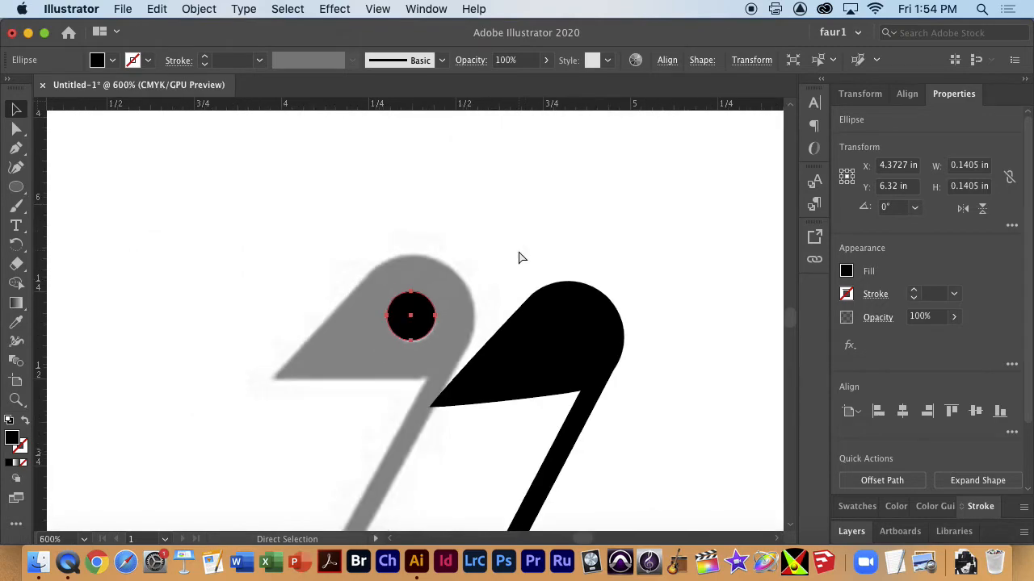
Step: Move the bird back over its reference and subtract the eye circle from the head with Shape Builder
left_click_drag(530, 330, 434, 317)
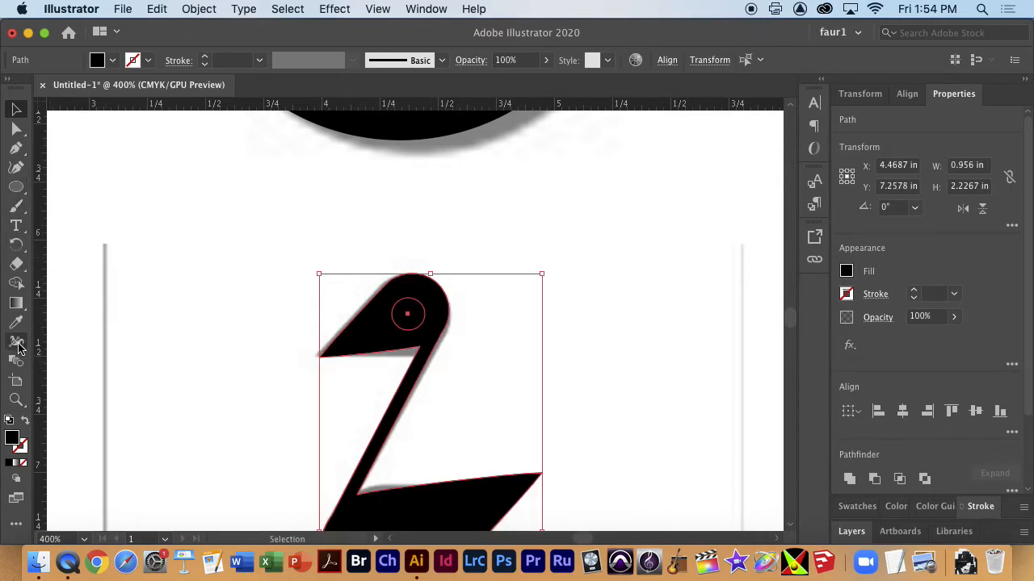
key("shift+m")
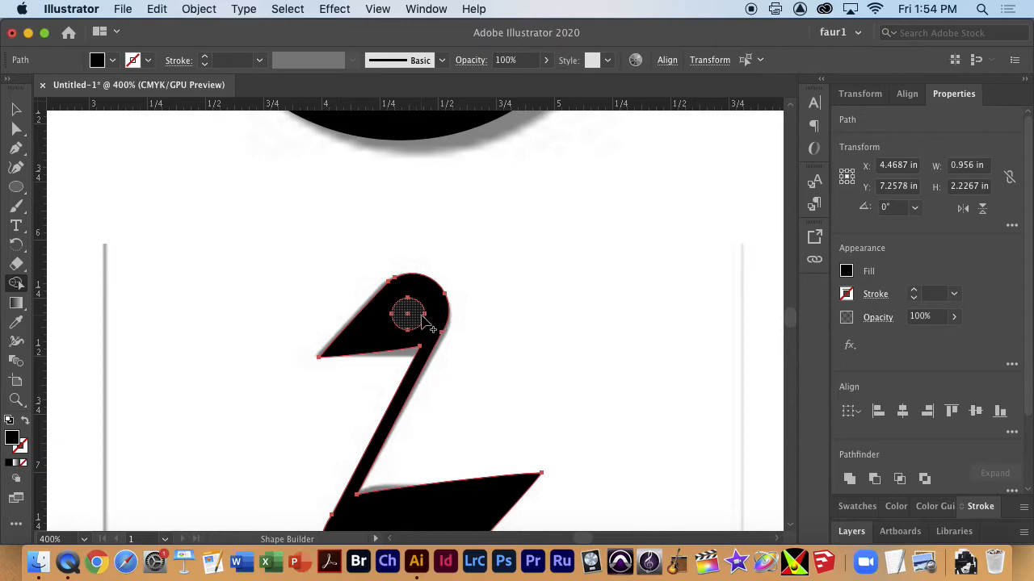
left_click(421, 319, "alt")
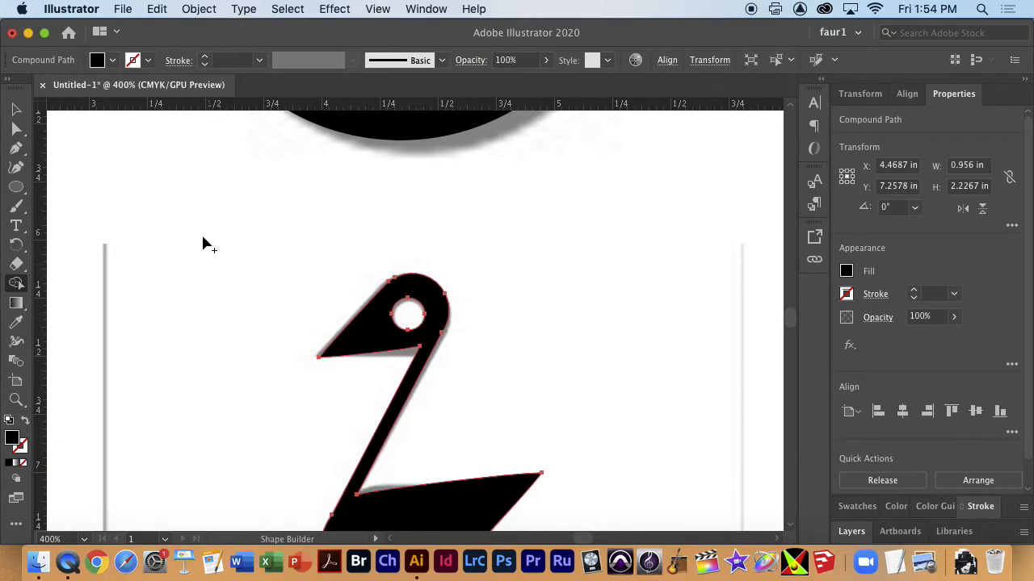
Step: Move the finished bird beside its reference, centred at about X 4.83 in, Y 7.15 in
left_click(16, 109)
left_click(491, 358)
left_click_drag(442, 341, 528, 316)
Step: Examine the drop and bowl logo reference beside the bird, and clear the selection
key("space")
left_click_drag(682, 343, 475, 178)
key("space")
left_click_drag(777, 331, 443, 351)
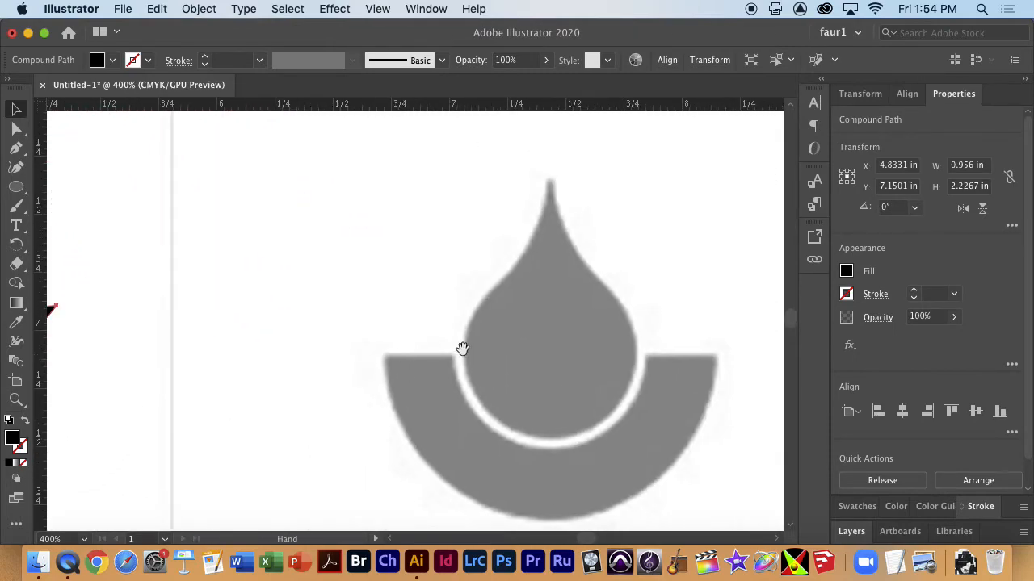
left_click_drag(581, 349, 456, 328)
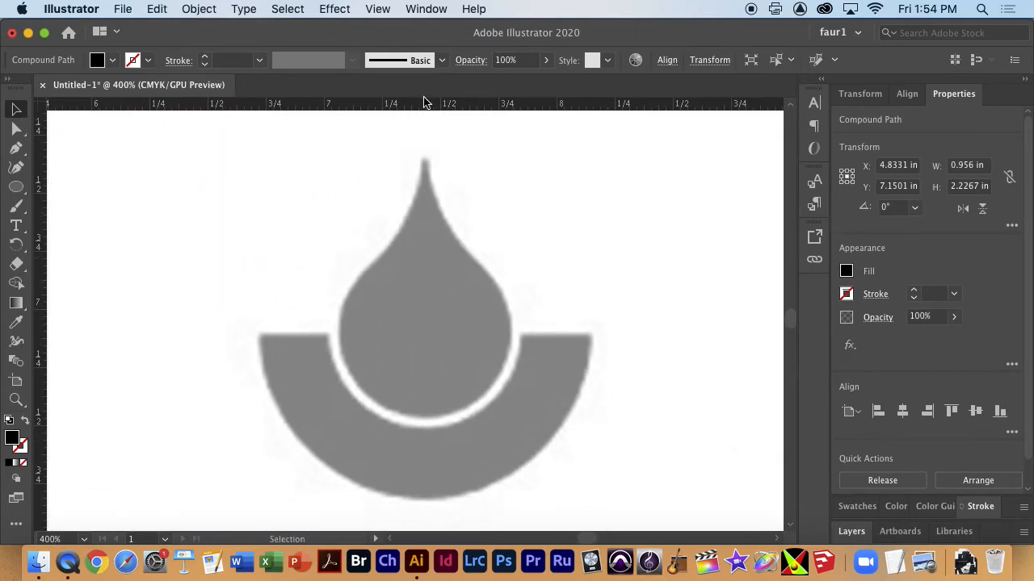
key("super+minus")
key("super+minus")
key("super+minus")
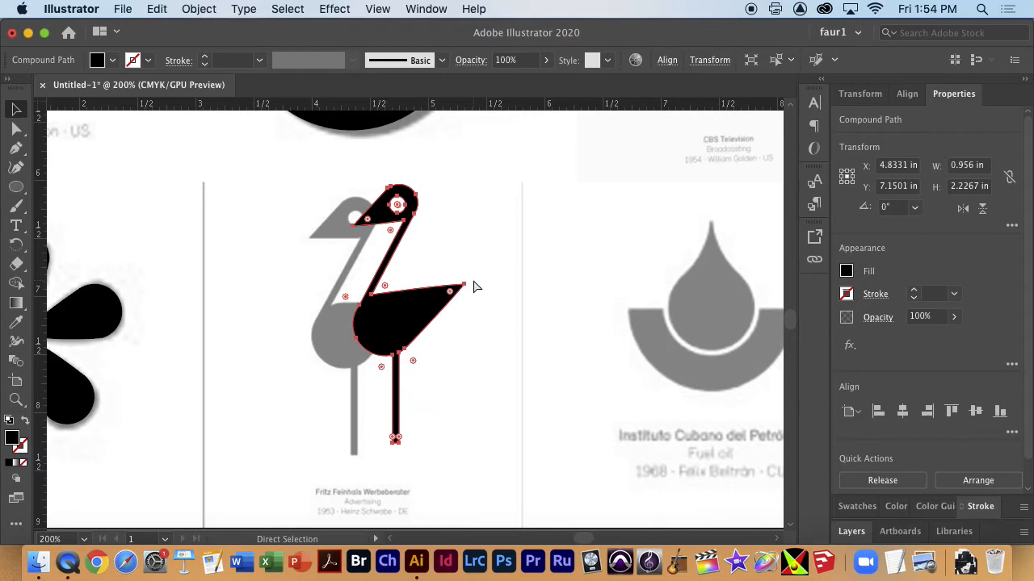
key("space")
left_click_drag(674, 302, 484, 343)
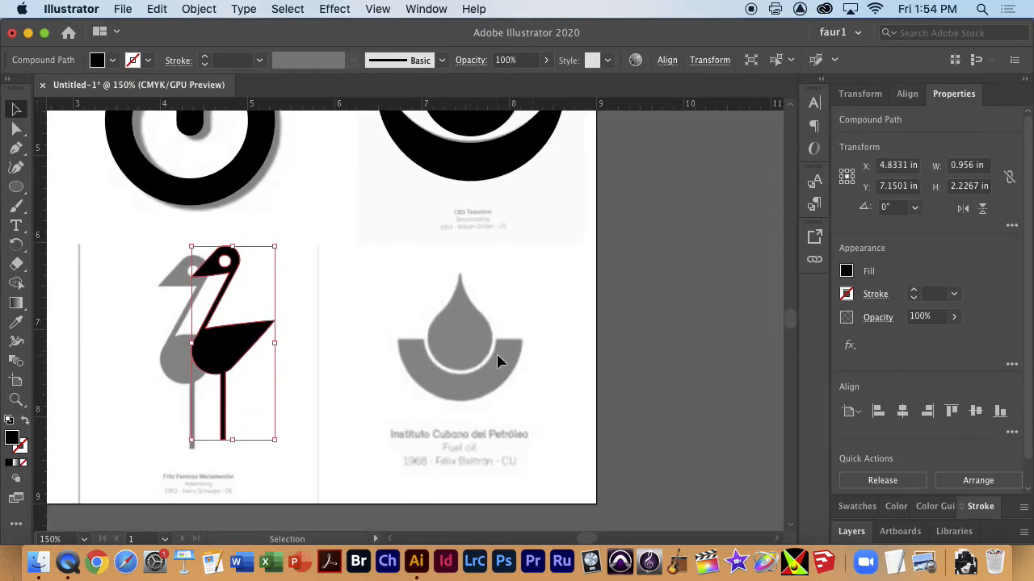
left_click(467, 340)
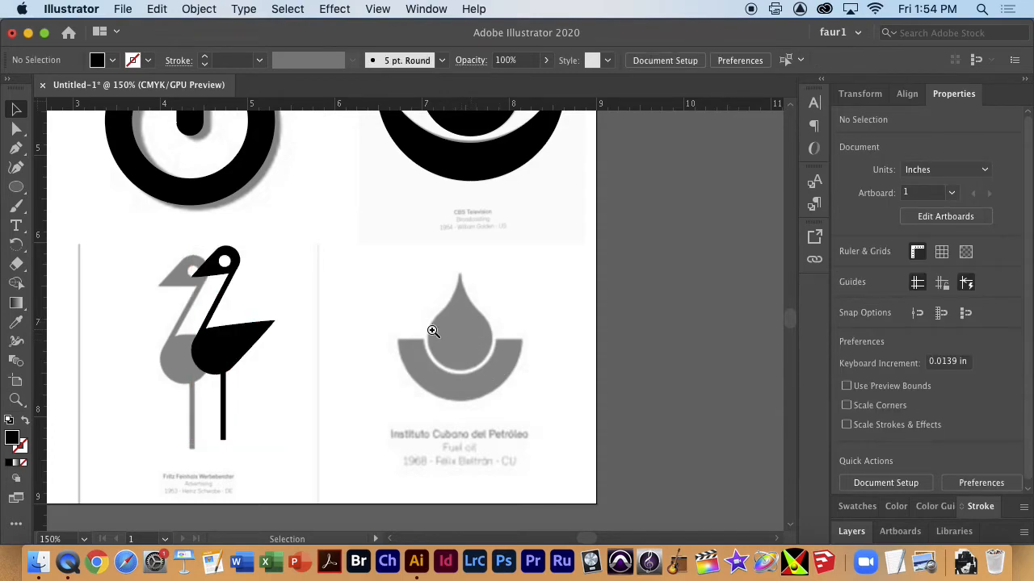
Step: Draw a vertical line about 0.74 in long with the Pen tool, from level with the bowl's upper edge to the reference drop's tip
left_click_drag(432, 331, 620, 350)
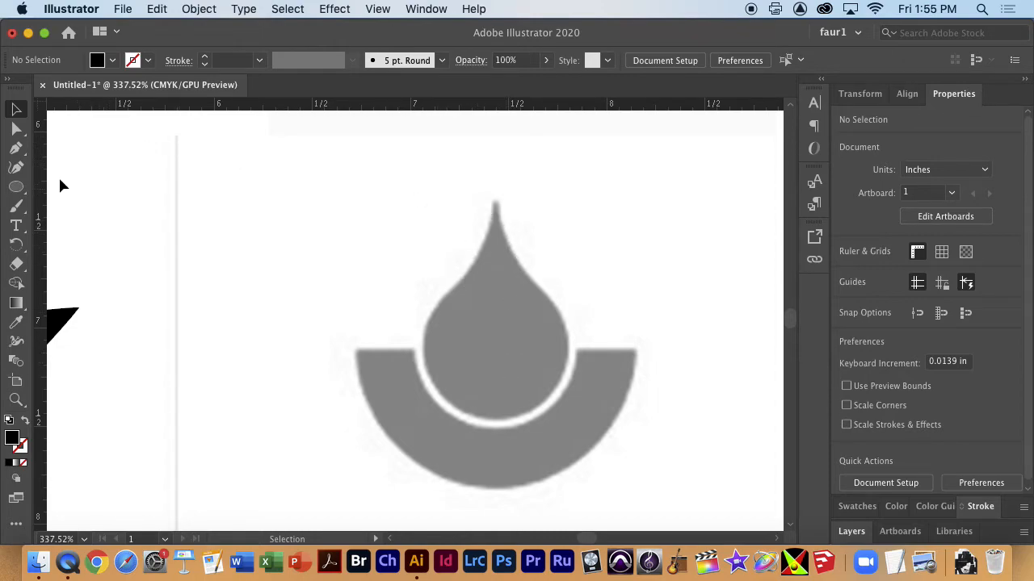
left_click(20, 155)
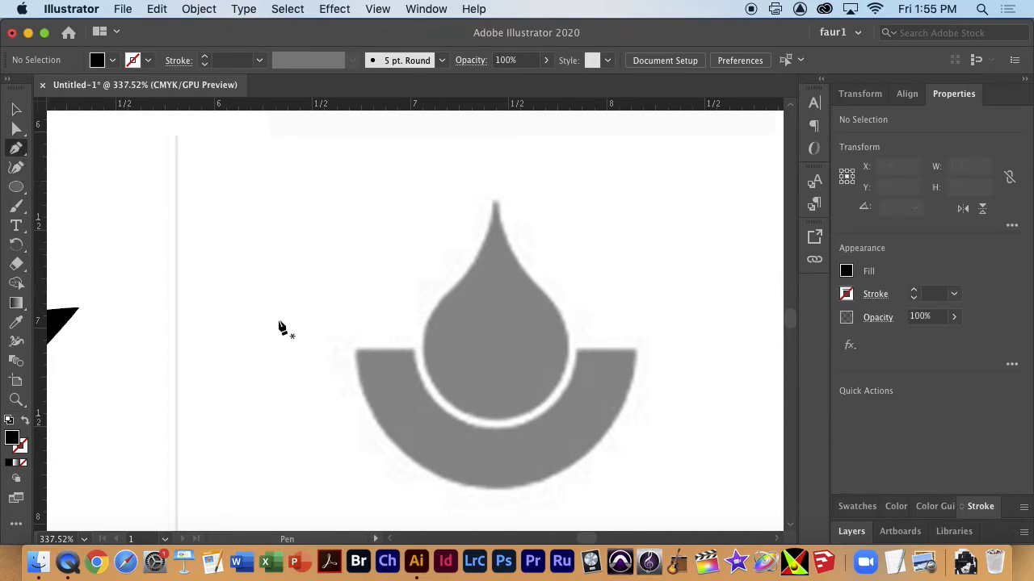
left_click(497, 350)
left_click(498, 204)
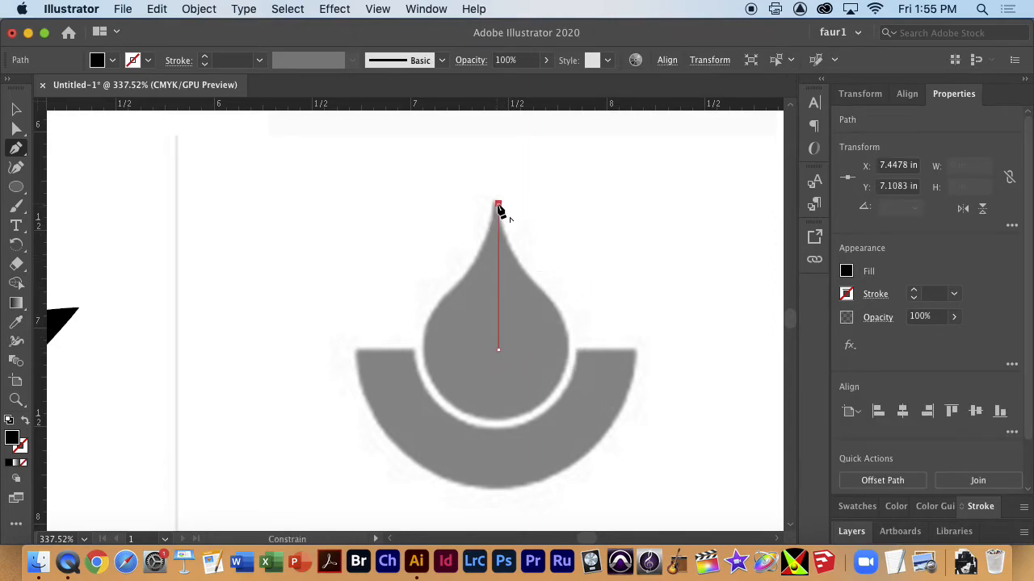
key("Escape")
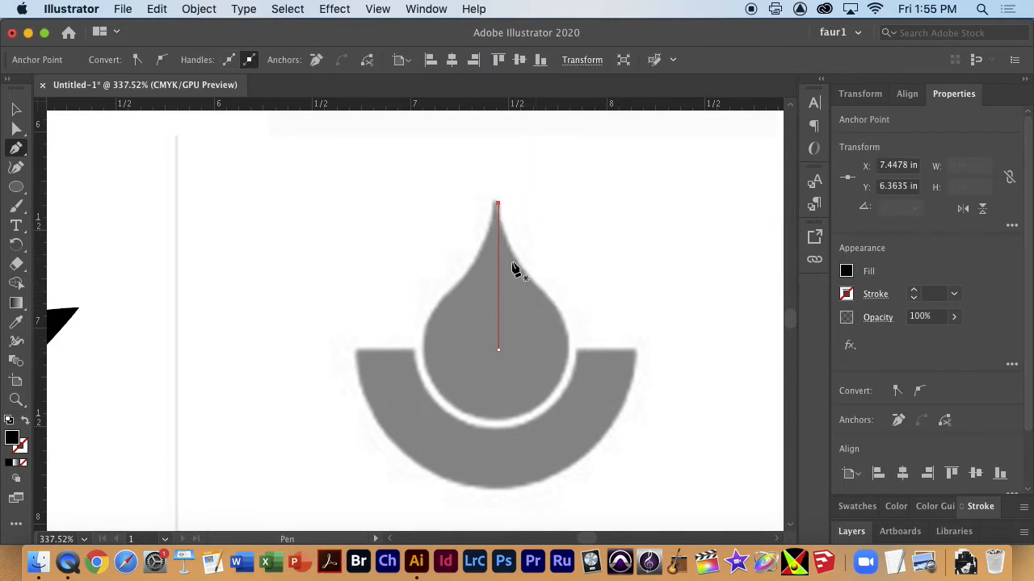
Step: Swap the line's fill and stroke so it has a black stroke, and set the weight to 0.5 pt
left_click(26, 418)
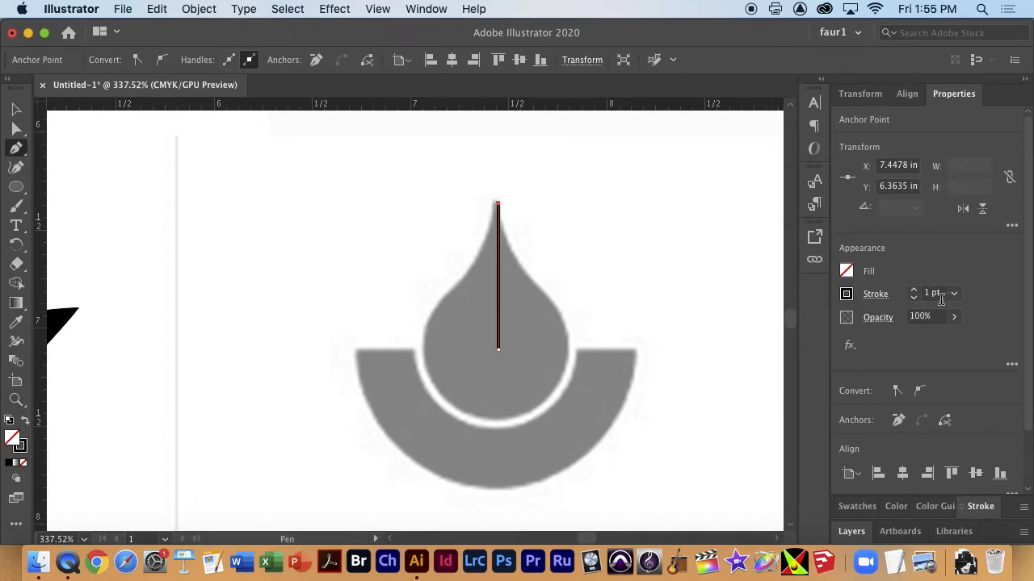
left_click(914, 298)
left_click(914, 297)
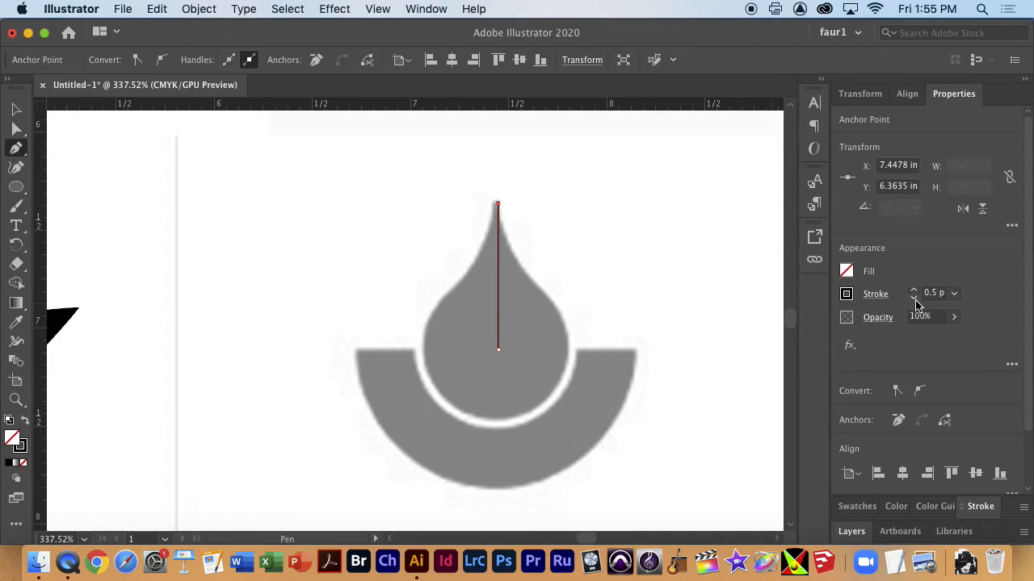
Step: Move the line sideways onto the centre of the reference drop's tip, at about X 7.44 in
left_click_drag(495, 207, 572, 306)
key("super+space")
left_click_drag(497, 209, 1004, 294)
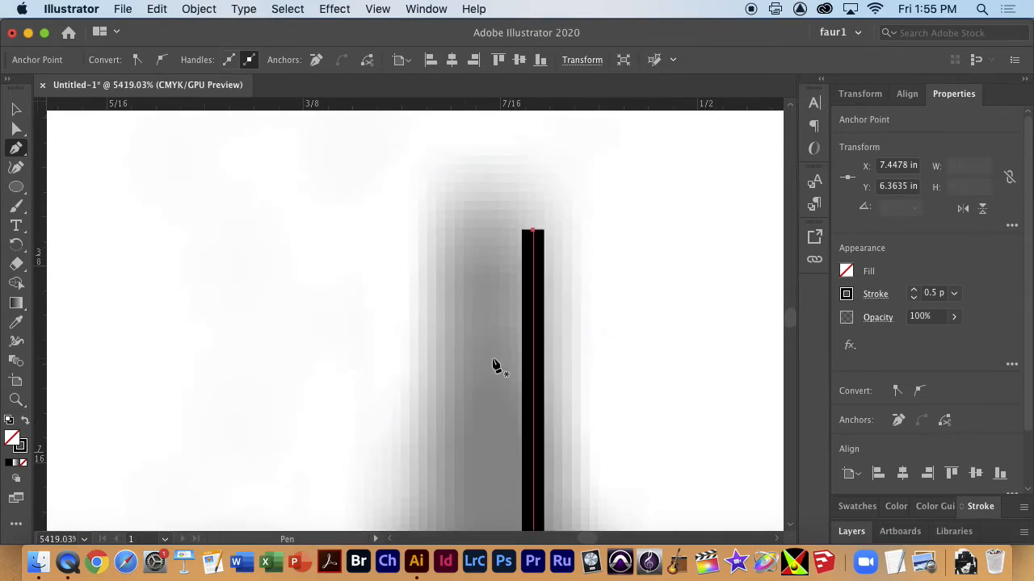
key("v")
left_click_drag(533, 370, 499, 377)
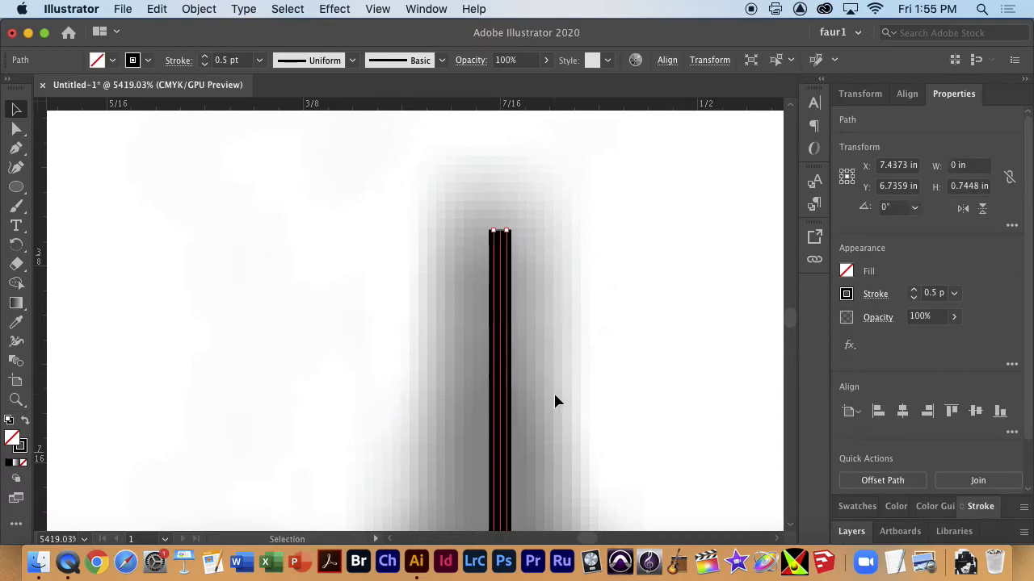
Step: Widen the lower end of the line to the reference drop's full width with the Width tool, about 53.59 pt
key("super+minus")
key("super+minus")
key("super+minus")
key("super+minus")
key("super+minus")
key("super+minus")
key("super+minus")
key("super+minus")
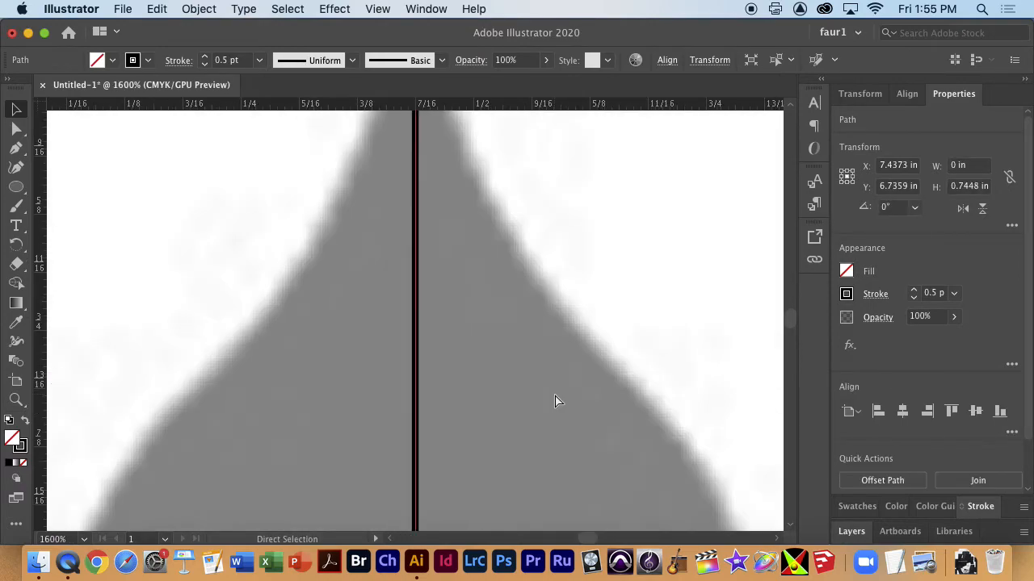
key("super+space")
left_click_drag(395, 391, 529, 390)
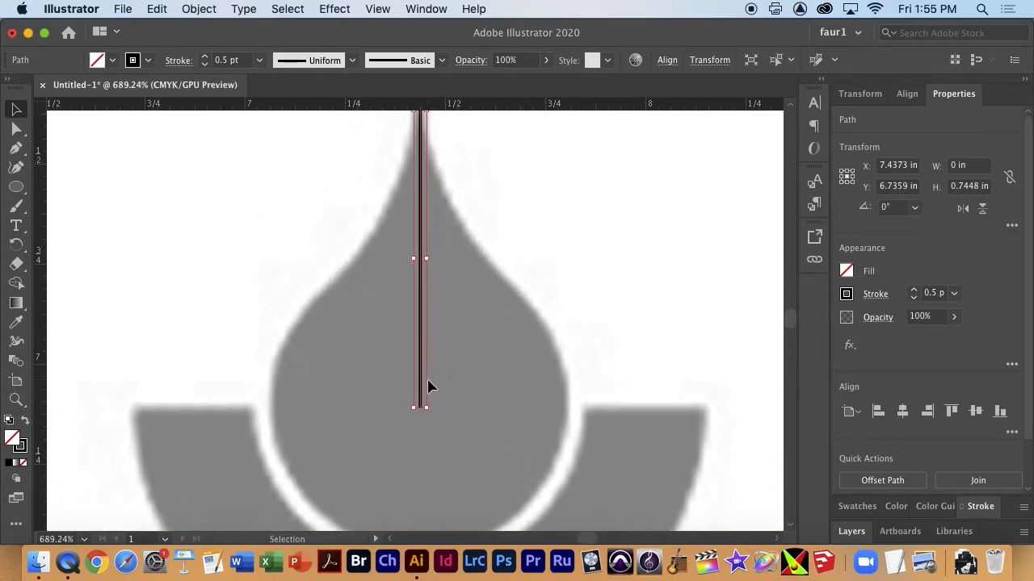
left_click(16, 344)
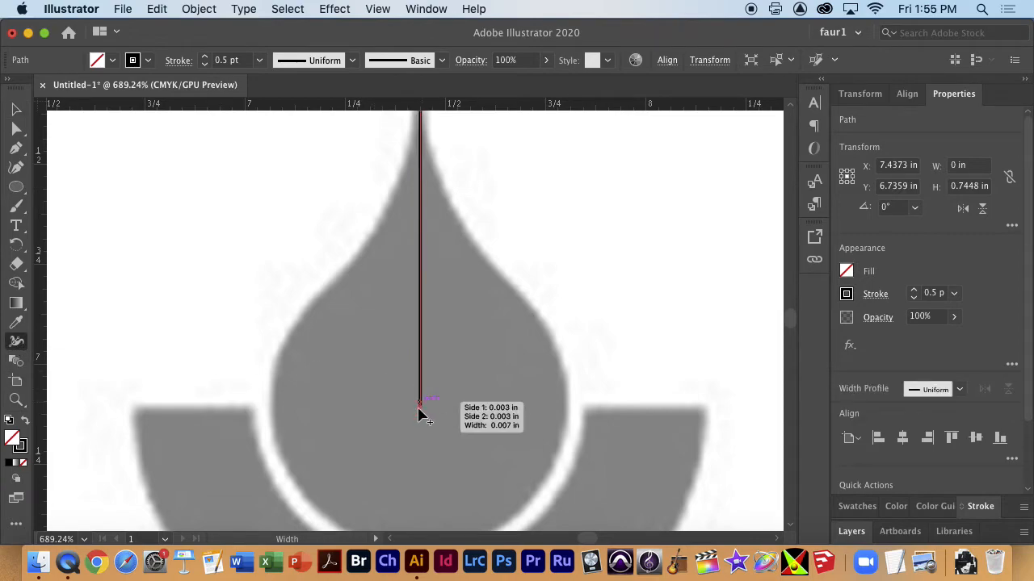
left_click_drag(423, 411, 570, 411)
Step: Add and adjust width points along the neck and shoulders of the stroke to follow the reference drop's outline
left_click_drag(500, 268, 512, 296)
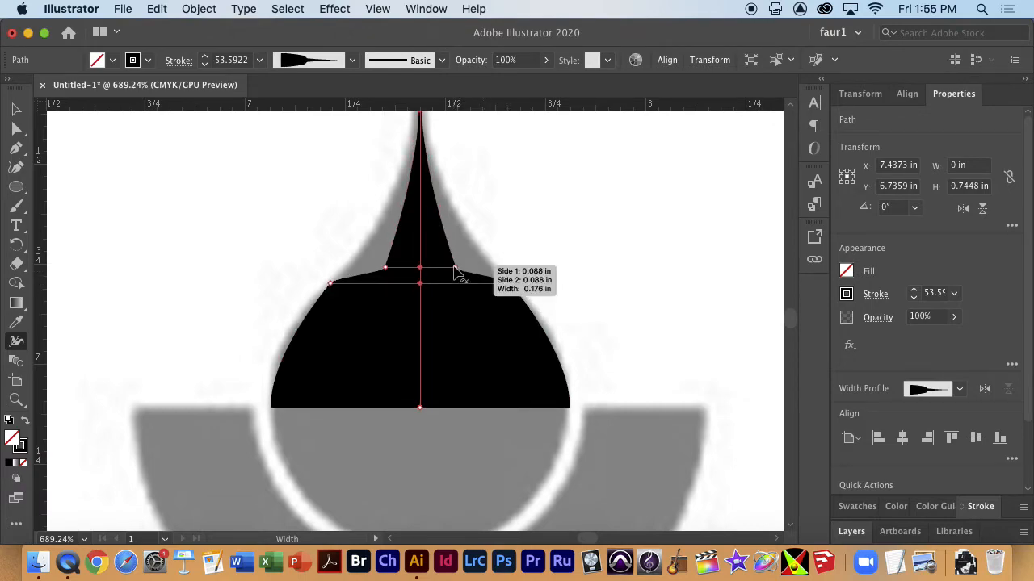
left_click_drag(455, 275, 420, 228)
mouse_move(418, 290)
left_mouse_down()
mouse_move(429, 291)
mouse_move(376, 307)
mouse_move(454, 308)
mouse_move(454, 294)
mouse_move(420, 290)
left_mouse_up()
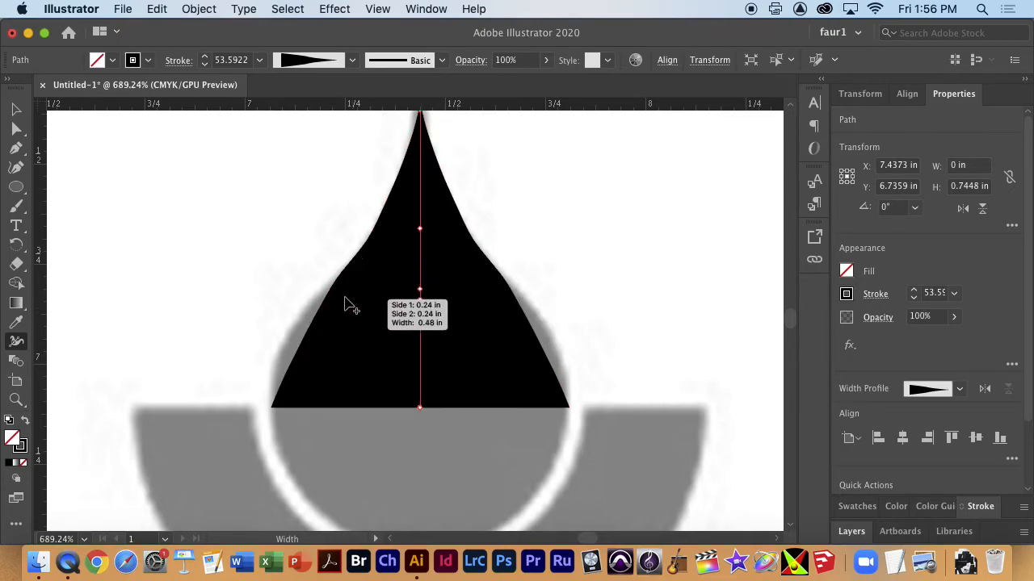
left_click_drag(420, 338, 552, 346)
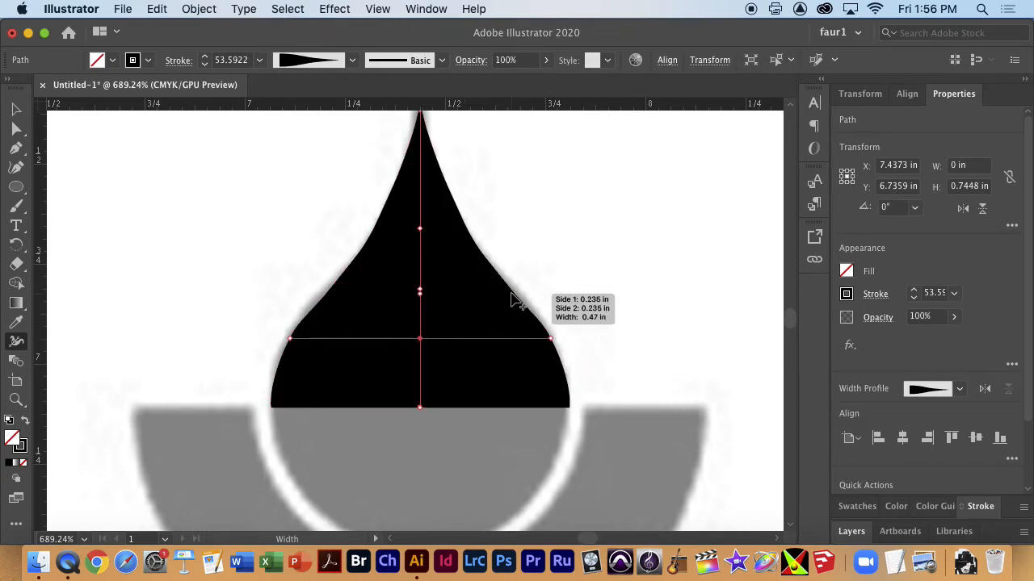
left_click_drag(511, 289, 515, 289)
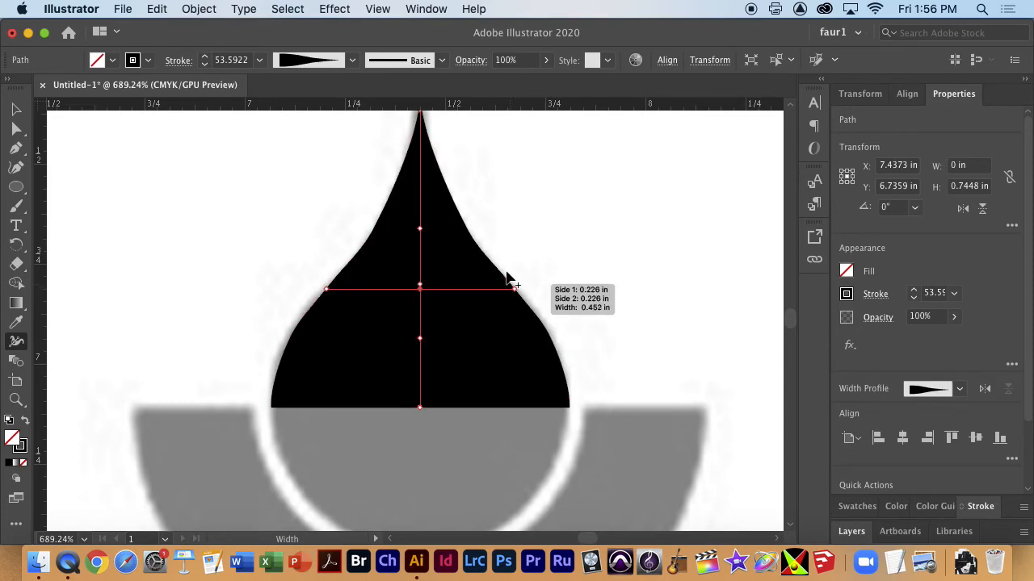
left_click_drag(467, 231, 376, 285)
left_click(26, 423)
left_click(26, 423)
key("super+z")
key("super+z")
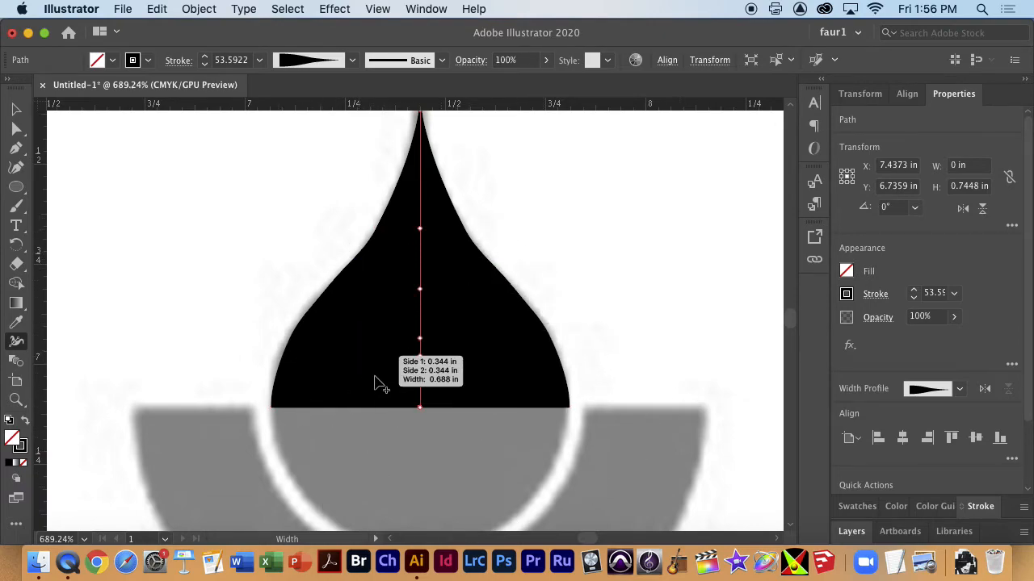
Step: Give the variable-width stroke a round cap to form the rounded bottom of the drop
scroll(445, 406, "down", 3)
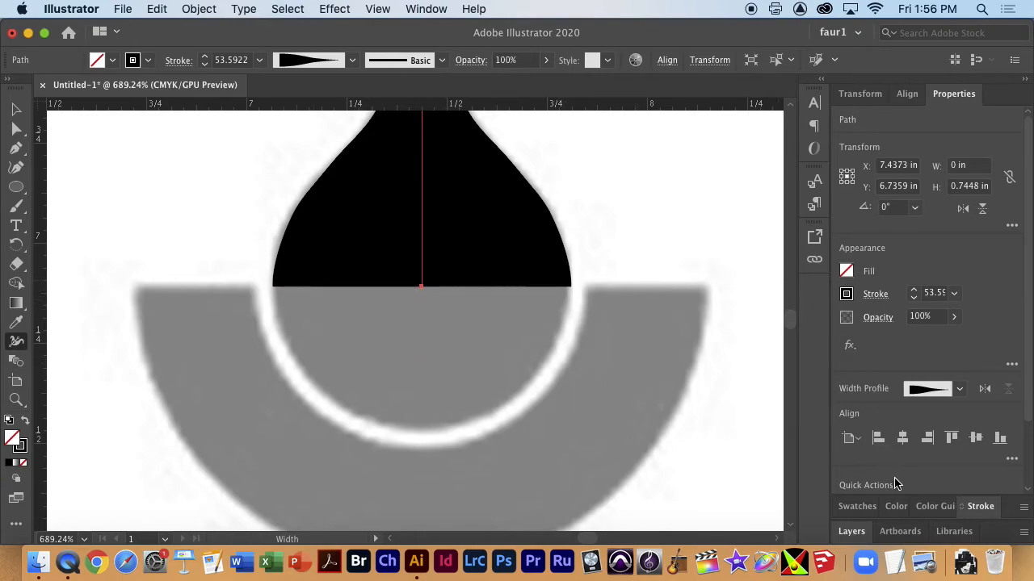
left_click(980, 507)
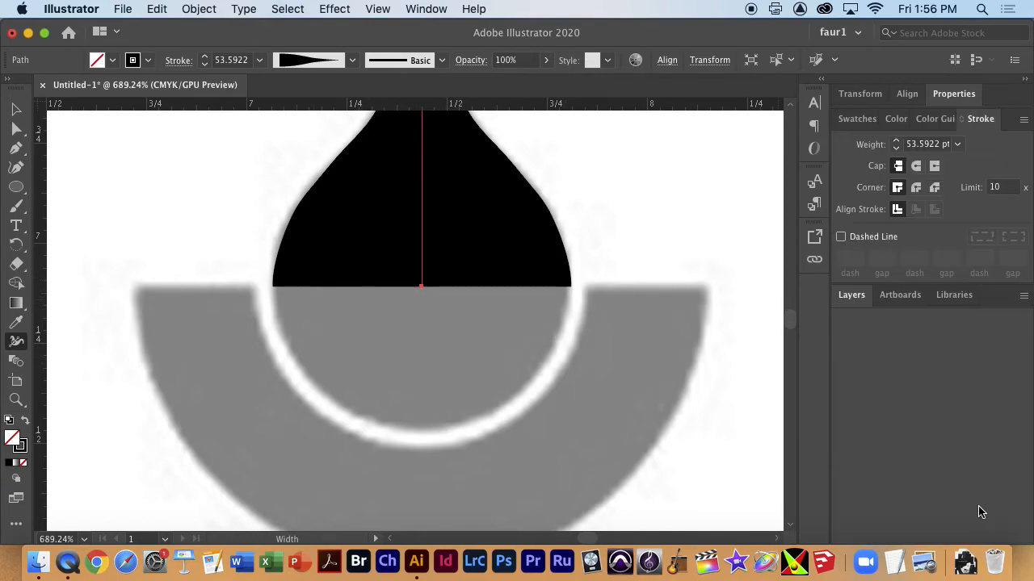
left_click(918, 167)
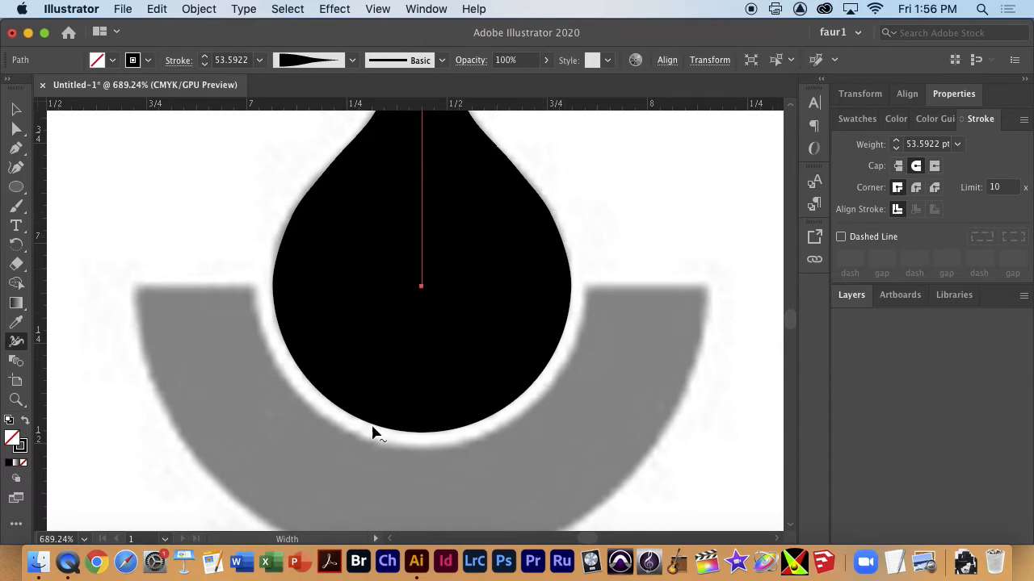
scroll(490, 300, "up", 5)
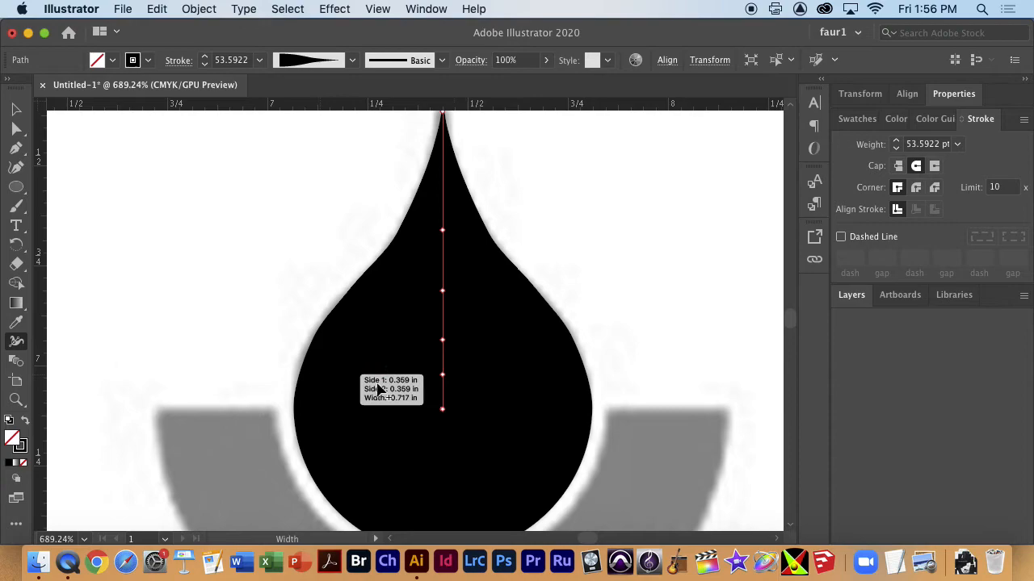
scroll(581, 396, "down", 3)
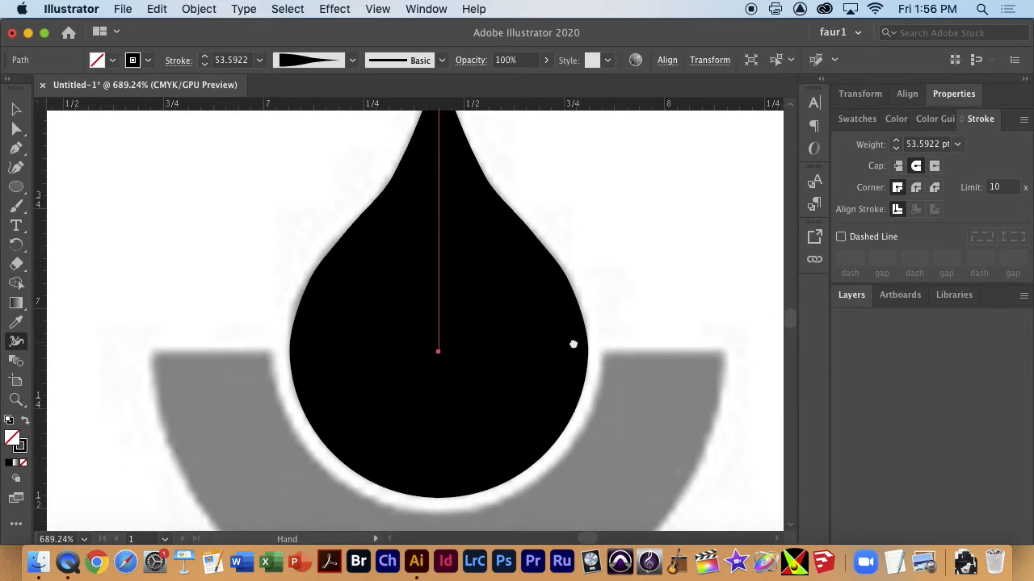
Step: Expand the appearance of the drop's stroke into a filled shape
key("super+minus")
key("super+minus")
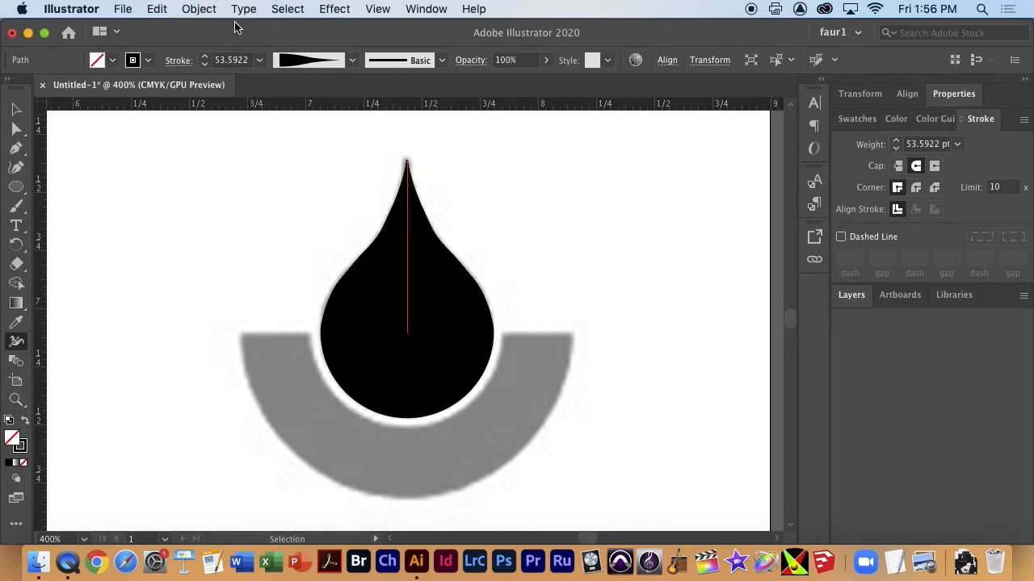
left_click(201, 9)
left_click(236, 202)
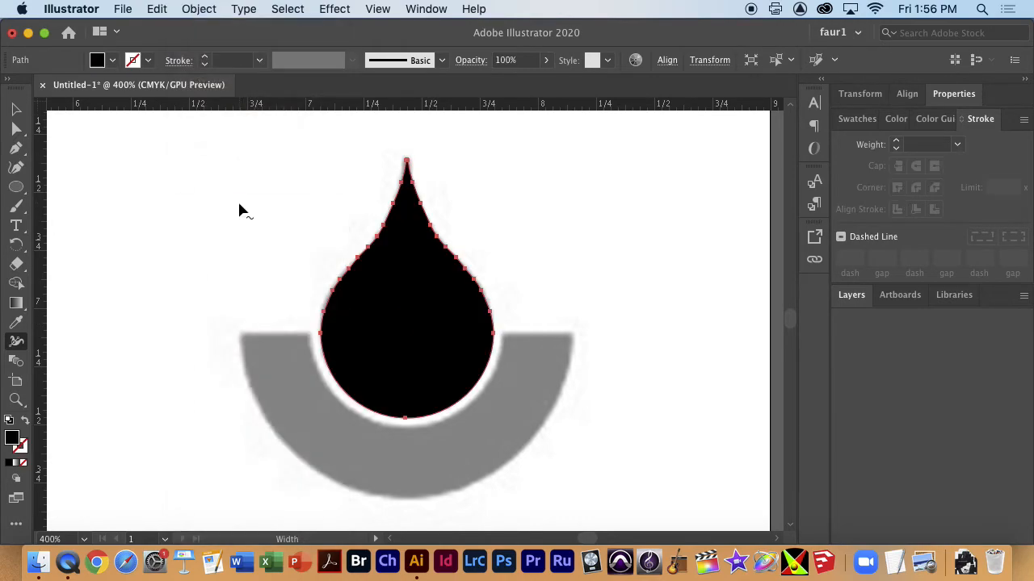
Step: Simplify the drop's path to fewer anchor points and clear the selection
left_click(199, 9)
mouse_move(258, 368)
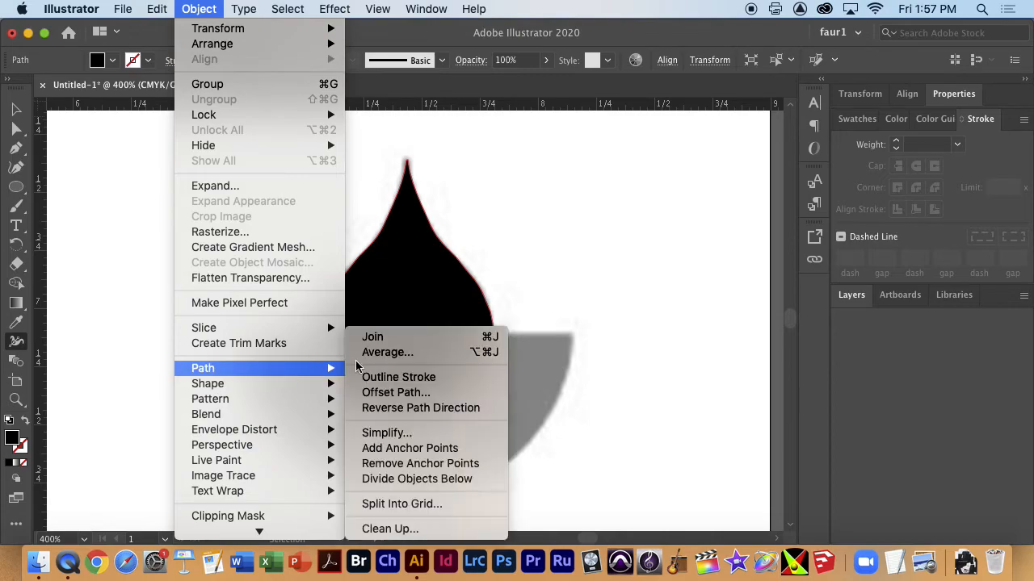
left_click(404, 437)
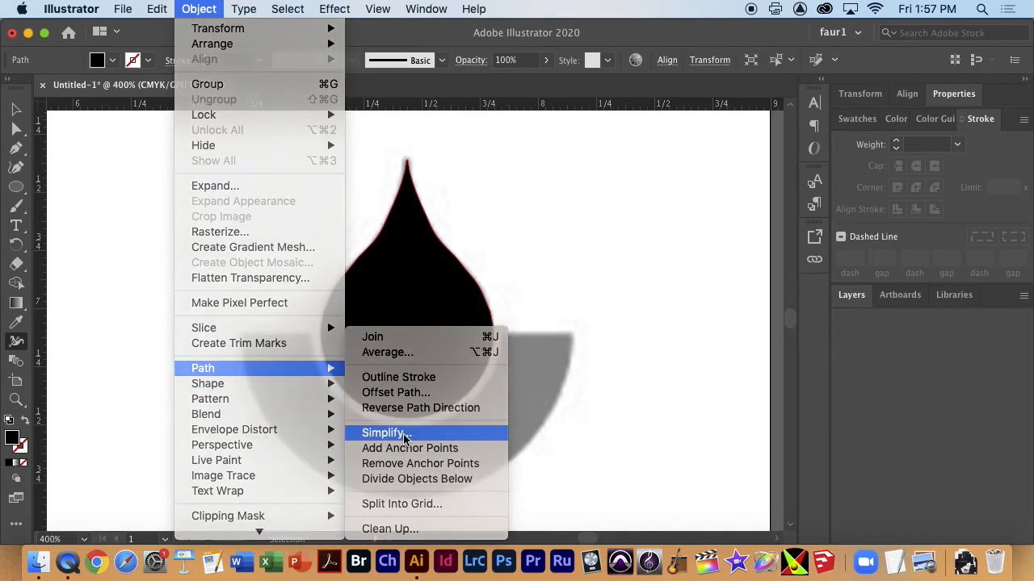
mouse_move(397, 332)
left_mouse_down()
mouse_move(380, 333)
mouse_move(430, 336)
mouse_move(414, 337)
left_mouse_up()
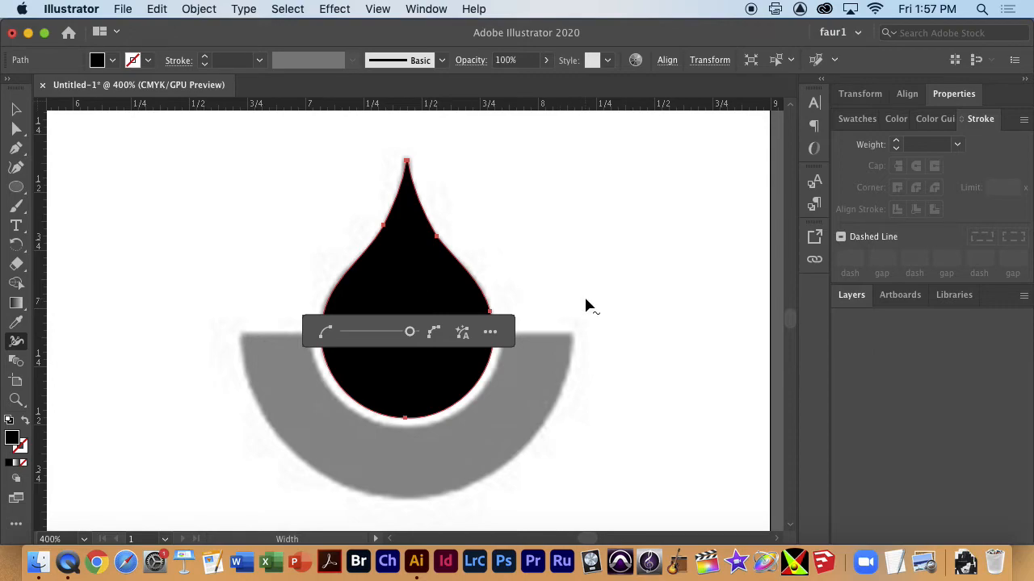
left_click(16, 110)
left_click(134, 215)
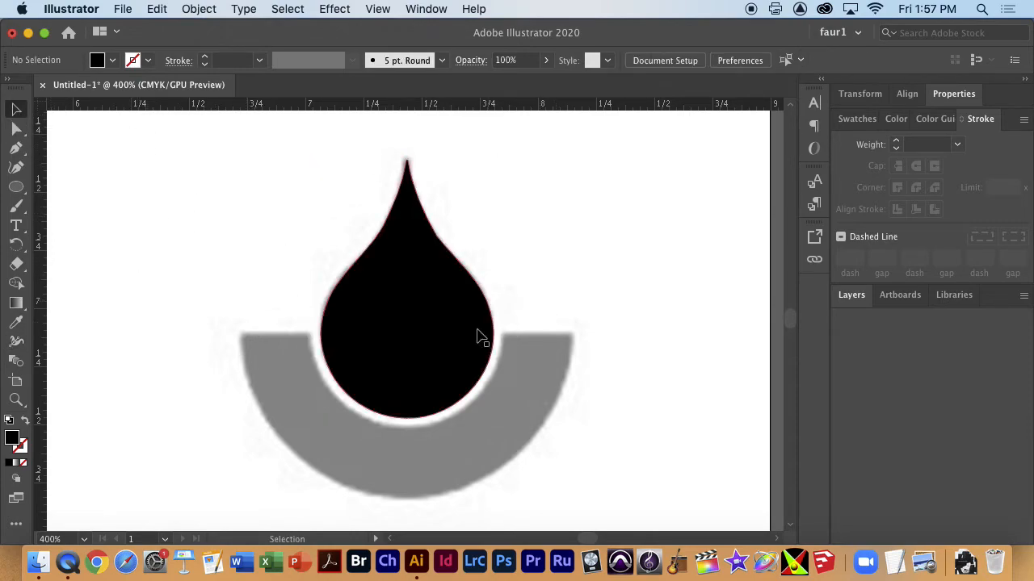
Step: Duplicate the drop horizontally beside the original and turn the copy into a black outline without fill, with a 3 pt stroke
left_click(480, 339)
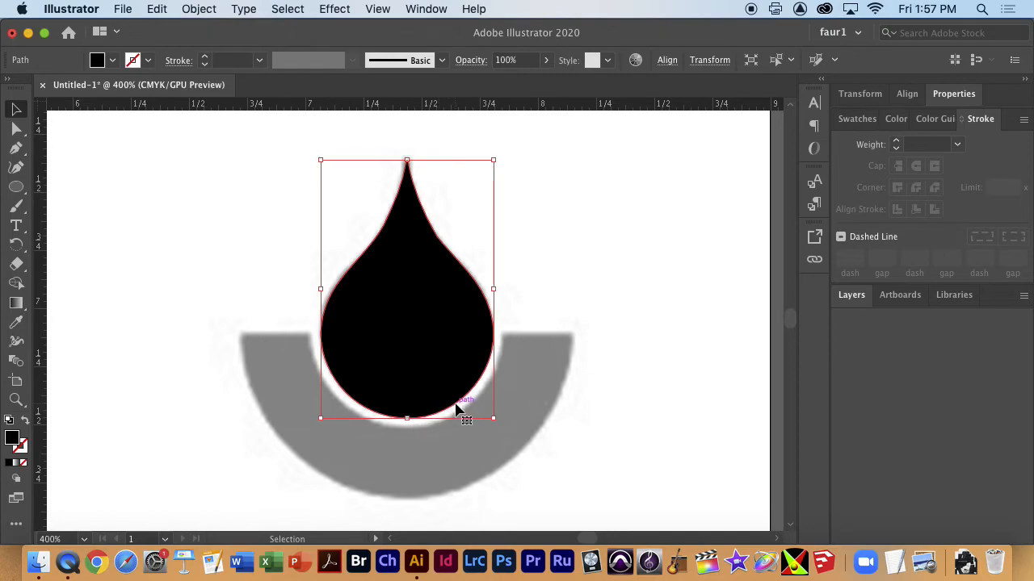
left_click_drag(458, 410, 685, 410)
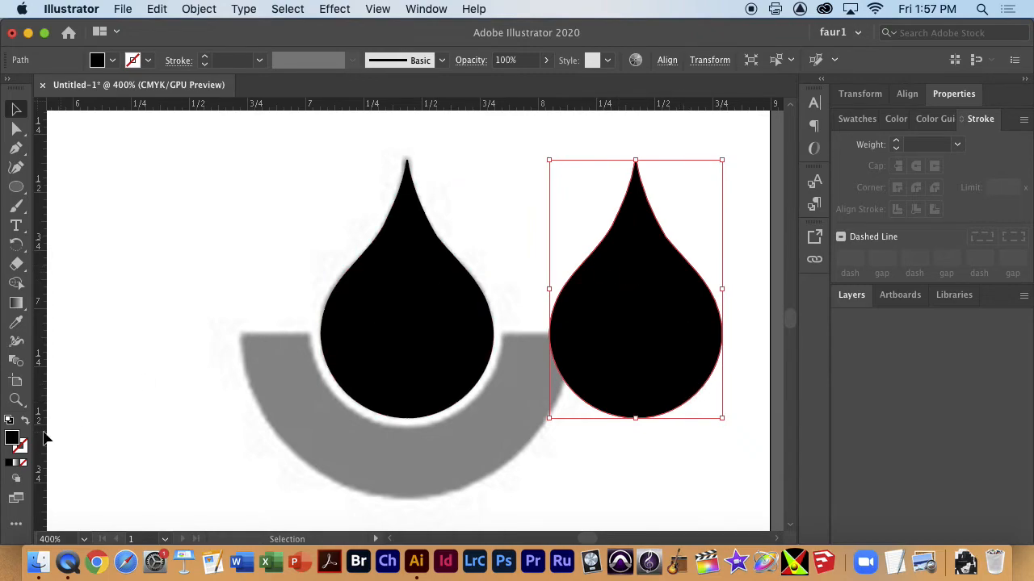
left_click(25, 421)
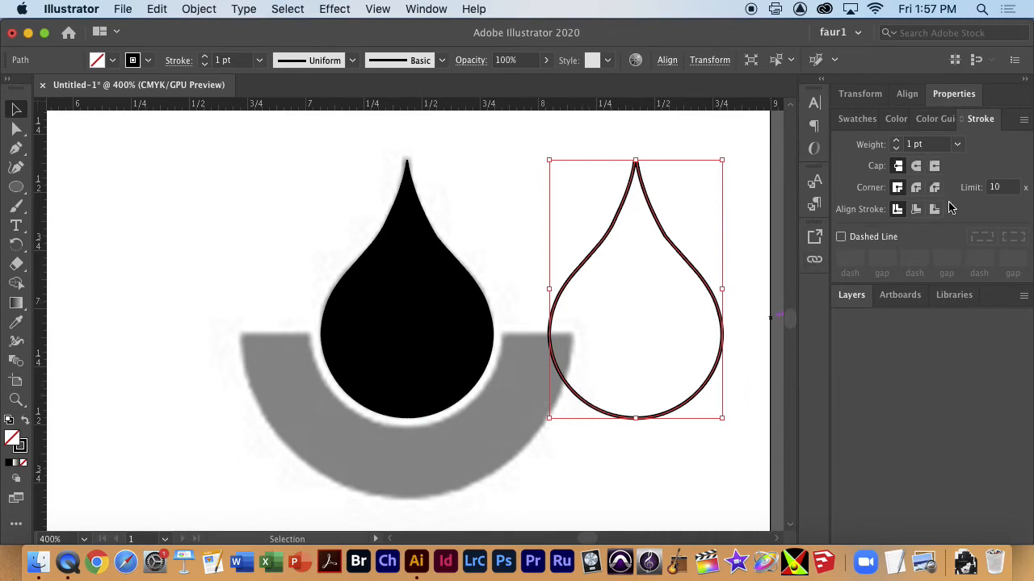
left_click(896, 141)
left_click(896, 141)
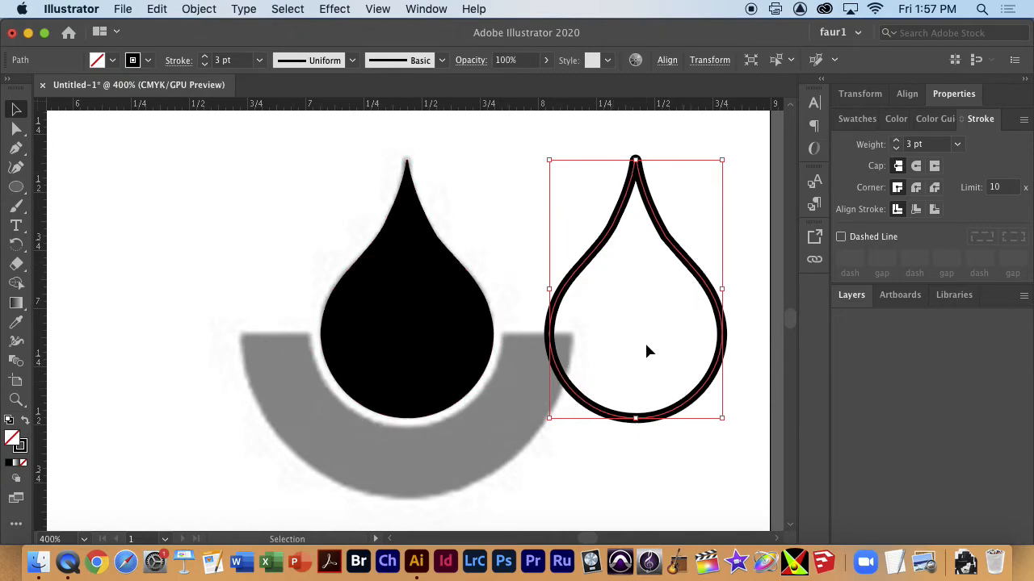
Step: Move the outlined copy back onto the original drop and set its stroke colour to crimson C92050
left_click_drag(602, 414, 374, 418)
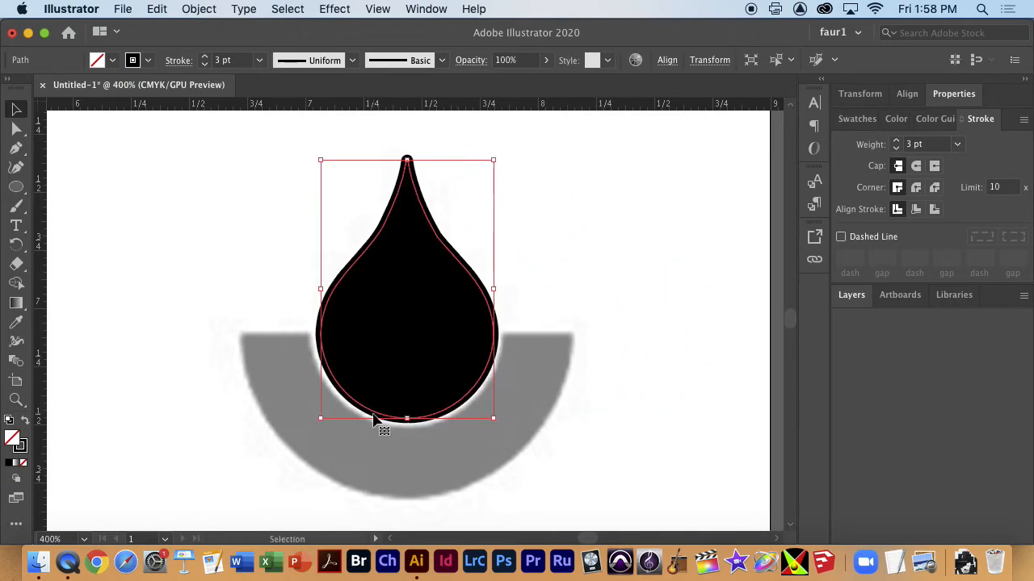
double_click(22, 447)
left_click_drag(703, 282, 721, 255)
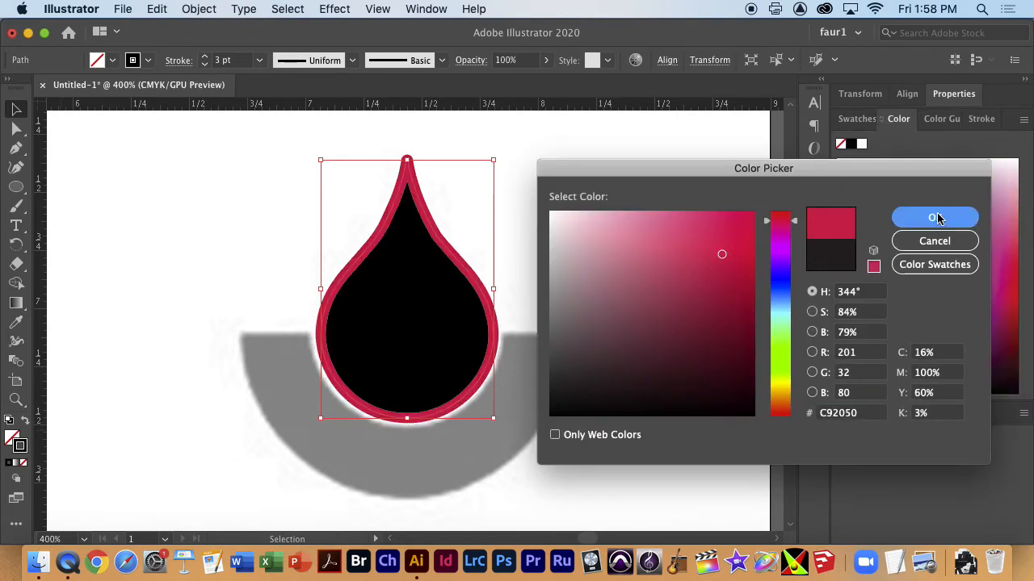
left_click(935, 218)
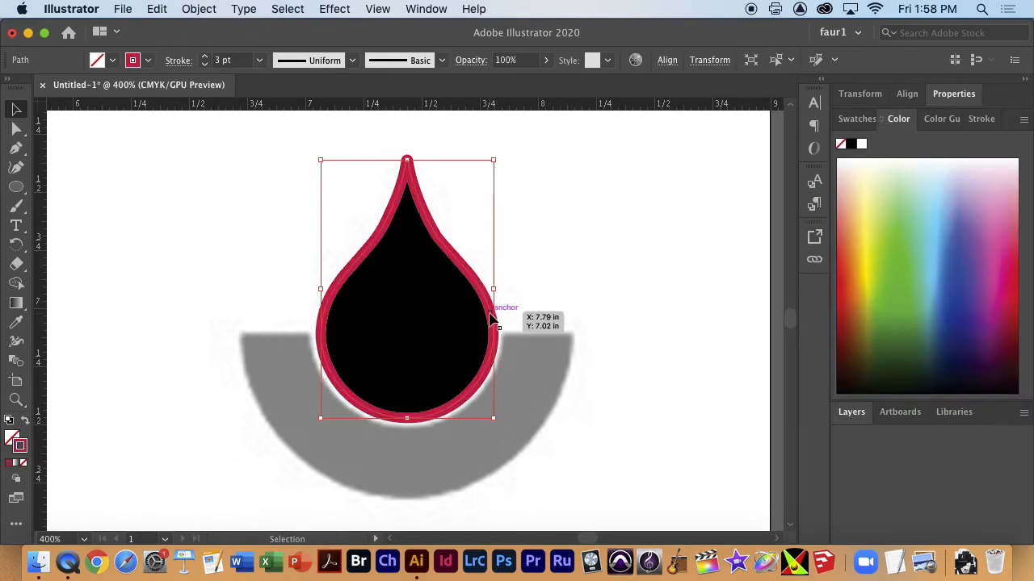
left_click_drag(490, 314, 498, 315)
key("super+z")
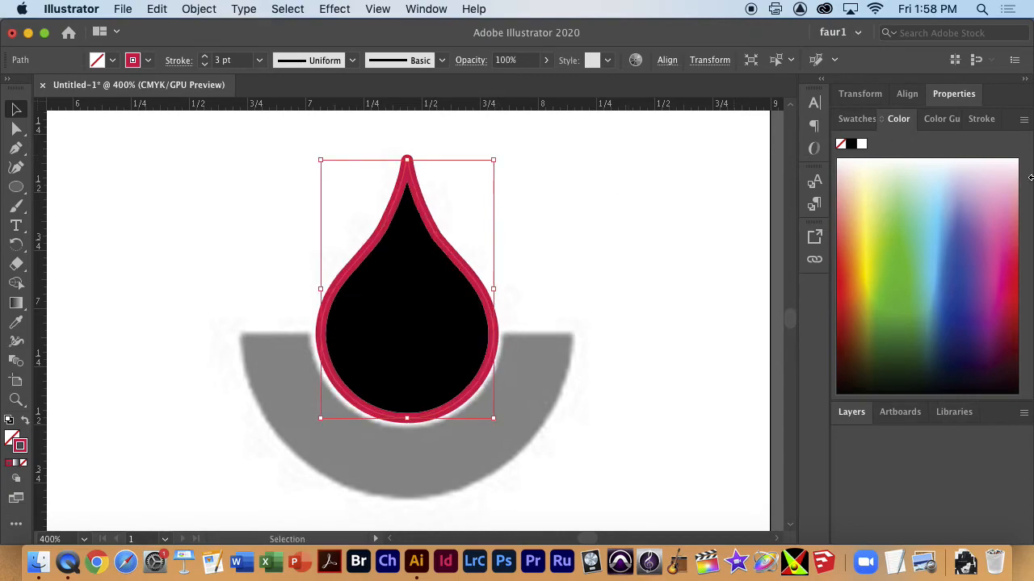
Step: Align the crimson outline's 3 pt stroke to the outside of its path and place it back over the black drop
left_click(980, 119)
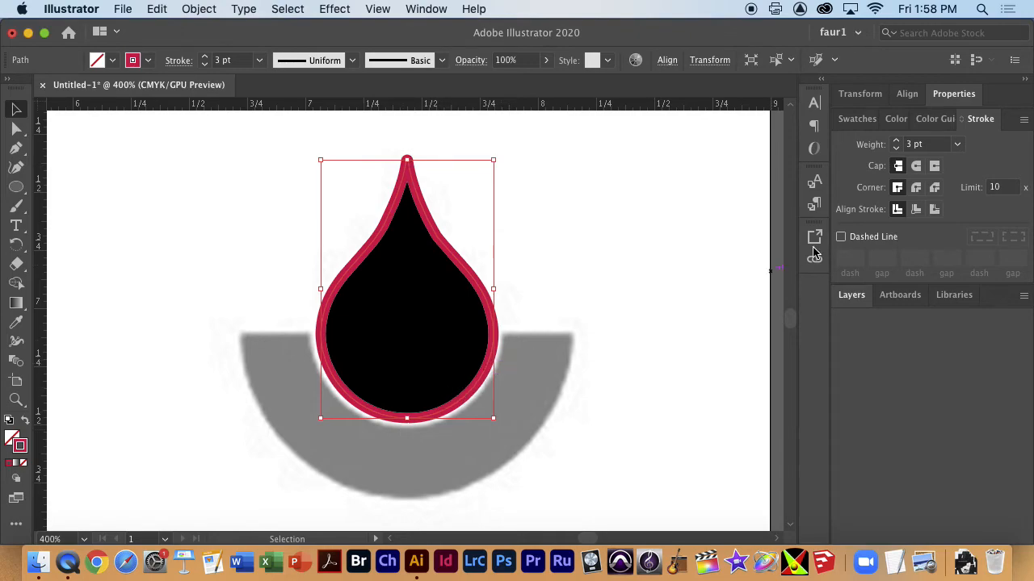
left_click(917, 210)
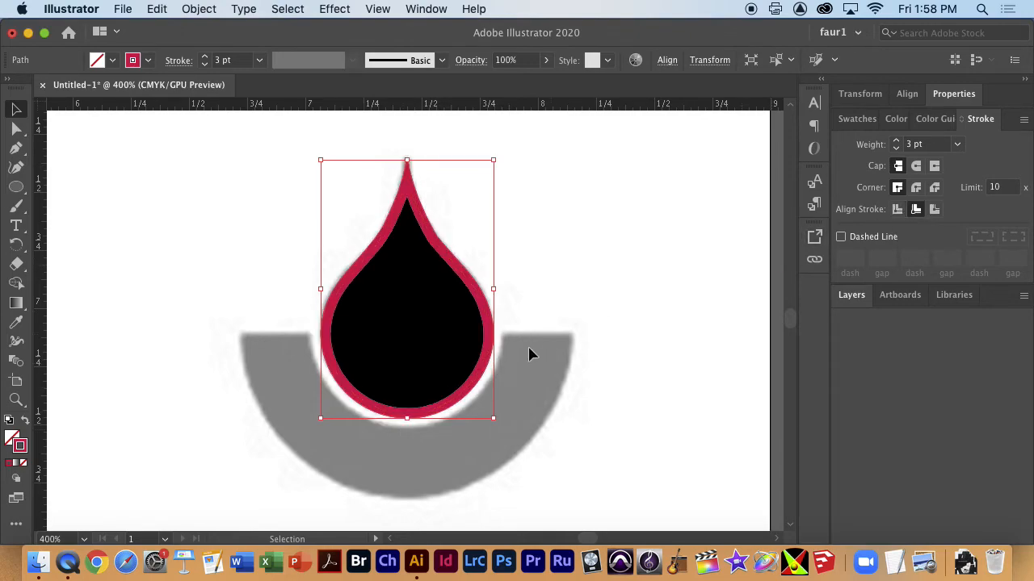
left_click_drag(479, 370, 490, 373)
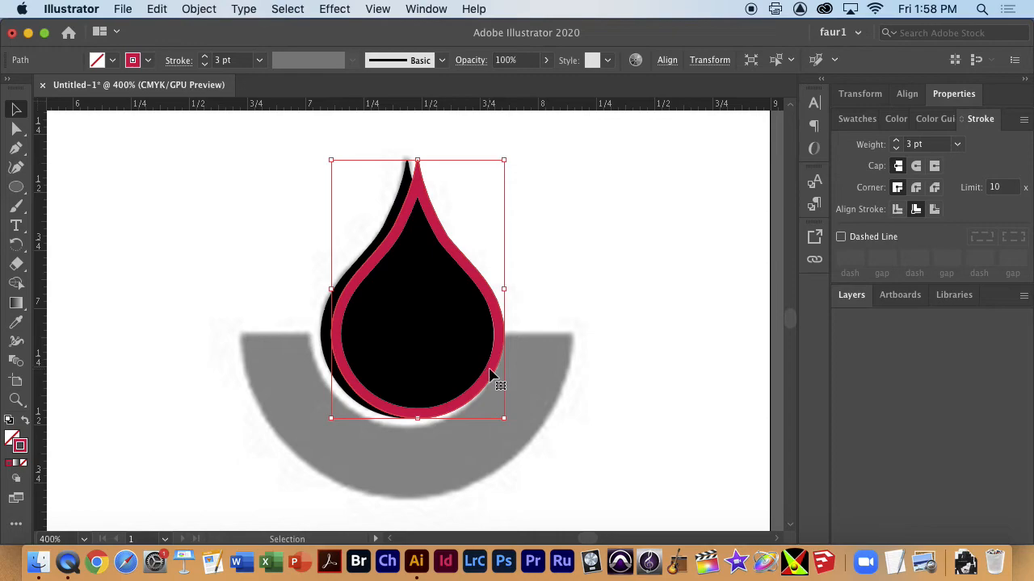
left_click(898, 210)
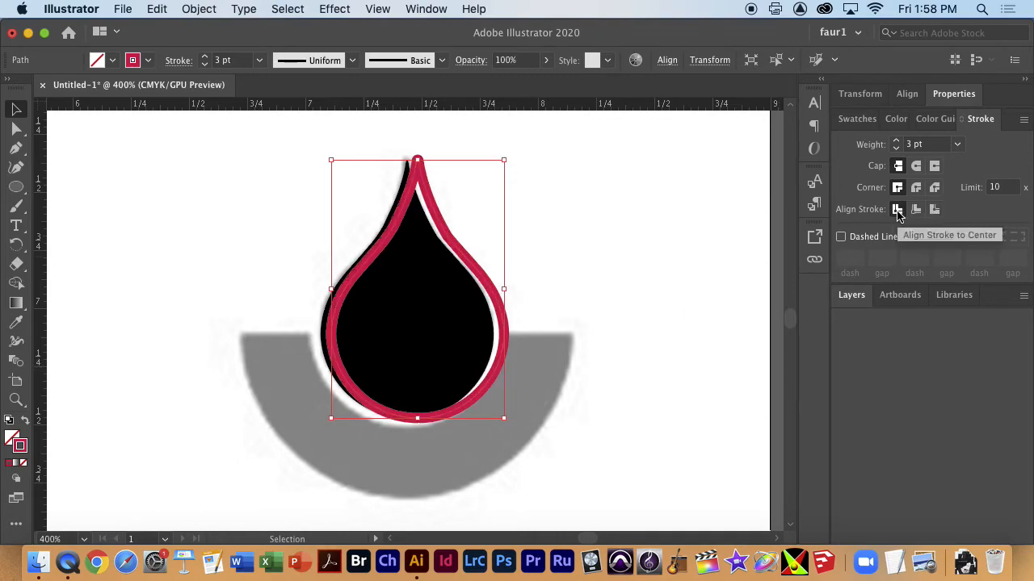
left_click(935, 210)
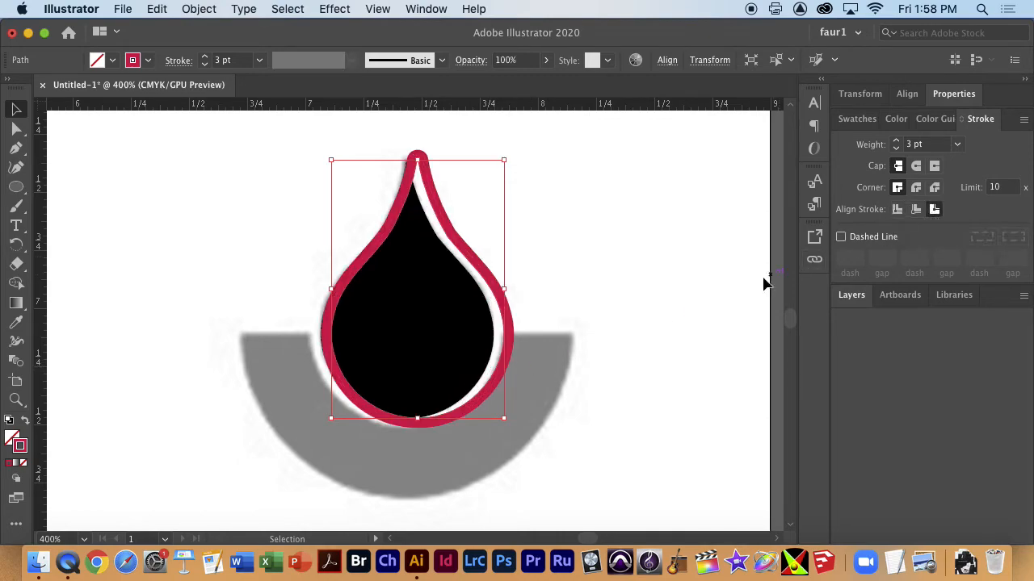
left_click_drag(500, 389, 483, 395)
left_click_drag(481, 394, 470, 395)
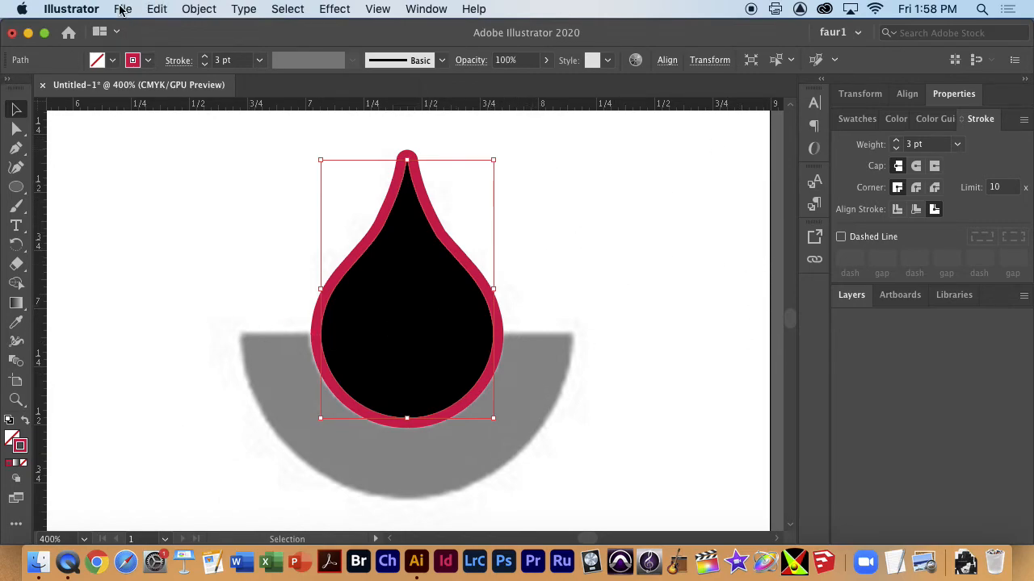
Step: Expand the appearance of the crimson outline into a filled shape and simplify its path to 14 points
left_click(188, 7)
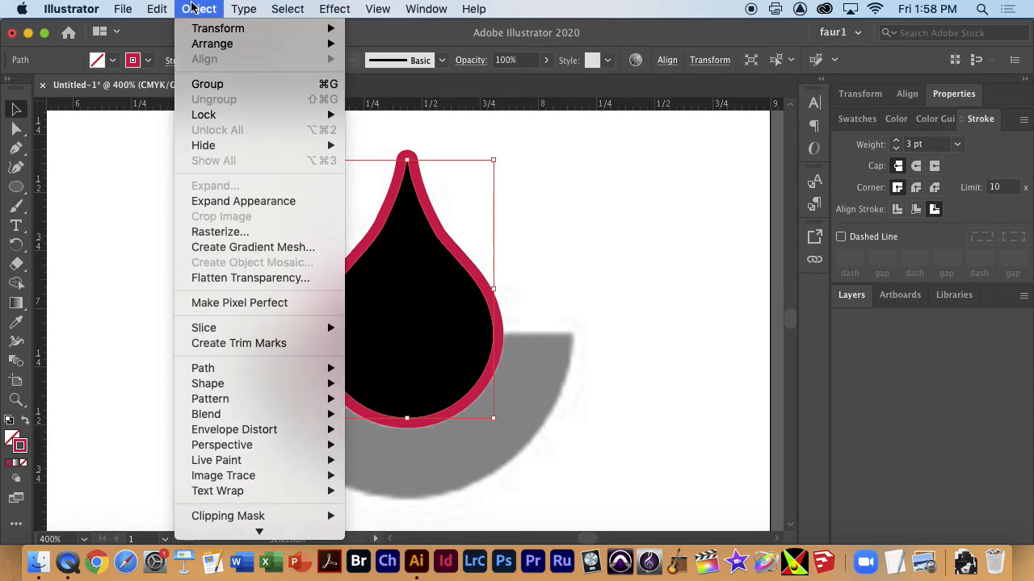
left_click(244, 201)
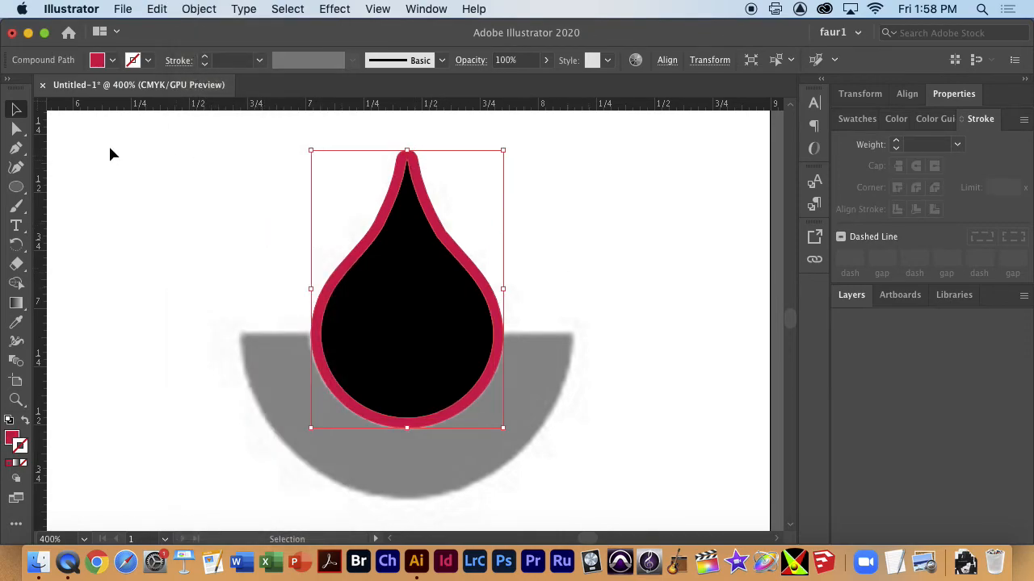
left_click(199, 9)
mouse_move(231, 392)
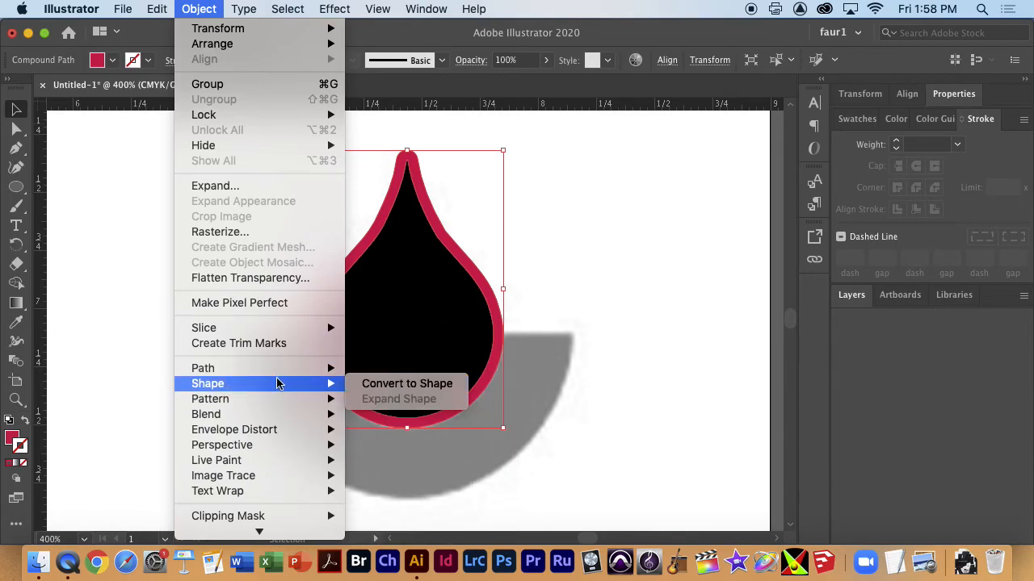
mouse_move(295, 370)
left_click(406, 433)
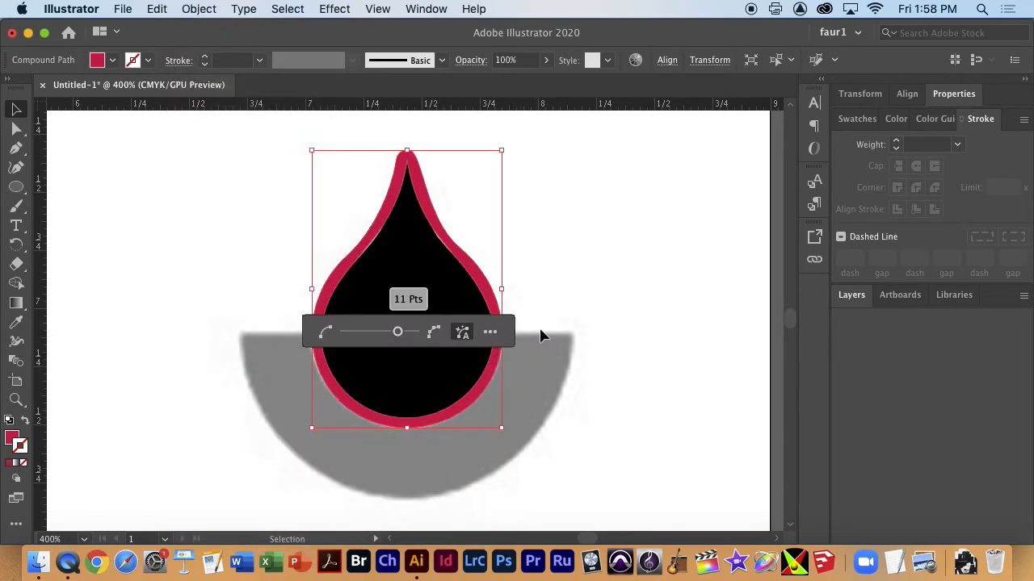
left_click_drag(401, 338, 412, 337)
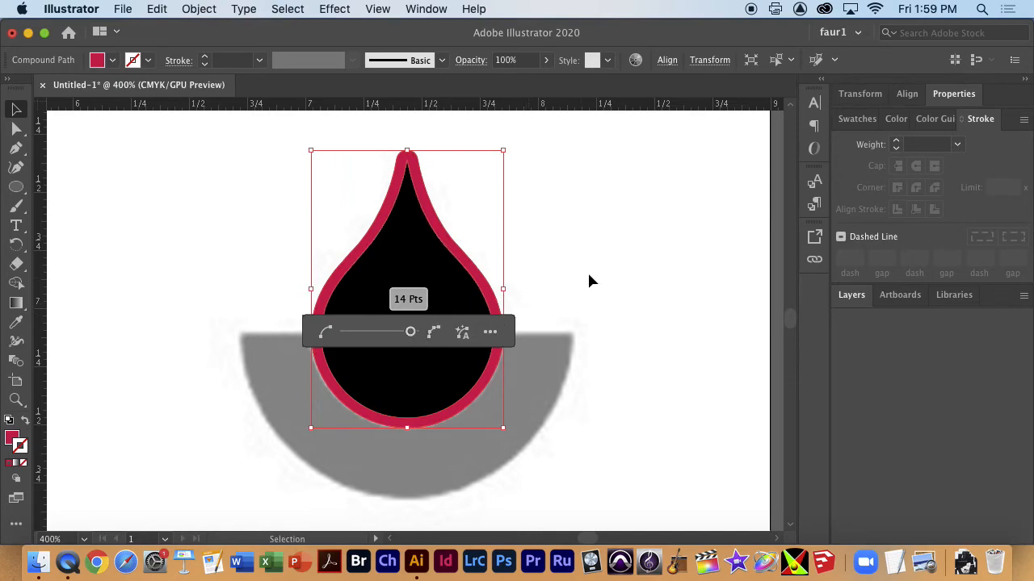
left_click(601, 242)
left_click_drag(459, 256, 528, 263)
key("super+z")
key("v")
Step: Draw a black-filled circle over the drop that matches the outer curve of the grey bowl
left_click(465, 347)
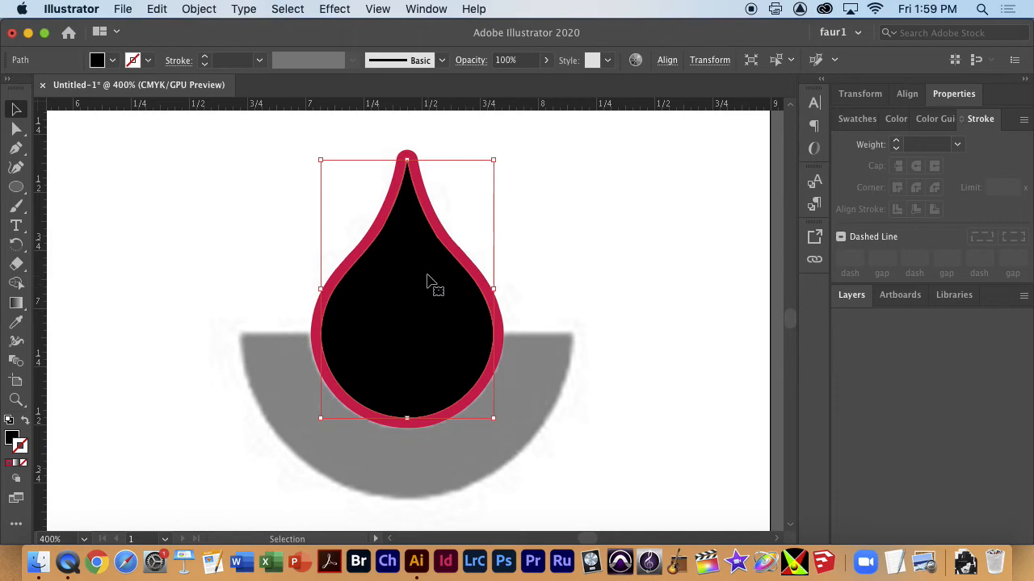
left_click(16, 187)
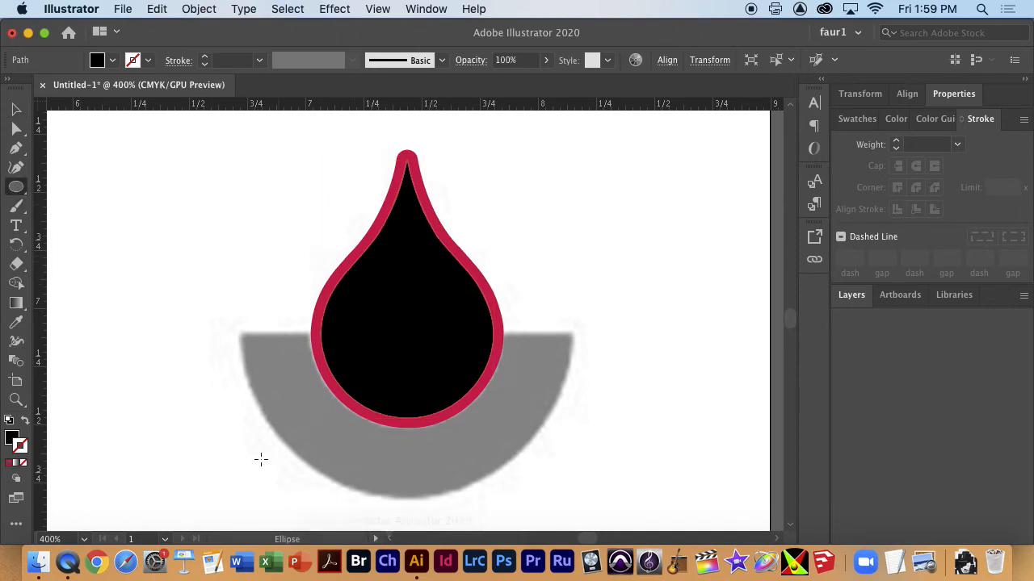
mouse_move(288, 266)
left_mouse_down()
mouse_move(588, 498)
mouse_move(589, 441)
mouse_move(603, 482)
mouse_move(576, 450)
mouse_move(589, 406)
mouse_move(536, 371)
mouse_move(558, 422)
mouse_move(572, 427)
left_mouse_up()
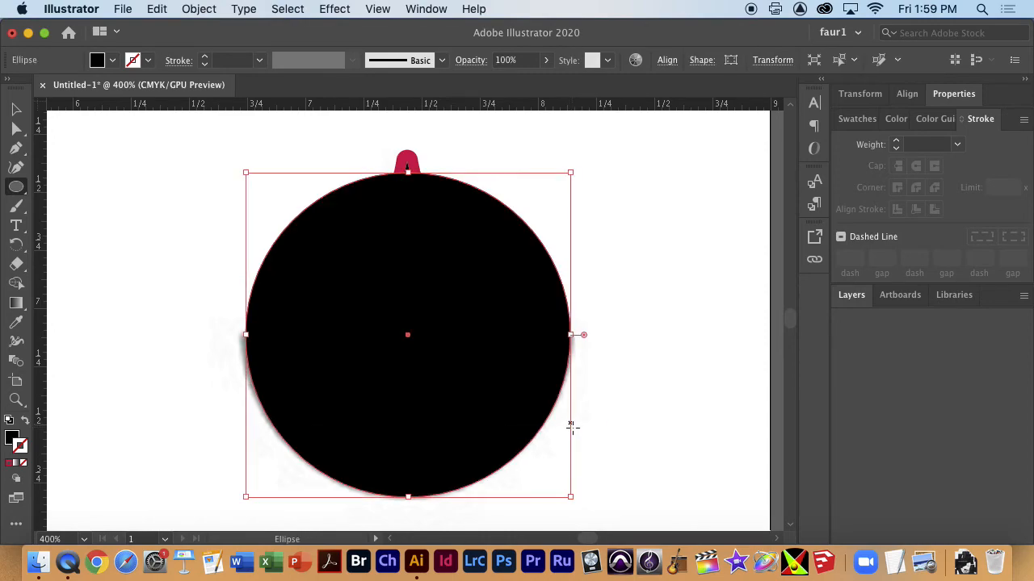
Step: Draw a rectangle covering the circle's upper half, with its lower edge along the bowl's flat rim
left_click(17, 194)
left_click(68, 188)
left_click_drag(154, 125, 614, 337)
Step: Swap fill and stroke on the circle and rectangle so both are black outlines without fill, and clear the selection
key("v")
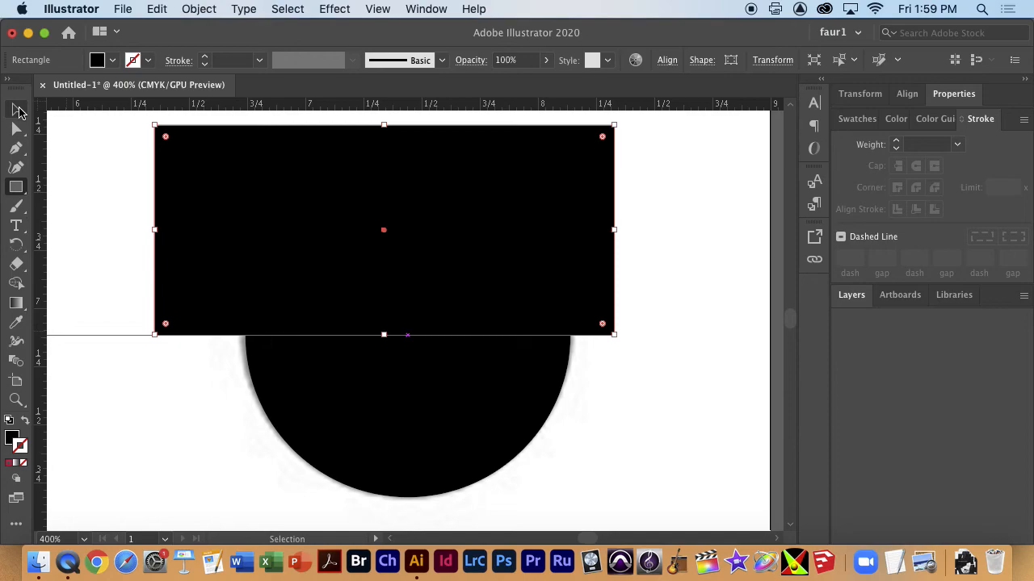
left_click_drag(273, 433, 272, 435)
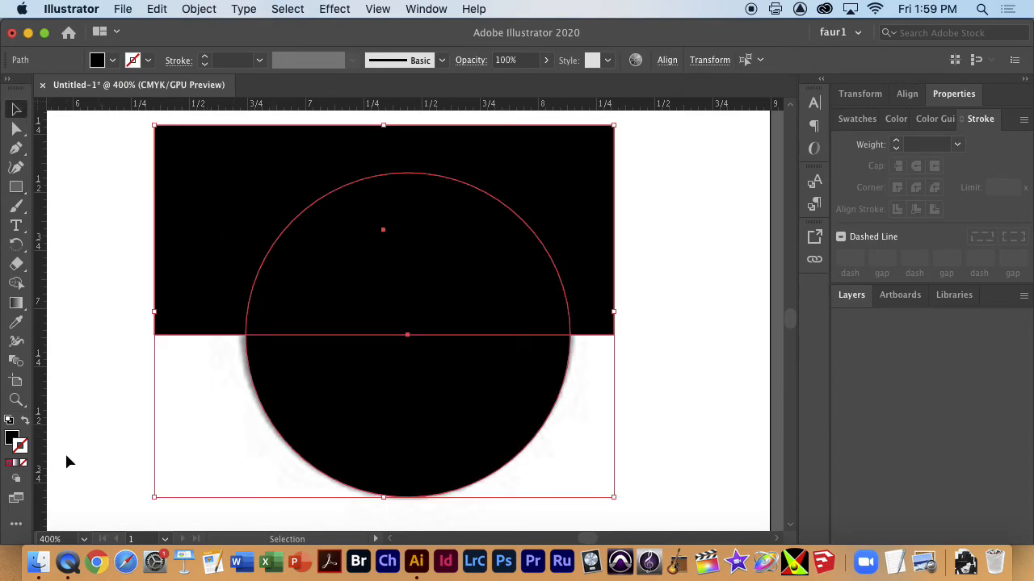
left_click(25, 422)
left_click(201, 410)
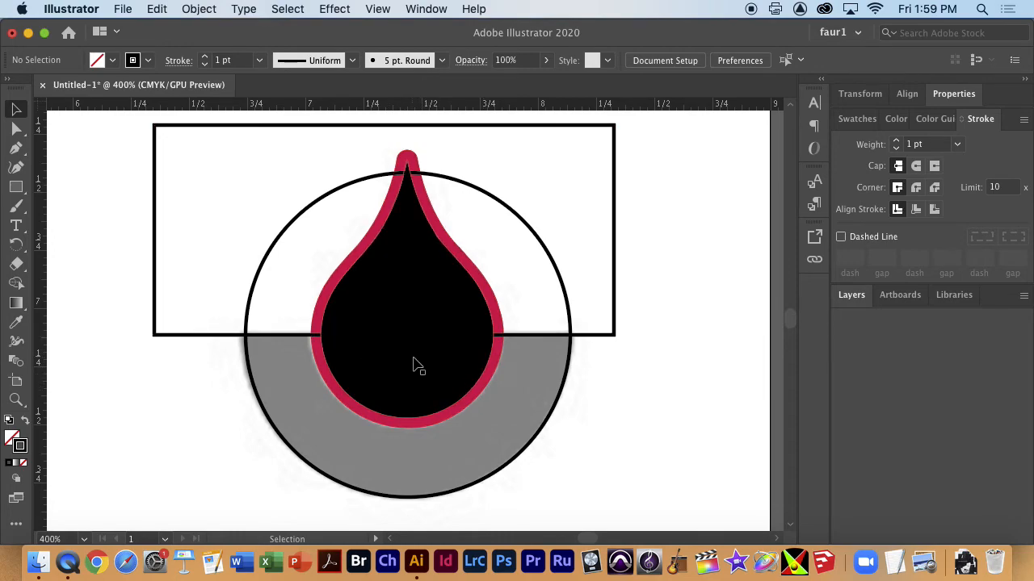
Step: Select all the logo shapes and use Shape Builder to remove the rectangle and the circle's upper half outside the drop
key("a")
key("super+minus")
key("super+minus")
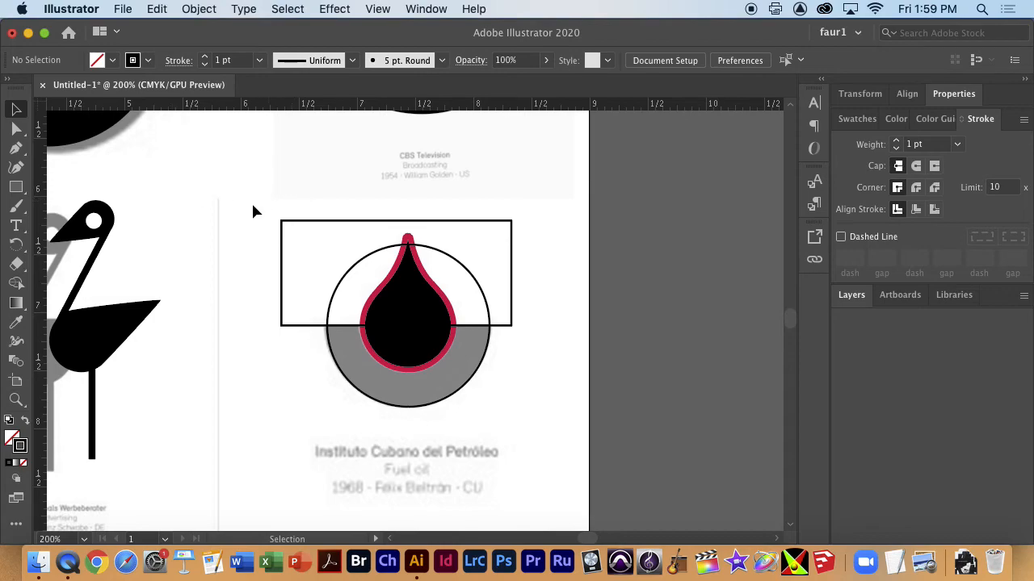
left_click_drag(541, 427, 260, 259)
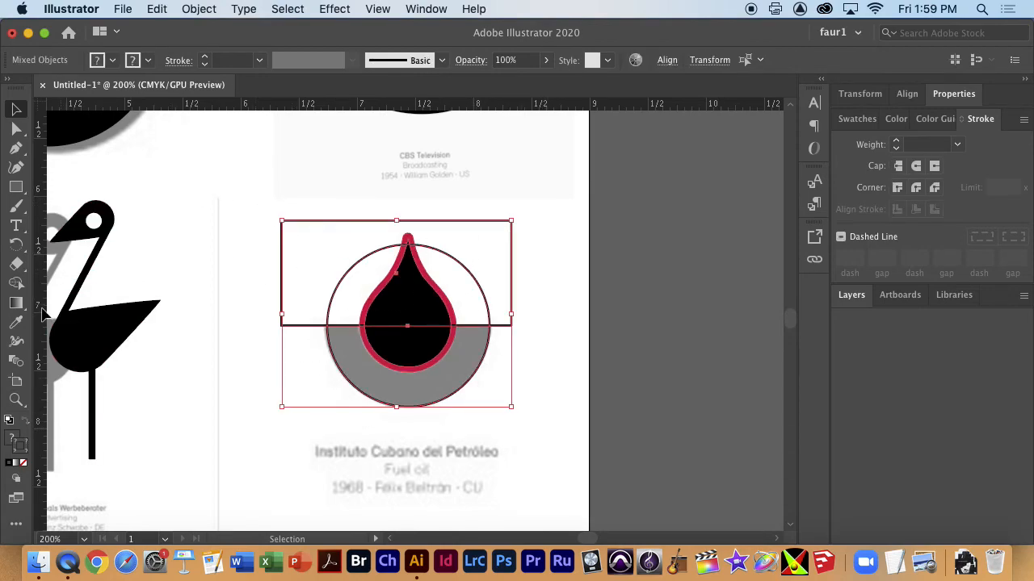
left_click(16, 284)
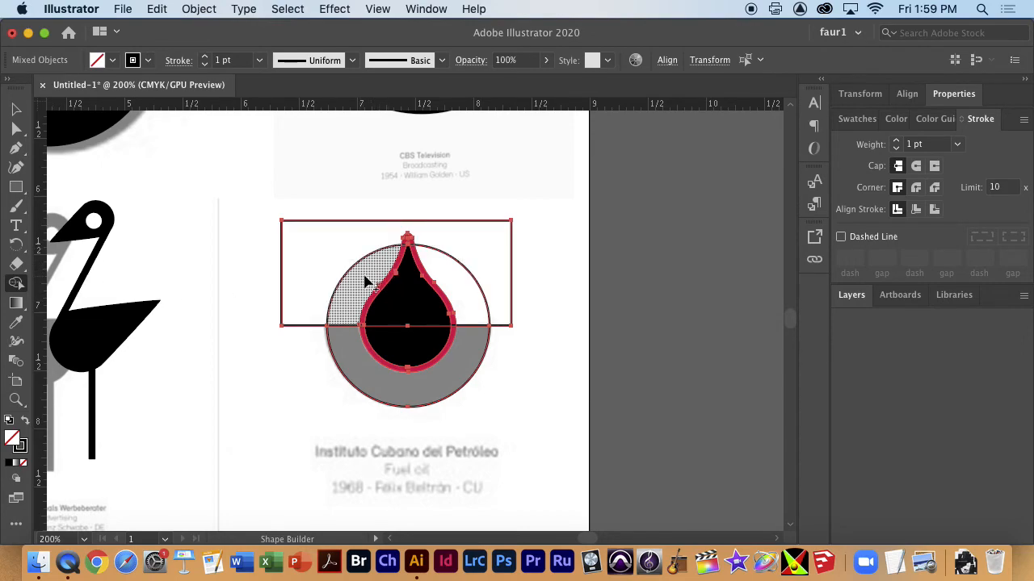
left_click_drag(364, 283, 346, 269)
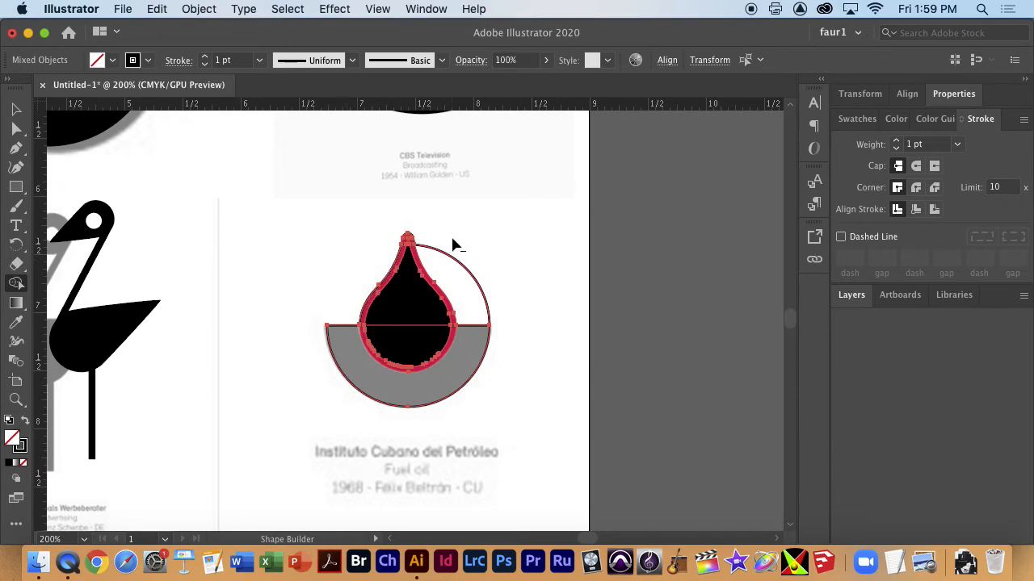
left_click(459, 279, "alt")
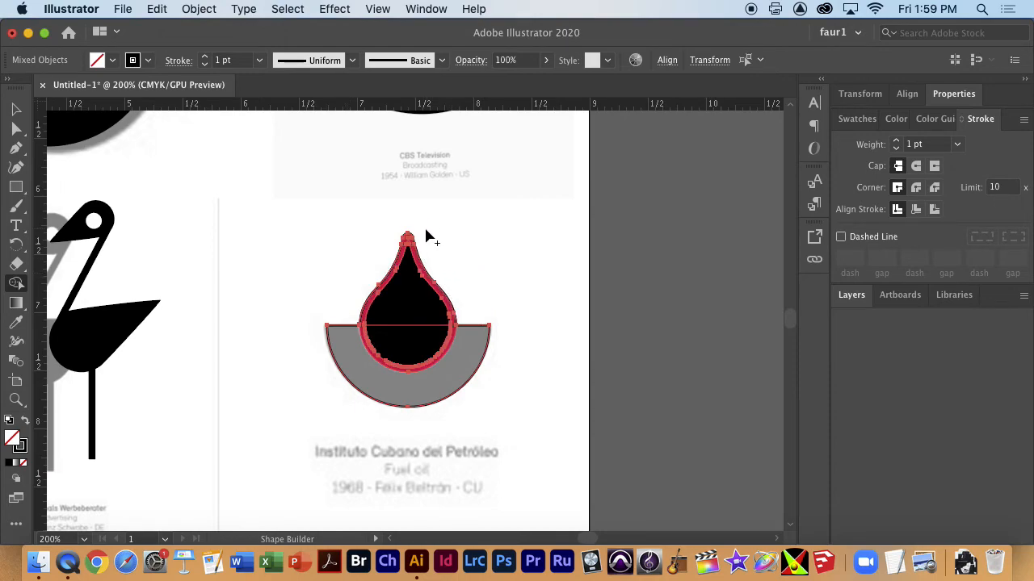
Step: Remove the crimson outline regions along the drop's sides, tip and lower curve with Shape Builder, leaving a gap above the bowl
scroll(424, 236, "up", 5)
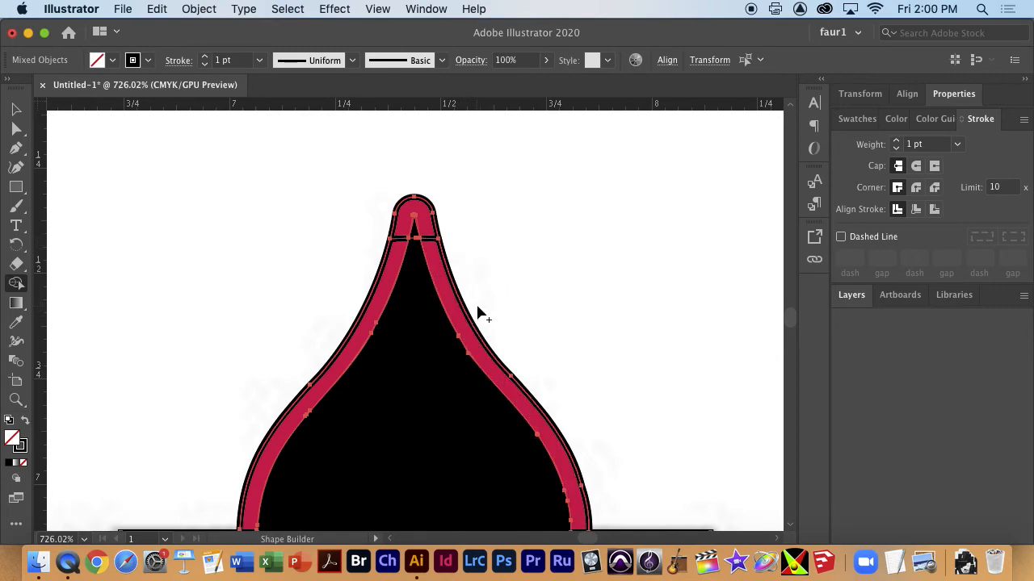
left_click(483, 355, "alt")
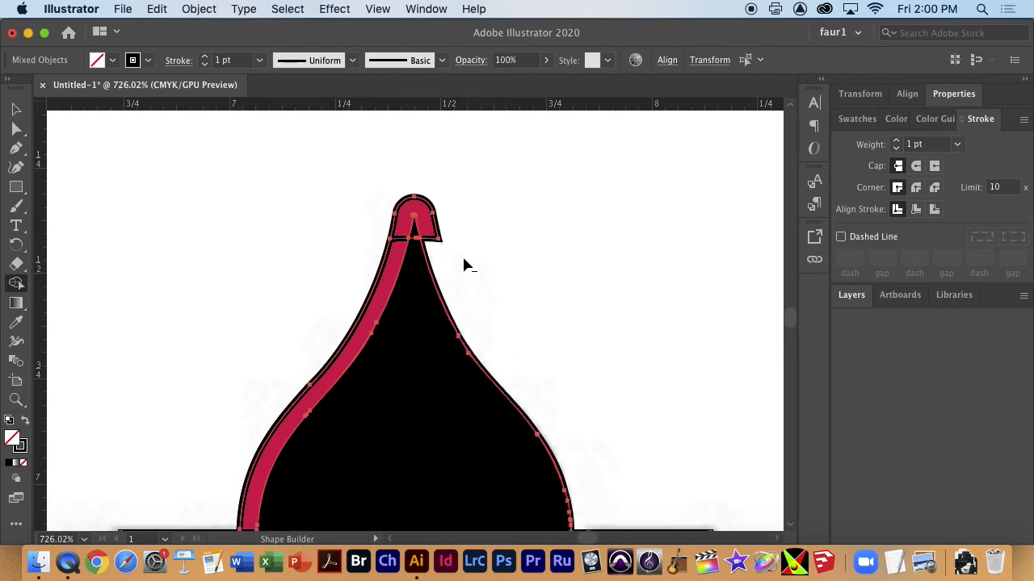
left_click(391, 259, "alt")
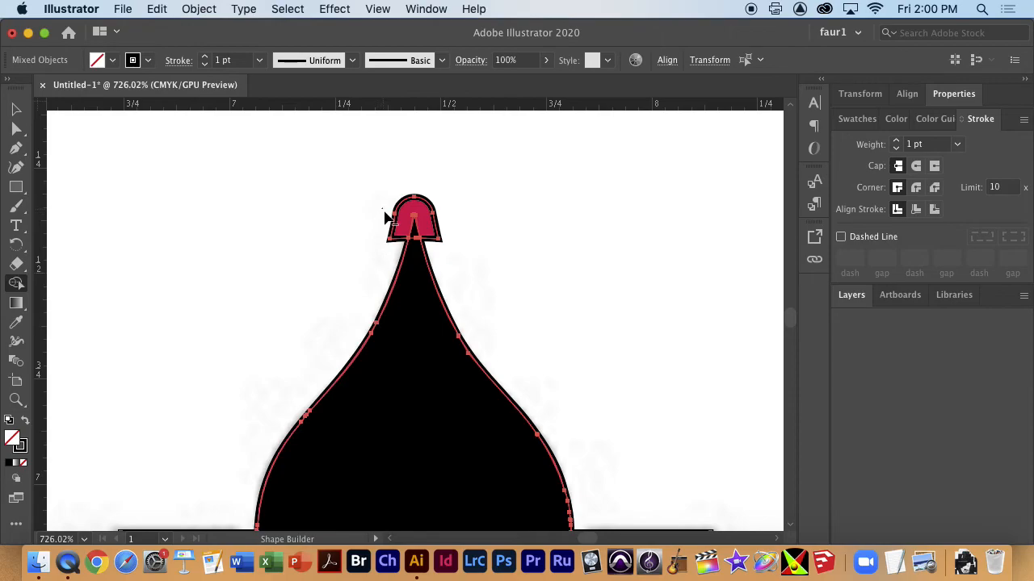
left_click(391, 224, "alt")
left_click_drag(611, 430, 589, 157)
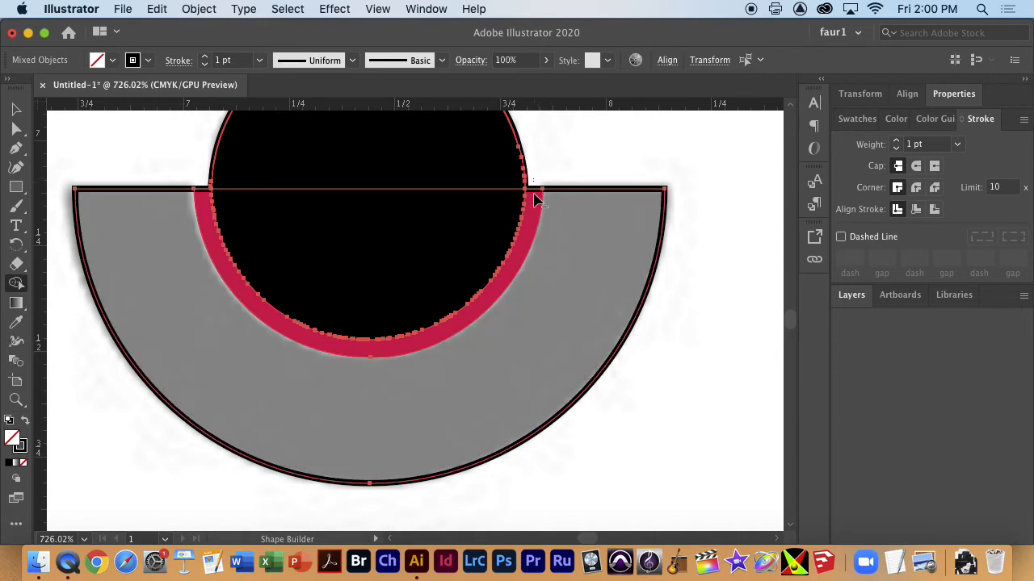
left_click(537, 200, "alt")
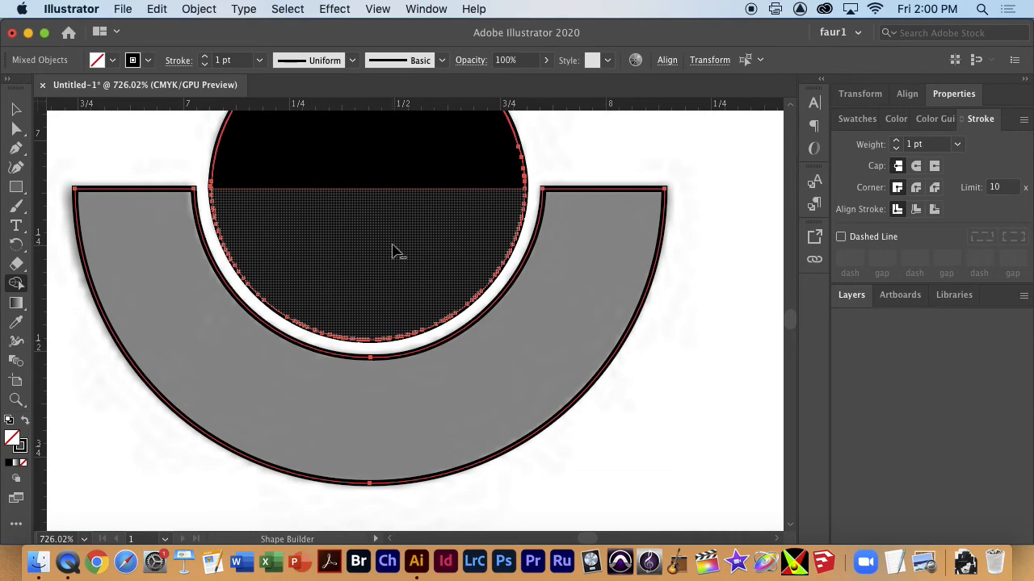
Step: Merge the drop's divided regions, including its tip, into one shape with Shape Builder
left_click_drag(396, 257, 420, 461)
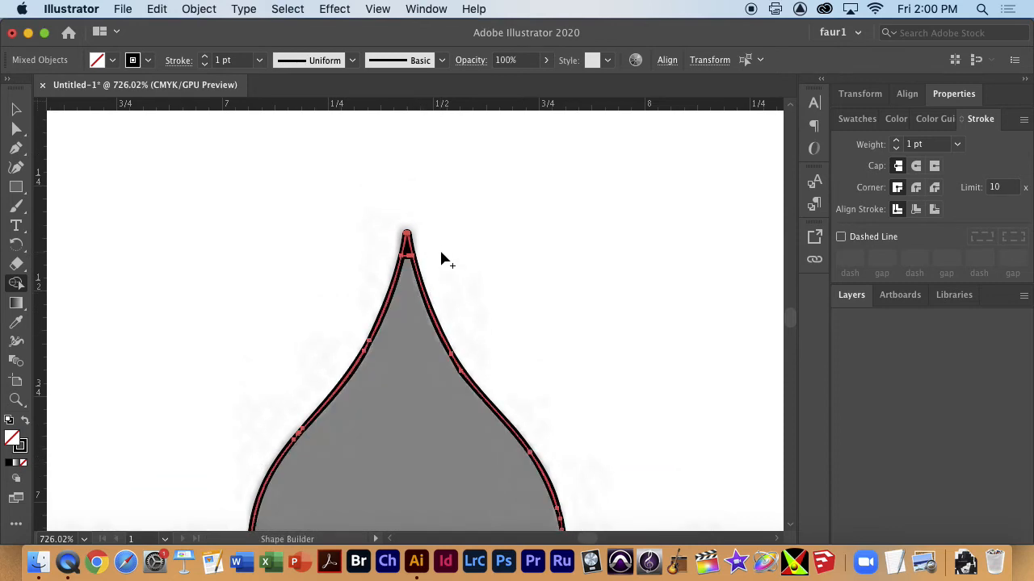
left_click_drag(381, 254, 751, 288)
left_click_drag(498, 293, 492, 241)
left_click_drag(506, 179, 533, 217)
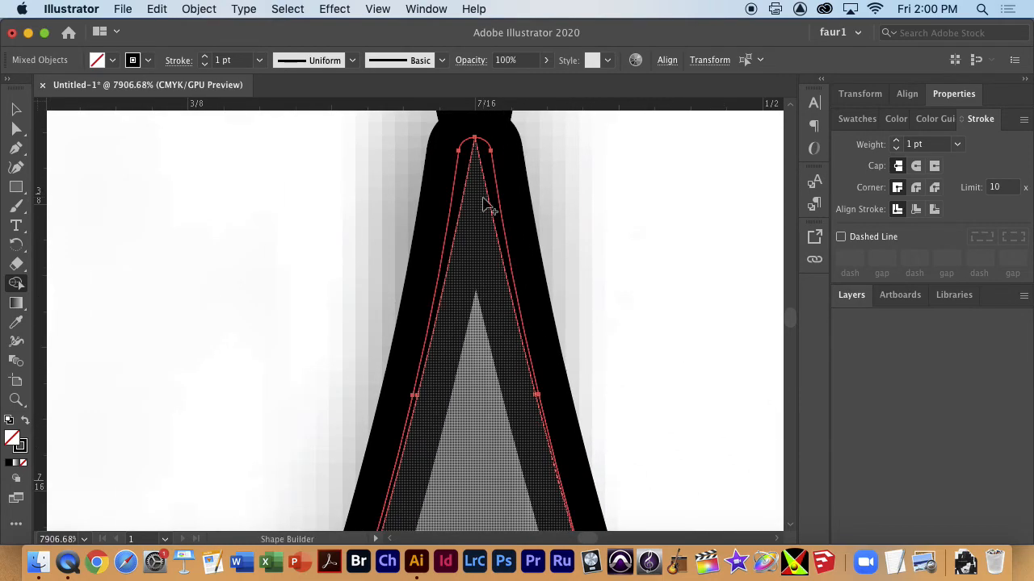
Step: Remove the thin leftover slivers beside the drop's tip and along its sides with Shape Builder
left_click(468, 152)
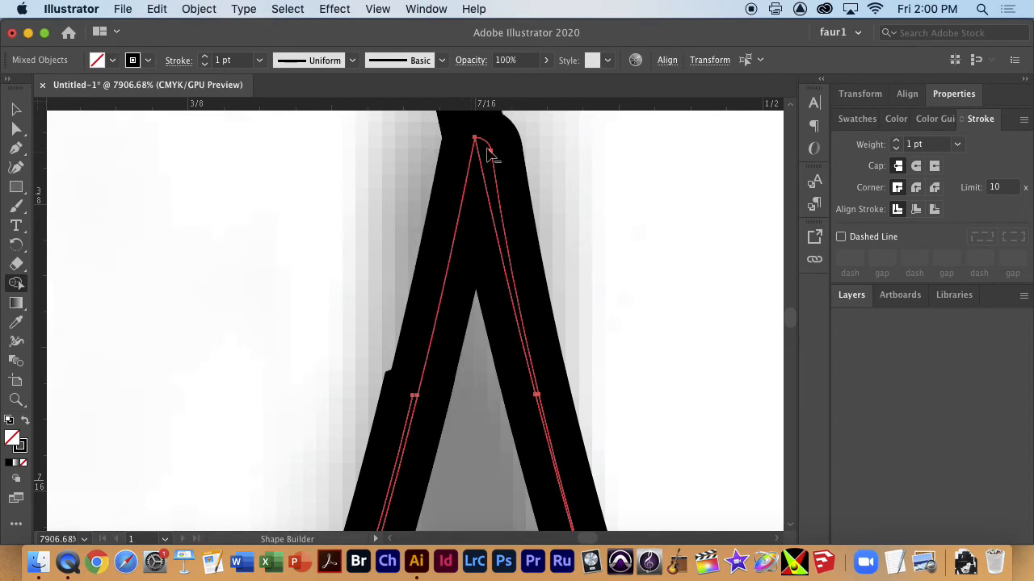
left_click(496, 163)
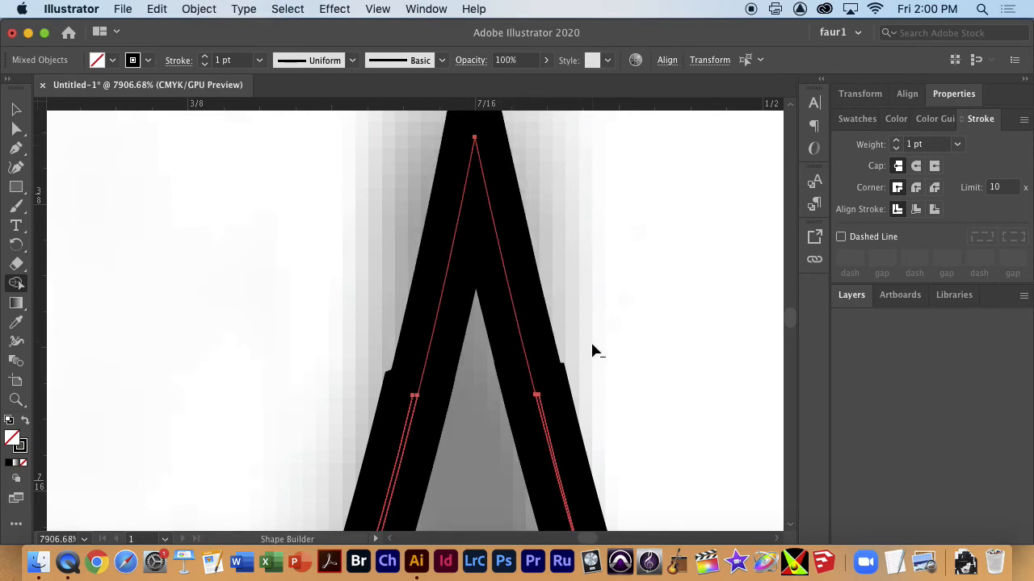
left_click_drag(549, 410, 522, 210)
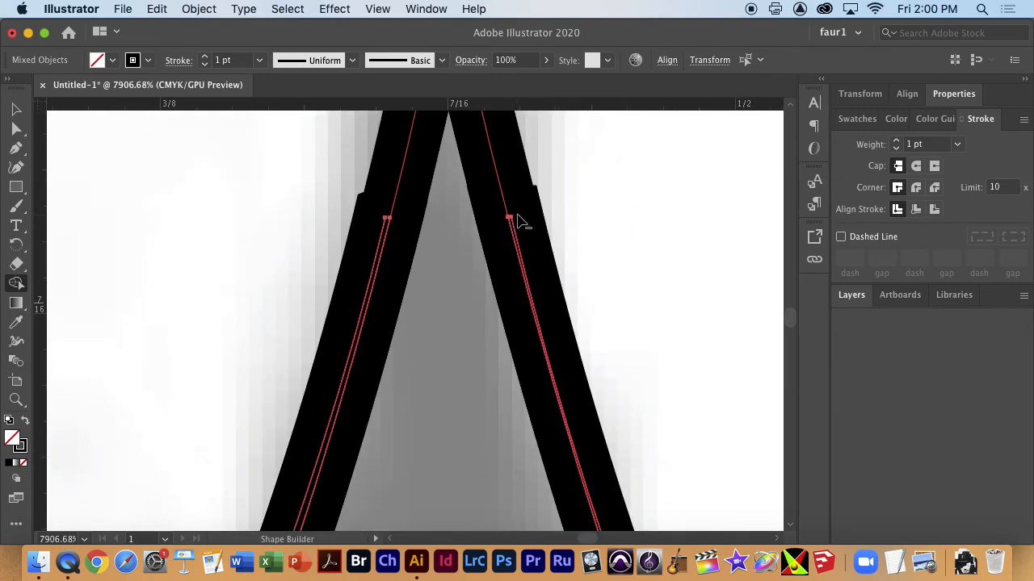
left_click(518, 231)
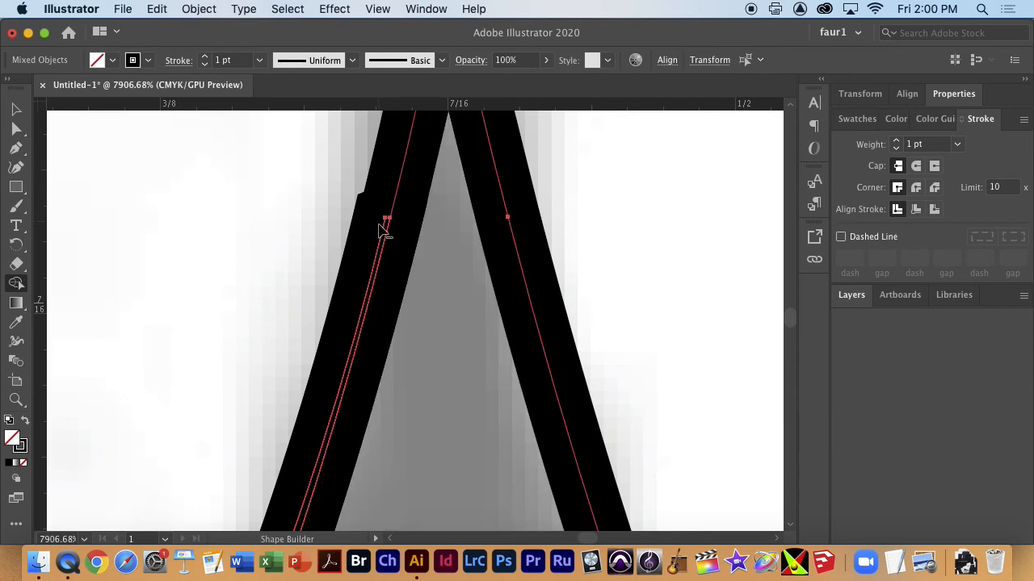
left_click(387, 235)
mouse_move(489, 364)
left_mouse_down()
mouse_move(589, 81)
mouse_move(611, 102)
mouse_move(656, 109)
mouse_move(665, 379)
mouse_move(443, 418)
mouse_move(628, 318)
mouse_move(501, 330)
left_mouse_up()
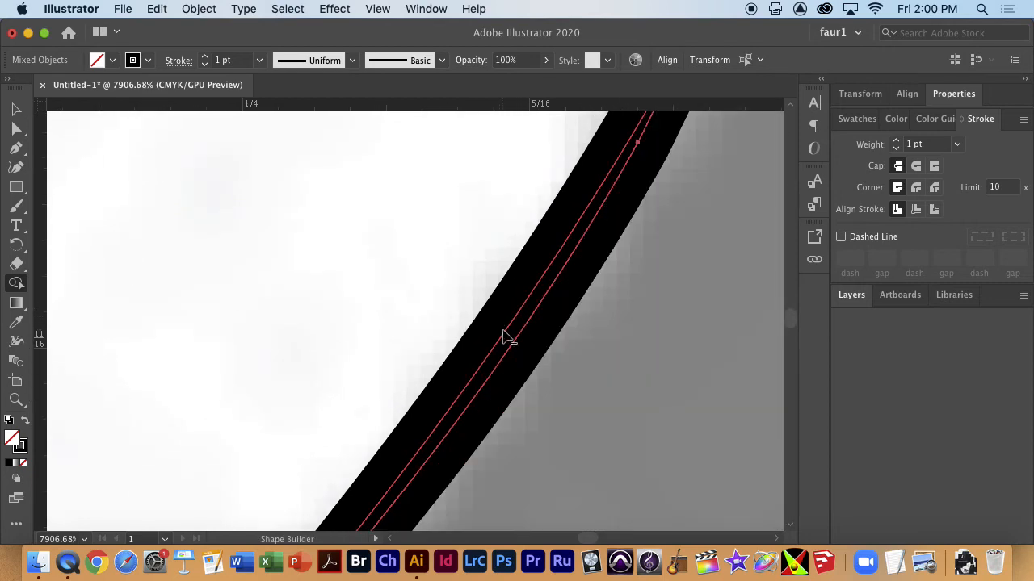
left_click(501, 345, "alt")
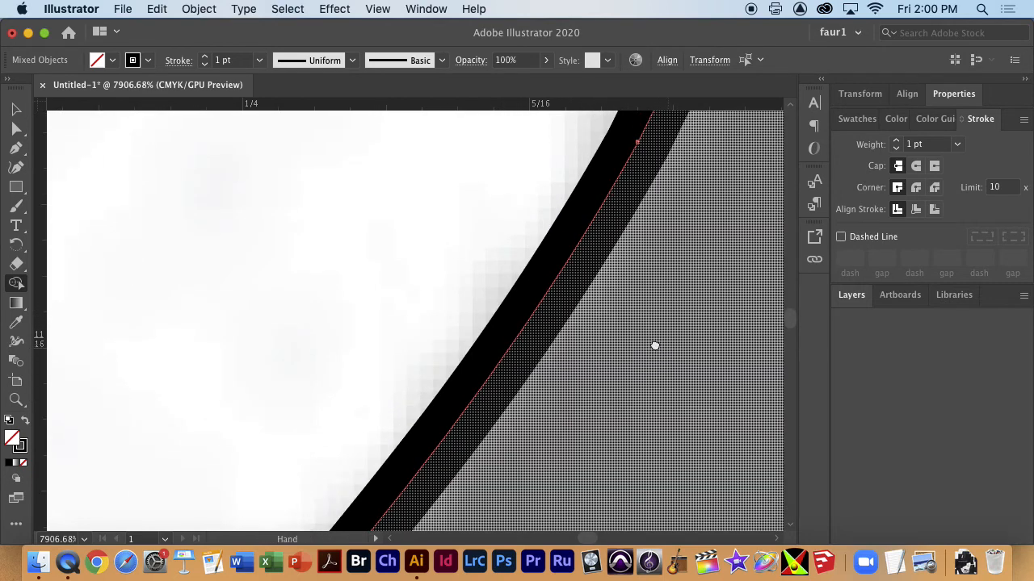
Step: Examine the drop's side edges and the bowl up close for leftover slivers
left_click_drag(655, 347, 154, 408)
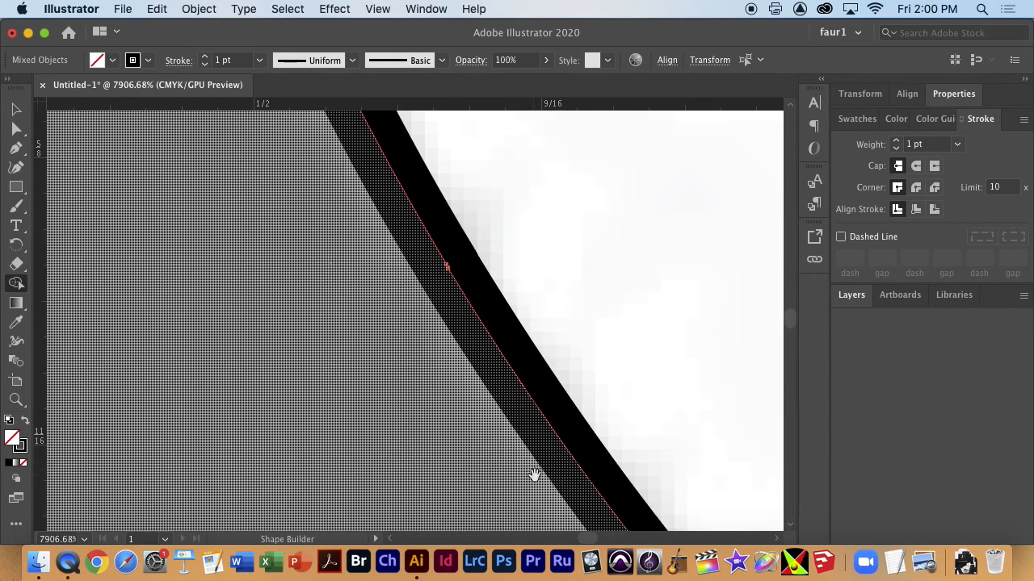
key("space")
mouse_move(533, 477)
left_mouse_down()
mouse_move(624, 390)
mouse_move(348, 209)
left_mouse_up()
left_click_drag(561, 407, 281, 113)
left_click_drag(611, 422, 480, 258)
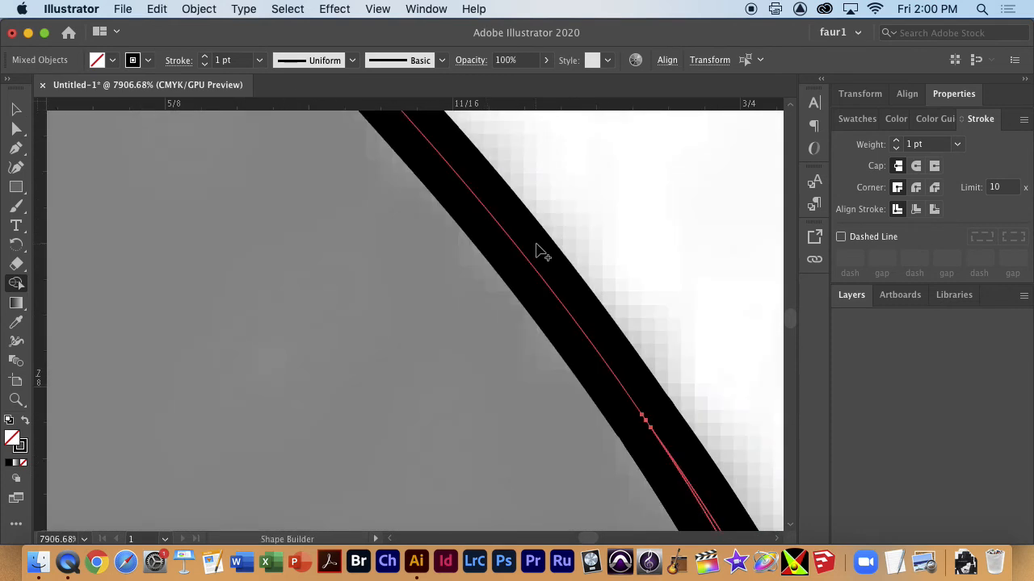
key("super+0")
key("super+space")
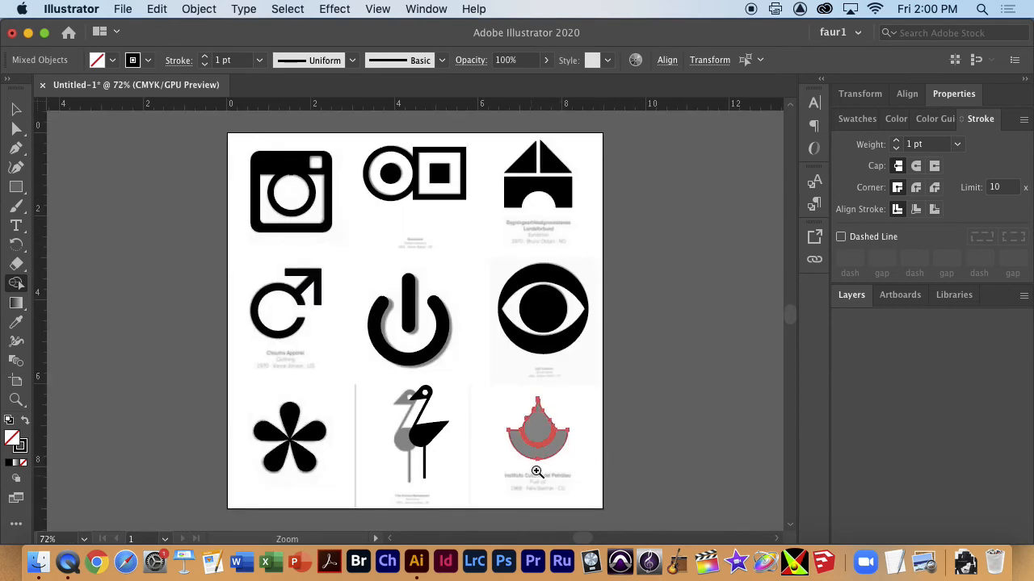
left_click_drag(537, 472, 1007, 455)
left_click_drag(526, 504, 517, 433)
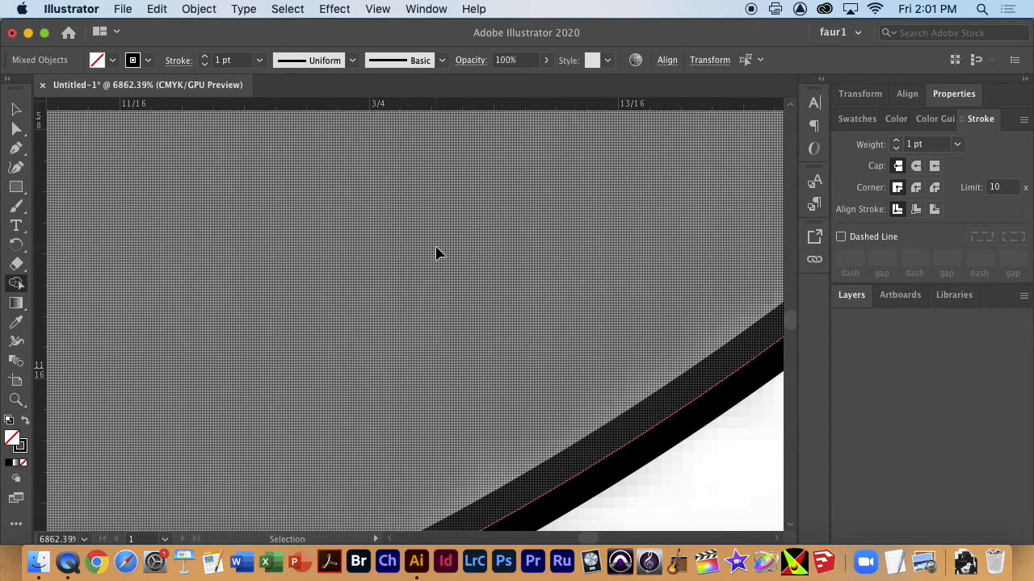
Step: Merge the thin sliver along the drop's left edge into the drop with Shape Builder
key("super+minus")
key("super+minus")
key("super+minus")
key("super+minus")
key("super+minus")
key("super+minus")
key("super+minus")
key("super+minus")
key("super+space")
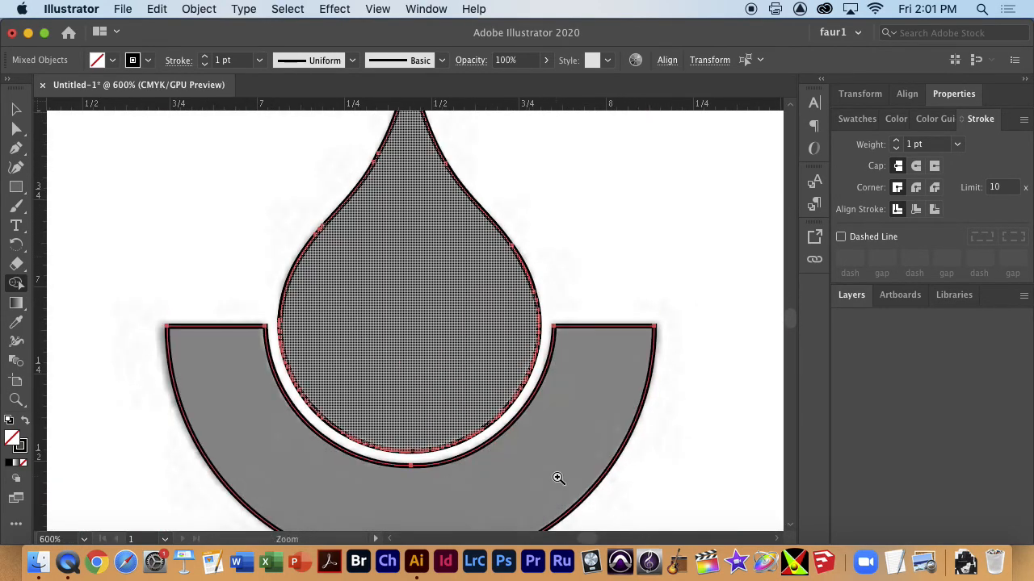
left_click_drag(468, 439, 854, 438)
key("space")
left_click_drag(589, 403, 386, 566)
left_click_drag(724, 216, 919, 176)
left_click_drag(364, 461, 778, 265)
left_click_drag(320, 382, 706, 562)
left_click_drag(519, 293, 515, 492)
left_click_drag(337, 220, 317, 424)
left_click_drag(301, 308, 750, 427)
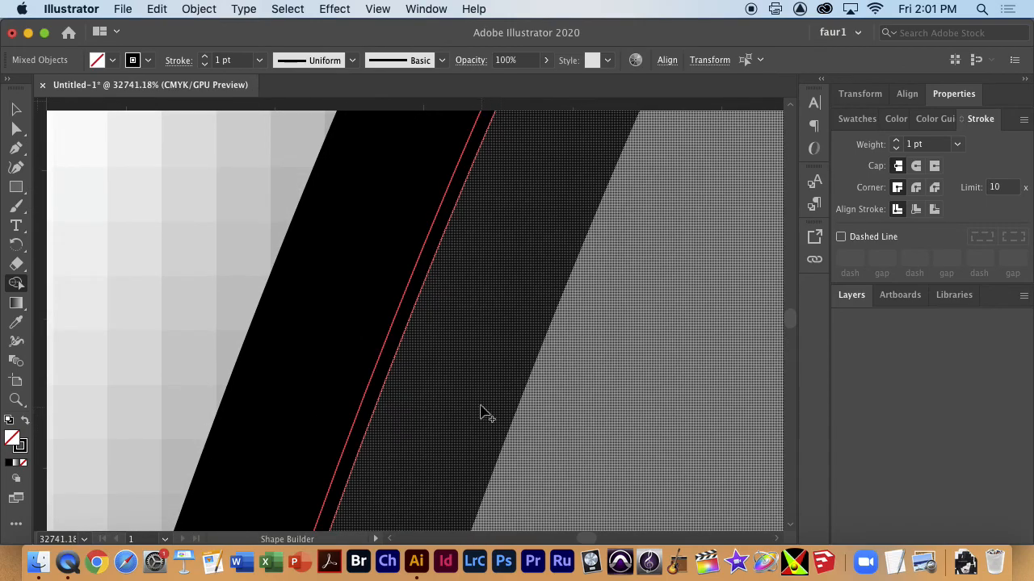
left_click(417, 394)
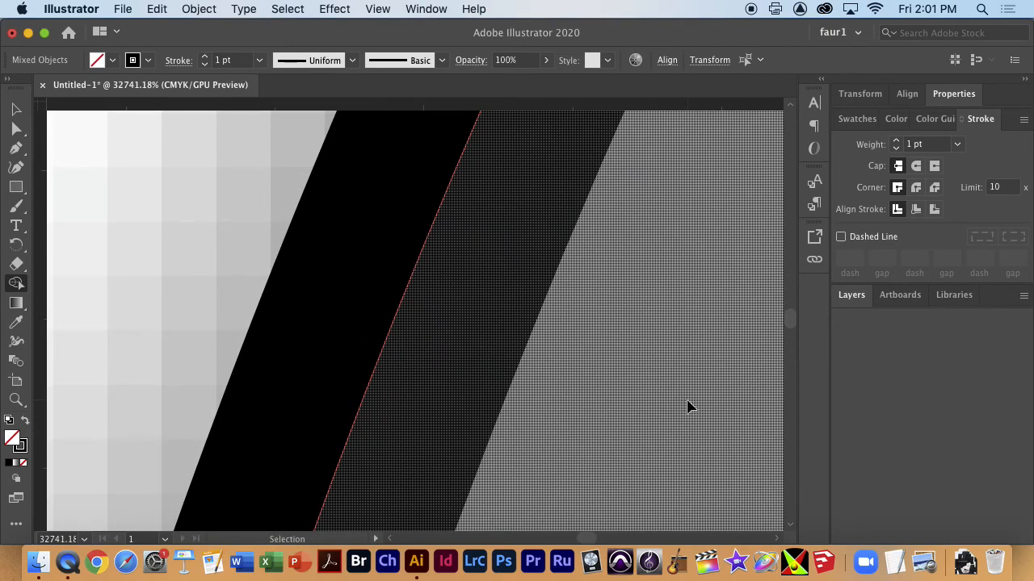
Step: Examine the drop's outline and the gap above the bowl for any remaining slivers
key("super+-")
key("super+-")
key("super+-")
key("super+-")
key("super+-")
key("super+-")
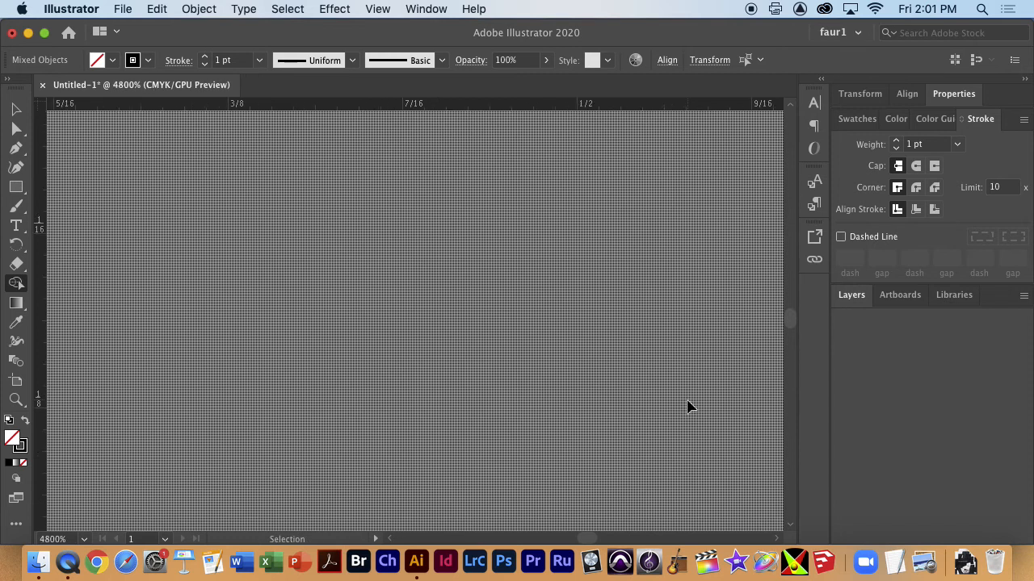
key("super+0")
key("super+space")
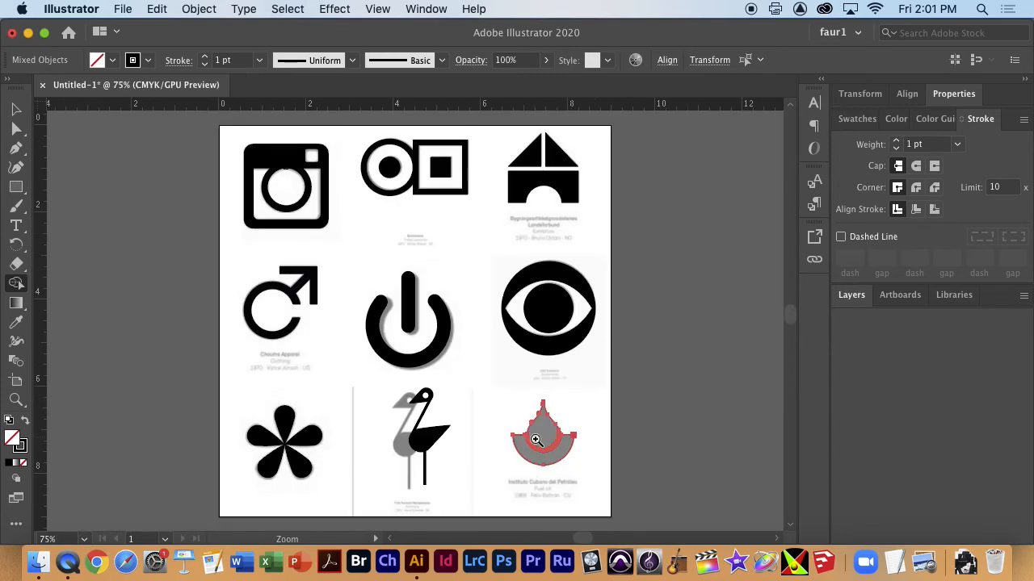
left_click_drag(556, 442, 698, 440)
left_click_drag(646, 319, 657, 243)
left_click_drag(601, 449, 590, 320)
left_click_drag(493, 437, 719, 338)
left_click_drag(686, 414, 563, 345)
key("super+0")
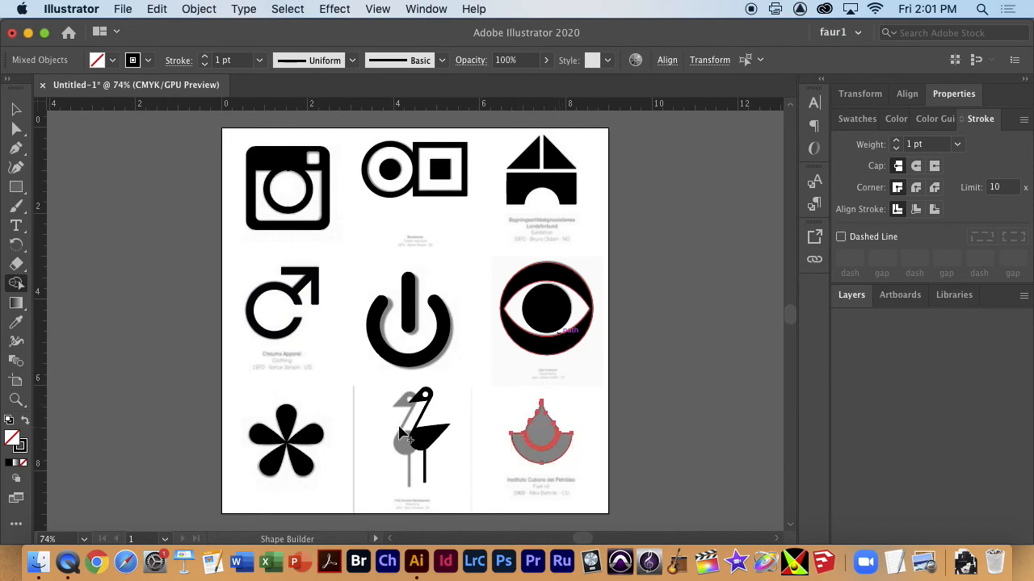
Step: Select all the oil drop logo shapes and set their stroke color to black
left_click(16, 108)
left_click(512, 436)
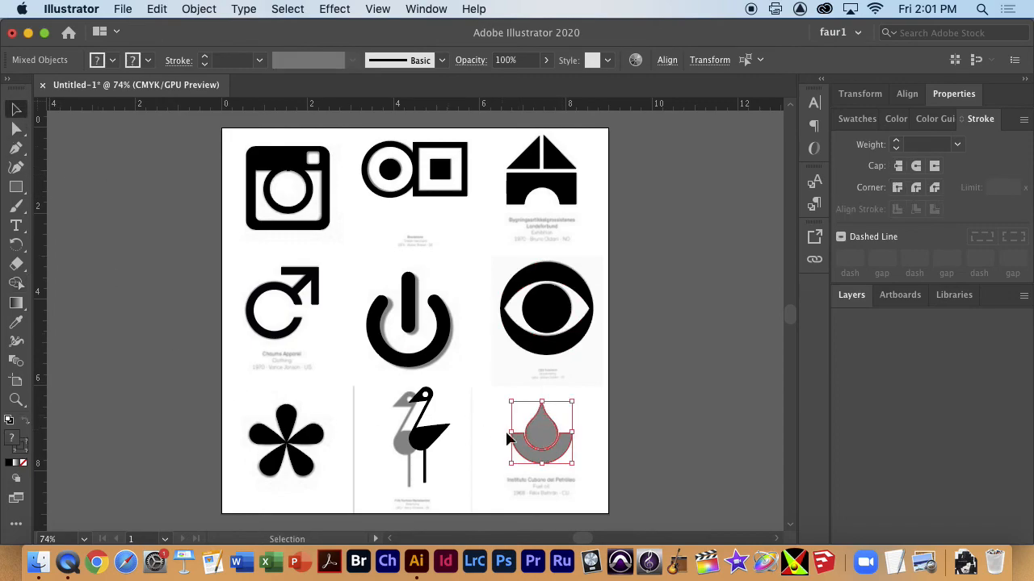
left_click(622, 468)
left_click(531, 468)
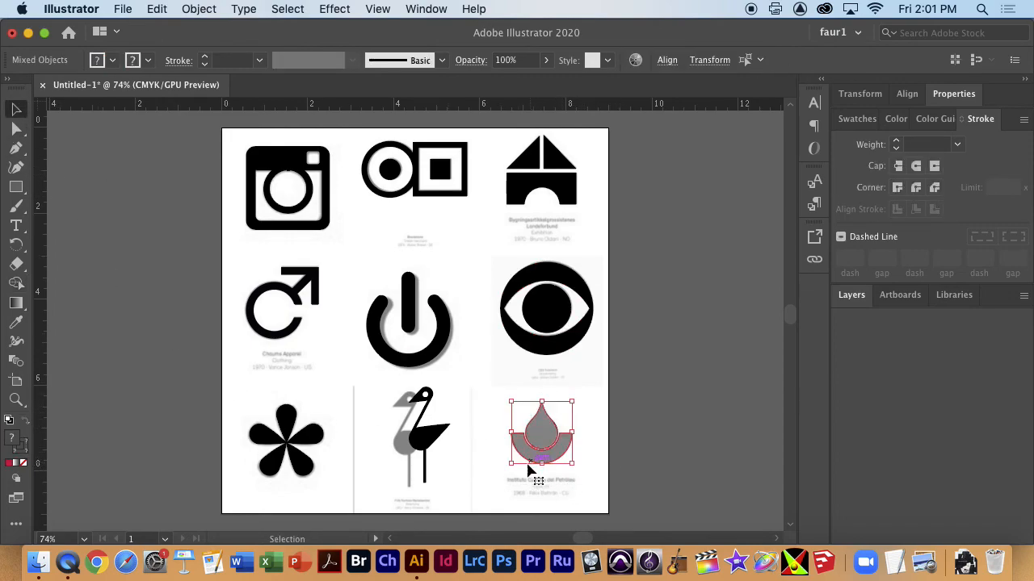
double_click(24, 444)
left_click(722, 360)
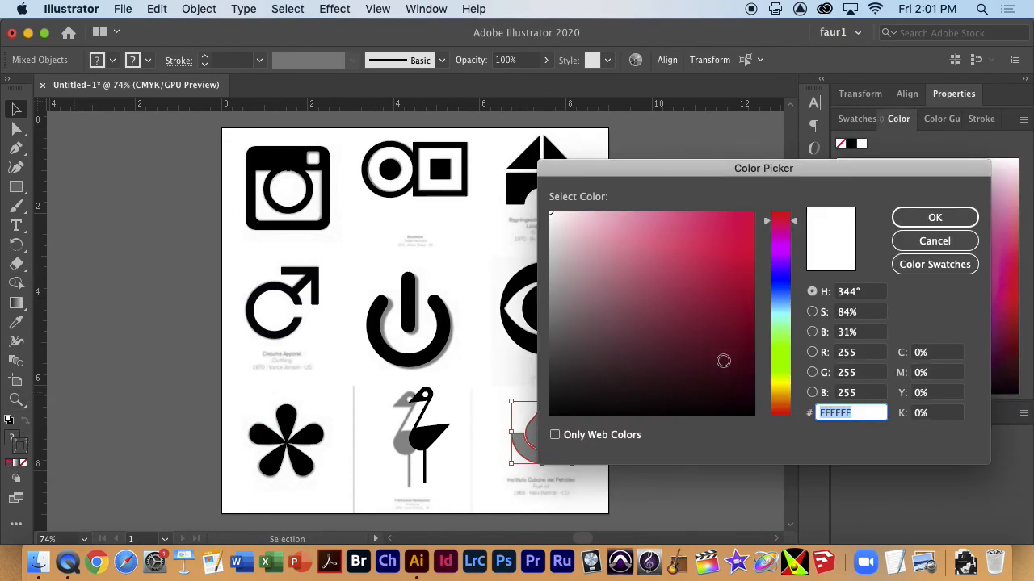
left_click(715, 417)
left_click(934, 217)
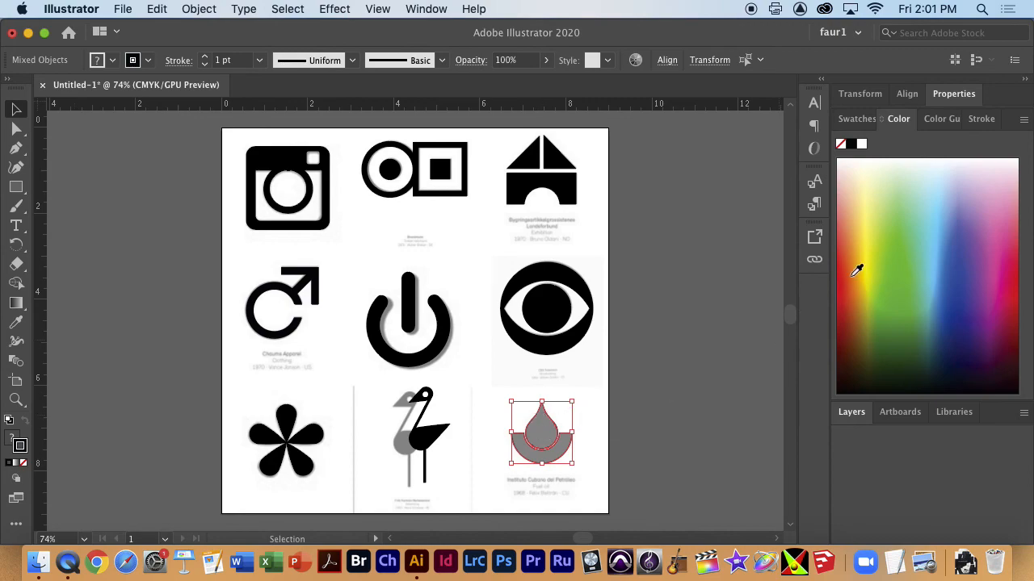
Step: Set the logo's fill to none, swap fill and stroke to make it solid black without an outline, and deselect it
left_click(24, 462)
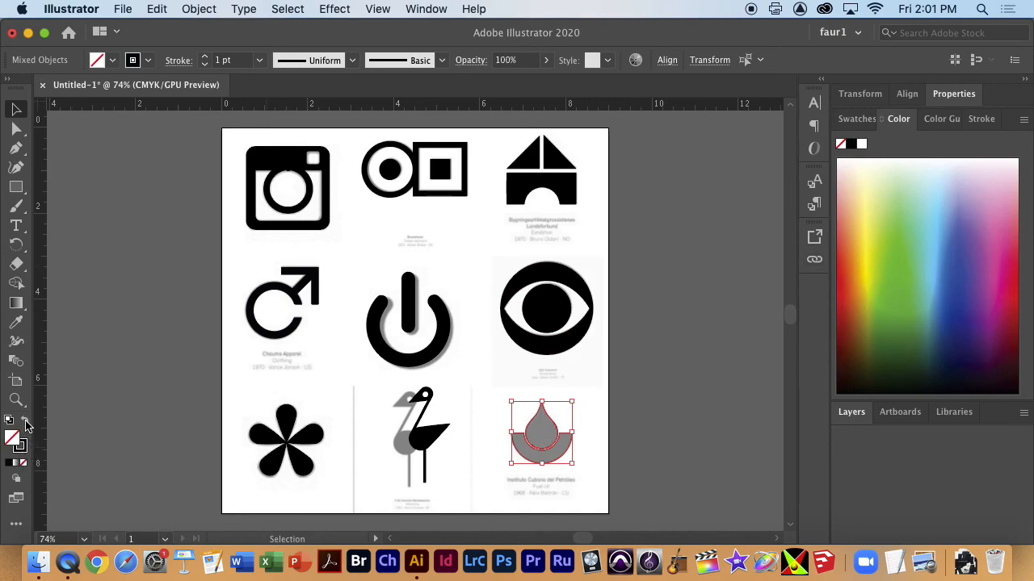
left_click(25, 422)
left_click_drag(551, 443, 929, 466)
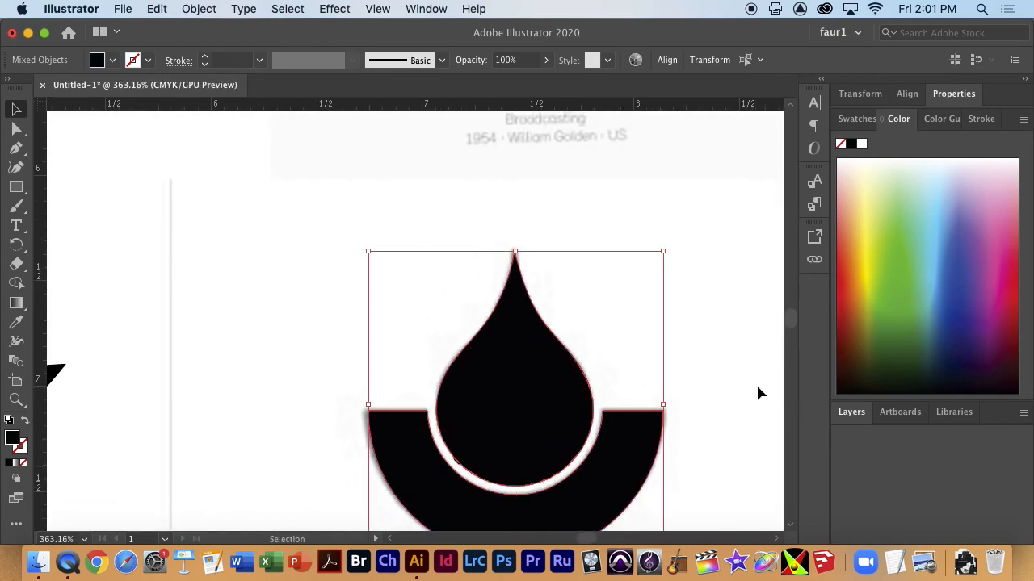
left_click(731, 371)
Step: Try selecting the small black fragment in the gap, undo the logo's last fill and stroke change, and deselect everything
scroll(473, 469, "up", 10)
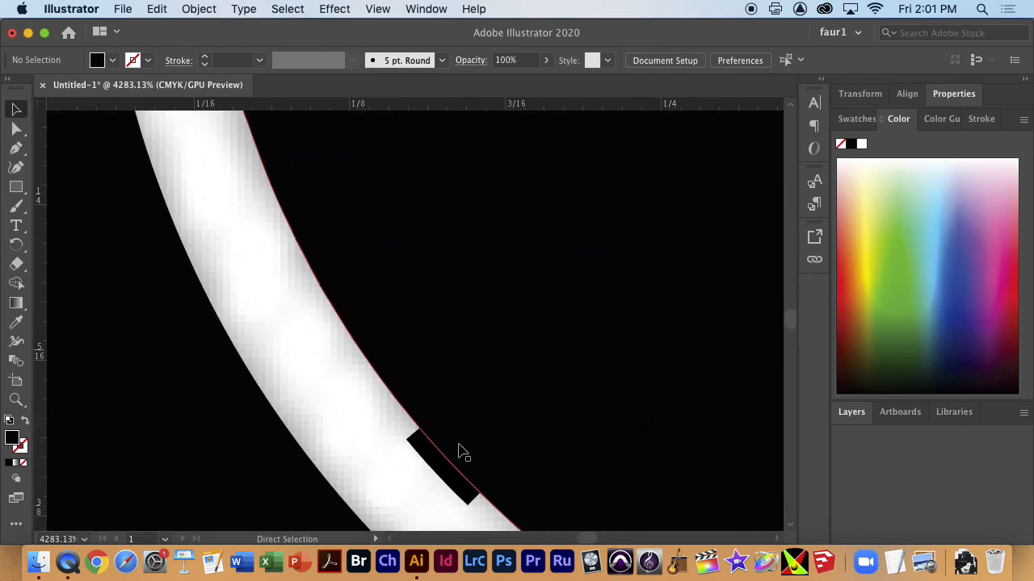
left_click_drag(445, 475, 418, 452)
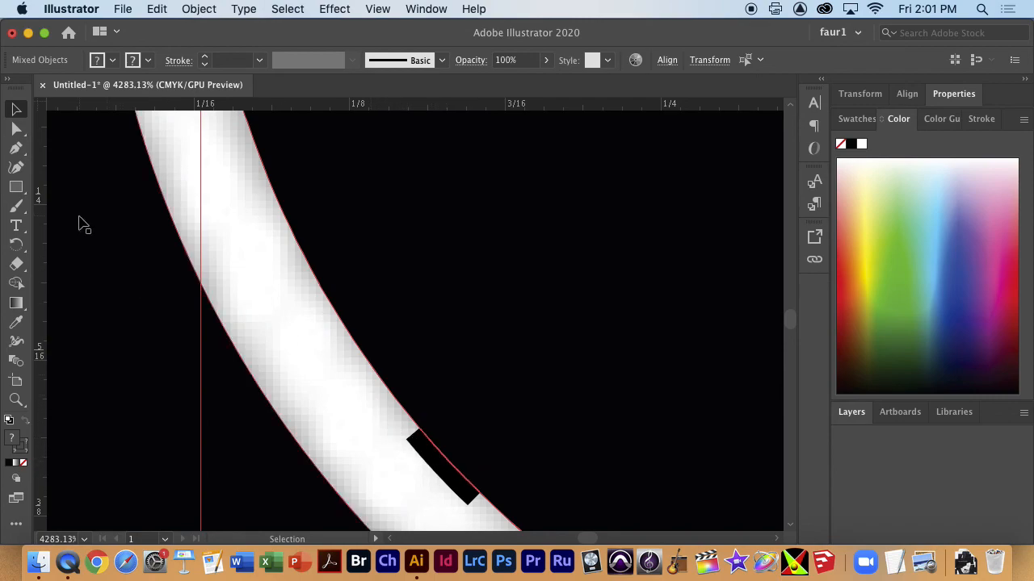
key("super+z")
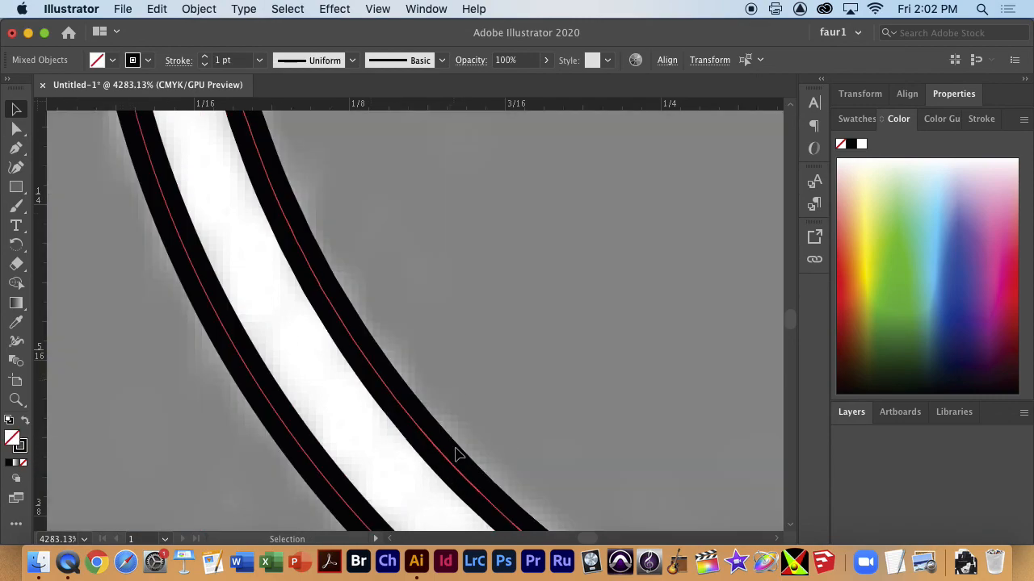
scroll(459, 449, "up", 1)
key("super+minus")
key("super+minus")
key("super+minus")
key("super+minus")
key("super+minus")
key("super+minus")
key("super+minus")
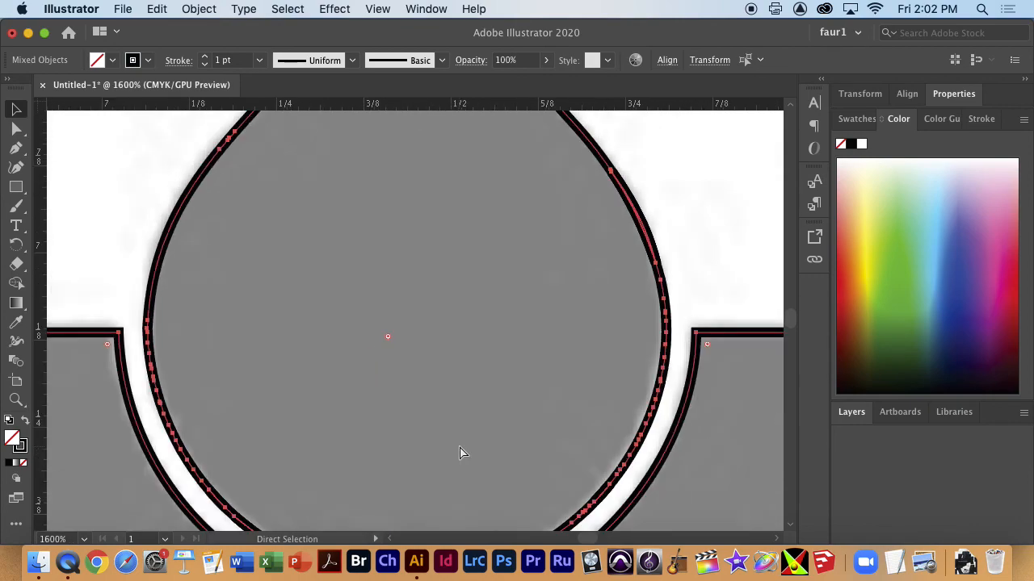
left_click(728, 416)
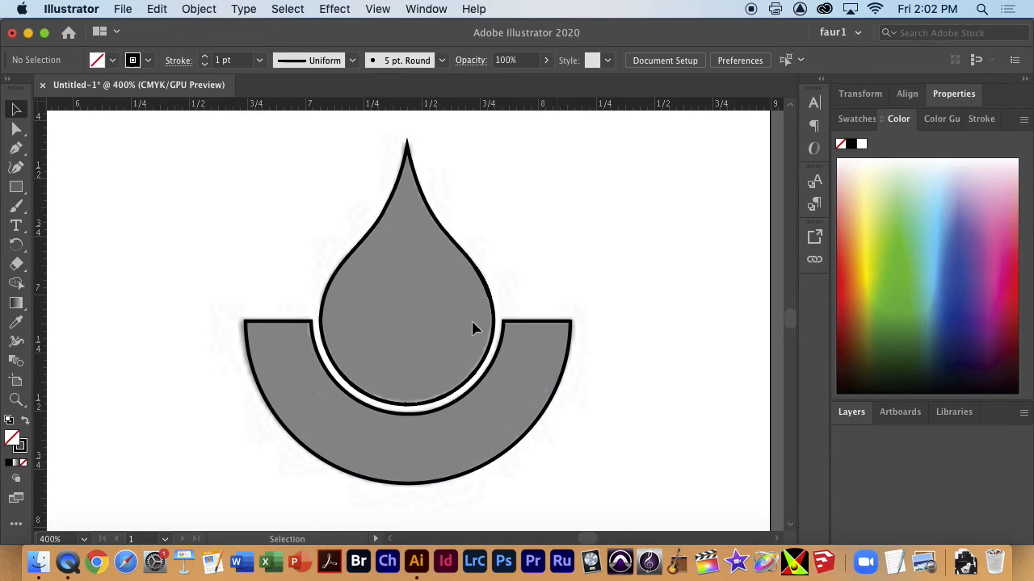
Step: Redo the paint style change on the drop and bowl and deselect them
left_click(154, 10)
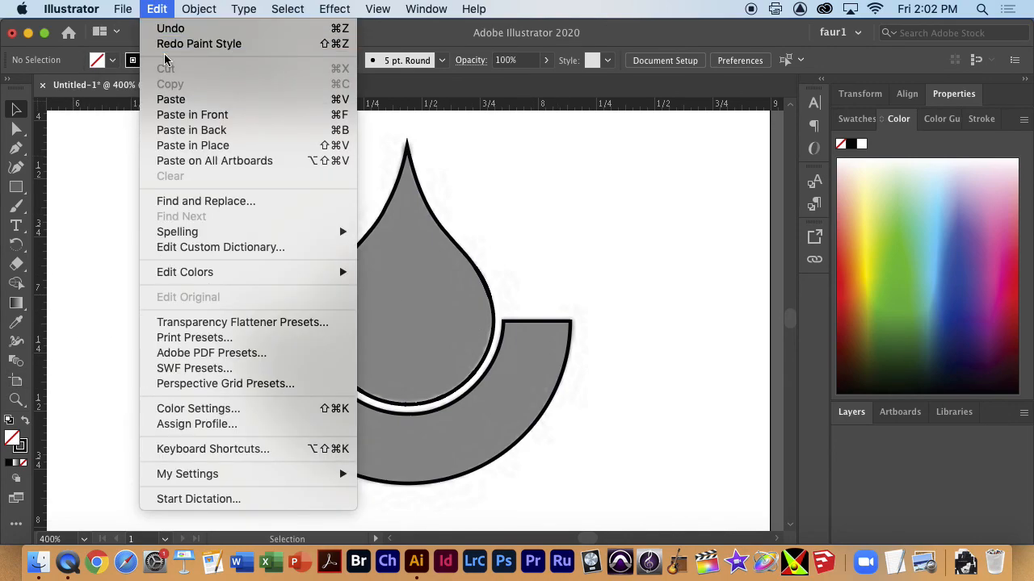
left_click(202, 45)
left_click(641, 264)
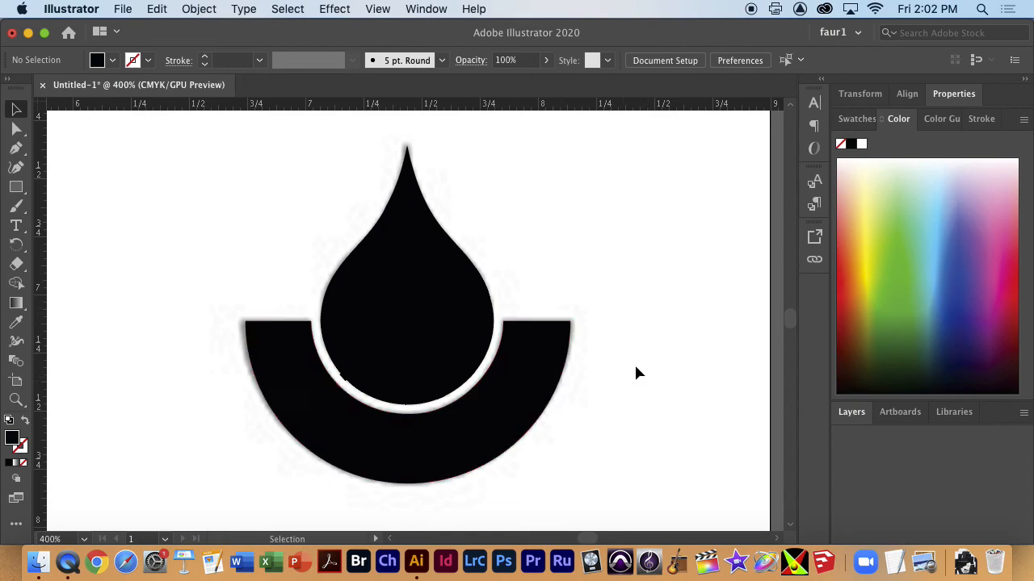
Step: Move the black drop and bowl left off the reference image and delete the leftover fragments along the drop's lower curve
left_click_drag(638, 372, 404, 357)
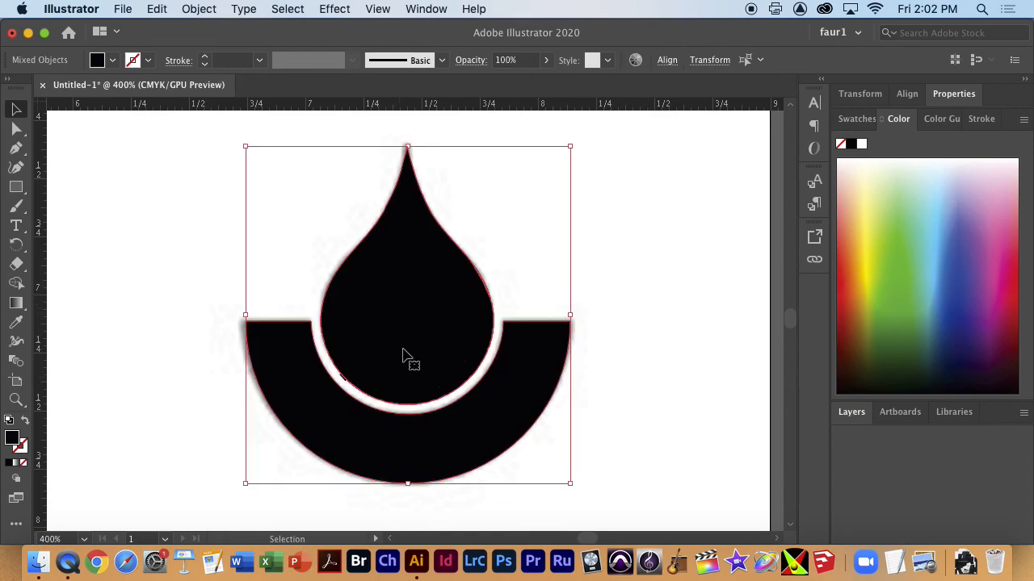
left_click(681, 401)
mouse_move(564, 394)
left_mouse_down()
mouse_move(218, 496)
mouse_move(807, 381)
mouse_move(575, 394)
left_mouse_up()
left_click_drag(105, 457, 125, 314)
left_click_drag(473, 409, 512, 412)
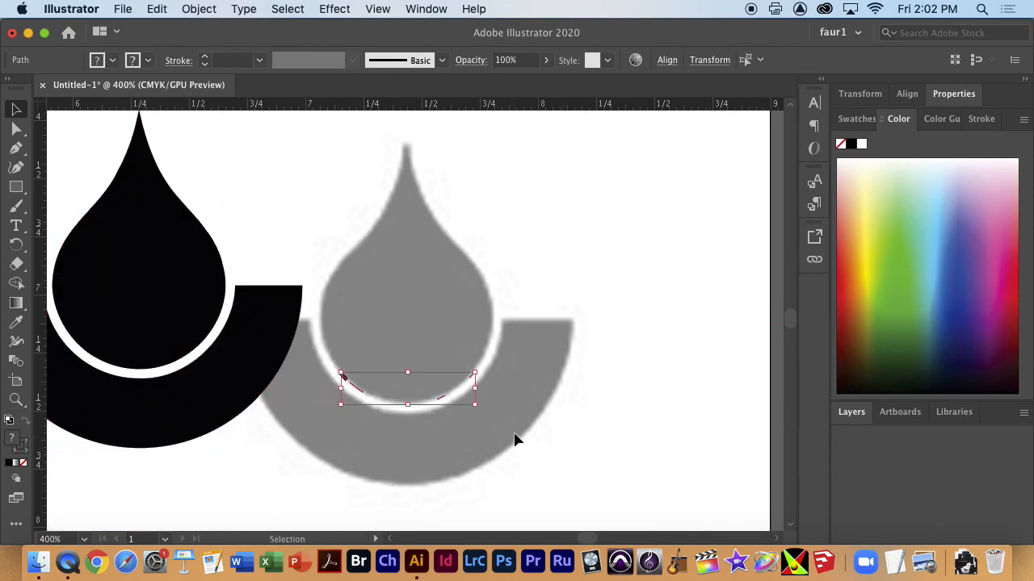
key("Delete")
Step: Move the grouped drop and bowl back to the right so they partly overlap the gray reference logo
left_click_drag(323, 387, 603, 395)
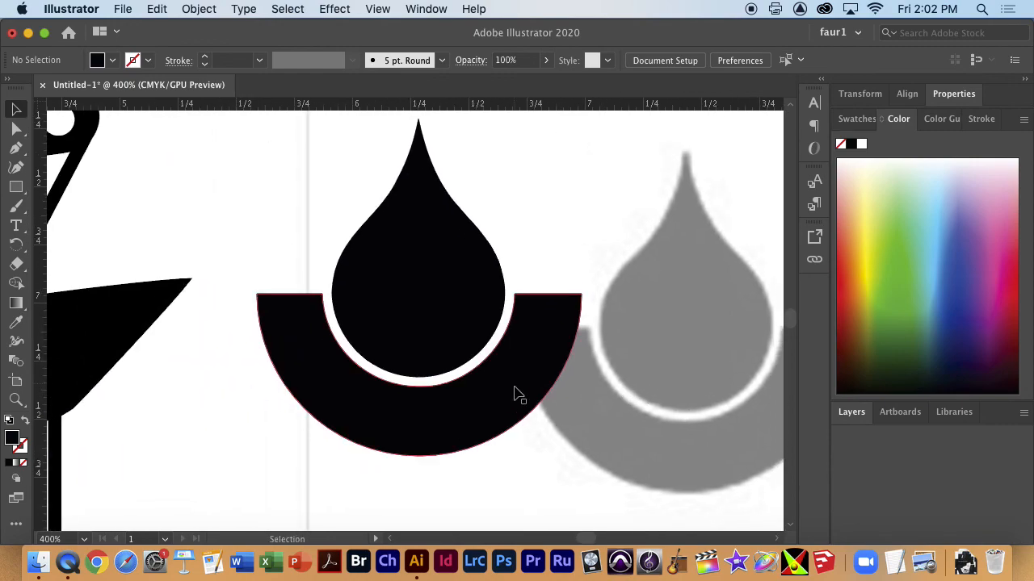
left_click_drag(514, 392, 714, 410)
left_click_drag(645, 406, 528, 418)
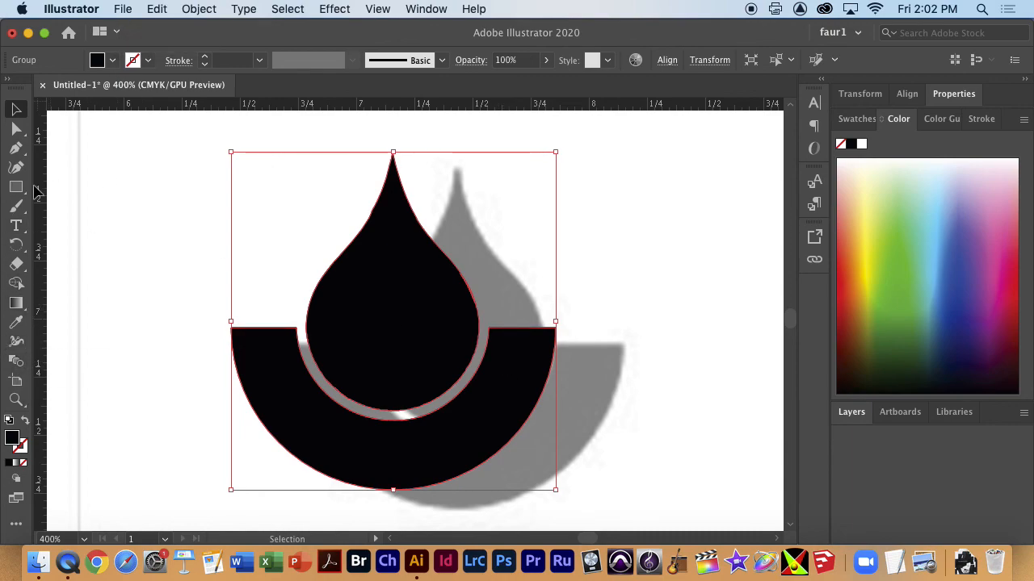
left_click(198, 9)
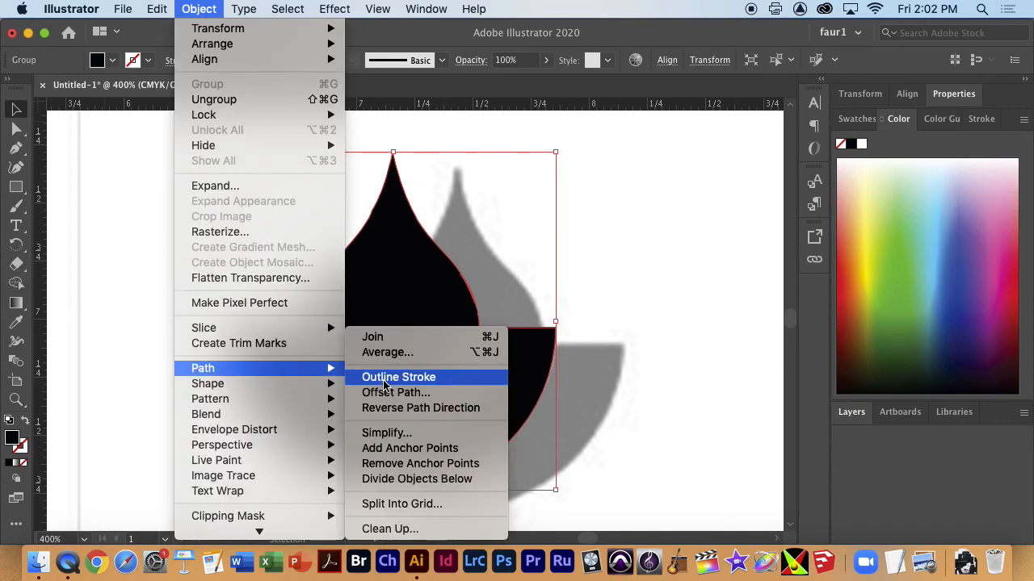
mouse_move(318, 391)
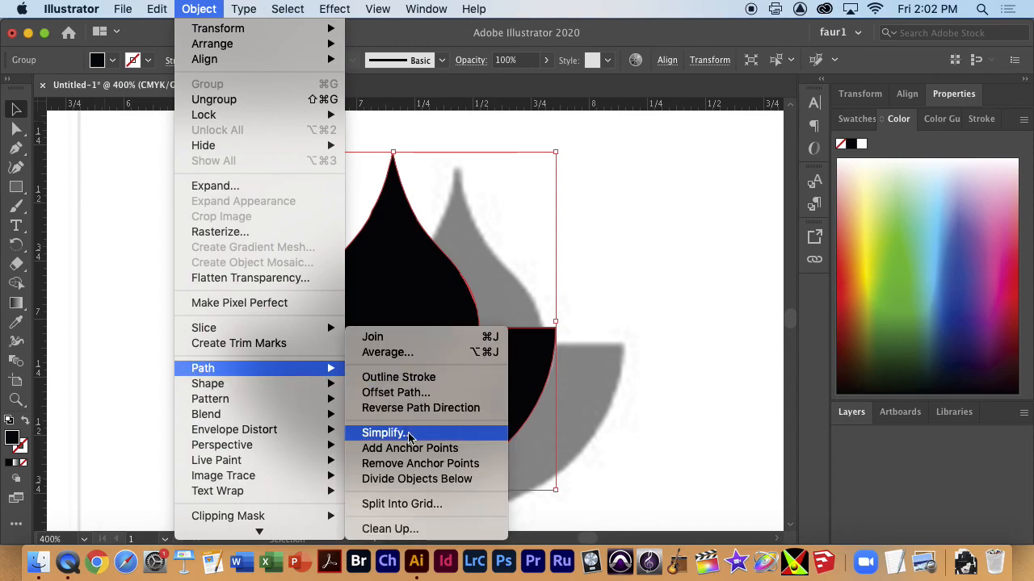
left_click(128, 374)
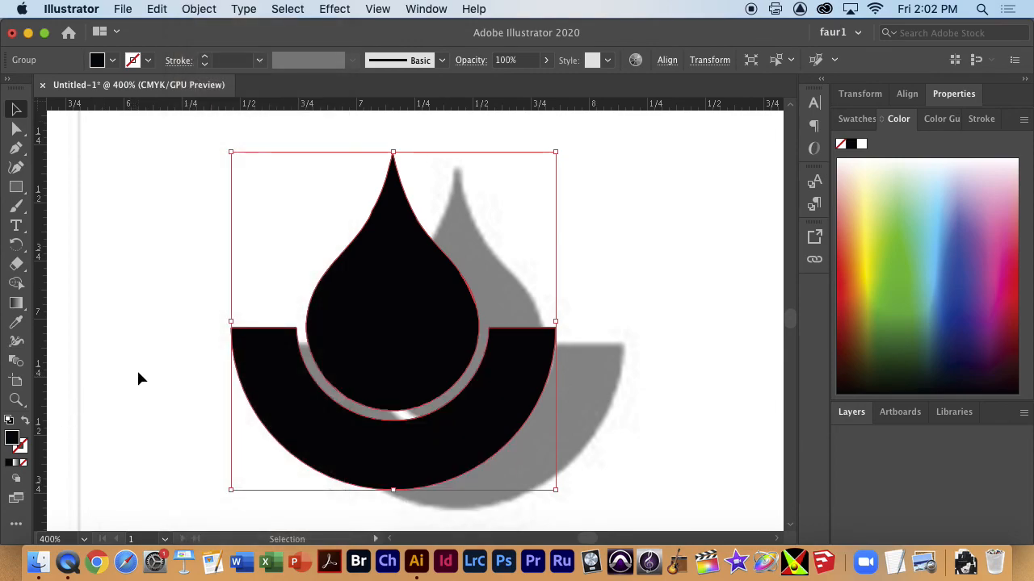
left_click(67, 561)
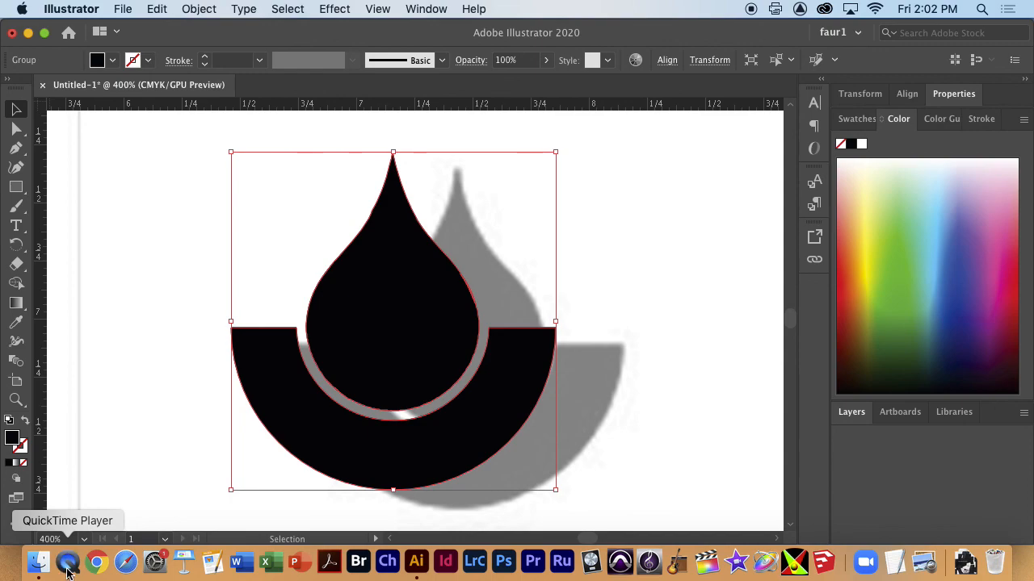